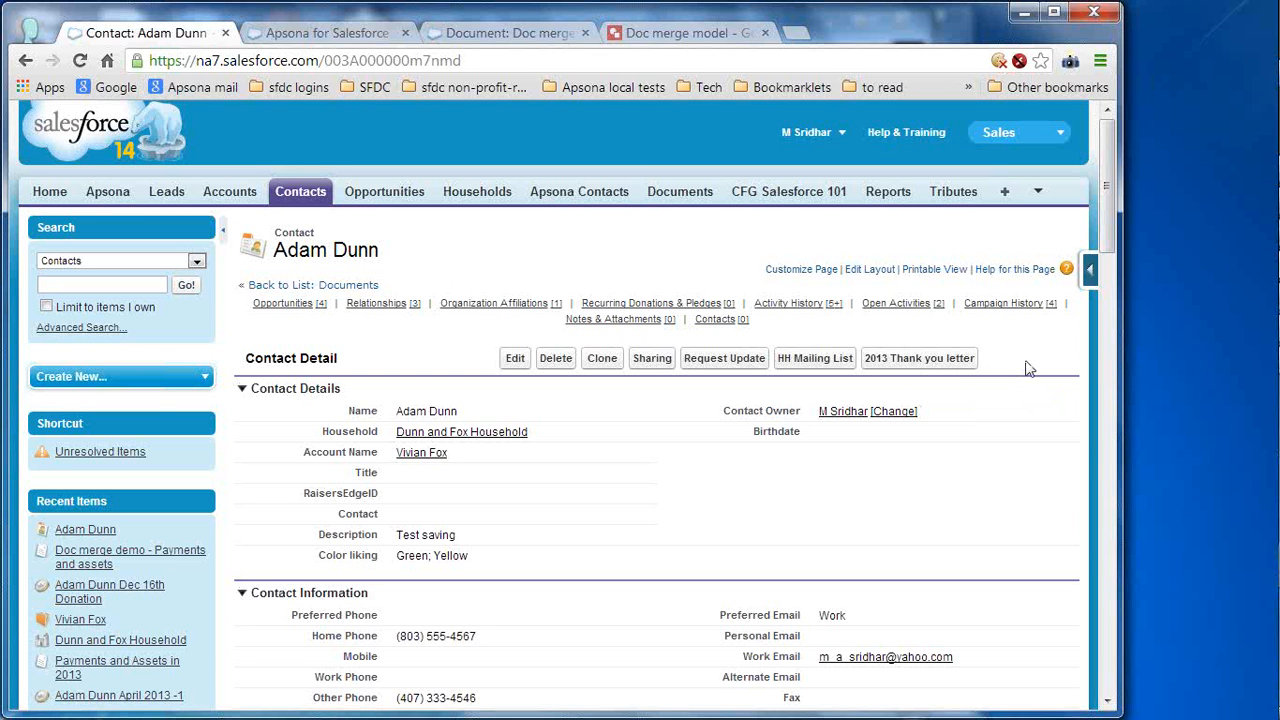
- Run the '2013 Thank you letter' merge, then save and open the resulting .docx letter
click(928, 362)
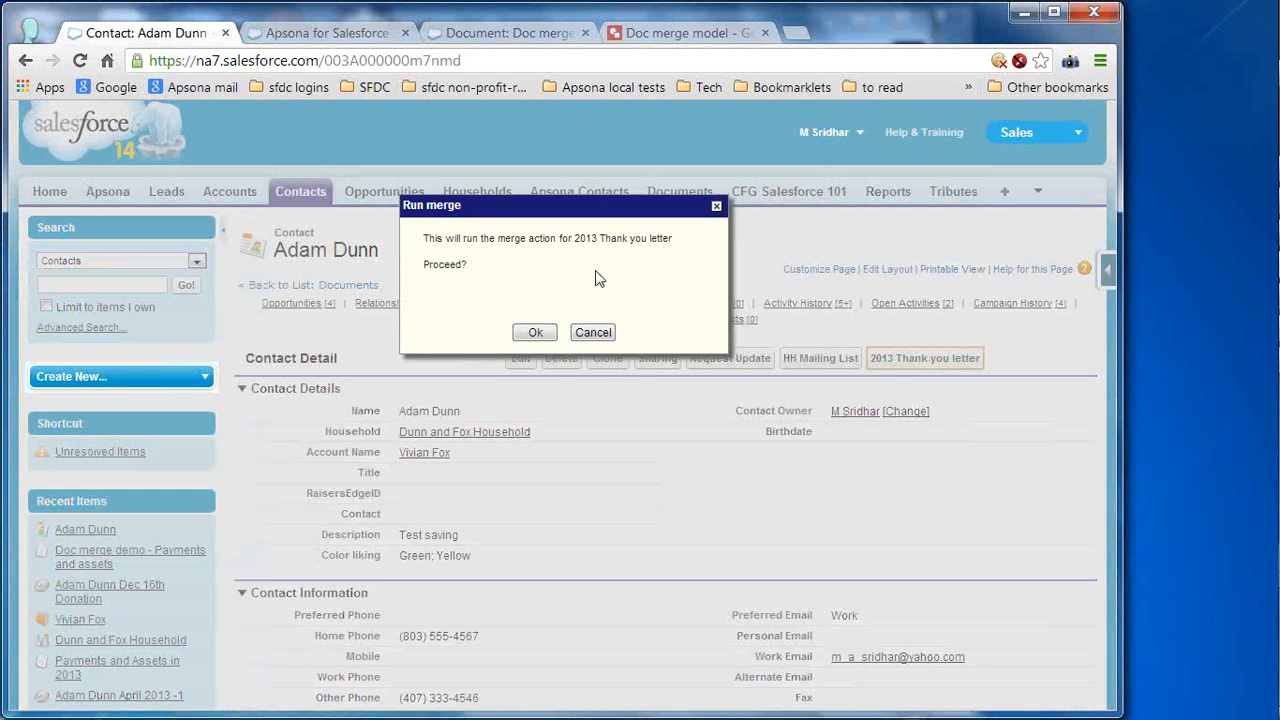
click(525, 333)
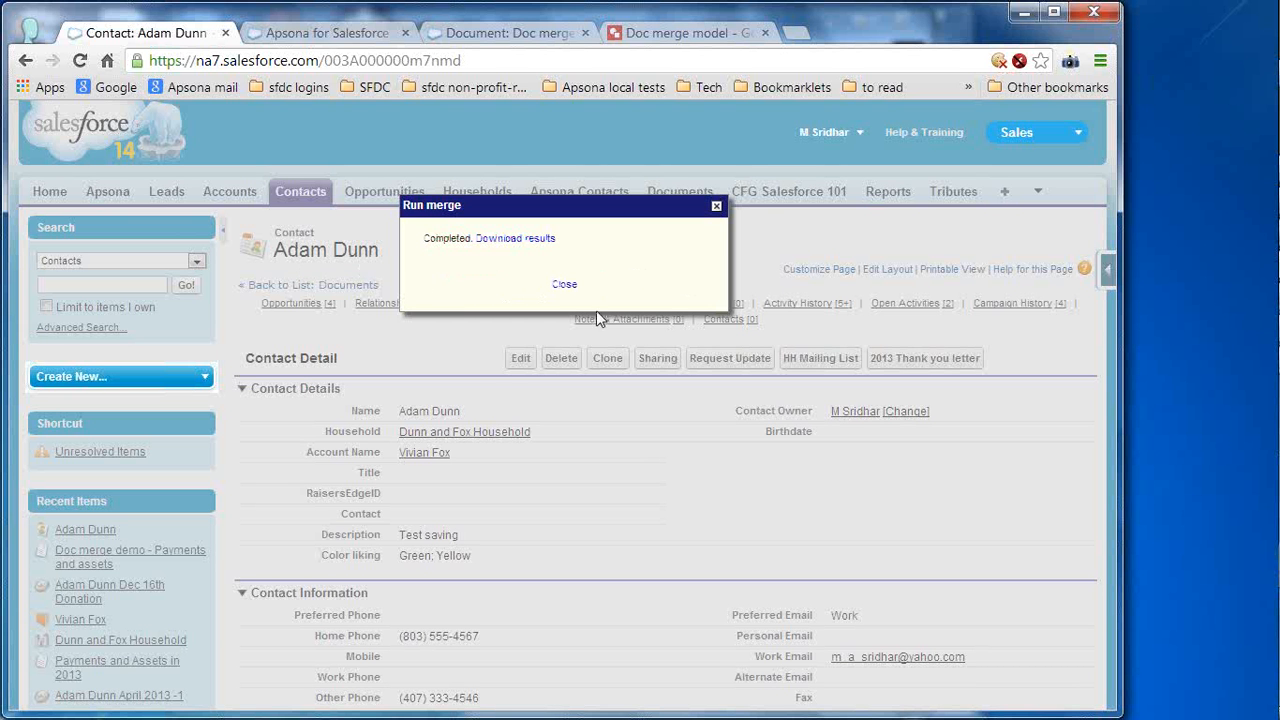
click(512, 239)
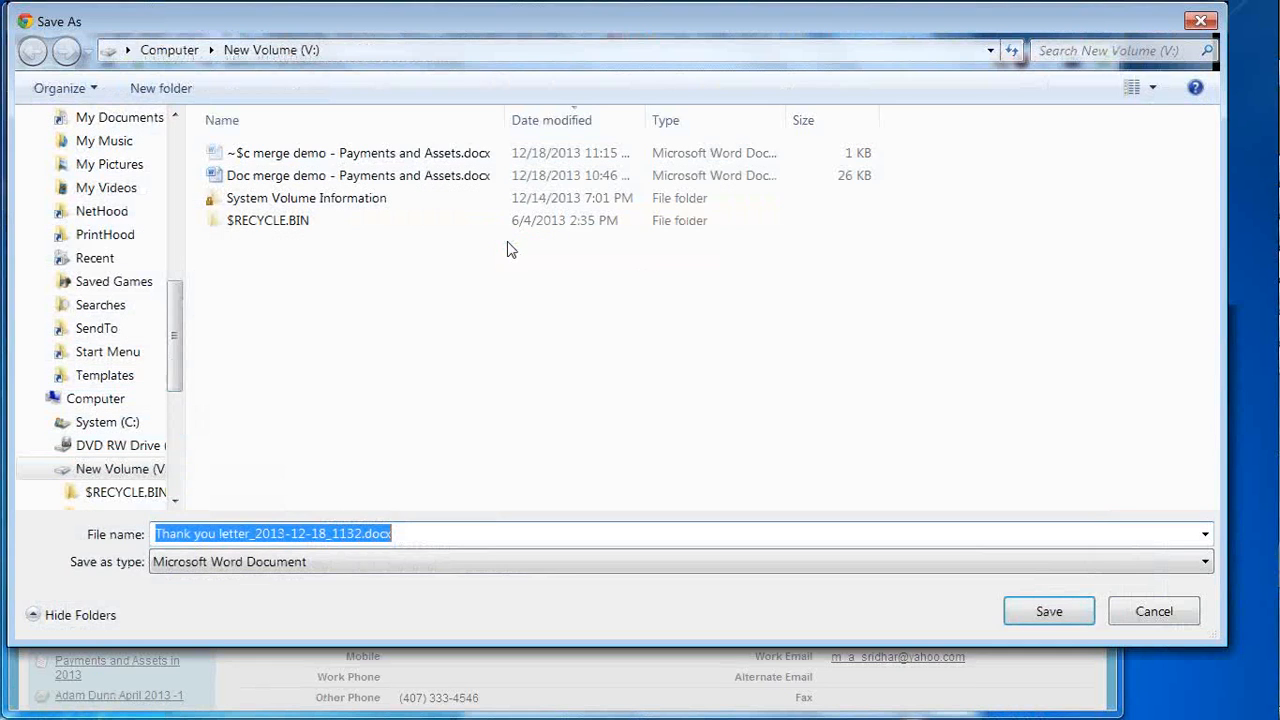
click(1070, 620)
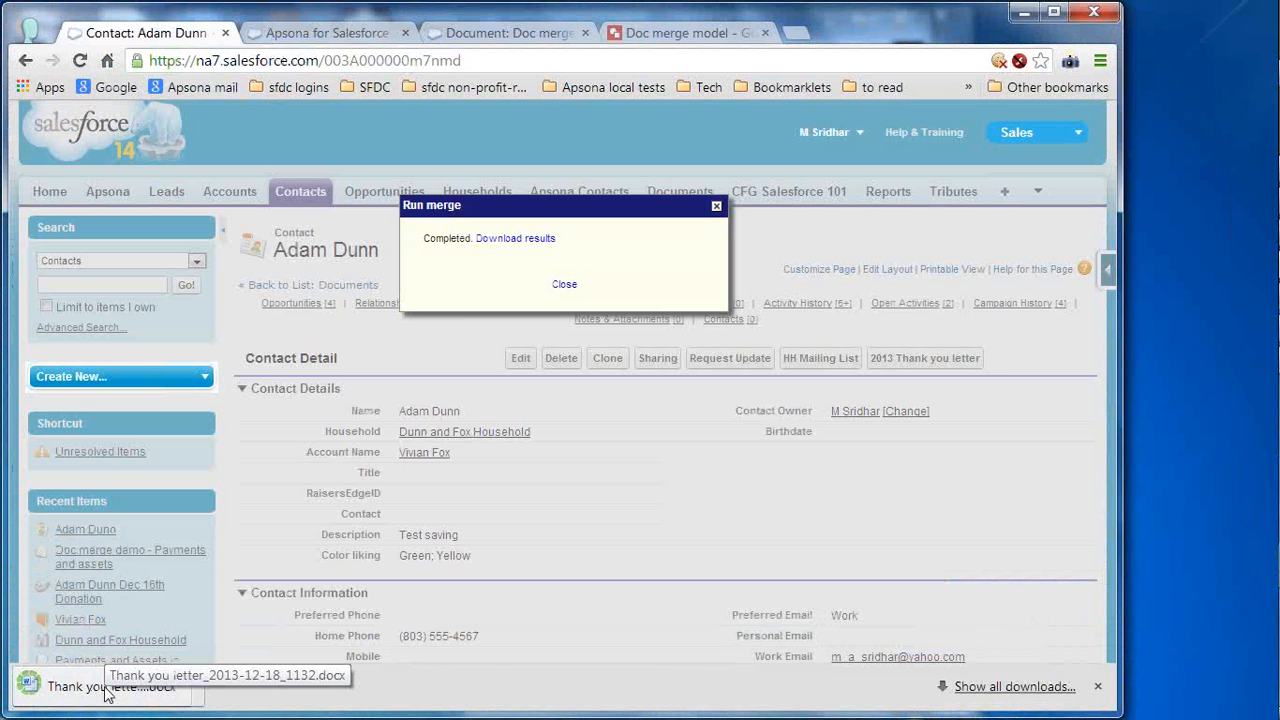
click(108, 693)
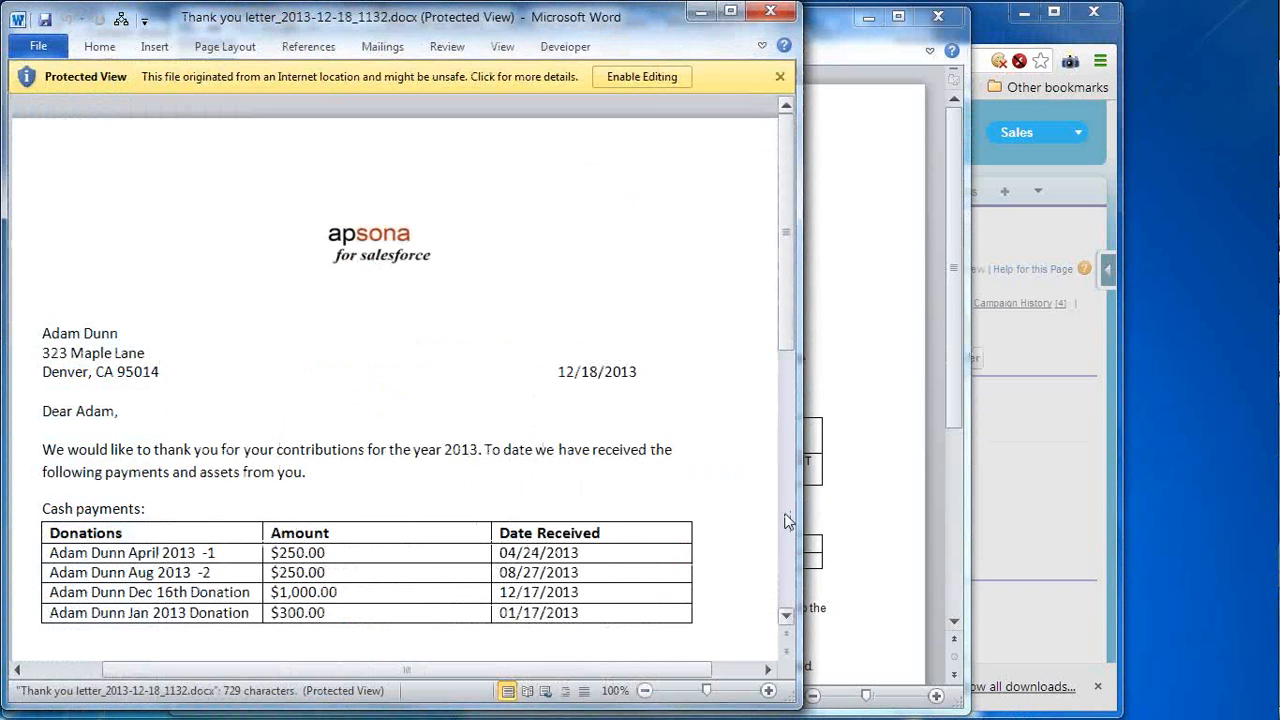
- Enable editing, review the recipient, date, Amount and Assets tables of the letter, then close it
click(647, 81)
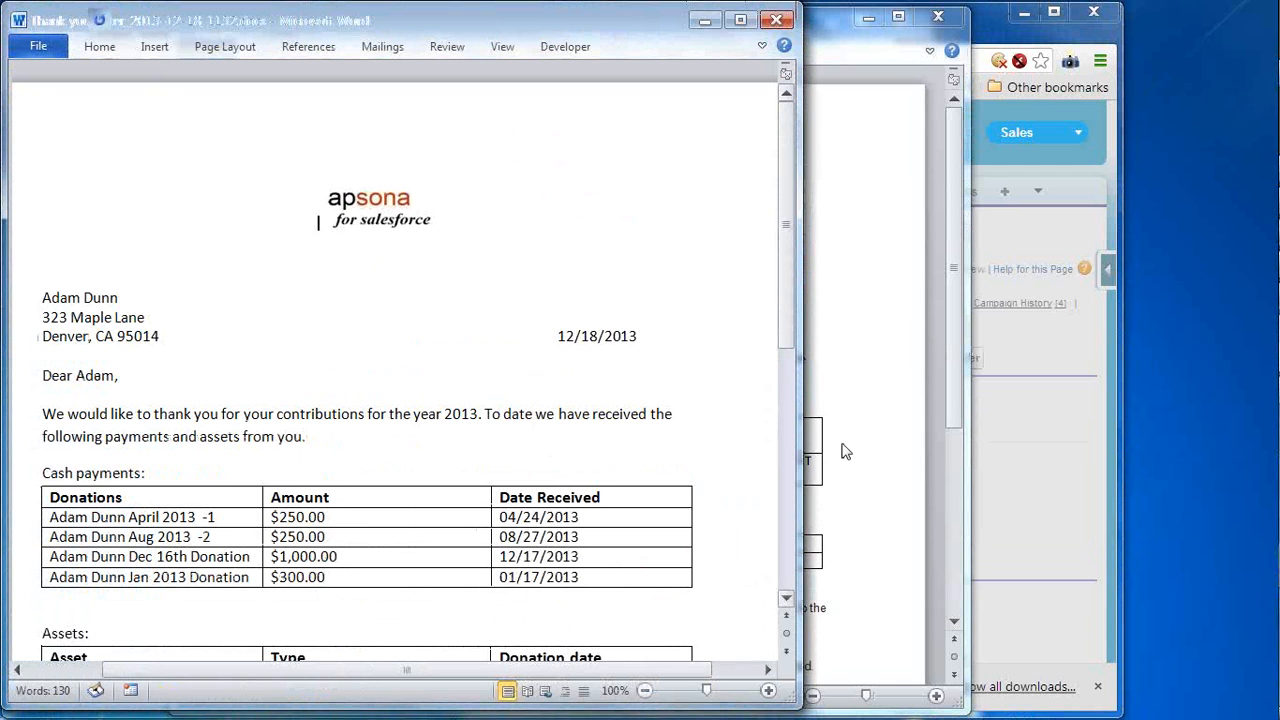
click(155, 297)
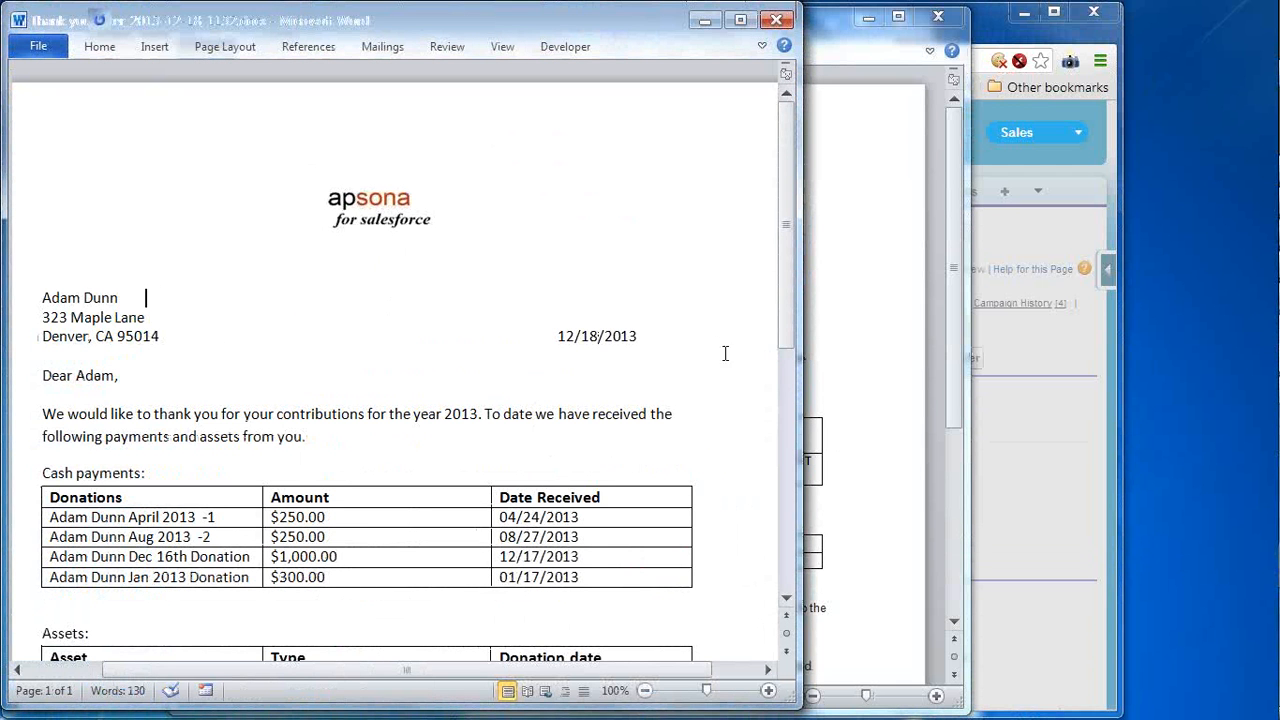
click(604, 338)
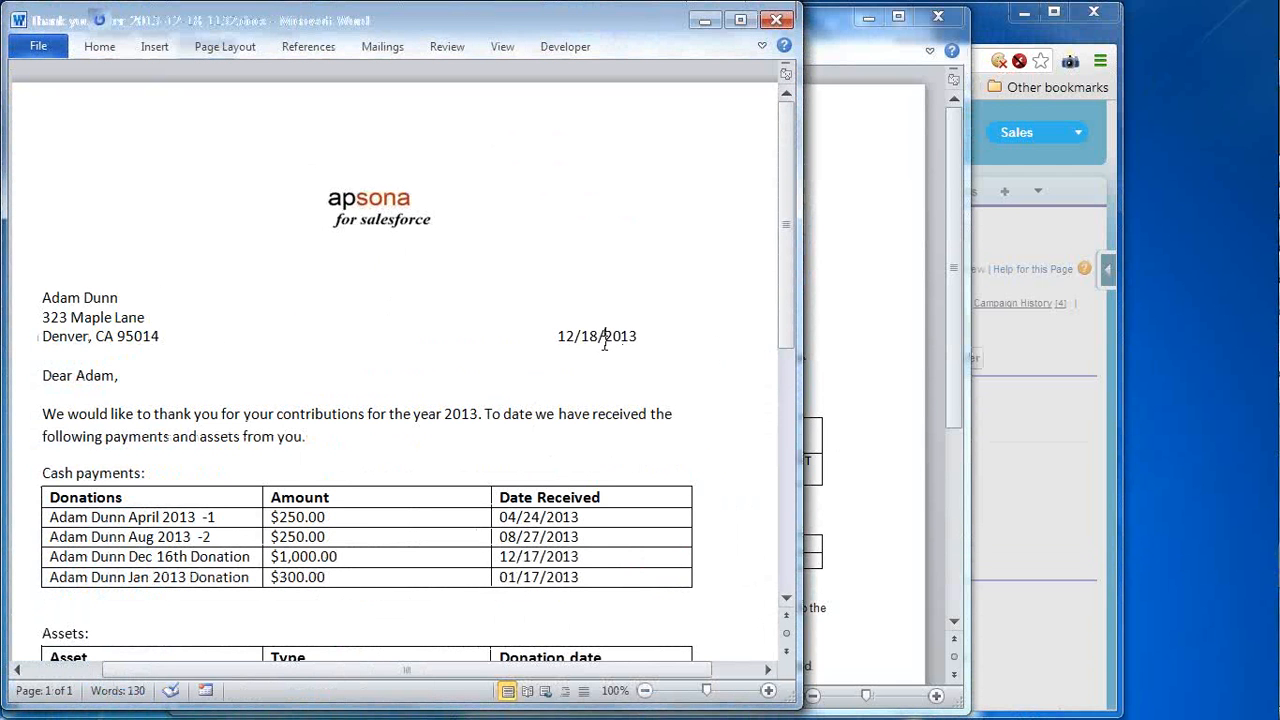
click(451, 516)
click(785, 494)
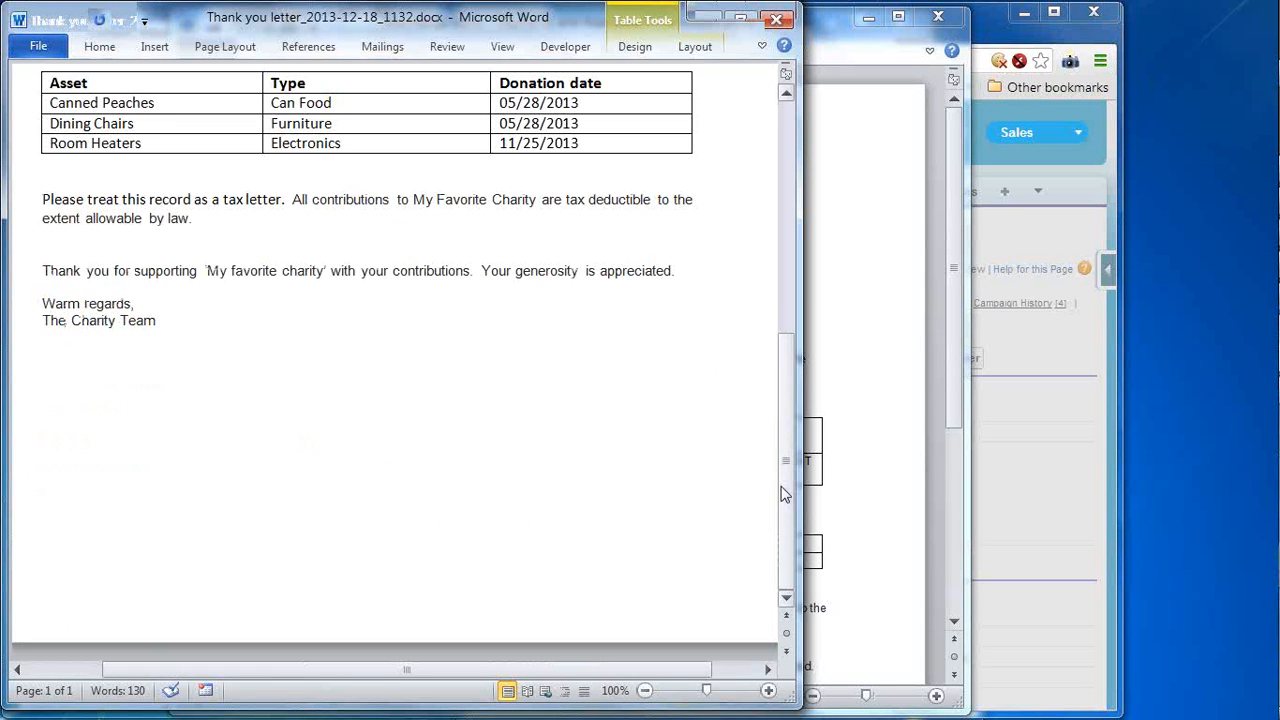
drag(785, 494, 795, 397)
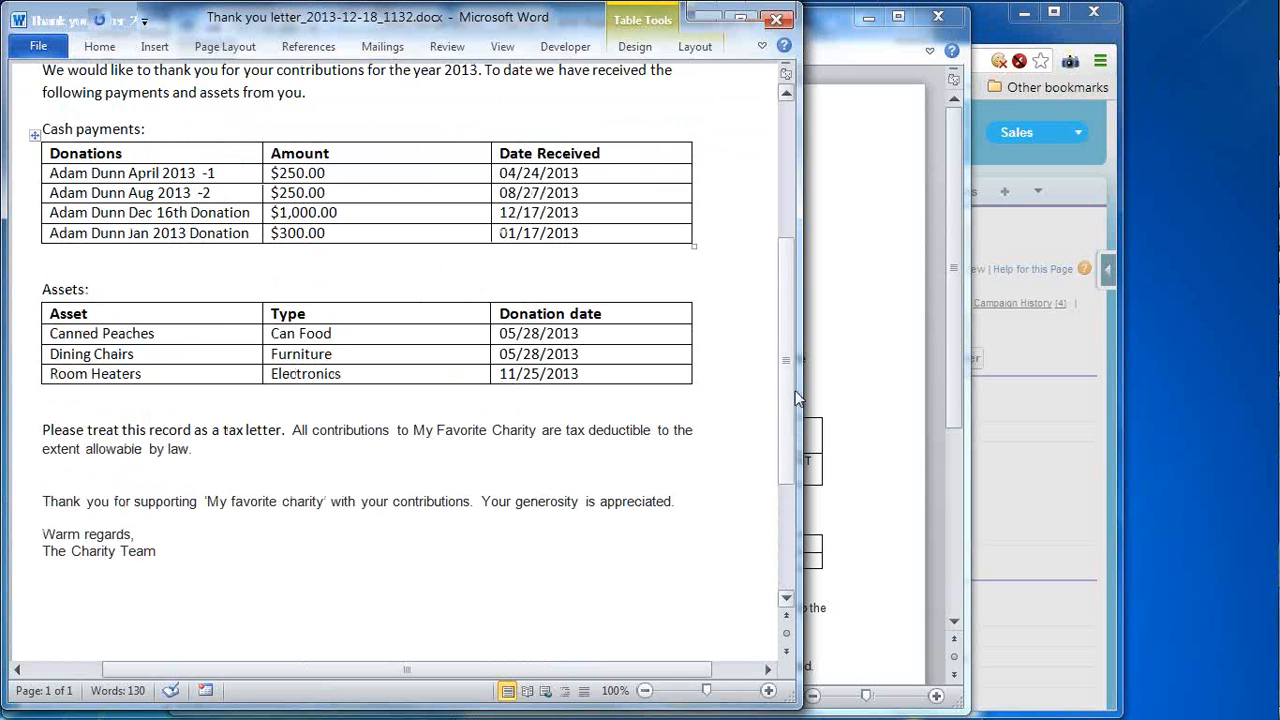
click(772, 16)
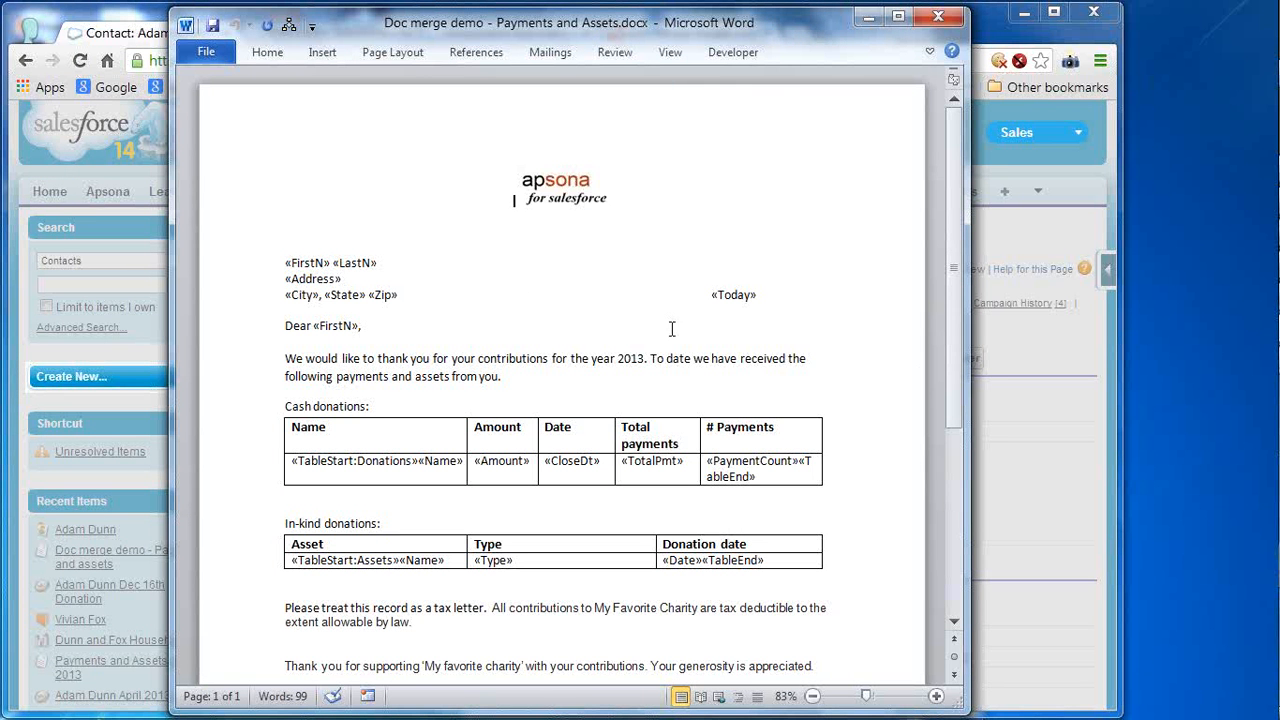
click(318, 265)
click(360, 265)
click(330, 281)
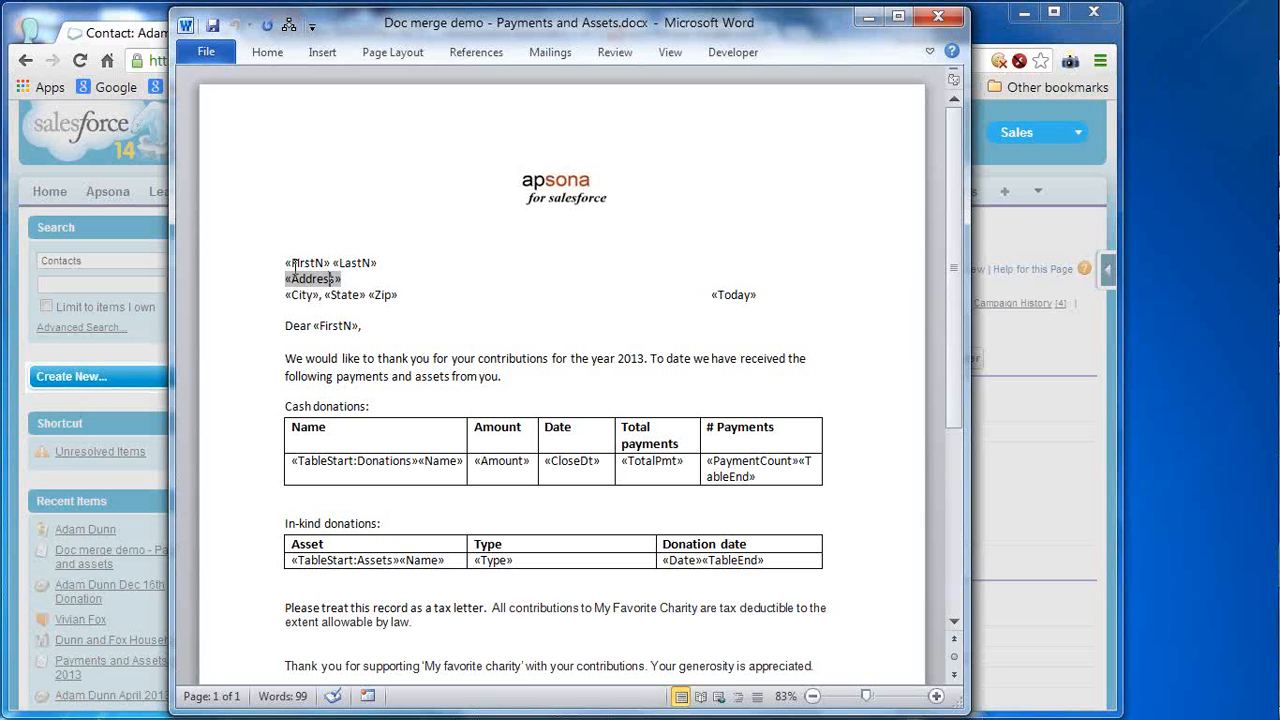
click(294, 265)
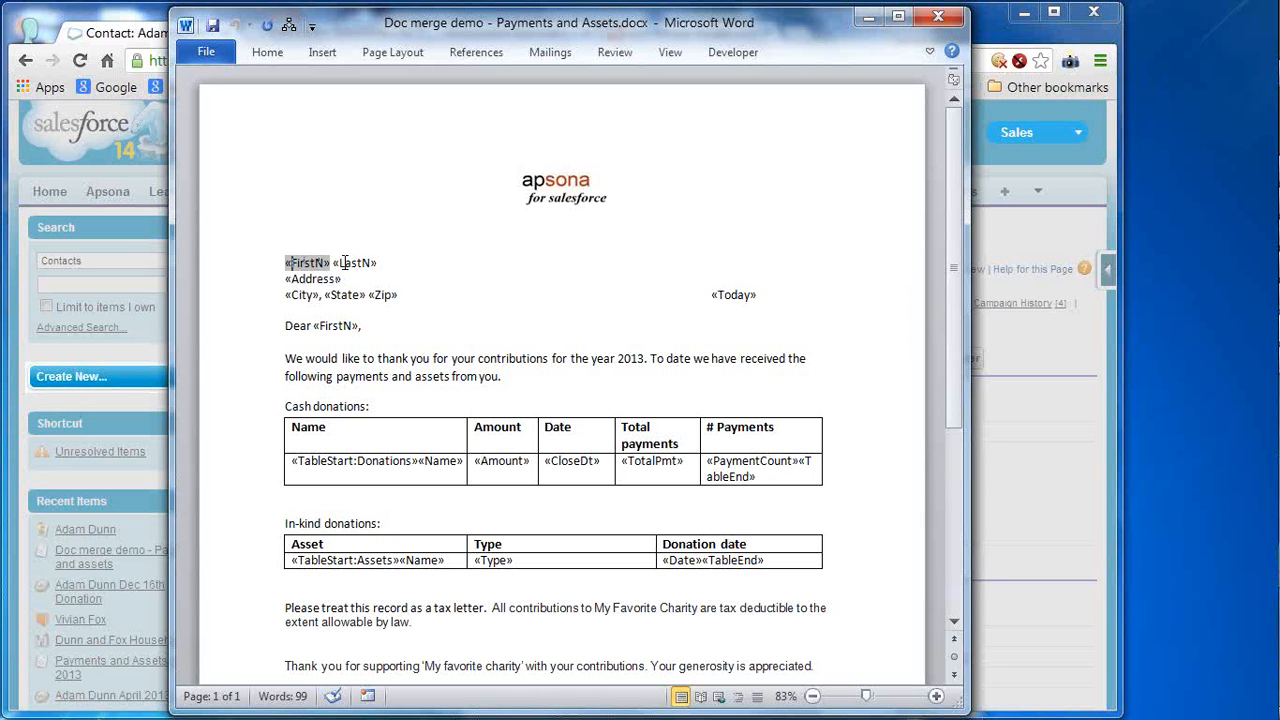
click(342, 263)
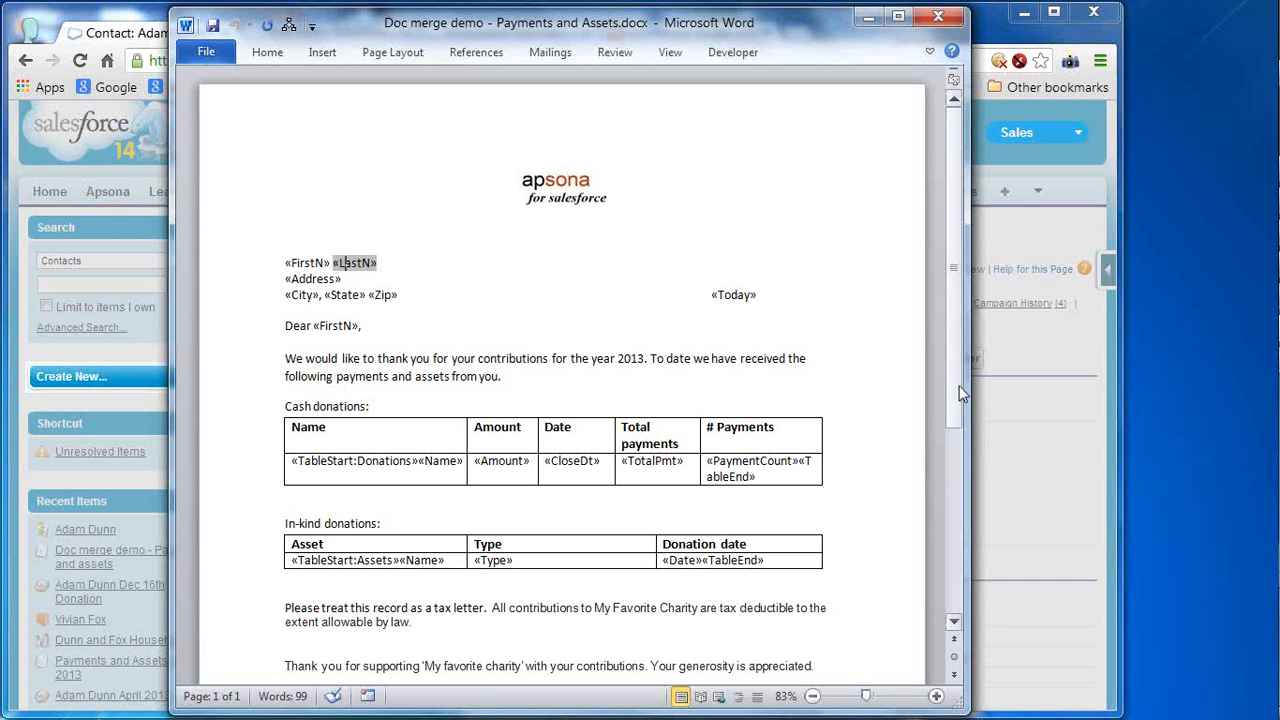
drag(960, 393, 954, 426)
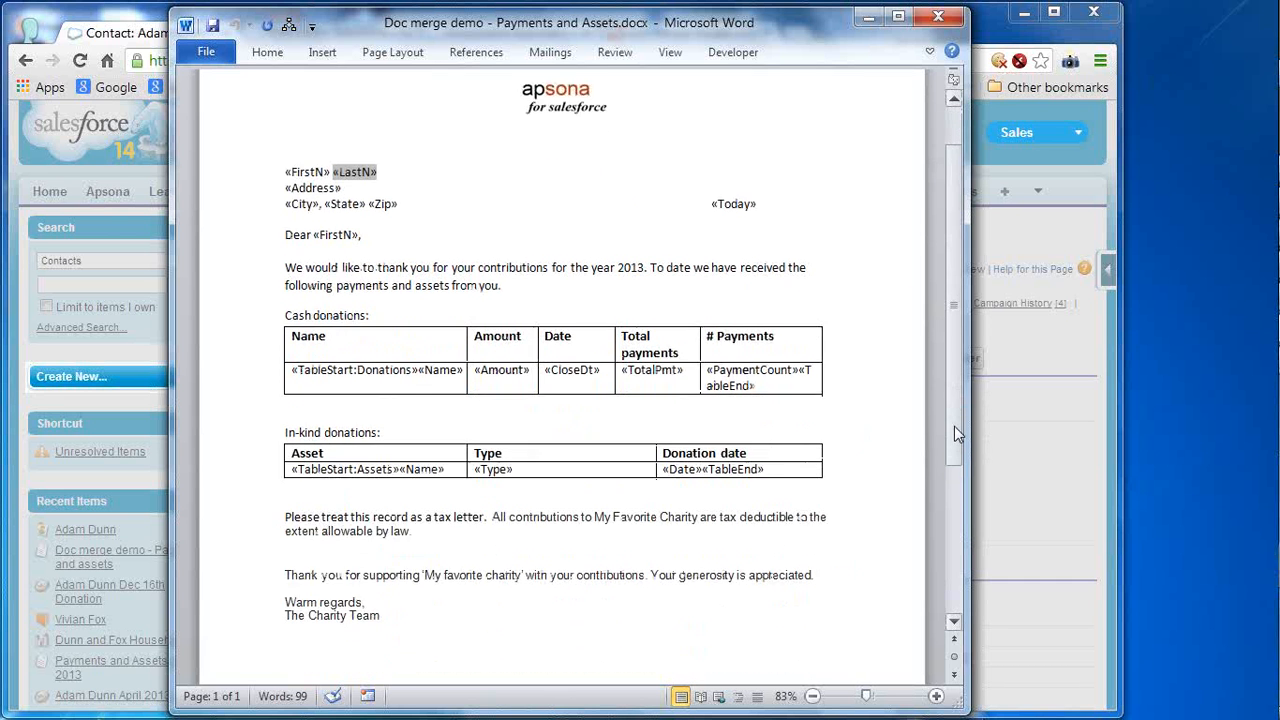
click(806, 356)
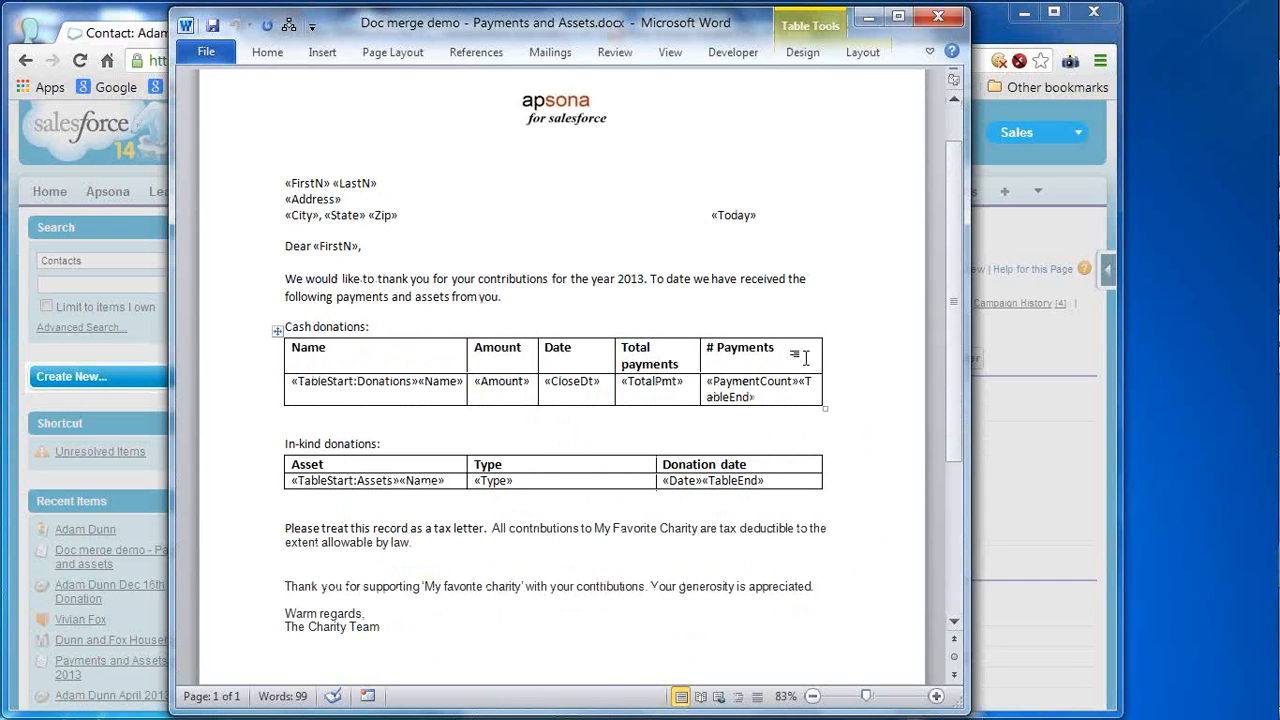
click(806, 464)
click(449, 385)
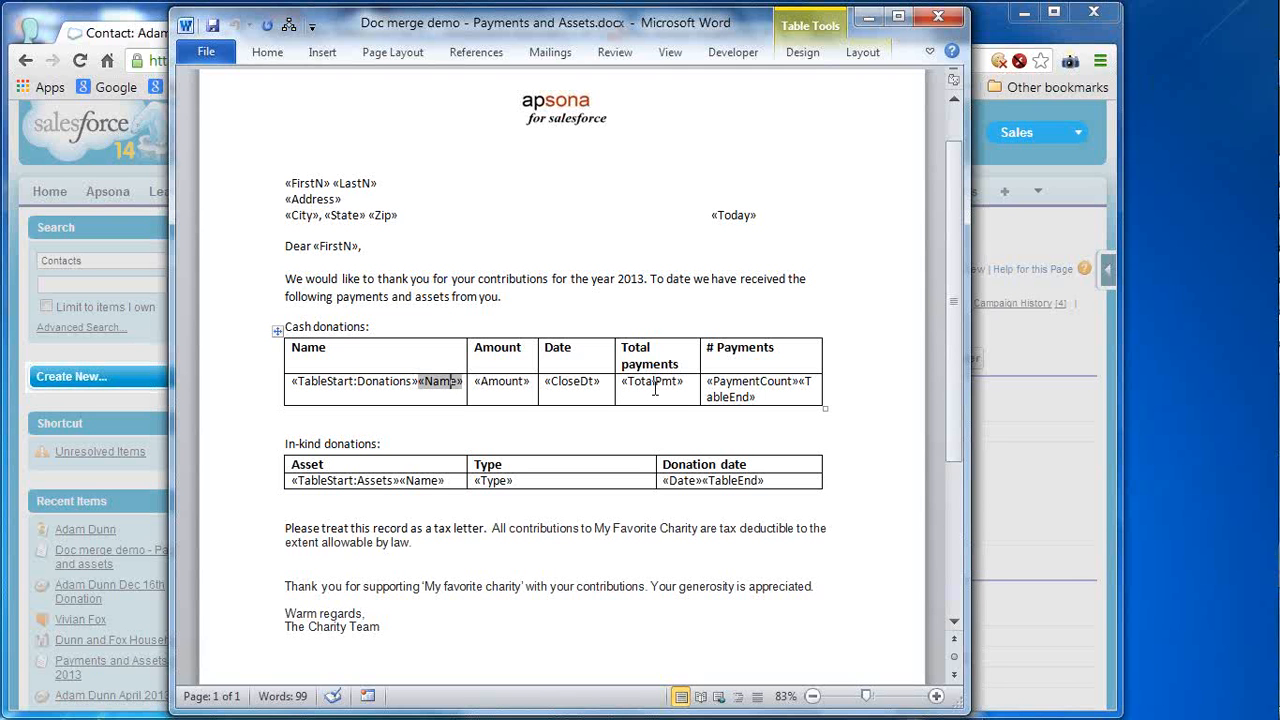
click(793, 390)
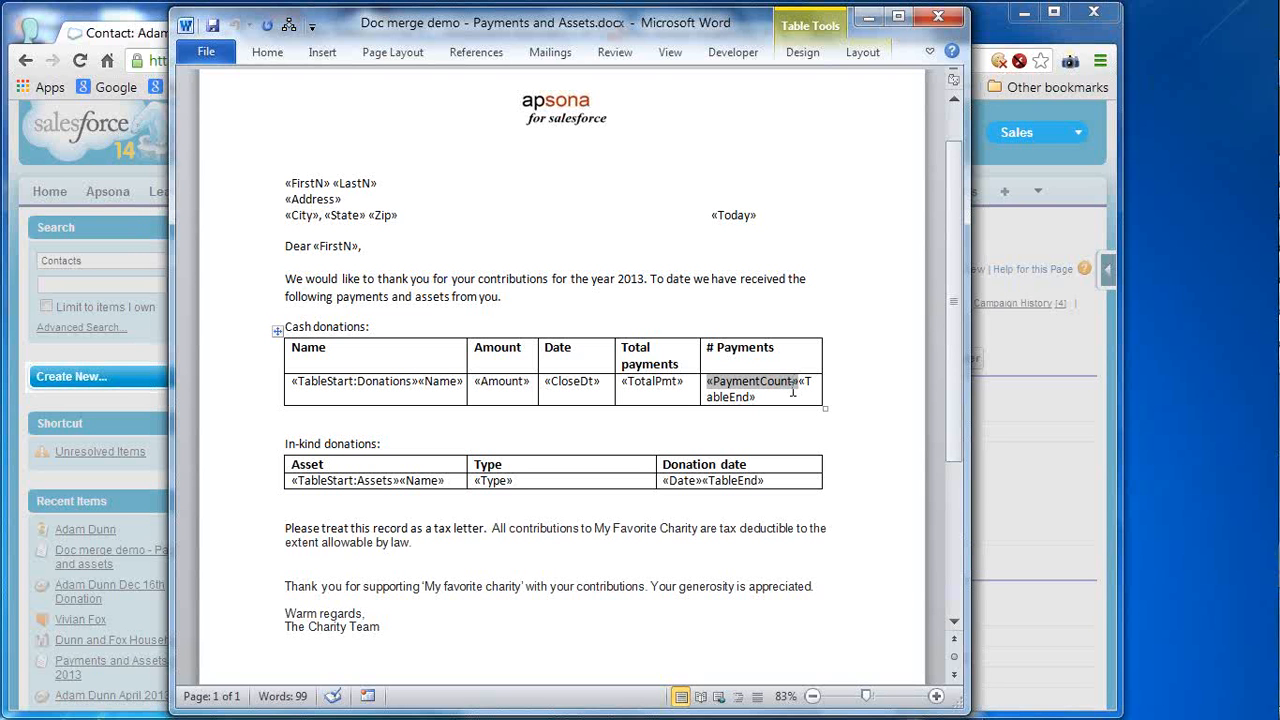
click(437, 482)
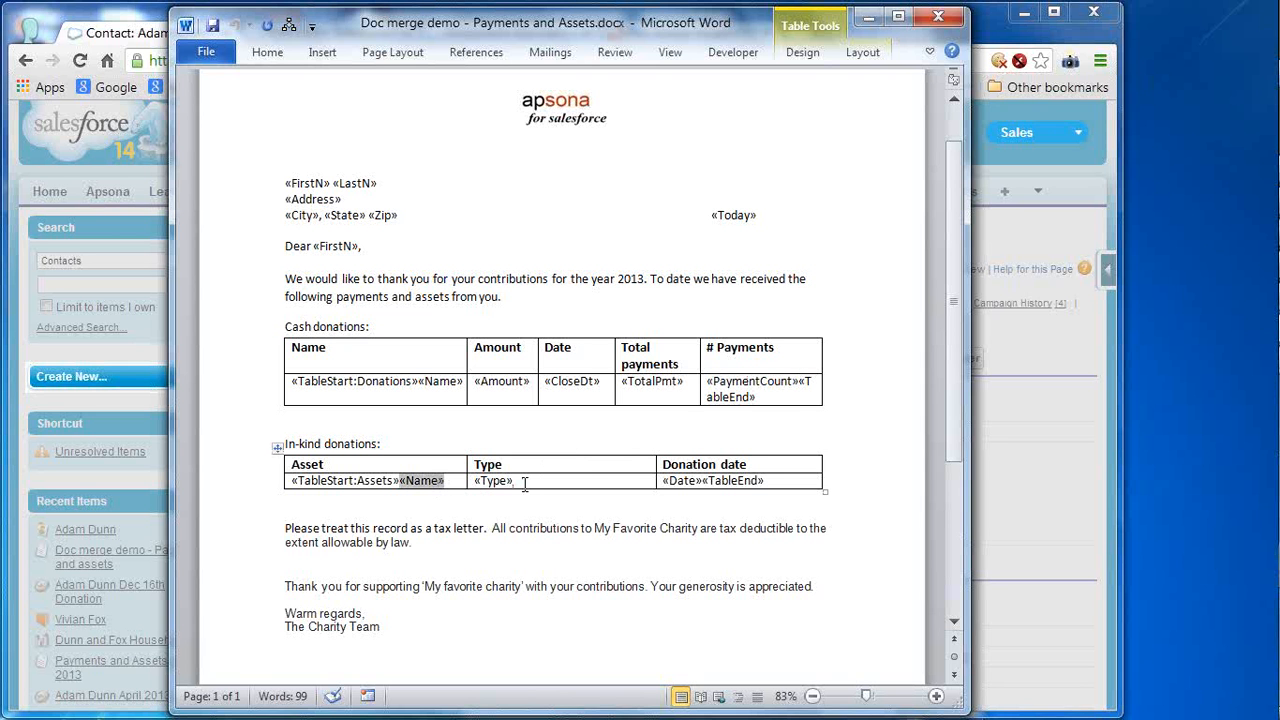
click(524, 483)
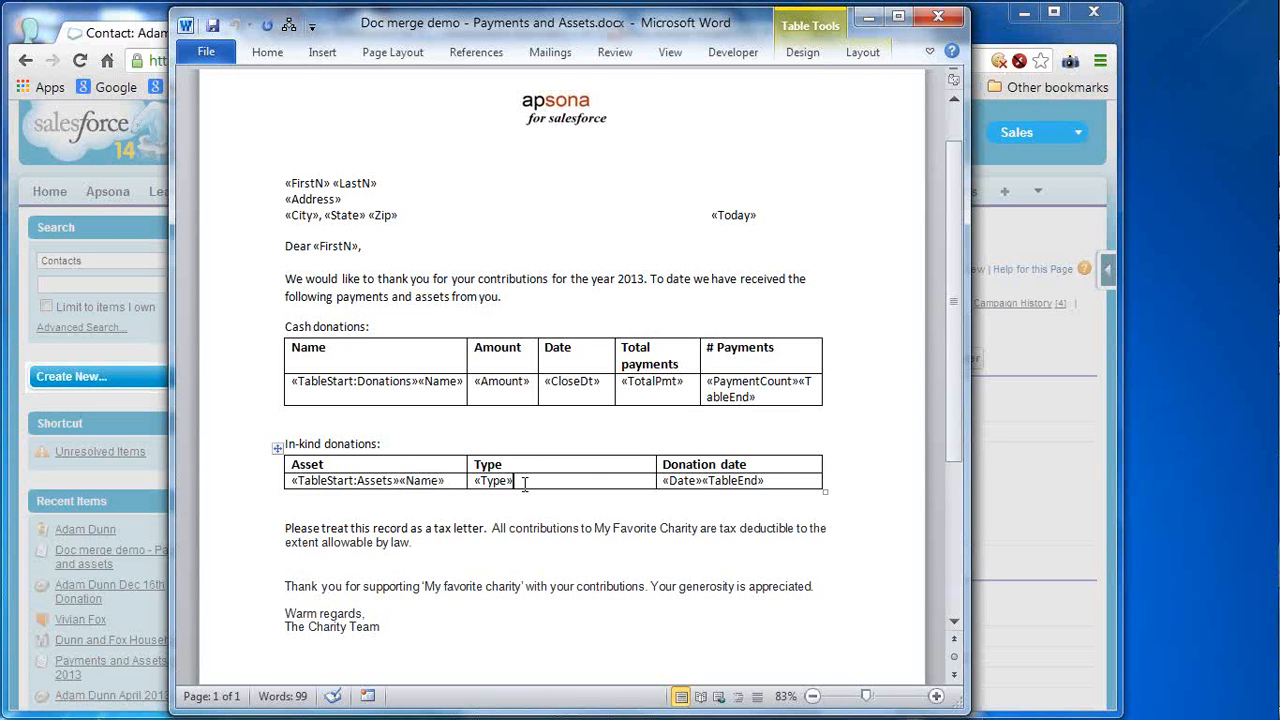
click(688, 483)
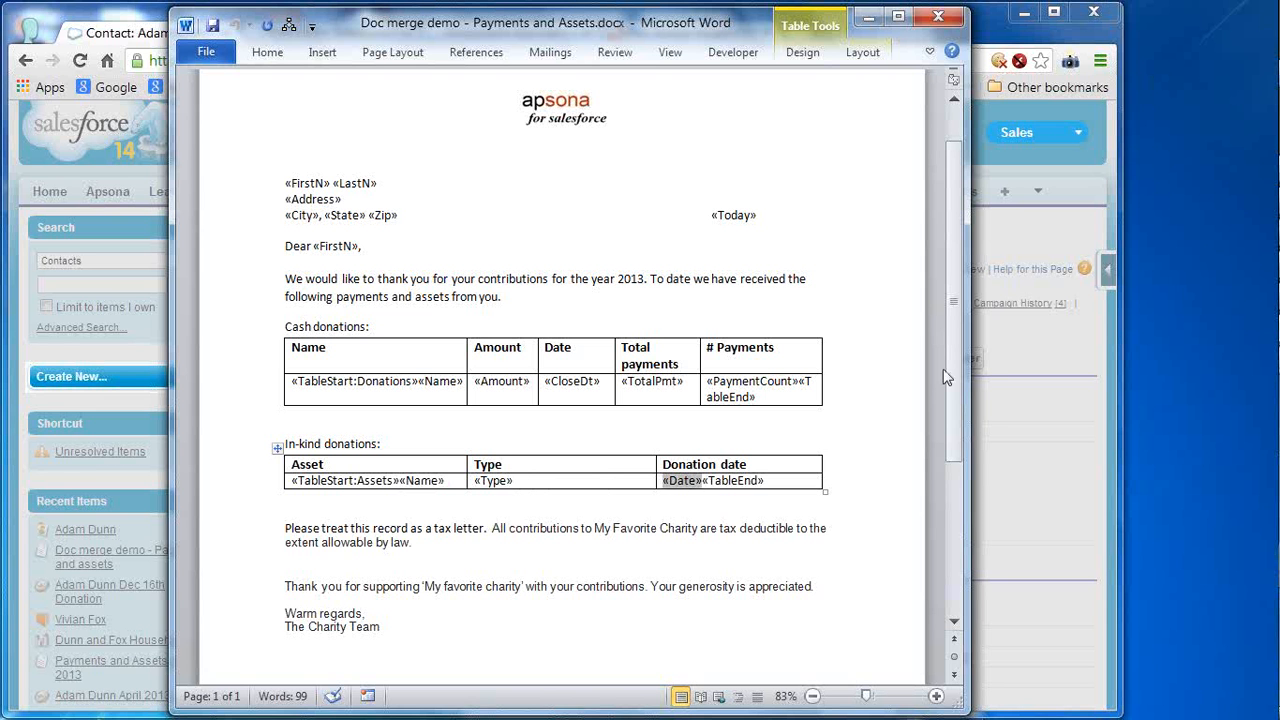
click(334, 384)
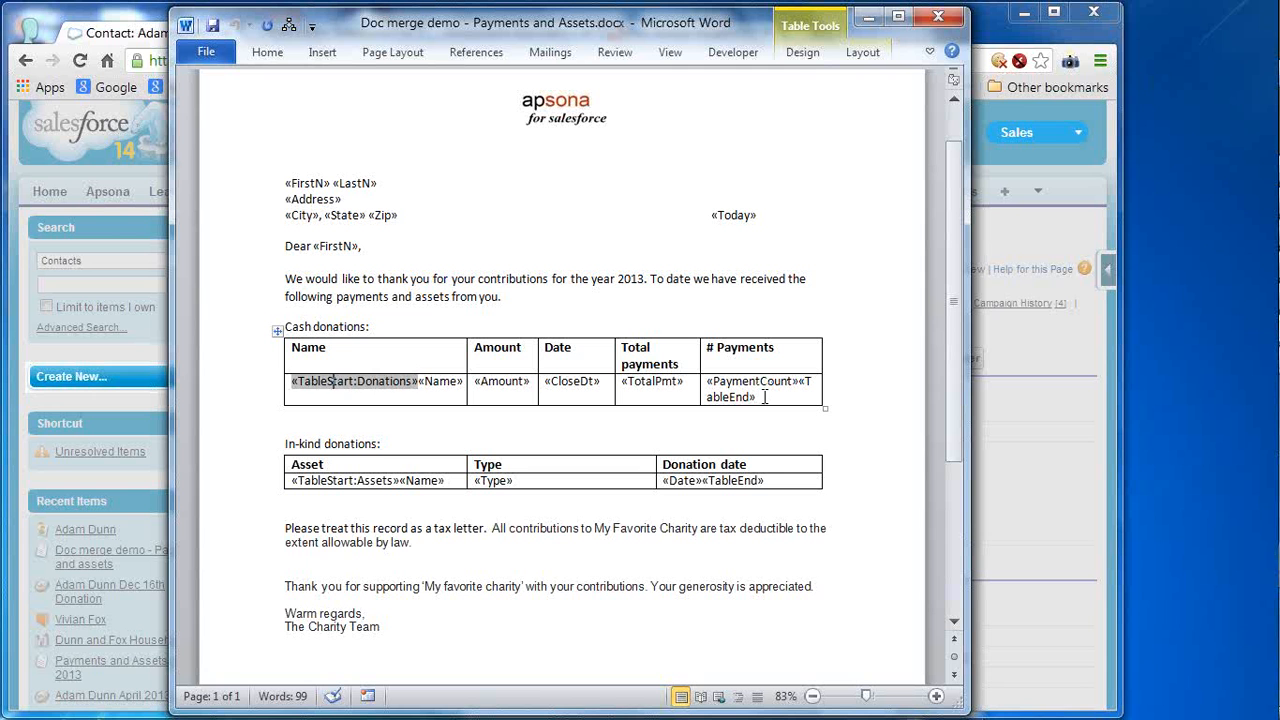
click(764, 397)
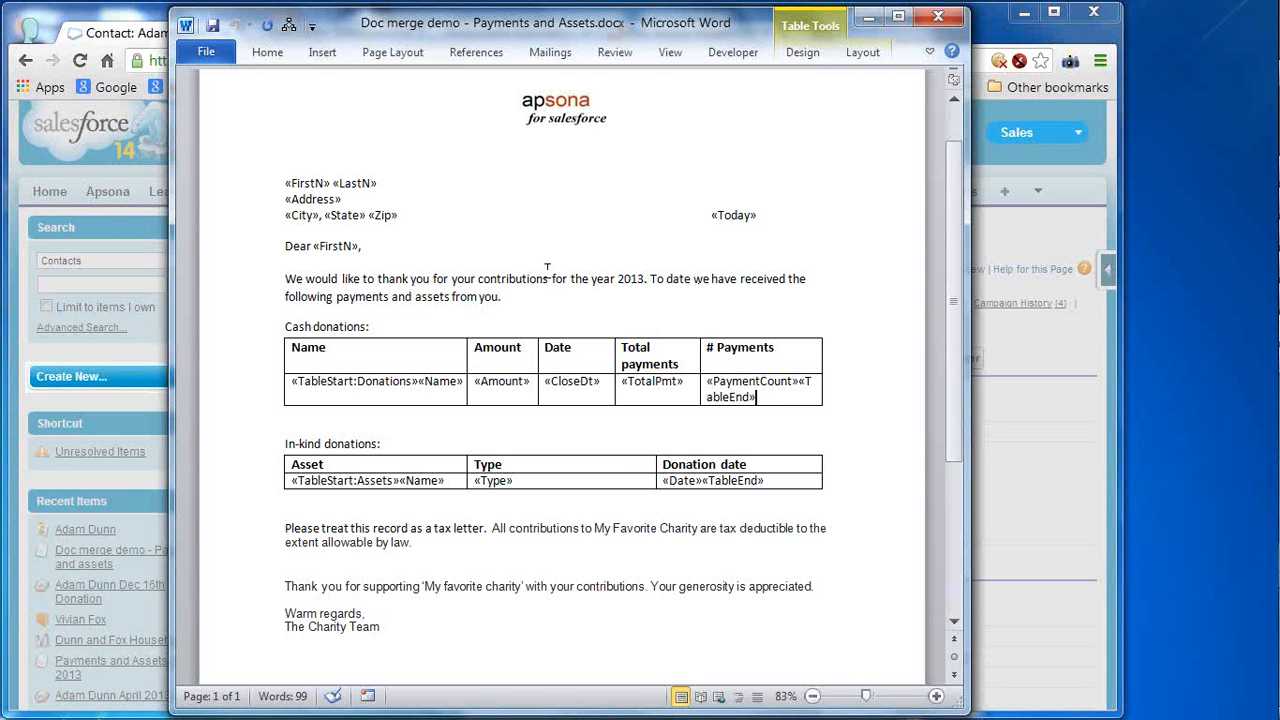
- Review «FirstN», «LastN», «TotalPmt» and «PaymentCount», then return to Salesforce and dismiss the merge notice
click(316, 182)
click(357, 182)
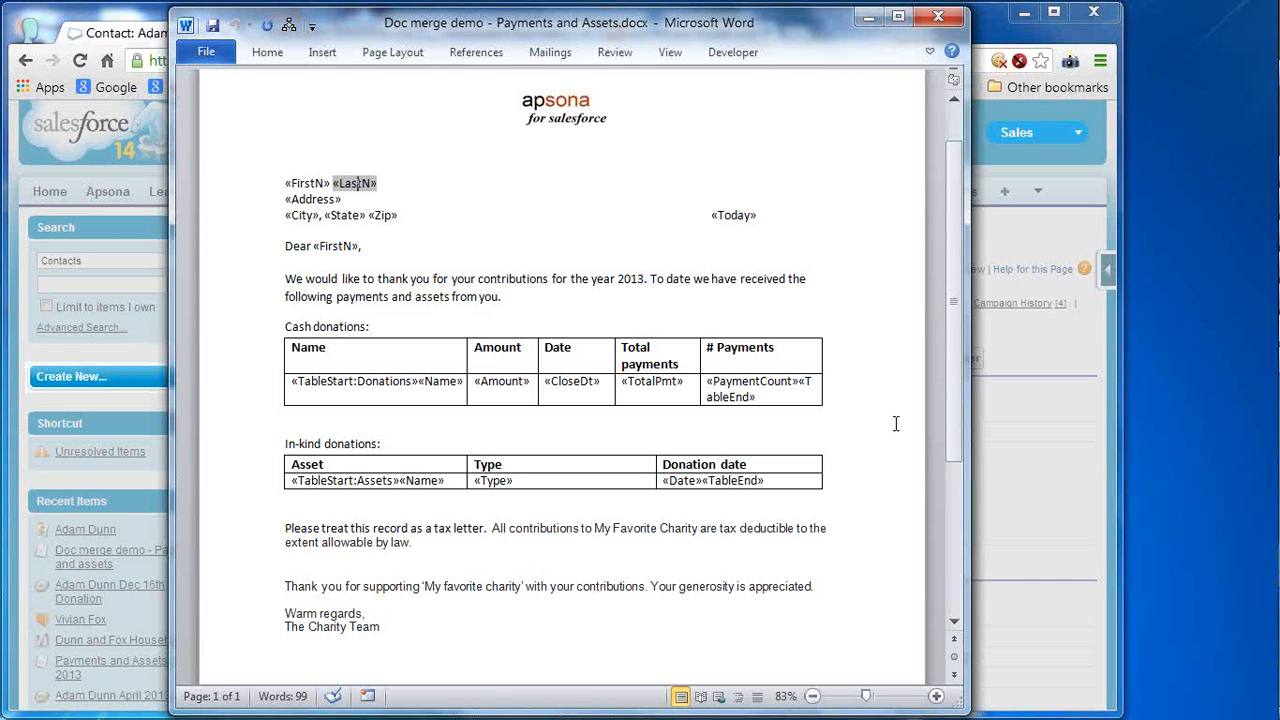
double_click(660, 381)
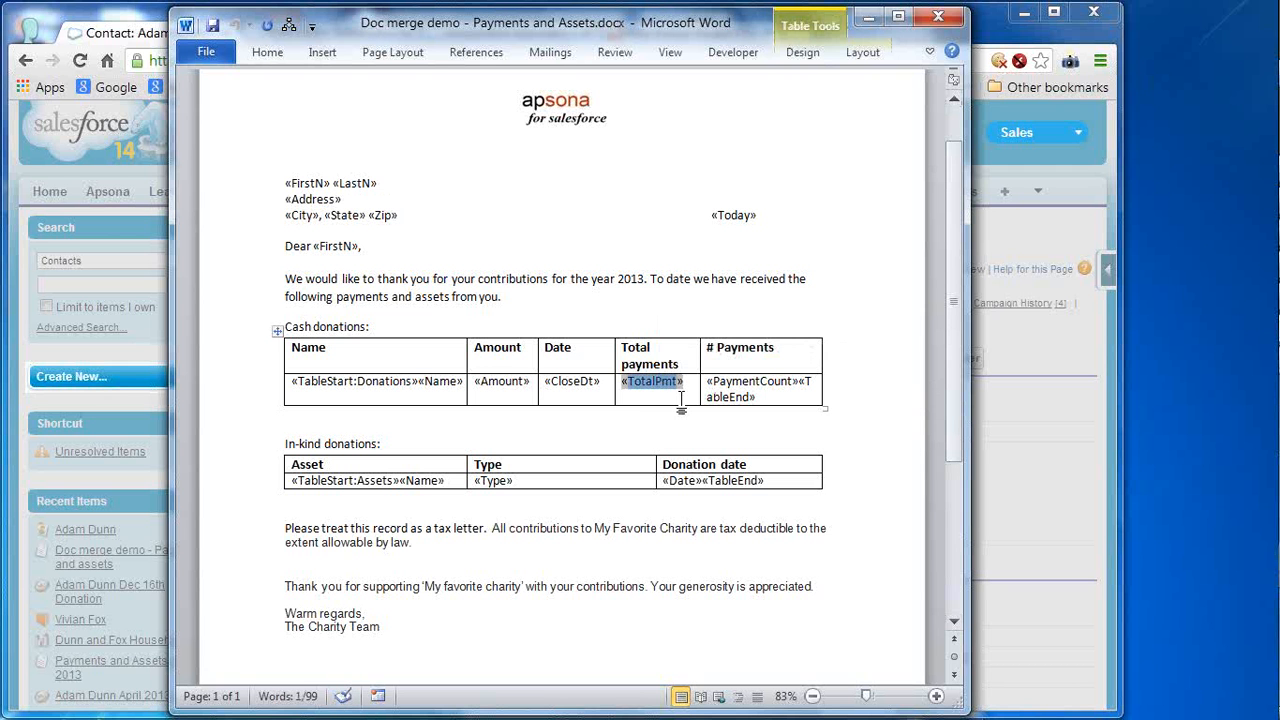
click(681, 399)
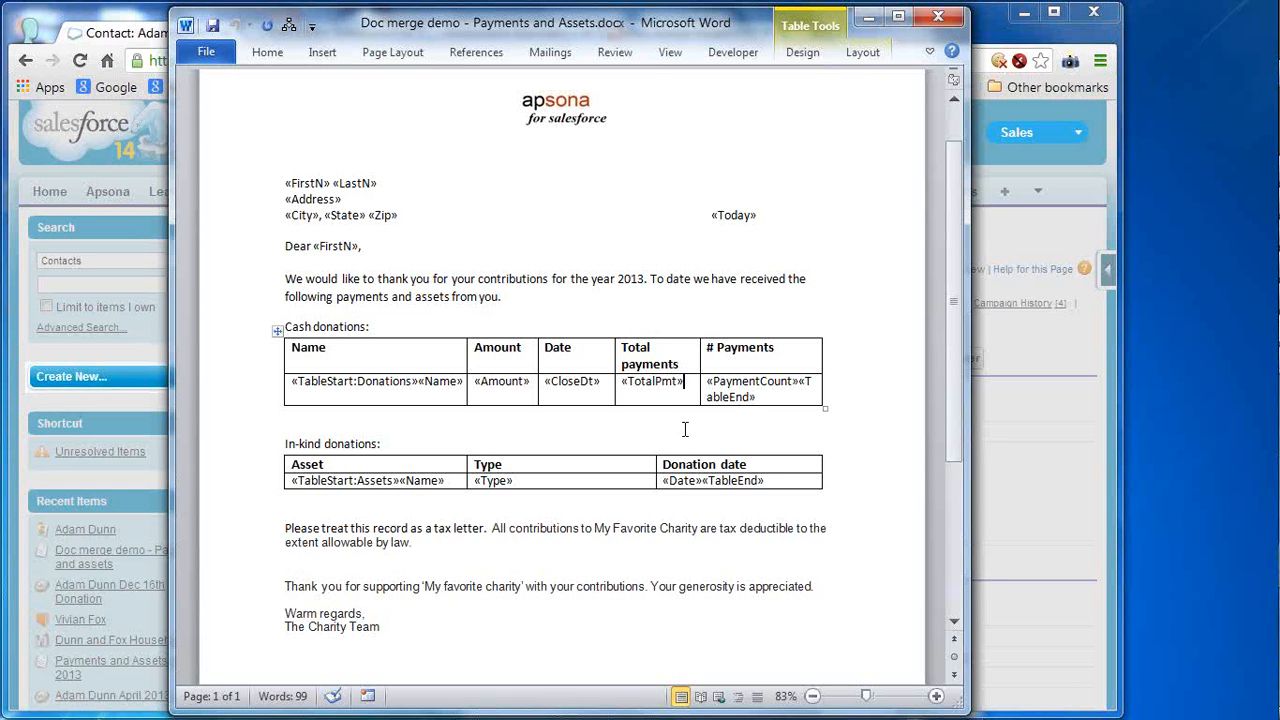
click(779, 384)
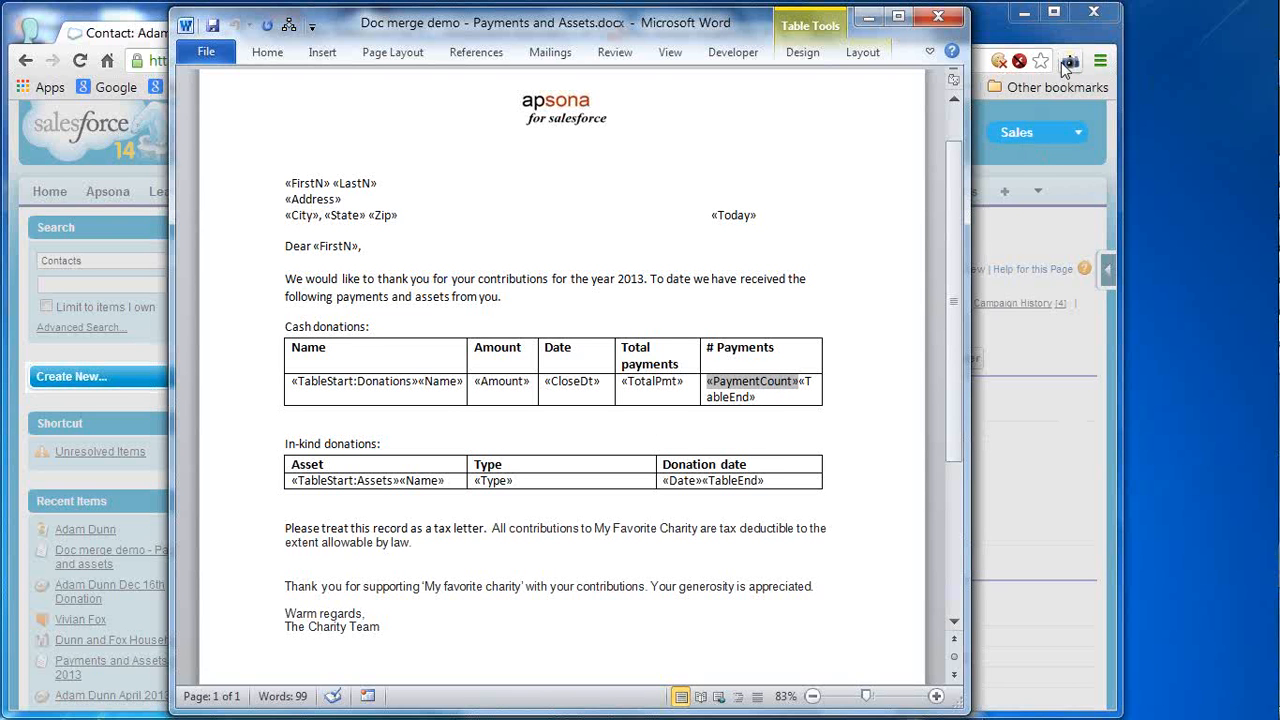
click(985, 32)
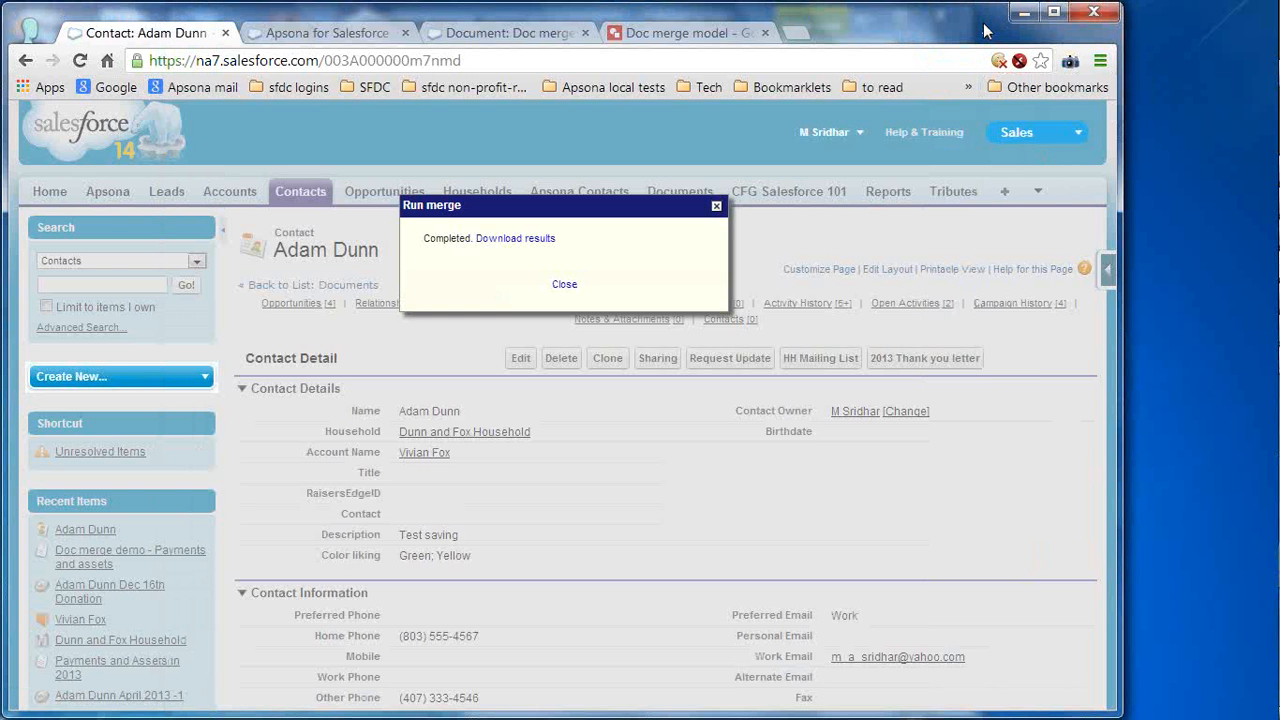
click(564, 285)
click(704, 38)
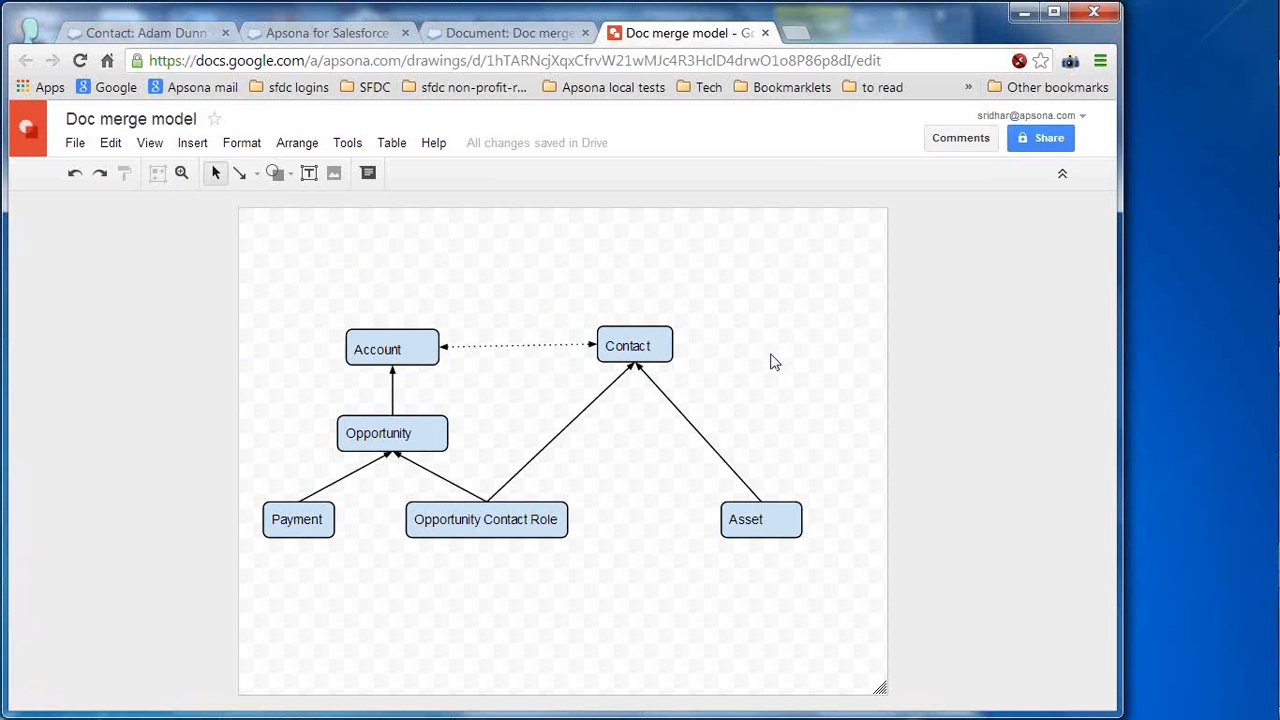
click(651, 340)
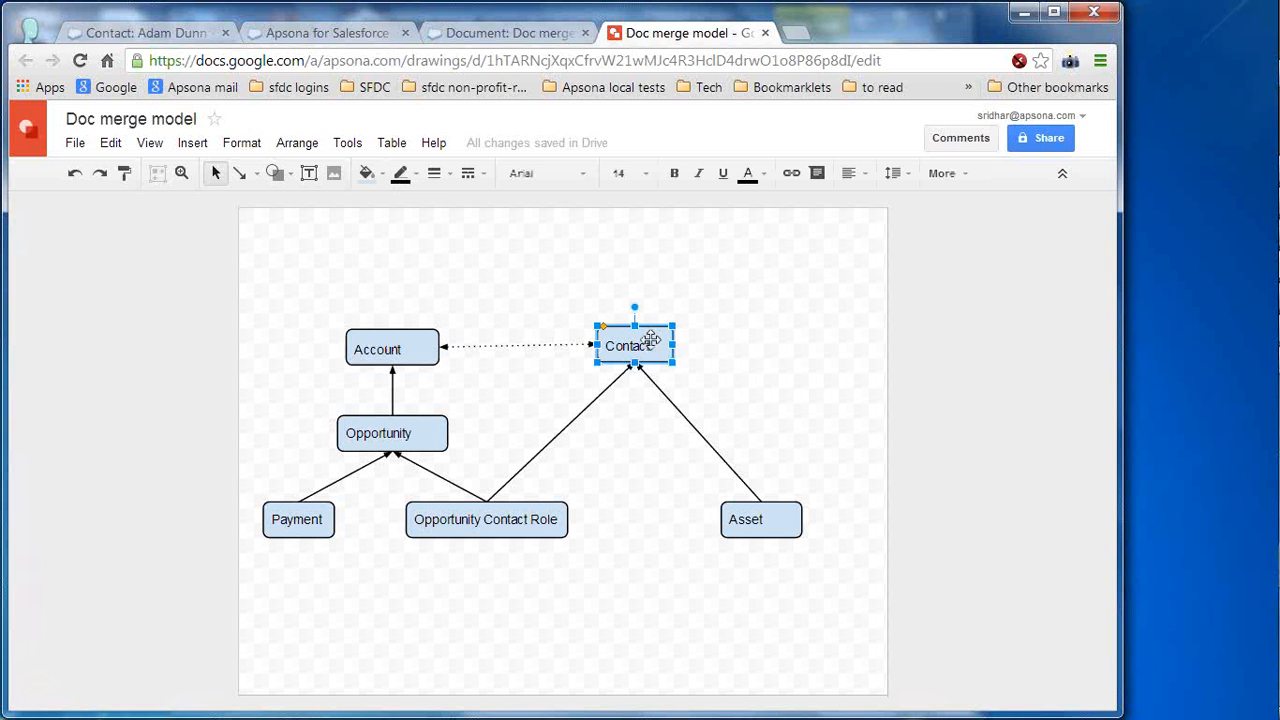
click(764, 517)
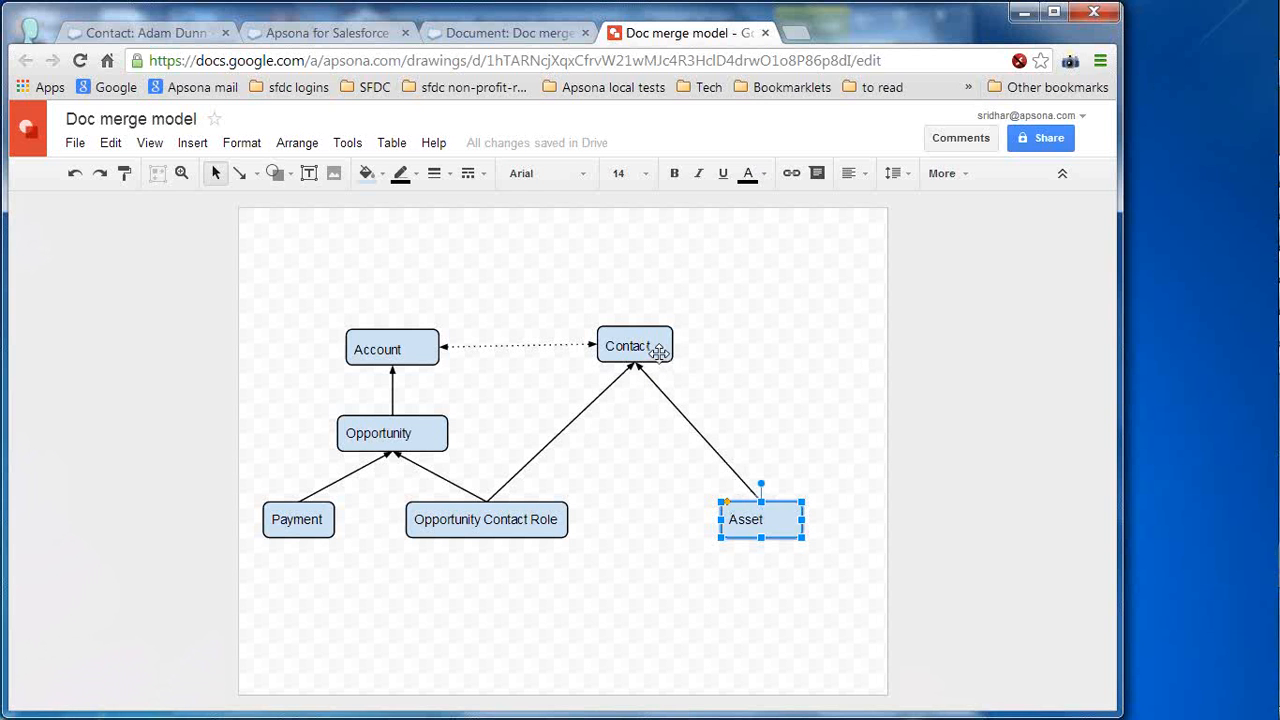
click(659, 350)
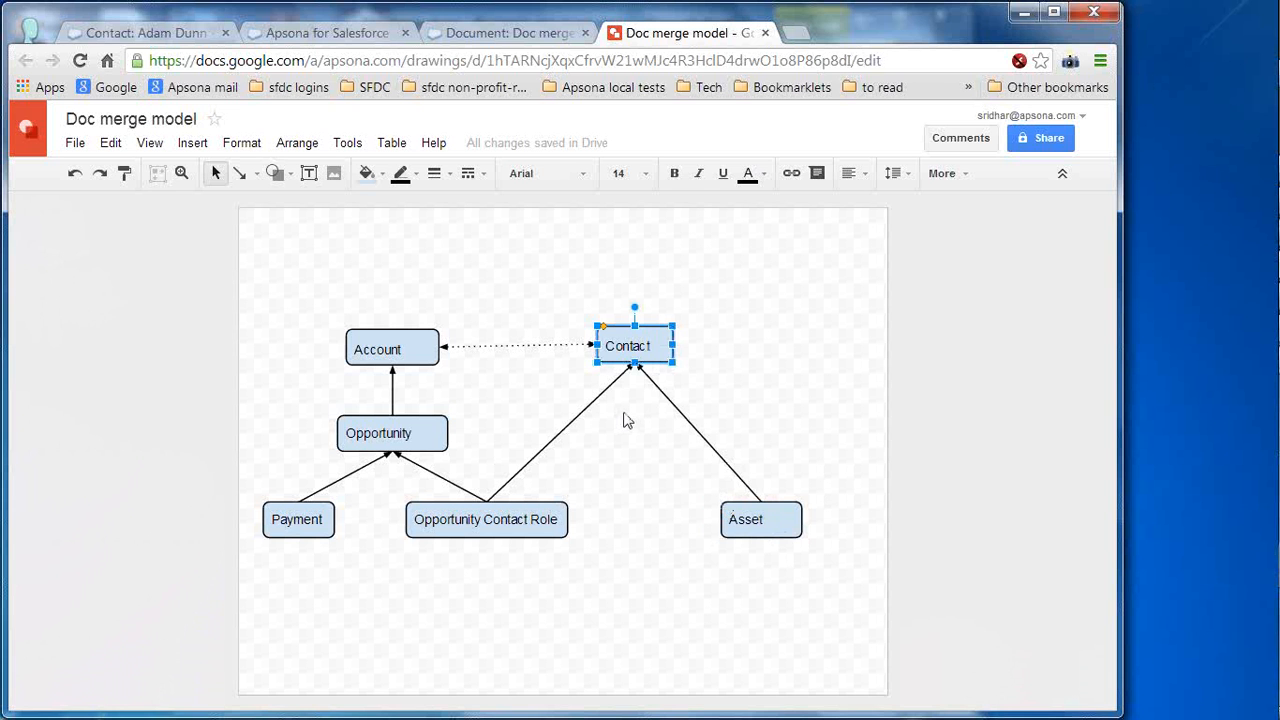
click(410, 435)
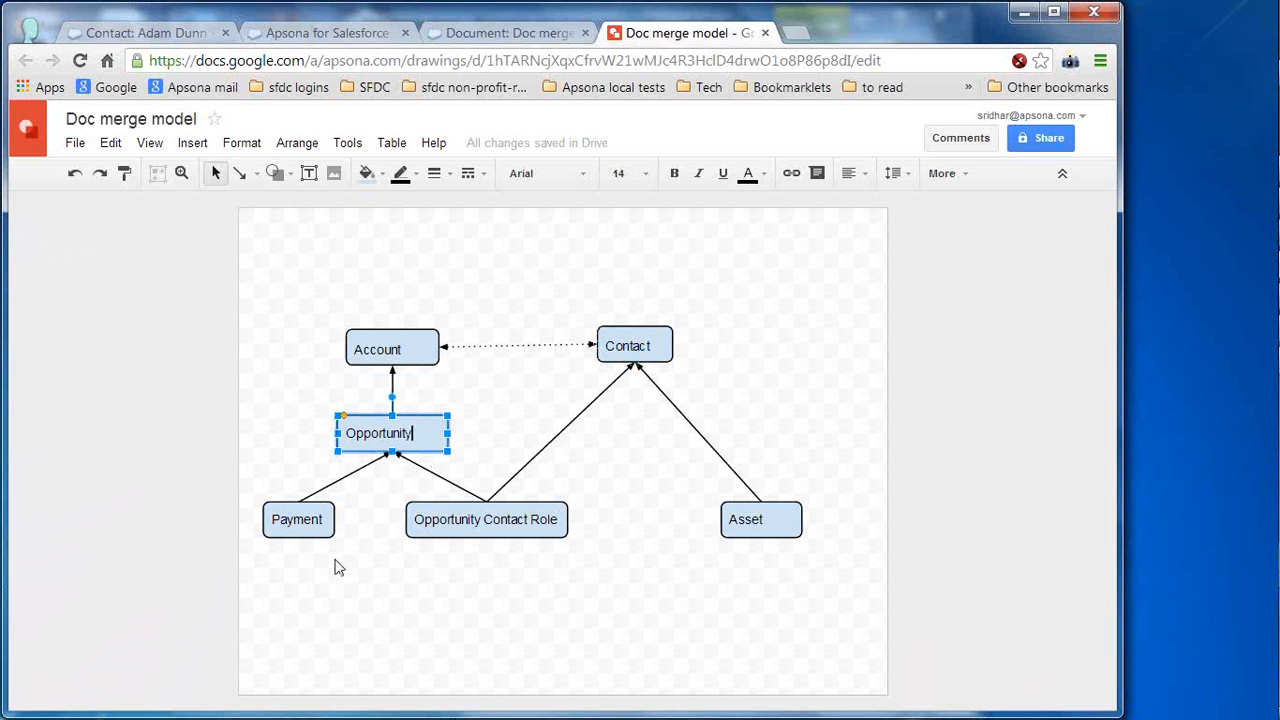
click(324, 523)
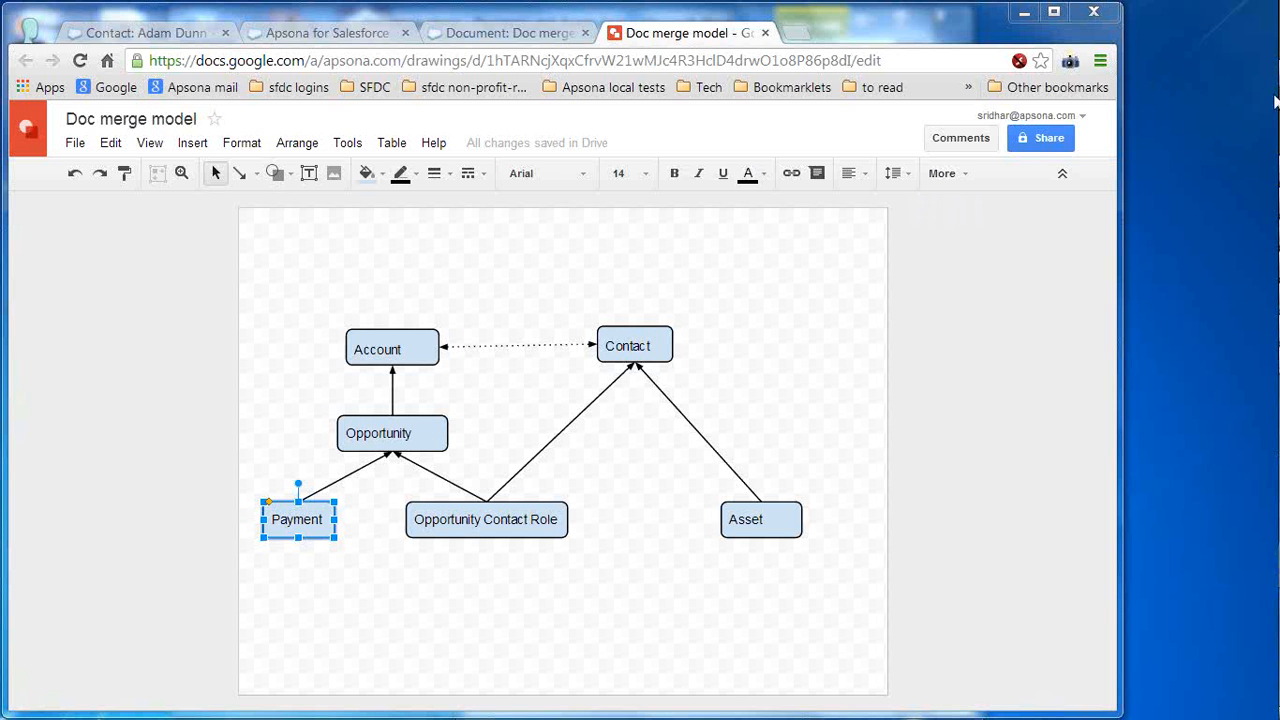
mouse_move(1276, 460)
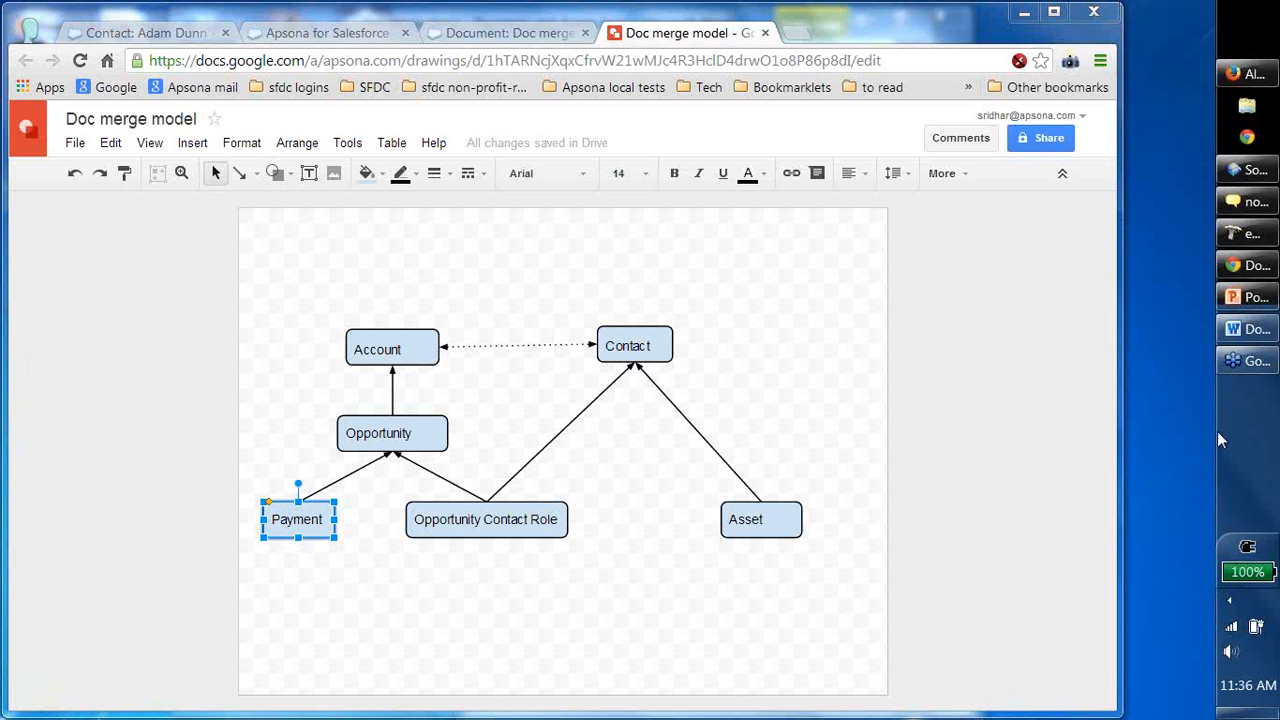
click(1248, 329)
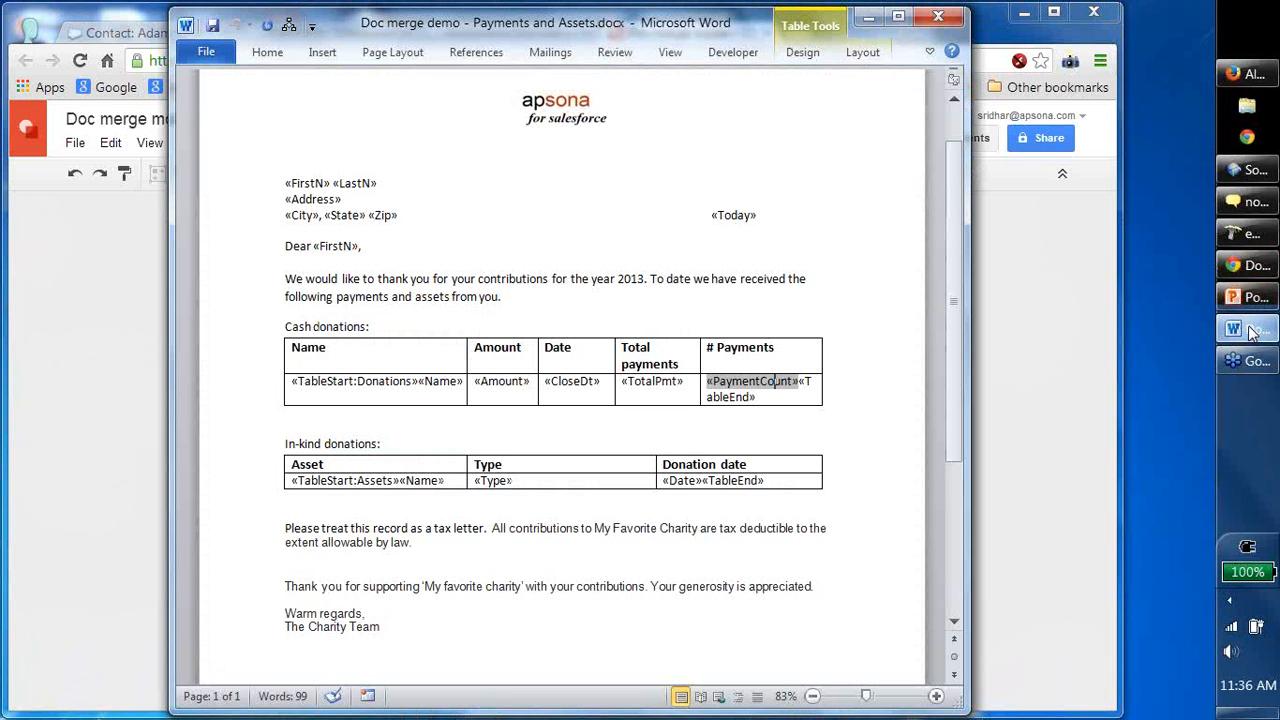
click(378, 181)
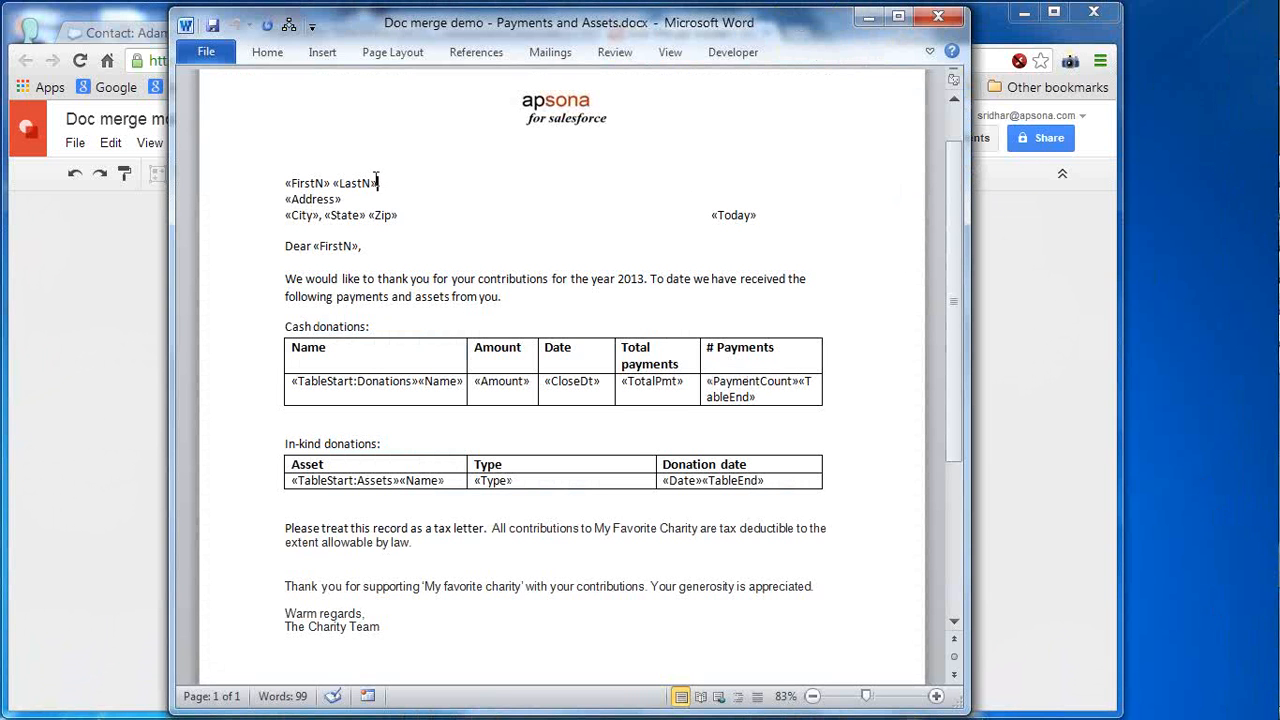
click(459, 385)
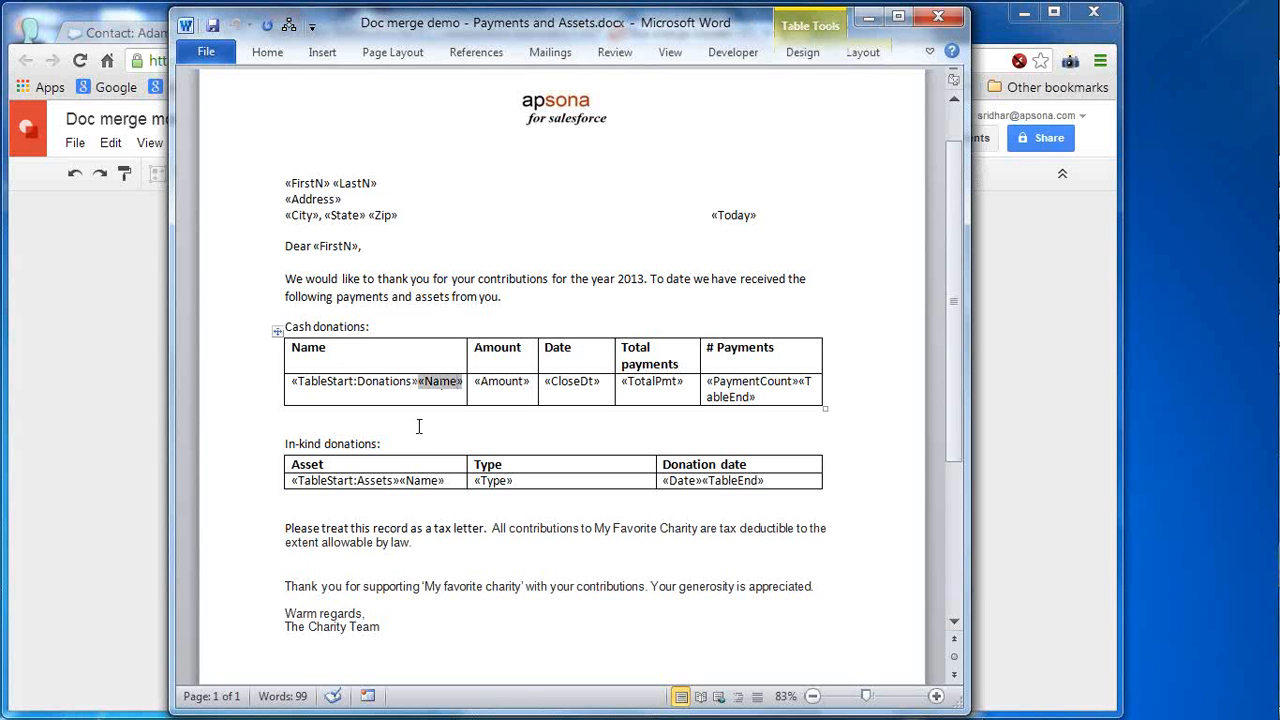
click(463, 465)
click(1072, 495)
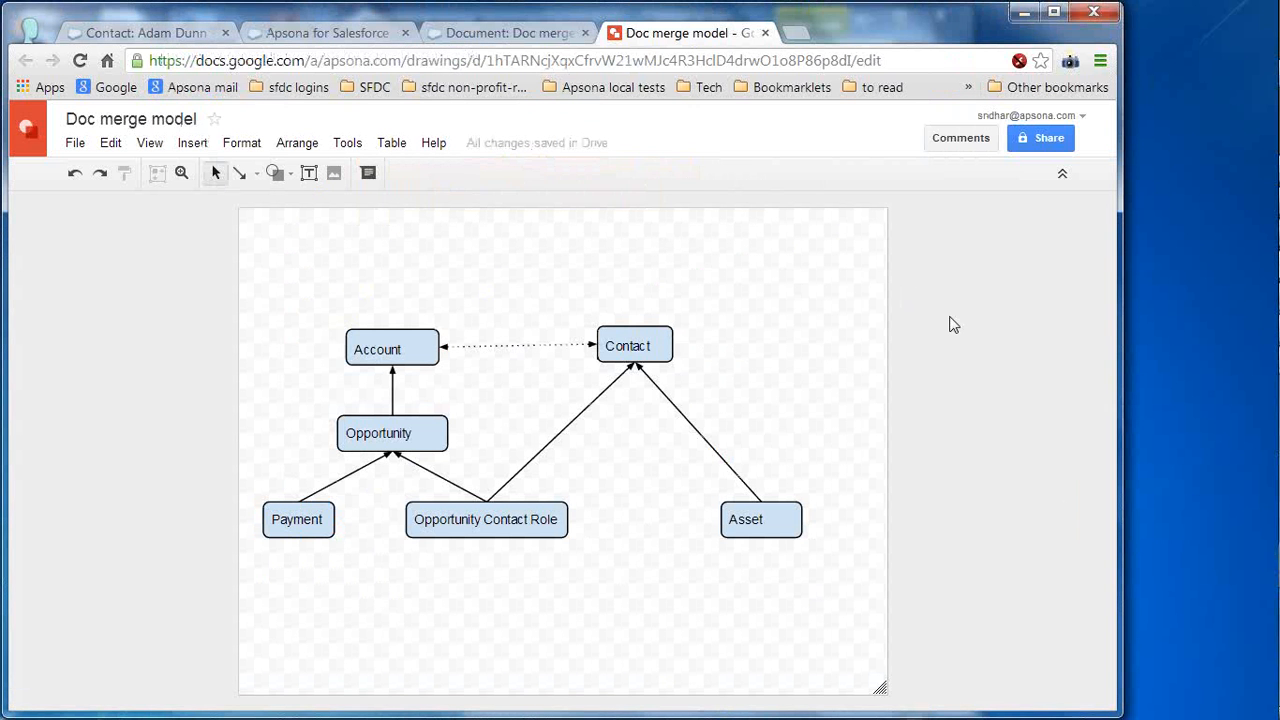
- View the stored 'Doc merge demo - Payments and assets' document, then restore the Word template over Apsona Contacts
click(350, 35)
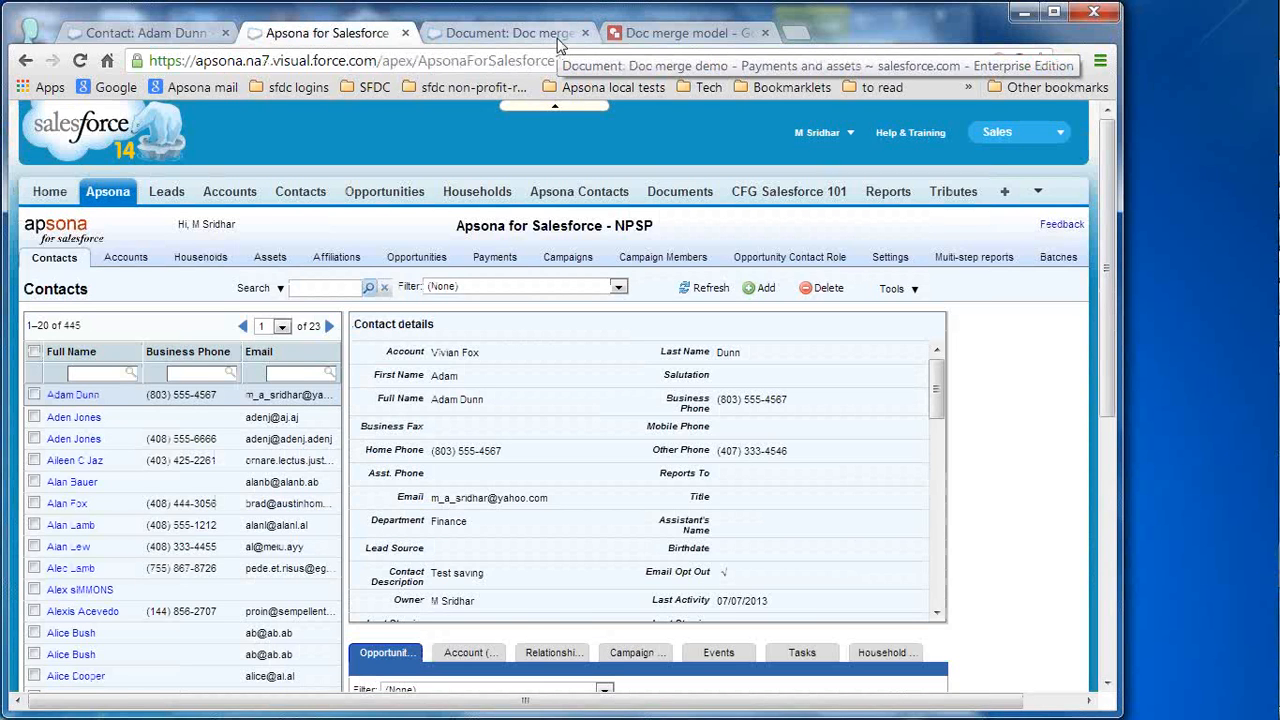
click(510, 33)
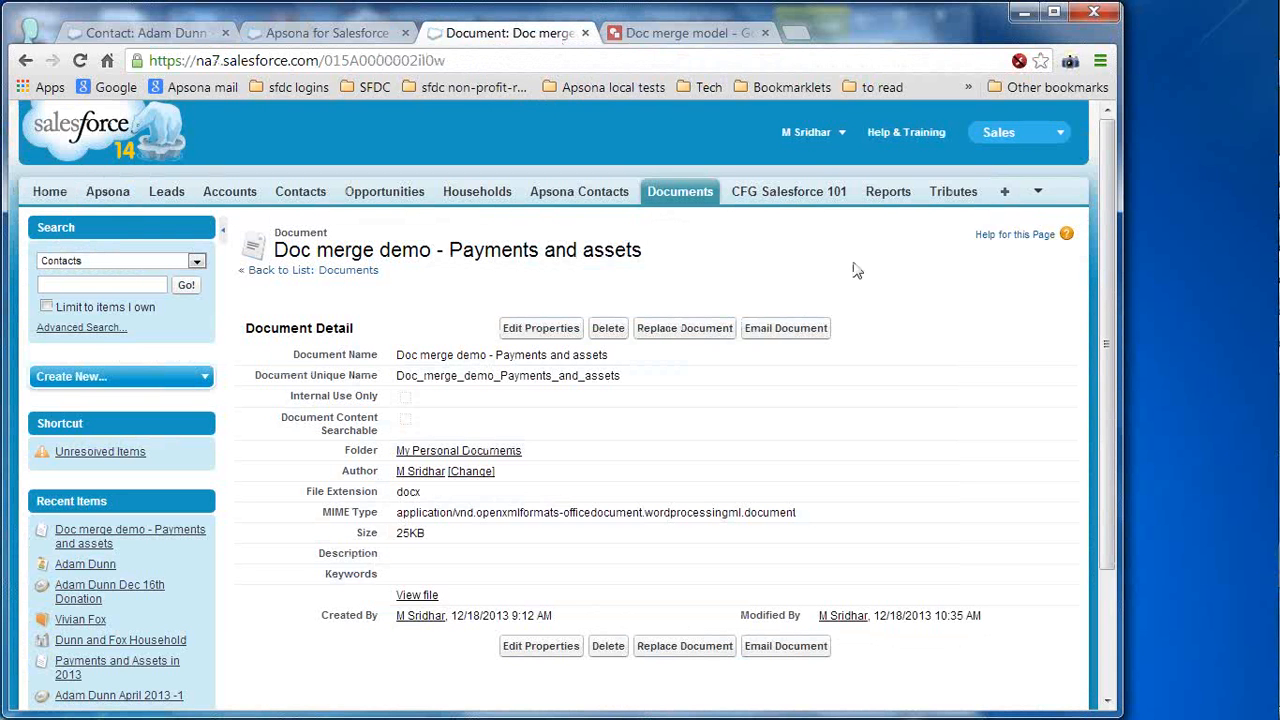
mouse_move(1265, 360)
click(1247, 335)
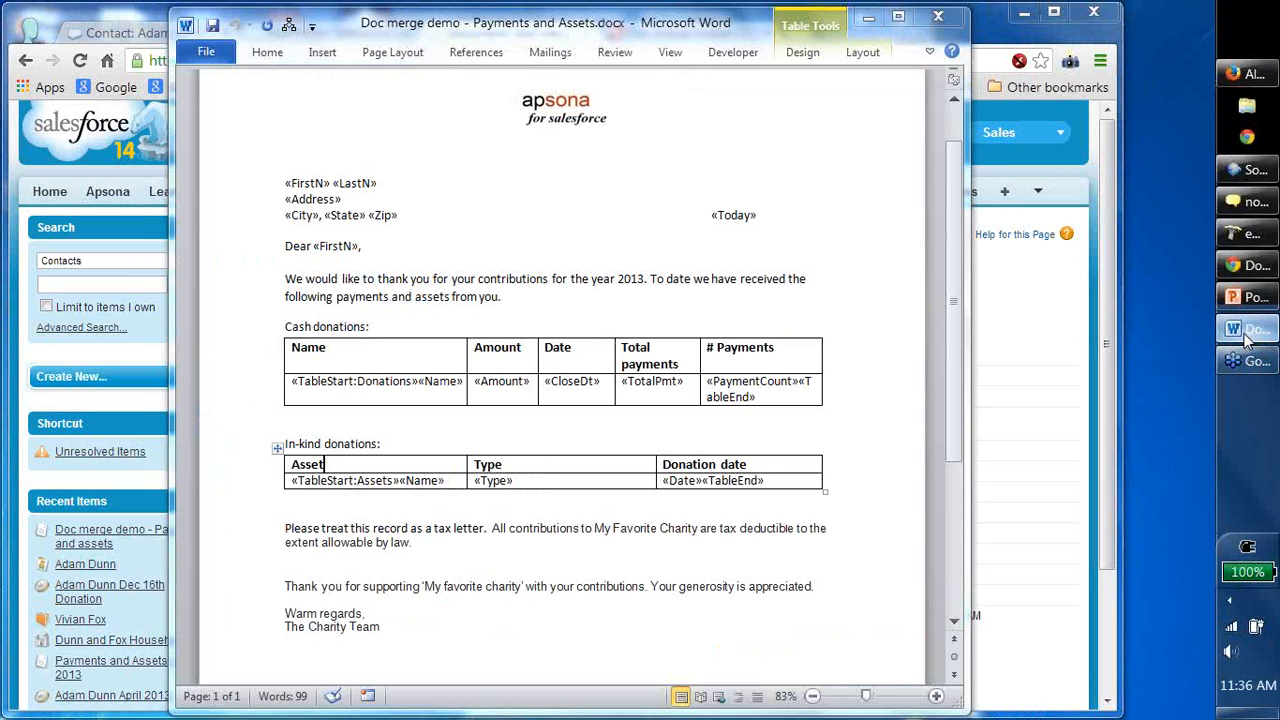
click(870, 18)
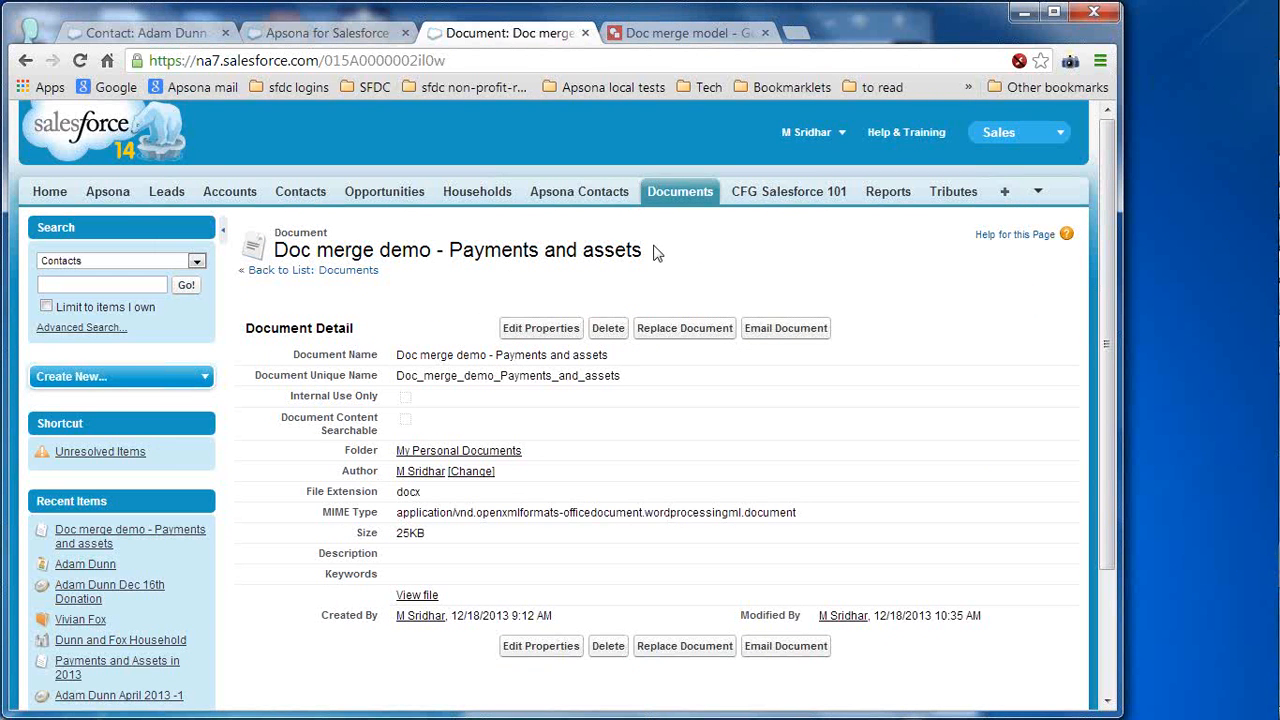
click(342, 38)
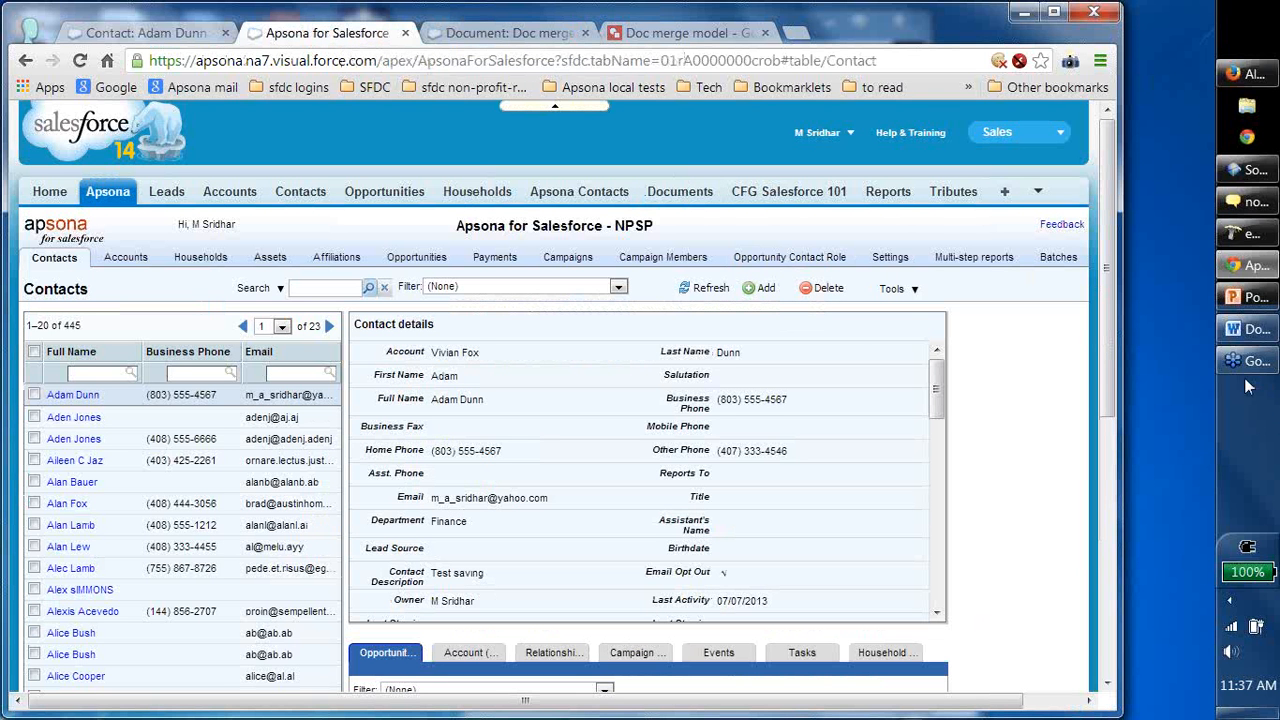
click(1256, 333)
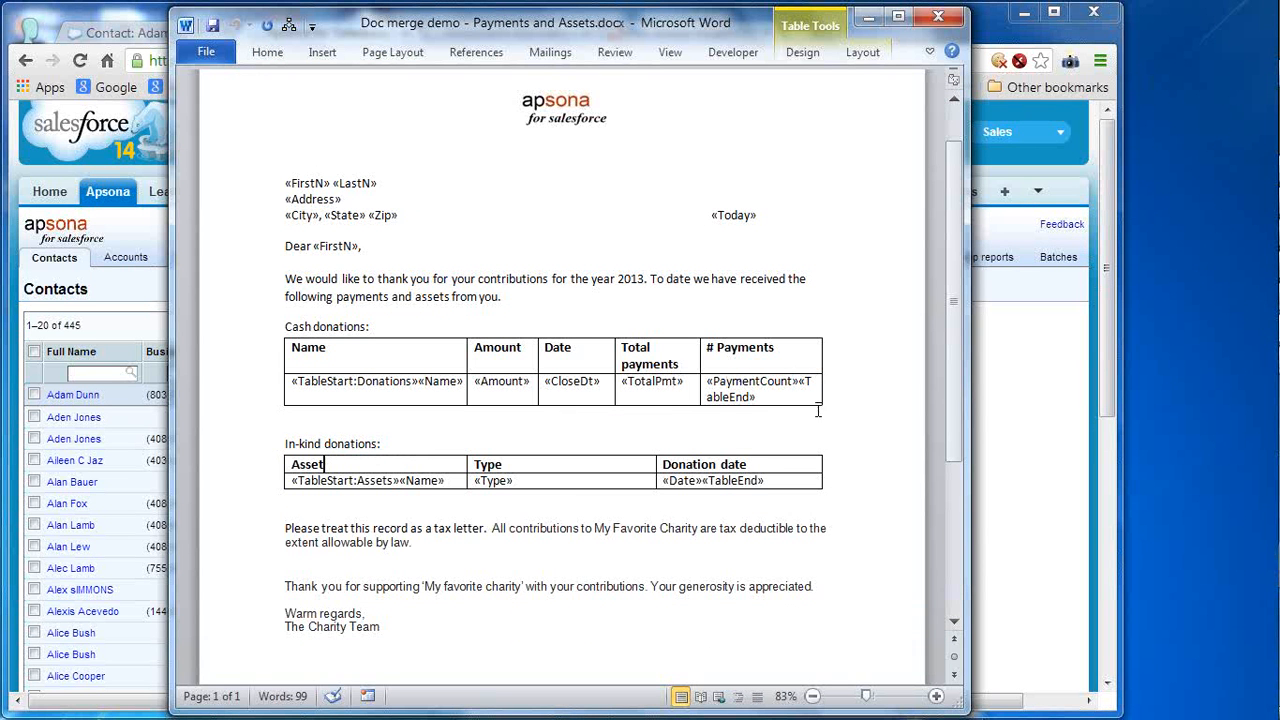
- Walk through the «Name», «Amount», «CloseDt», «TotalPmt» and «TableEnd» fields, then return to Apsona Contacts
click(447, 382)
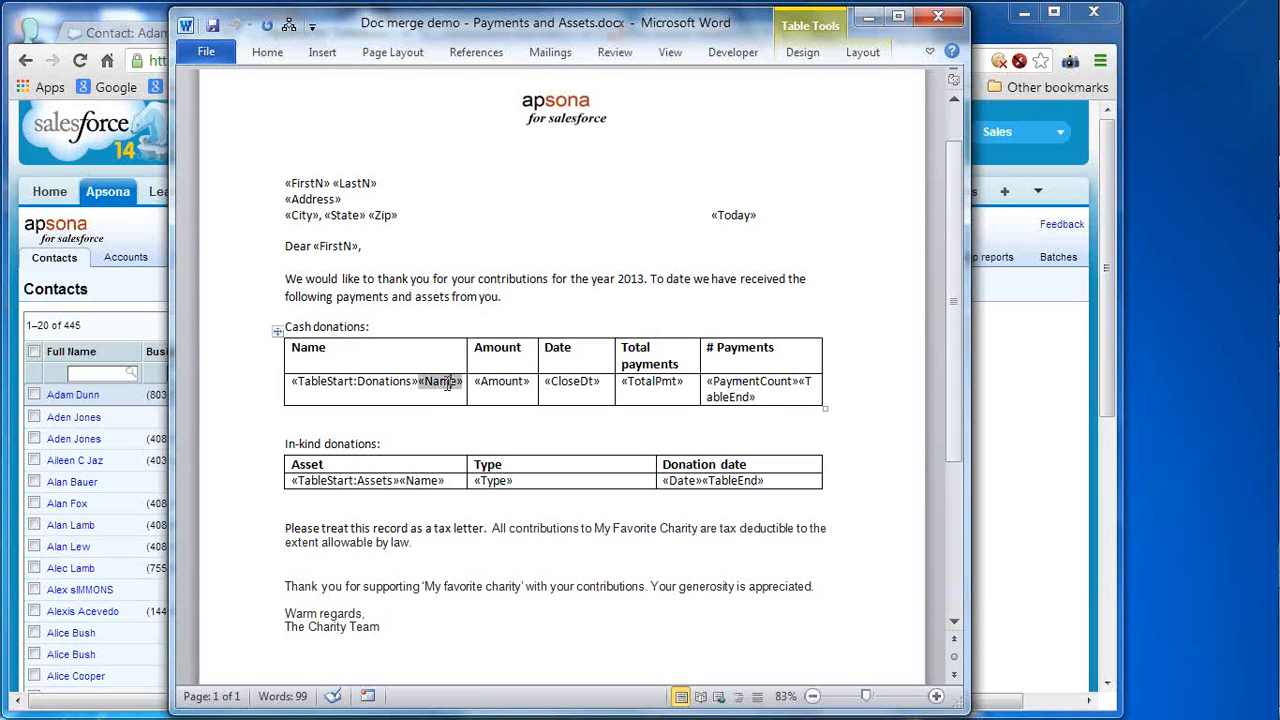
click(516, 382)
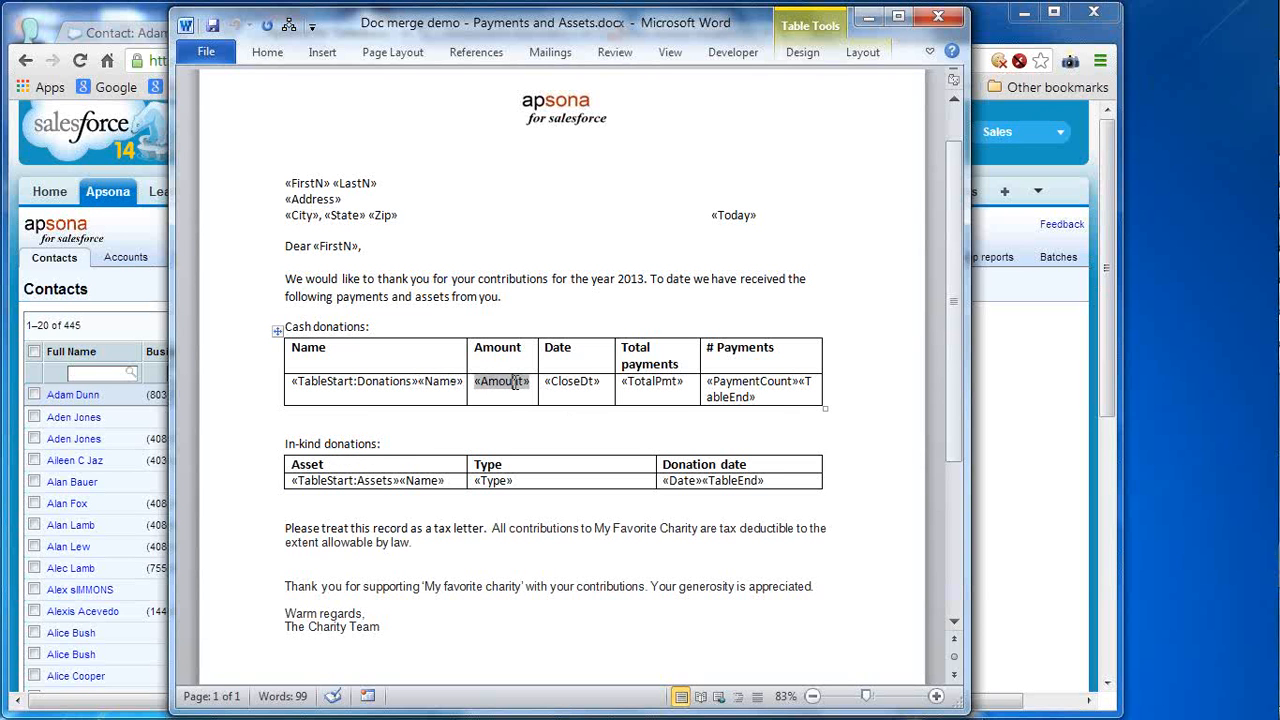
click(586, 390)
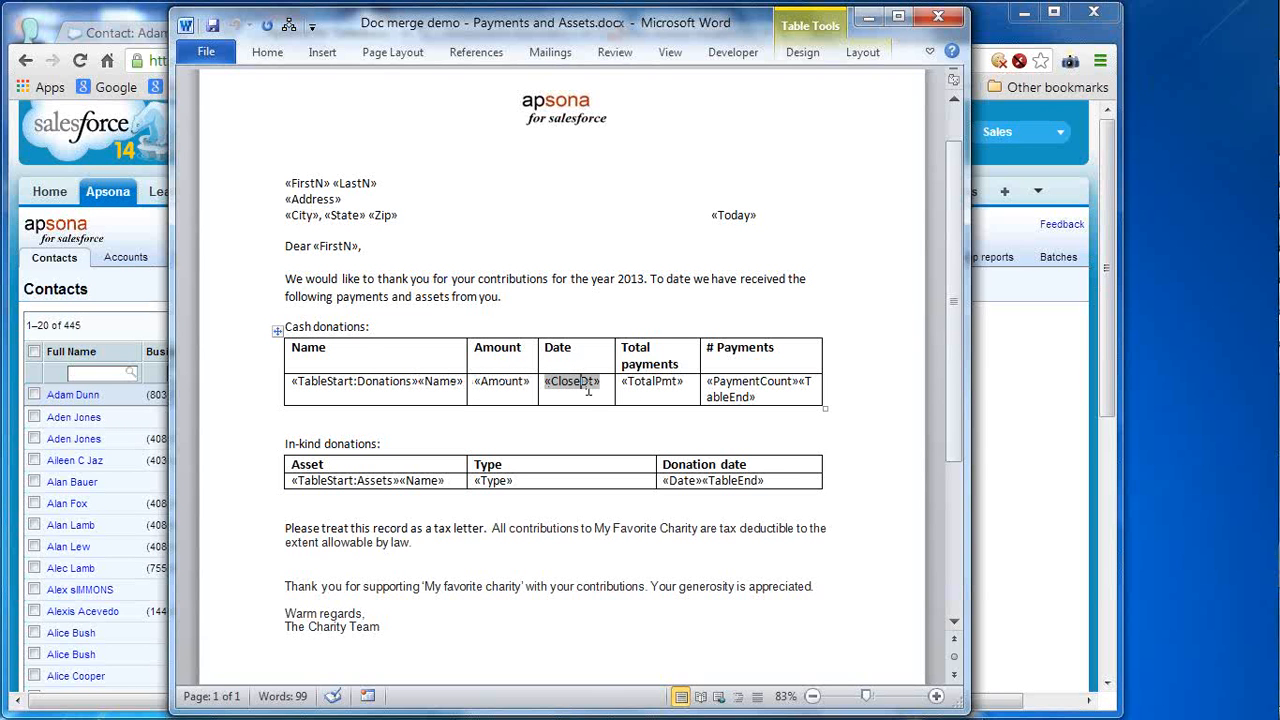
click(662, 386)
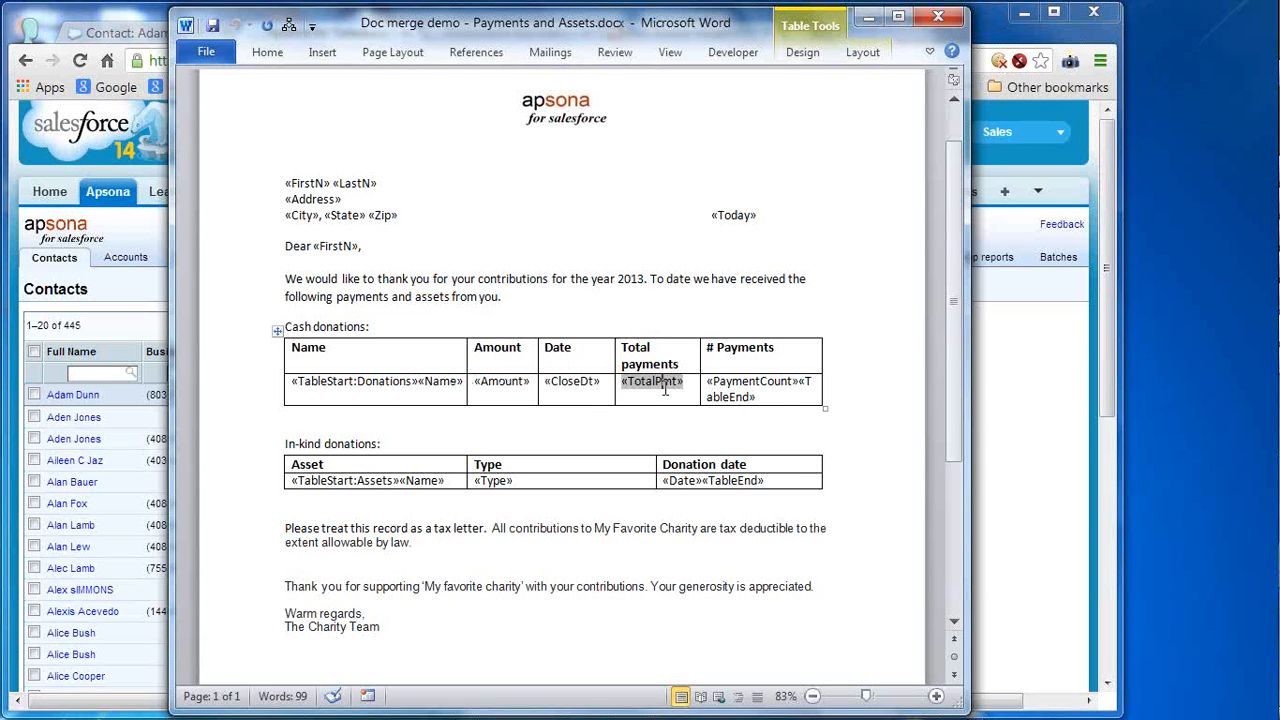
click(788, 400)
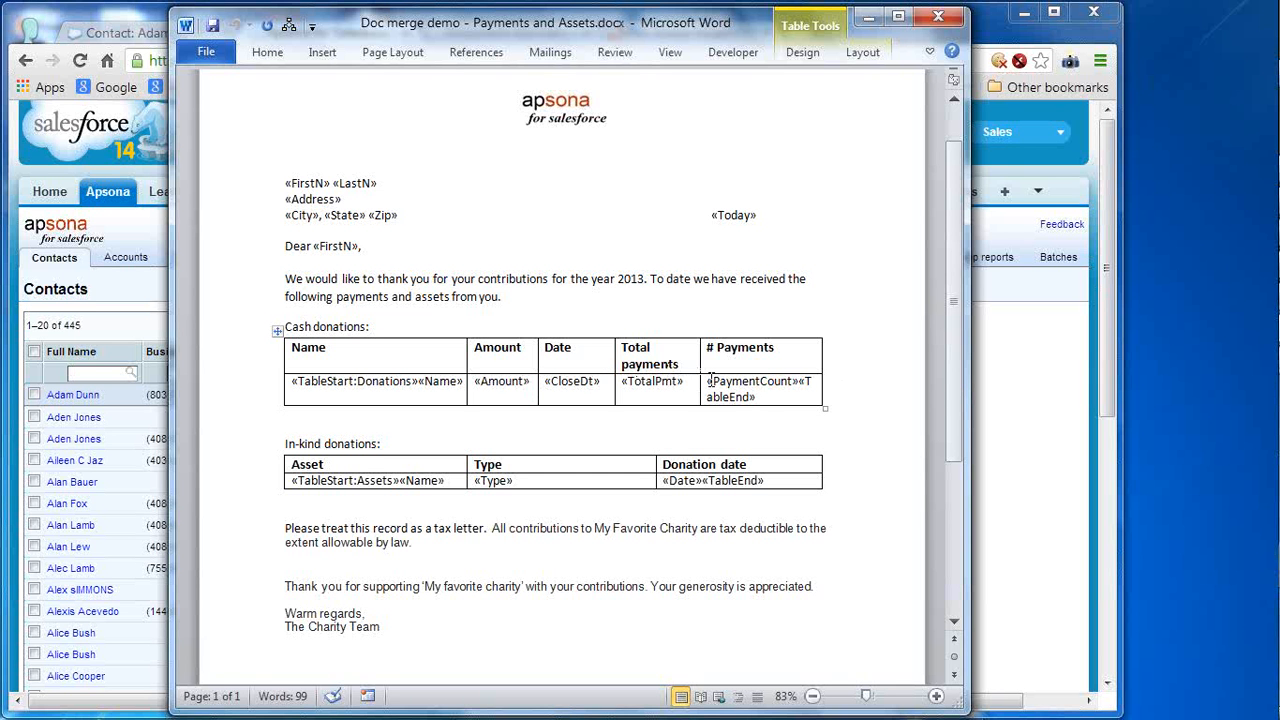
click(1034, 394)
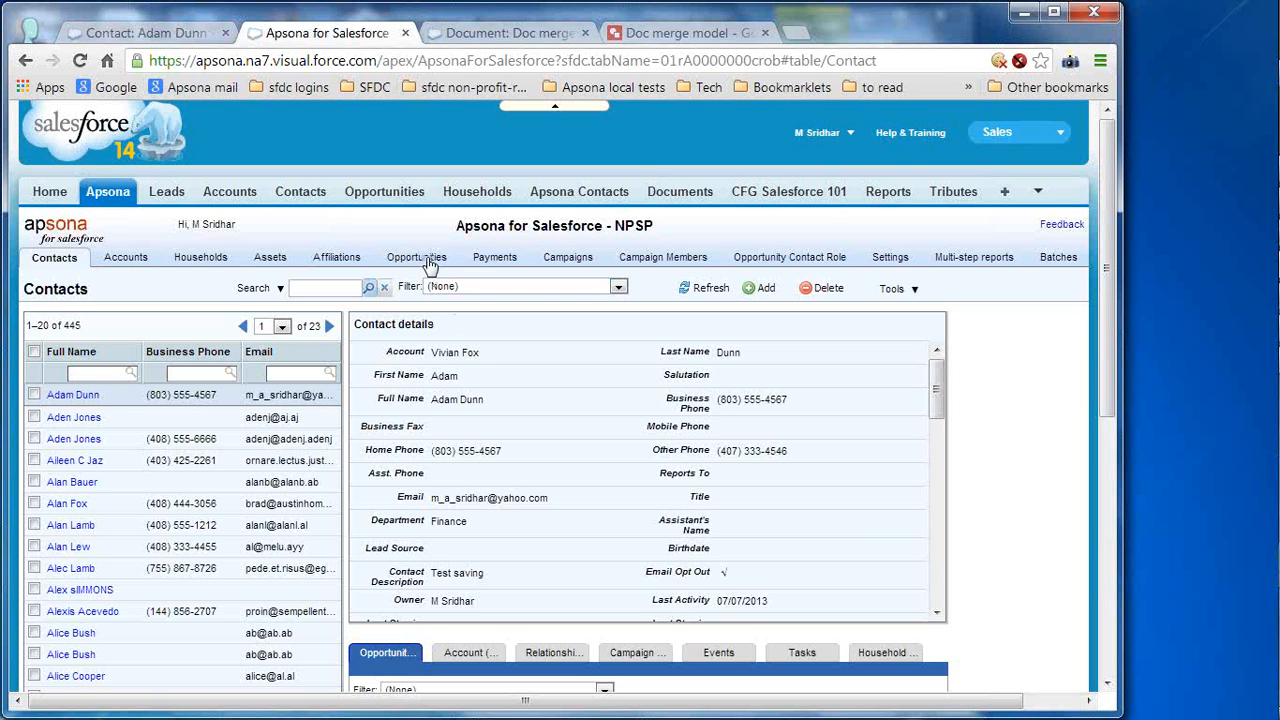
- Create a new Opportunities report named 'Doc merge demo', then bring the Word template back up
mouse_move(430, 265)
click(400, 357)
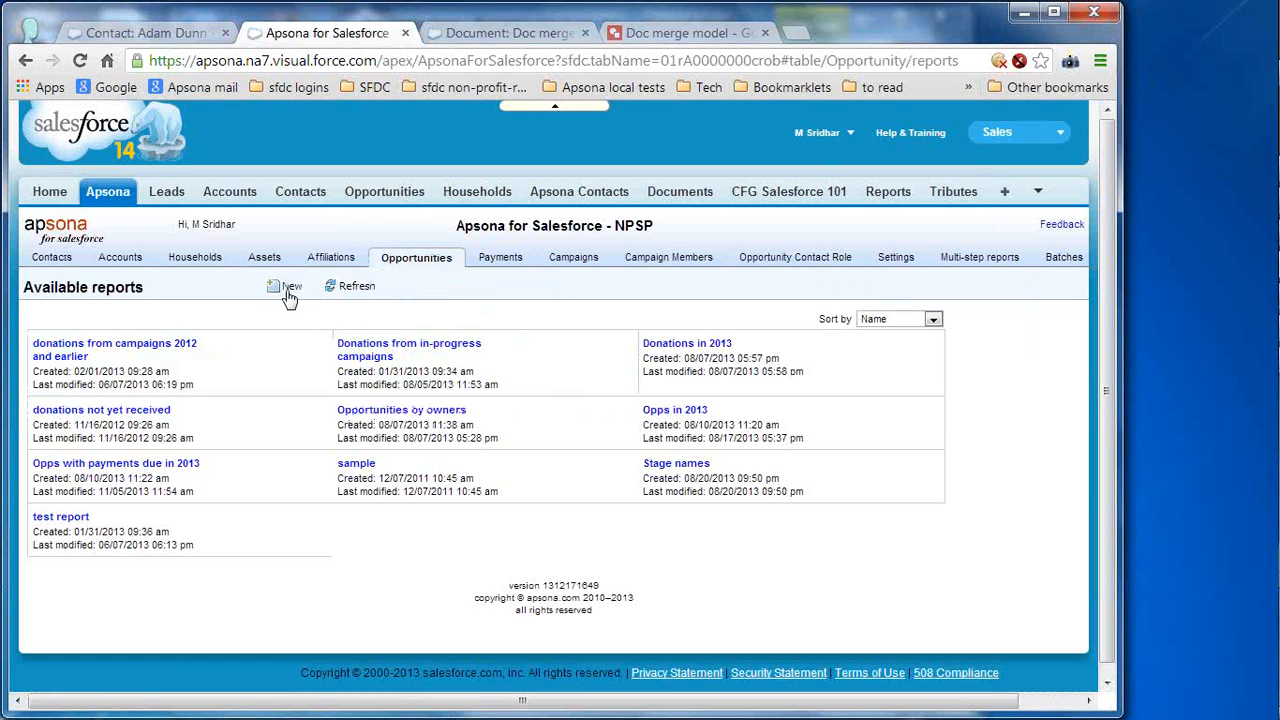
click(288, 287)
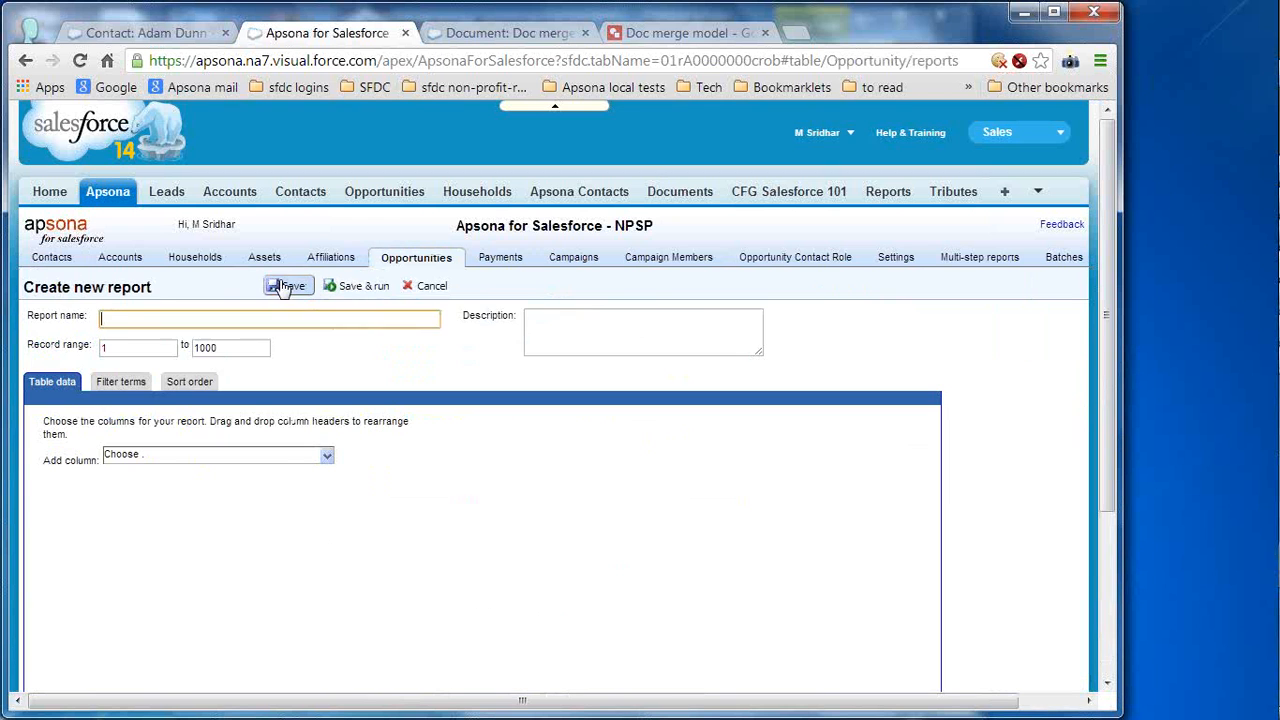
click(324, 327)
text(Doc merge demo)
mouse_move(1265, 375)
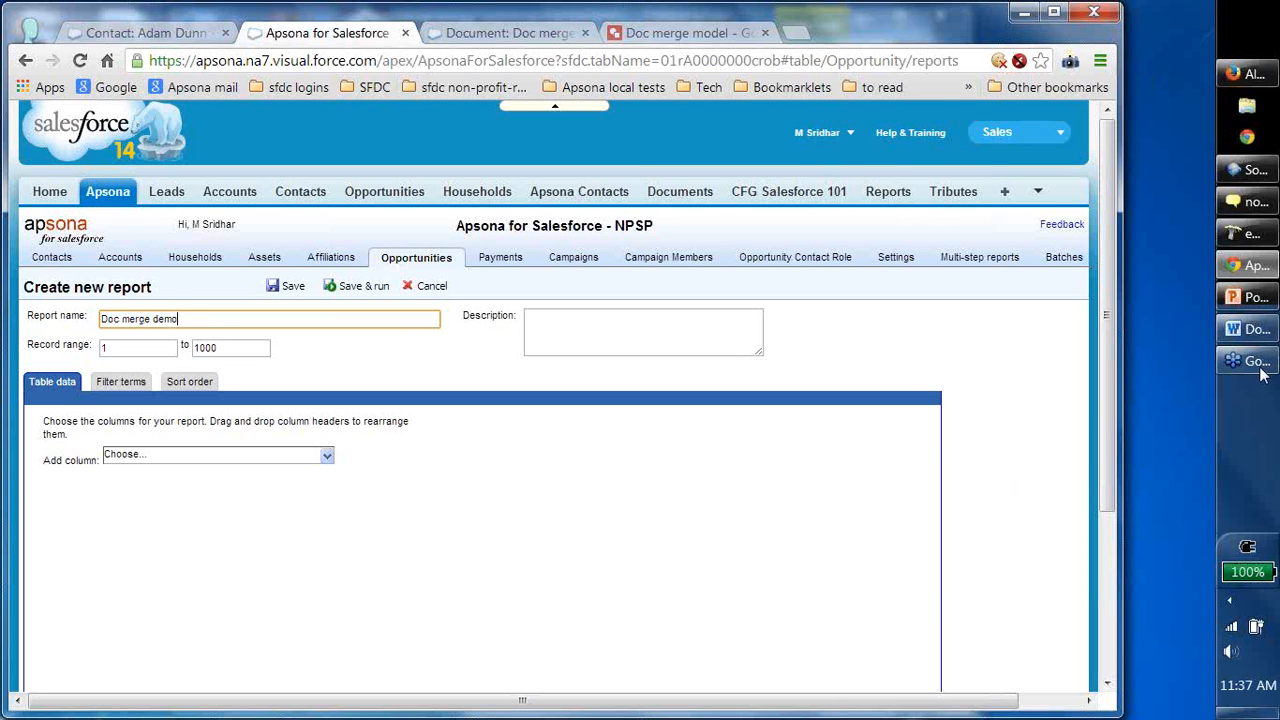
click(1265, 335)
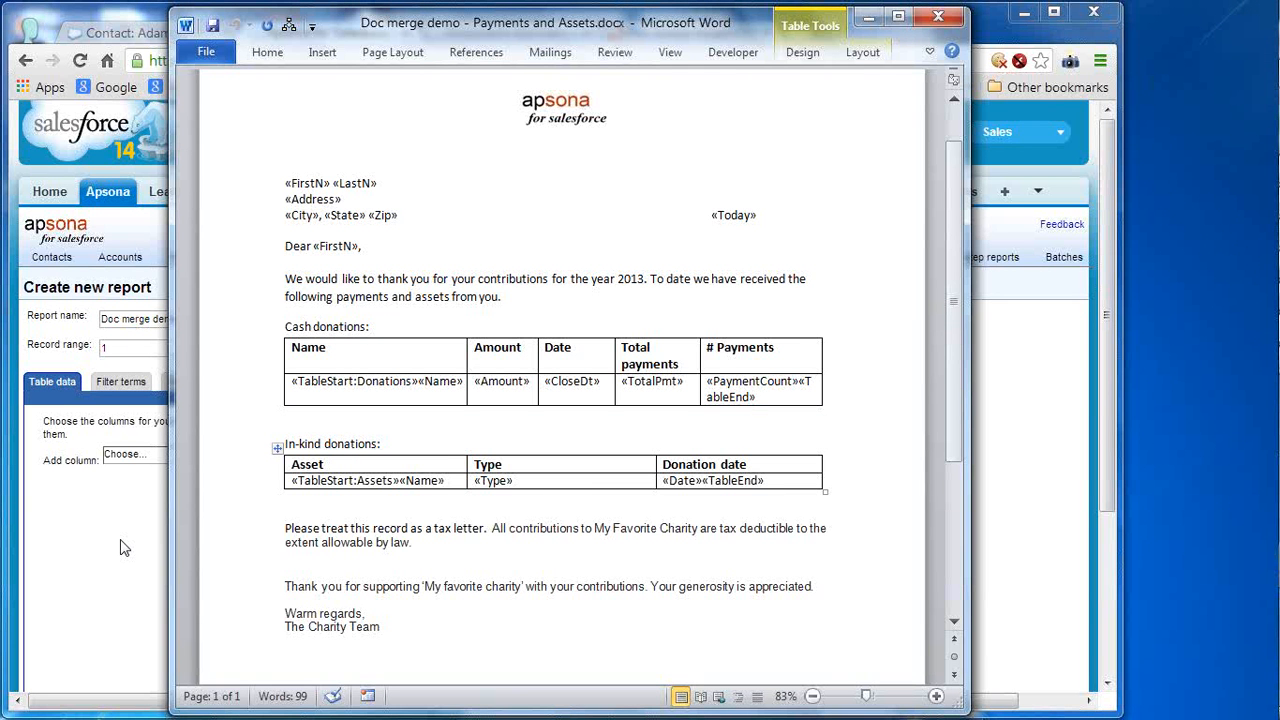
- Point out the «Name» and «Amount» merge fields, then return to the new Doc merge demo report form
click(452, 381)
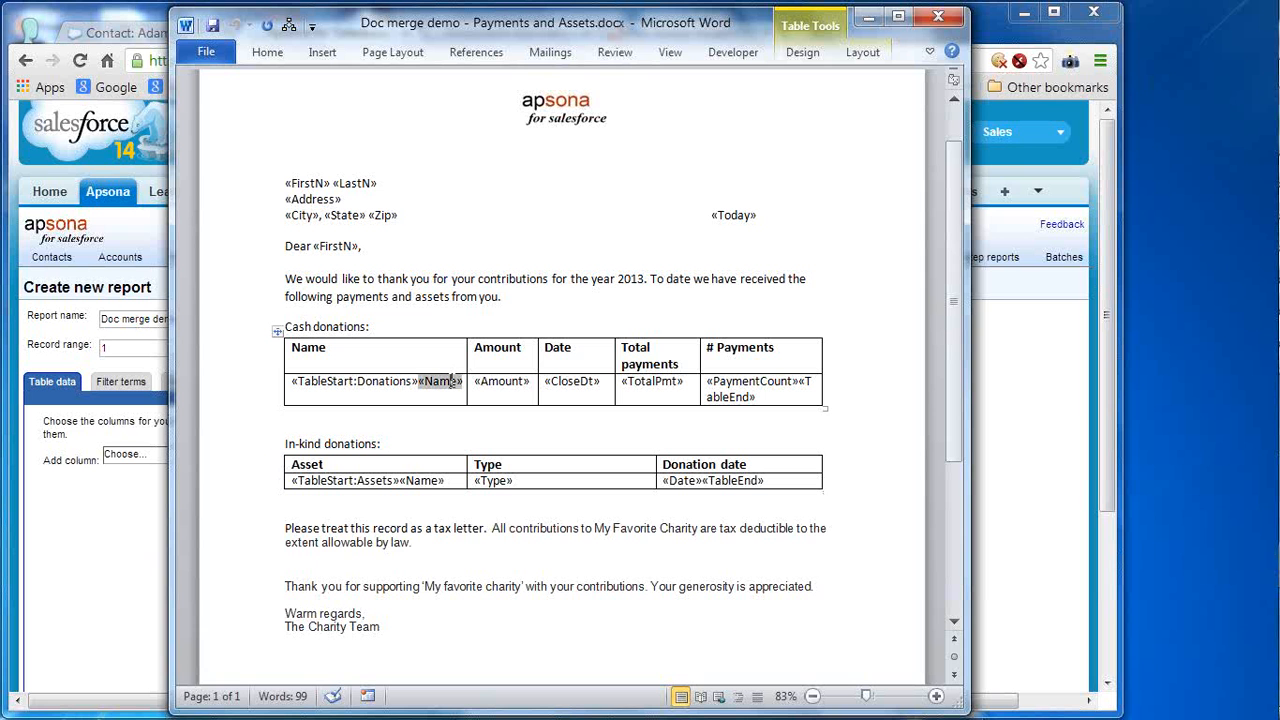
click(518, 381)
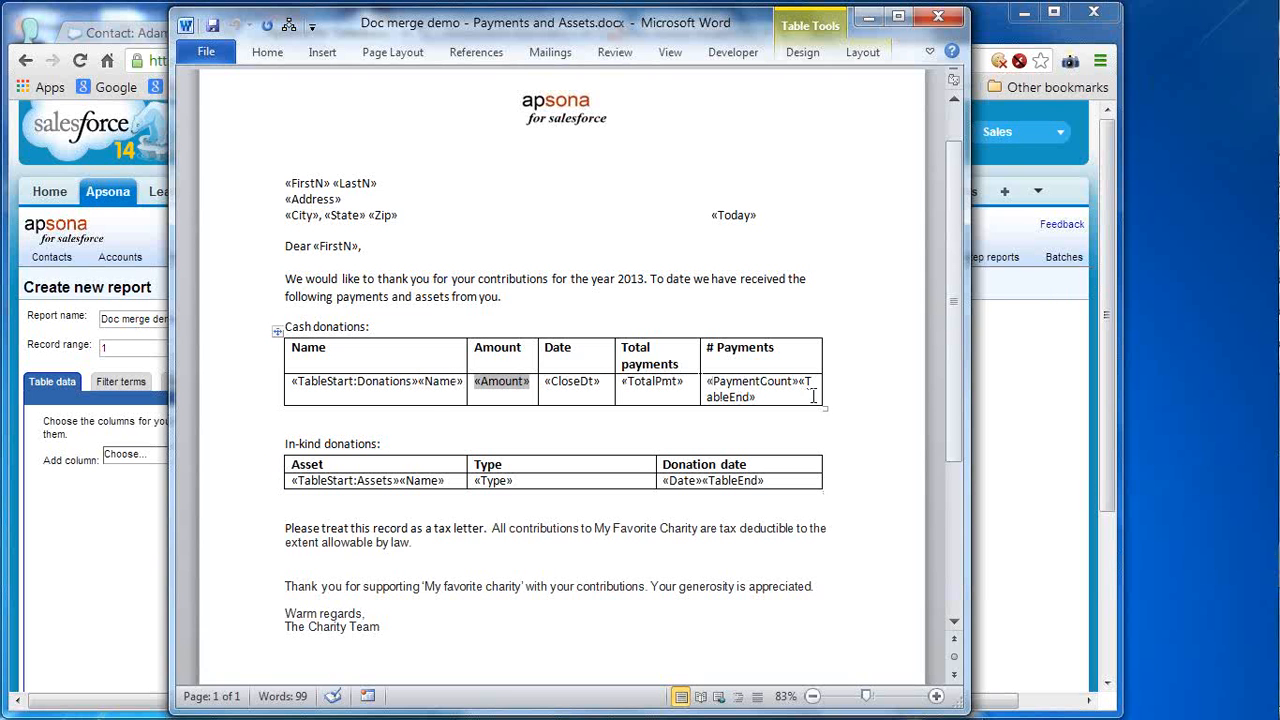
click(1005, 402)
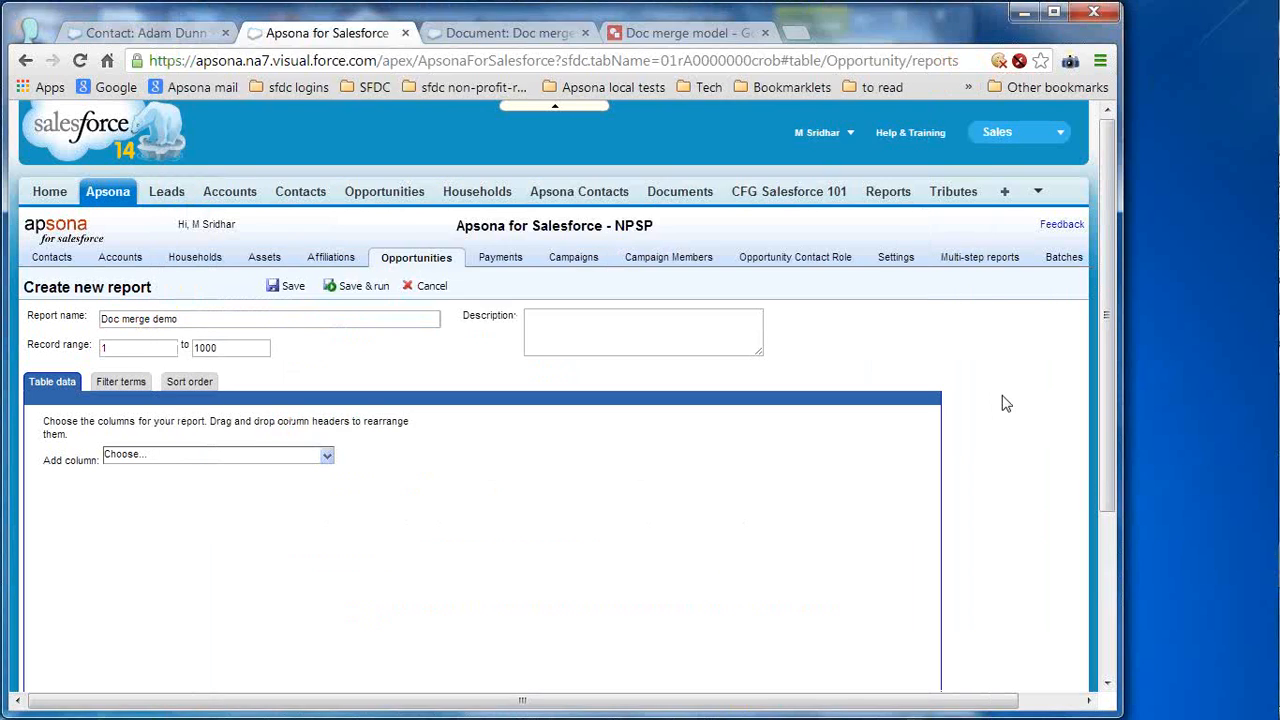
- Add the opportunity Name and Amount columns to the report
click(328, 458)
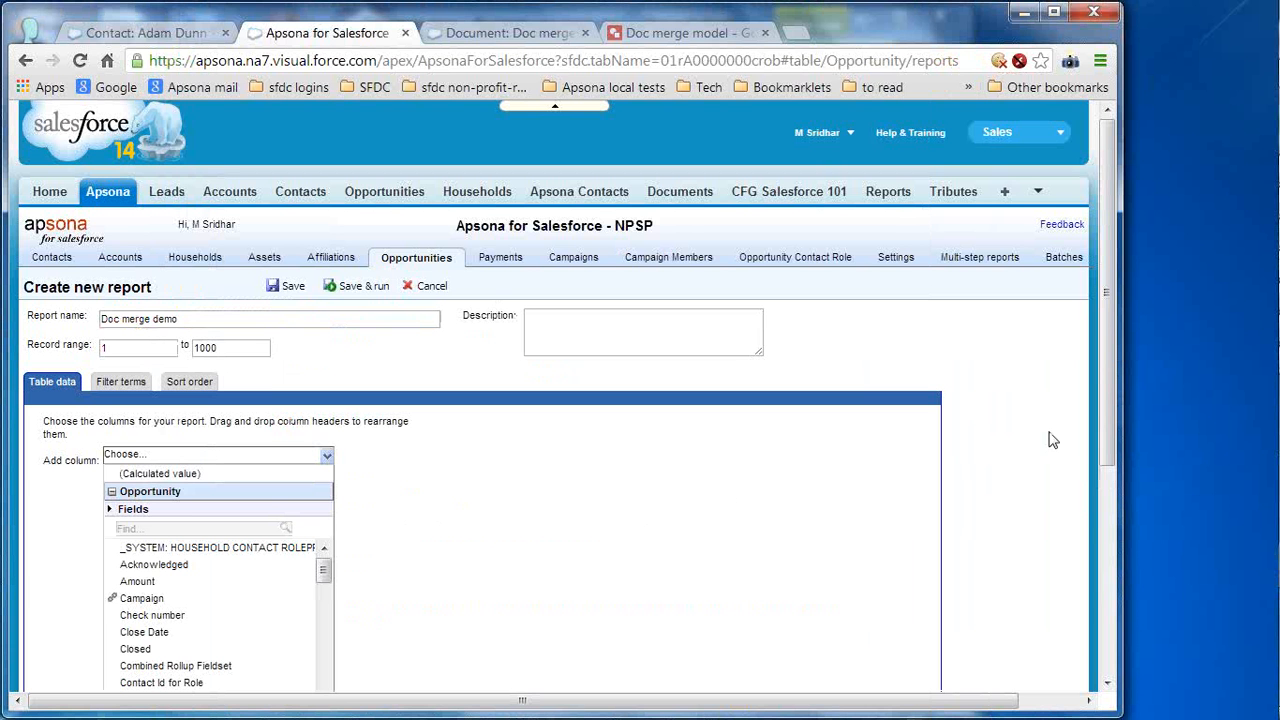
drag(1106, 388, 1078, 470)
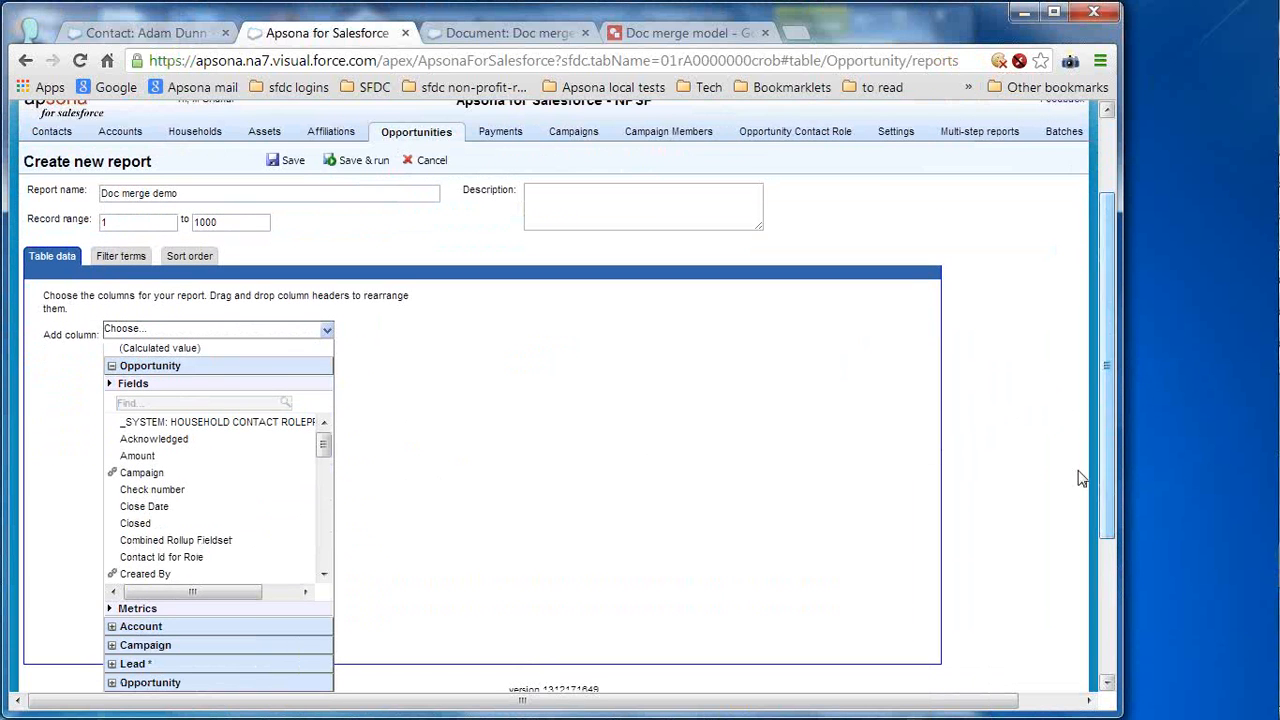
click(323, 549)
click(331, 553)
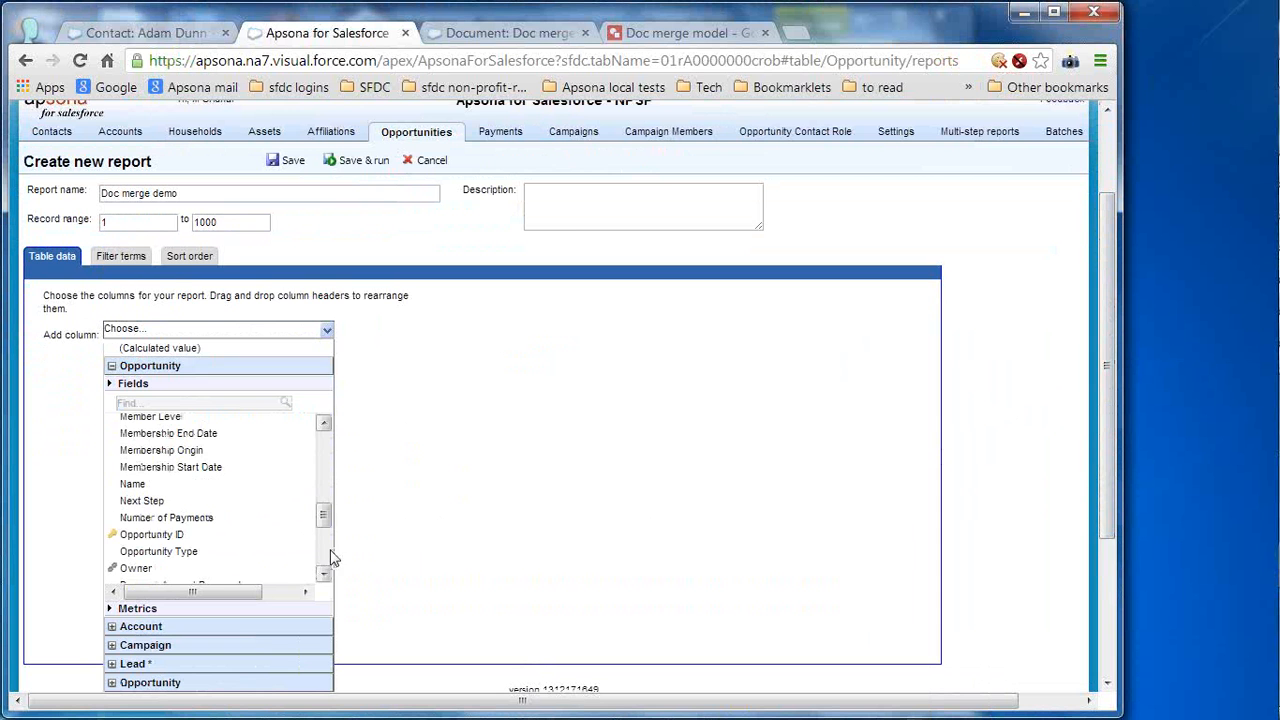
click(146, 484)
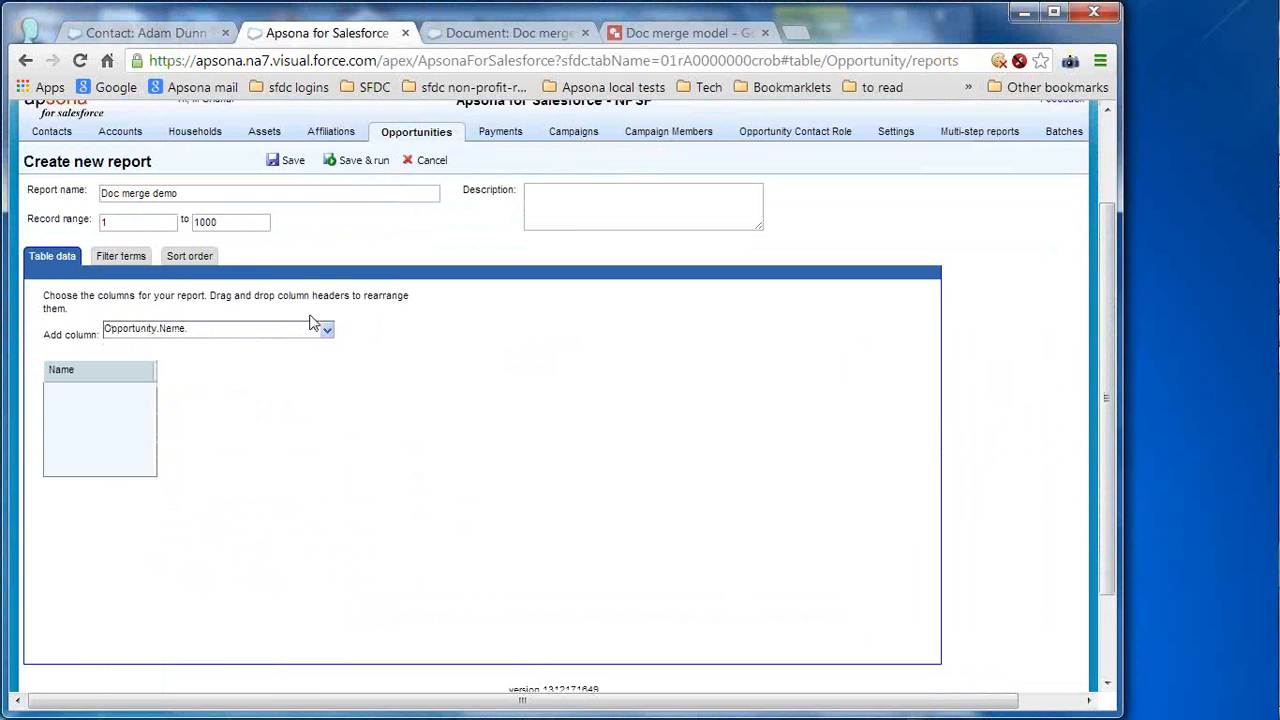
click(325, 329)
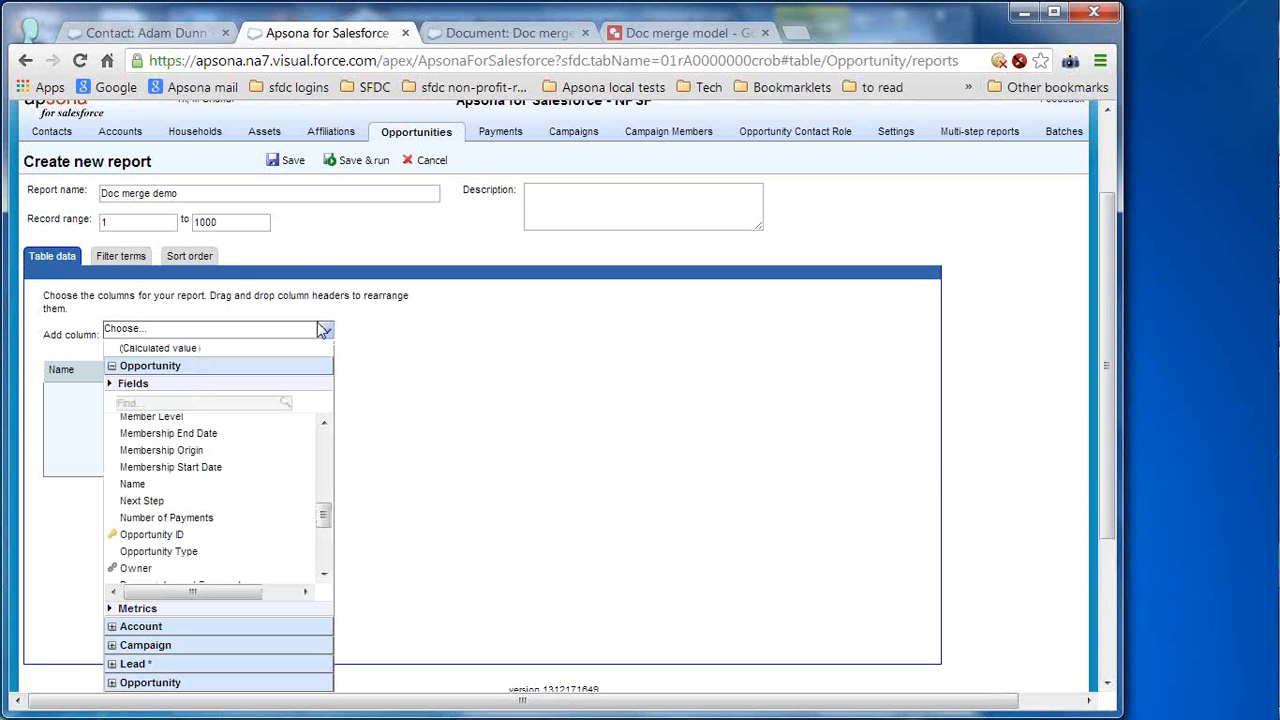
click(326, 441)
click(326, 441)
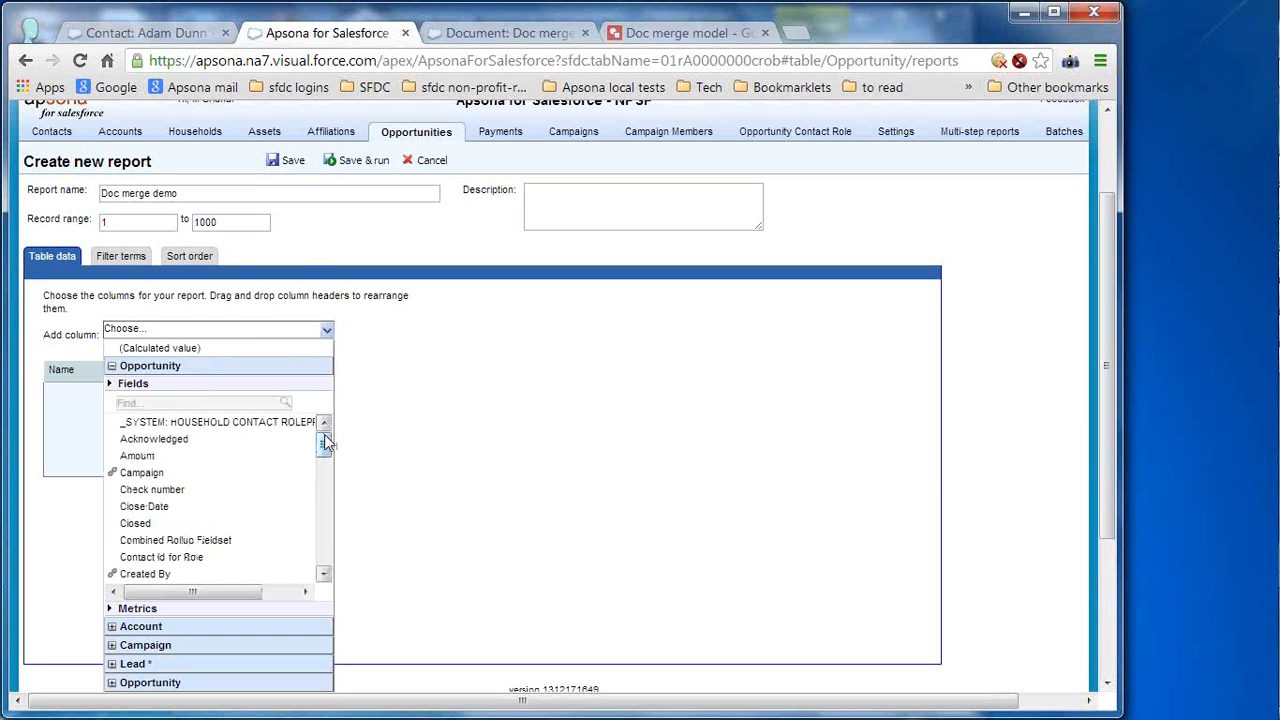
click(207, 463)
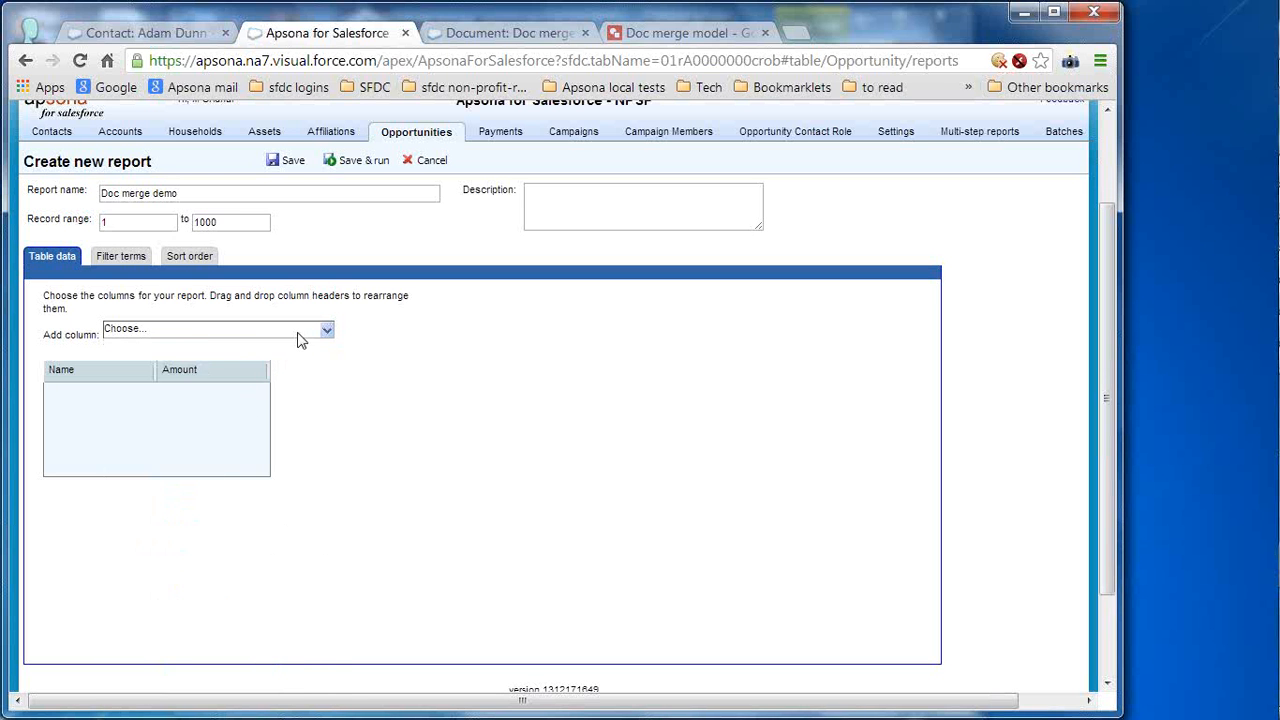
- Add a Close Date (Date) column and a Payment via Opportunity # Records count column
click(322, 330)
click(168, 510)
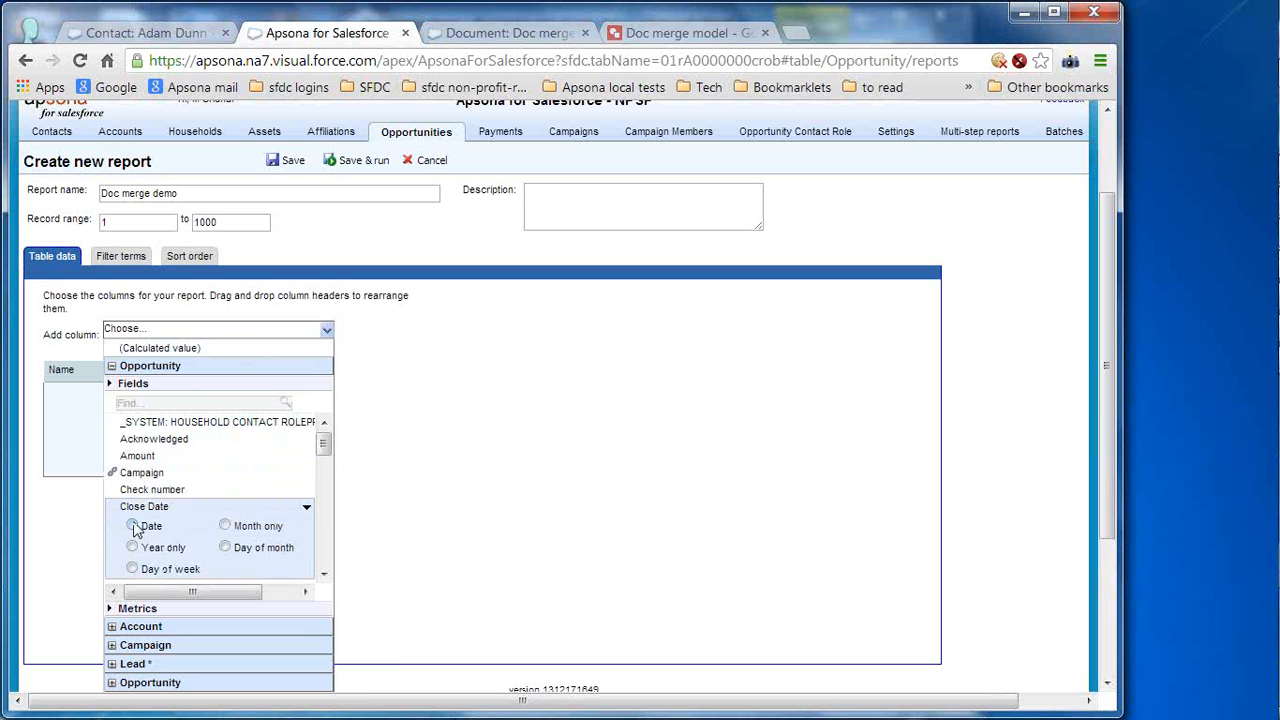
click(137, 528)
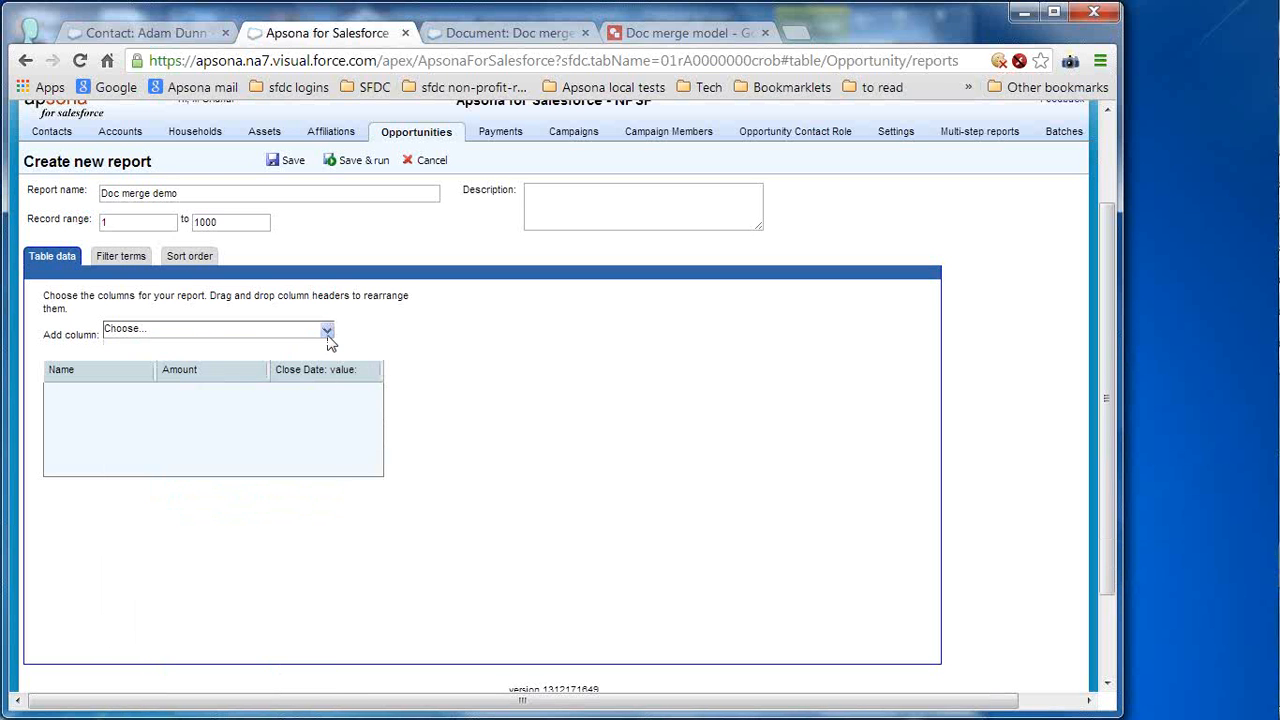
click(329, 333)
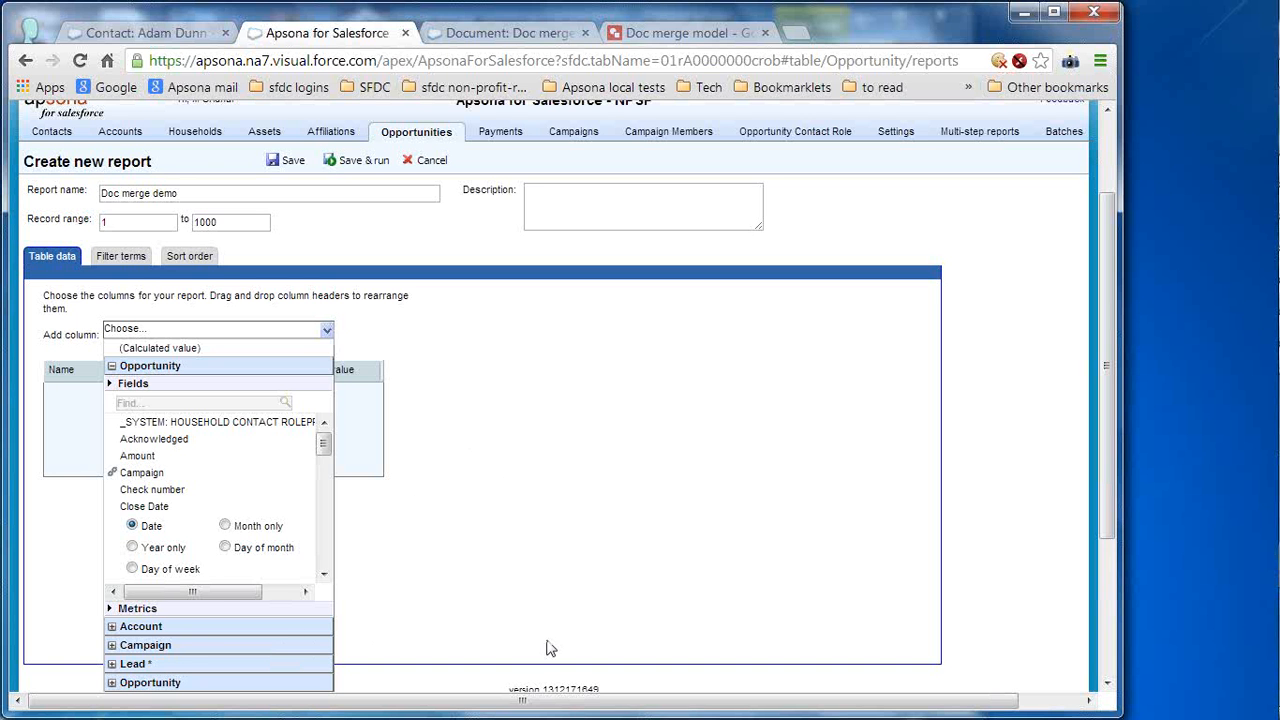
click(1108, 560)
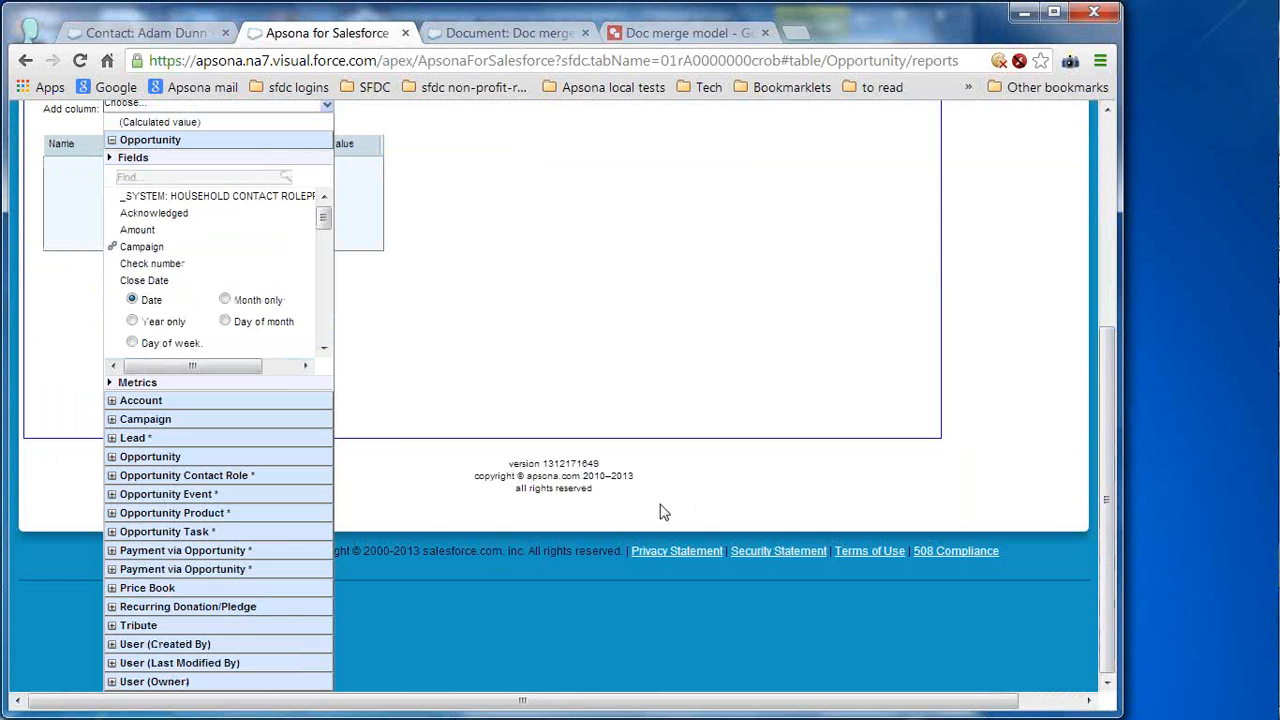
click(197, 553)
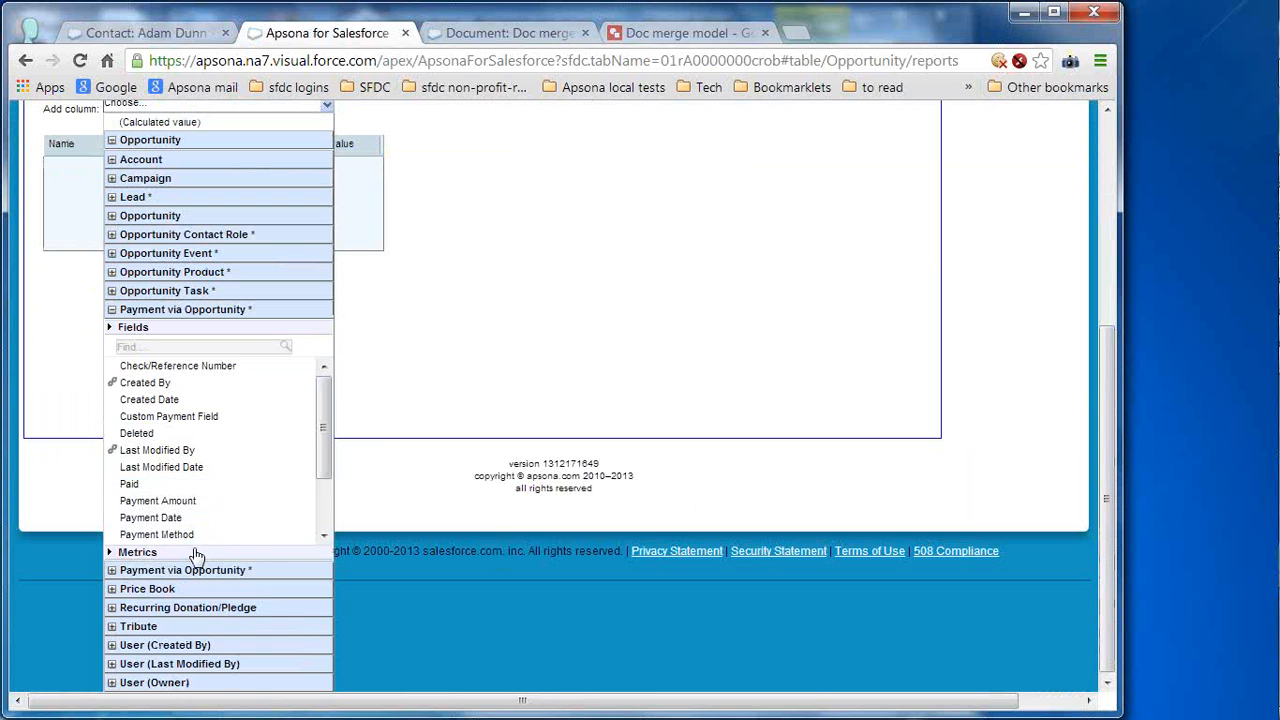
click(197, 553)
click(182, 371)
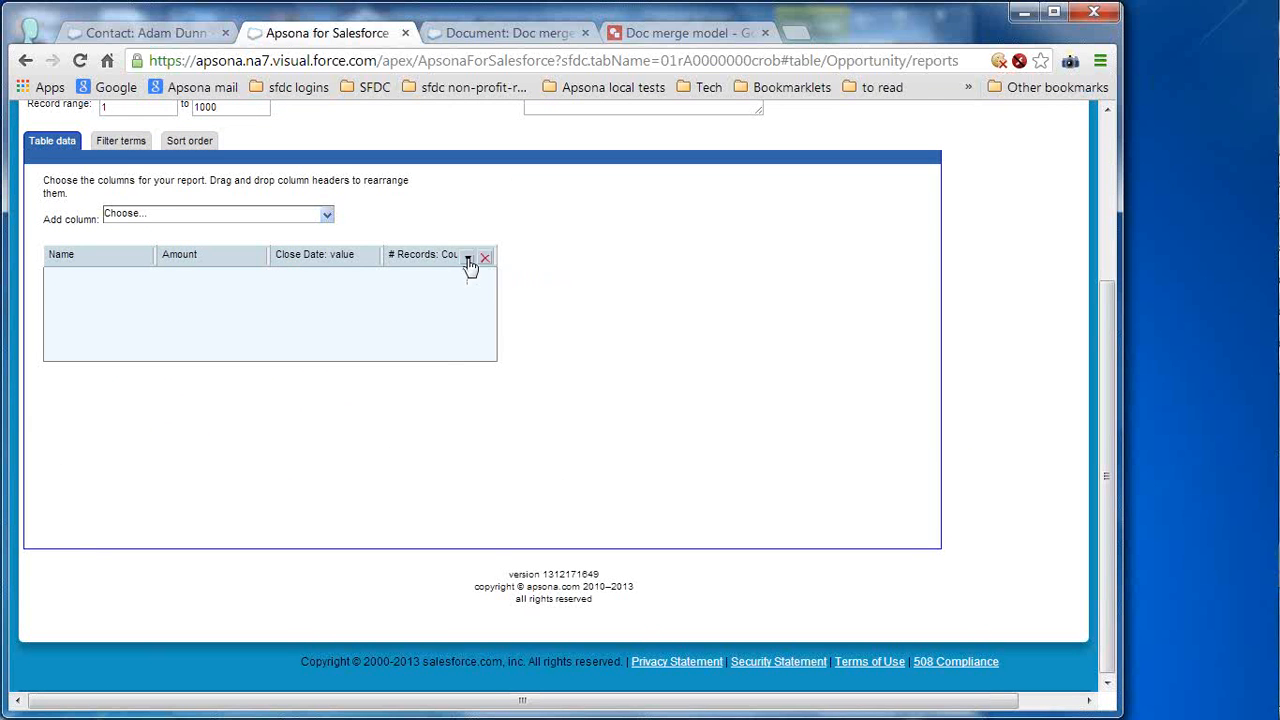
- Relabel the # Records count column as '# pmts'
click(467, 258)
drag(618, 318, 500, 316)
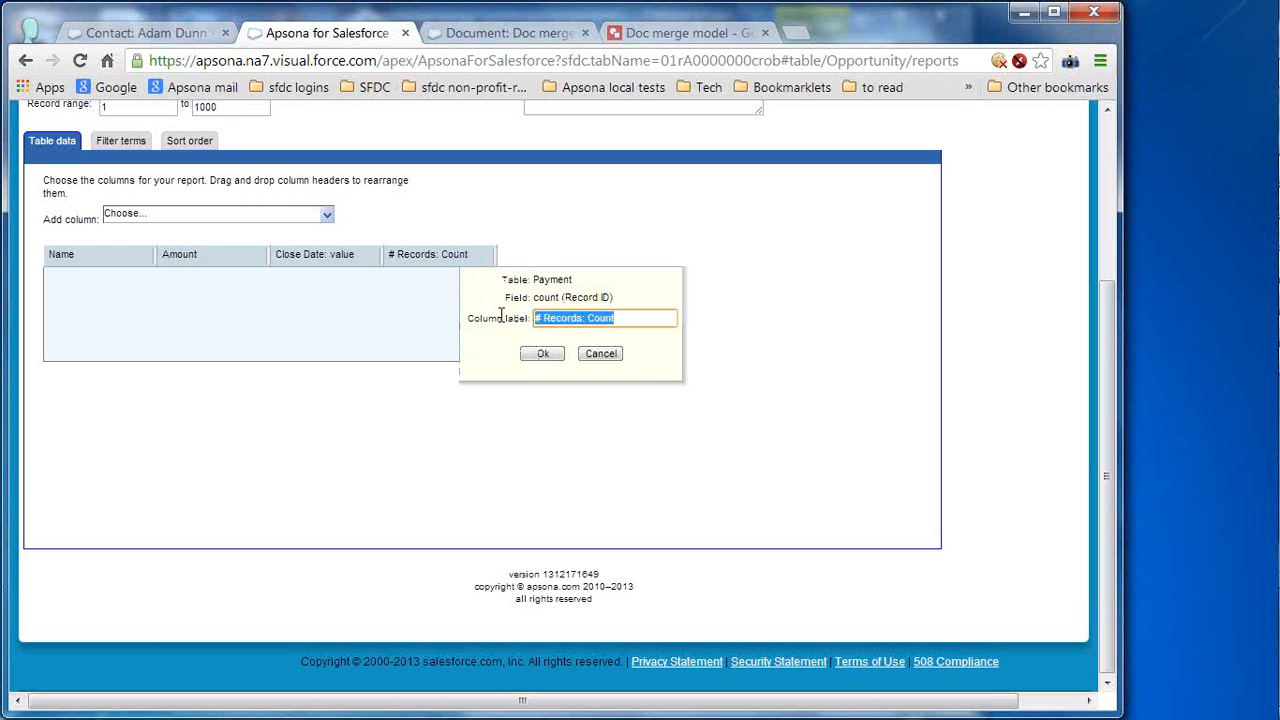
text(# of)
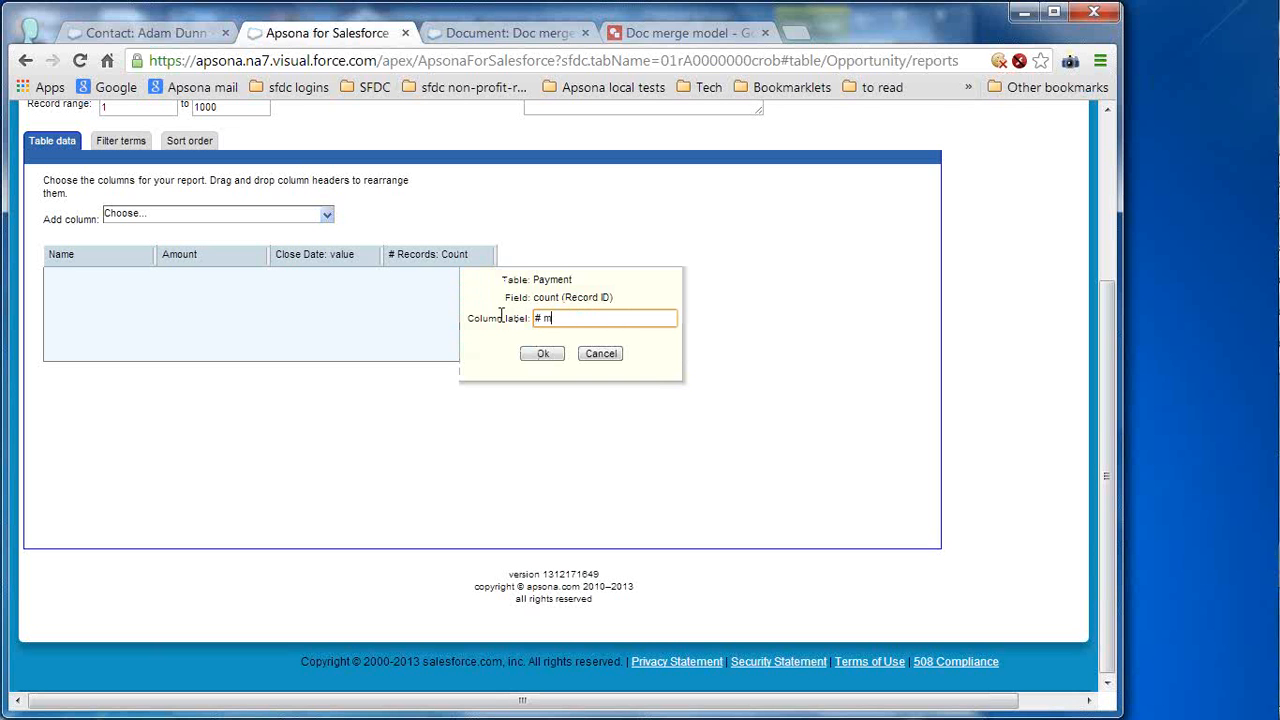
key(BackSpace)
key(BackSpace)
text(p,mtmts!)
click(543, 354)
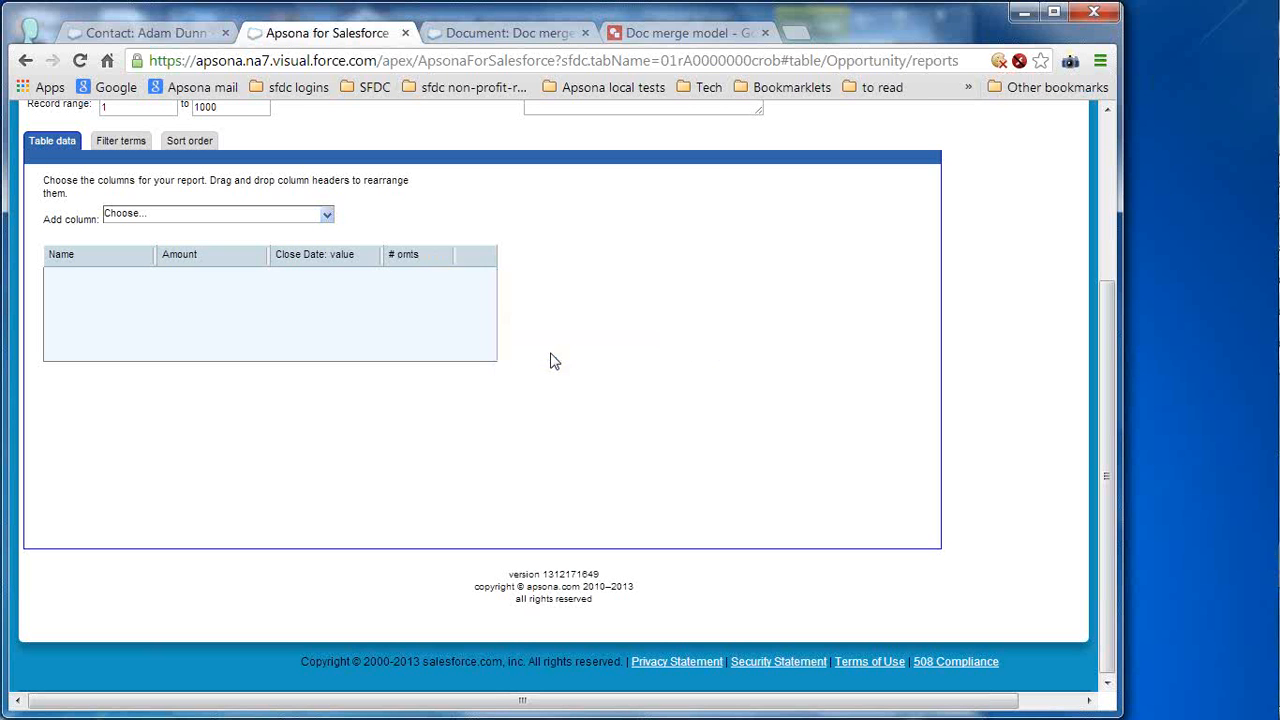
- Add a Payment via Opportunity Payment Amount: Sum column
click(326, 215)
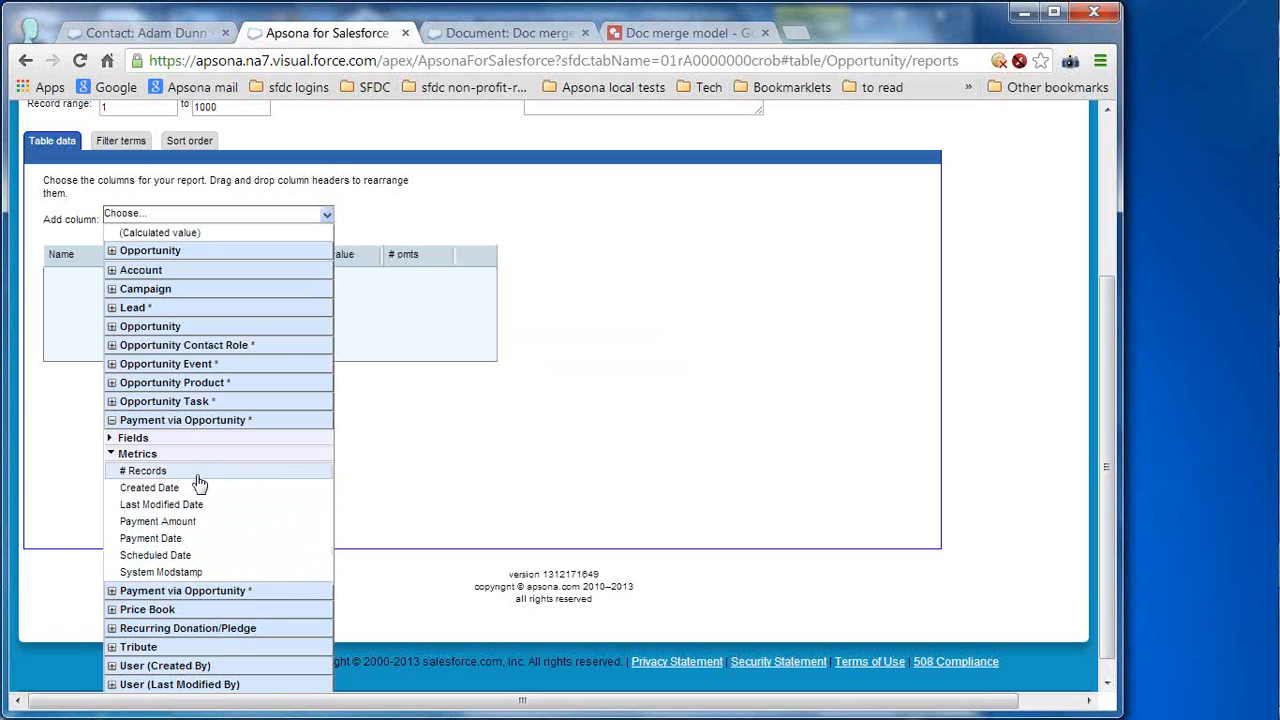
click(205, 522)
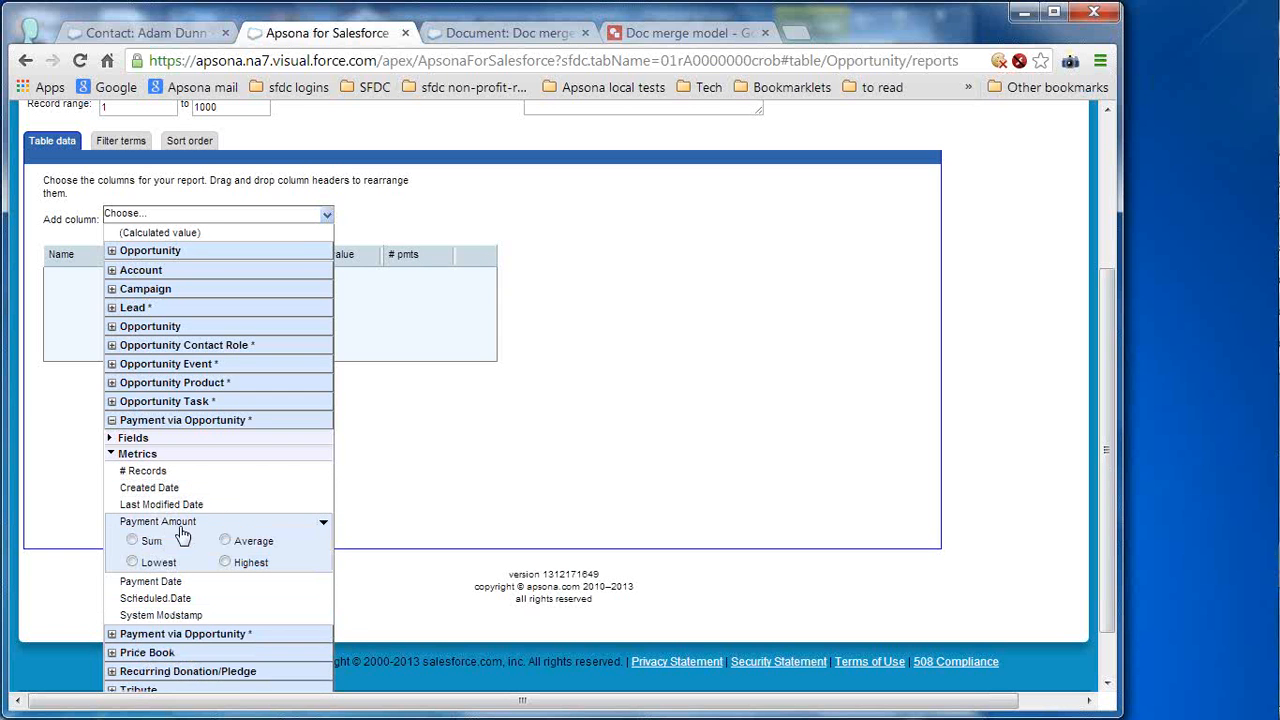
click(131, 541)
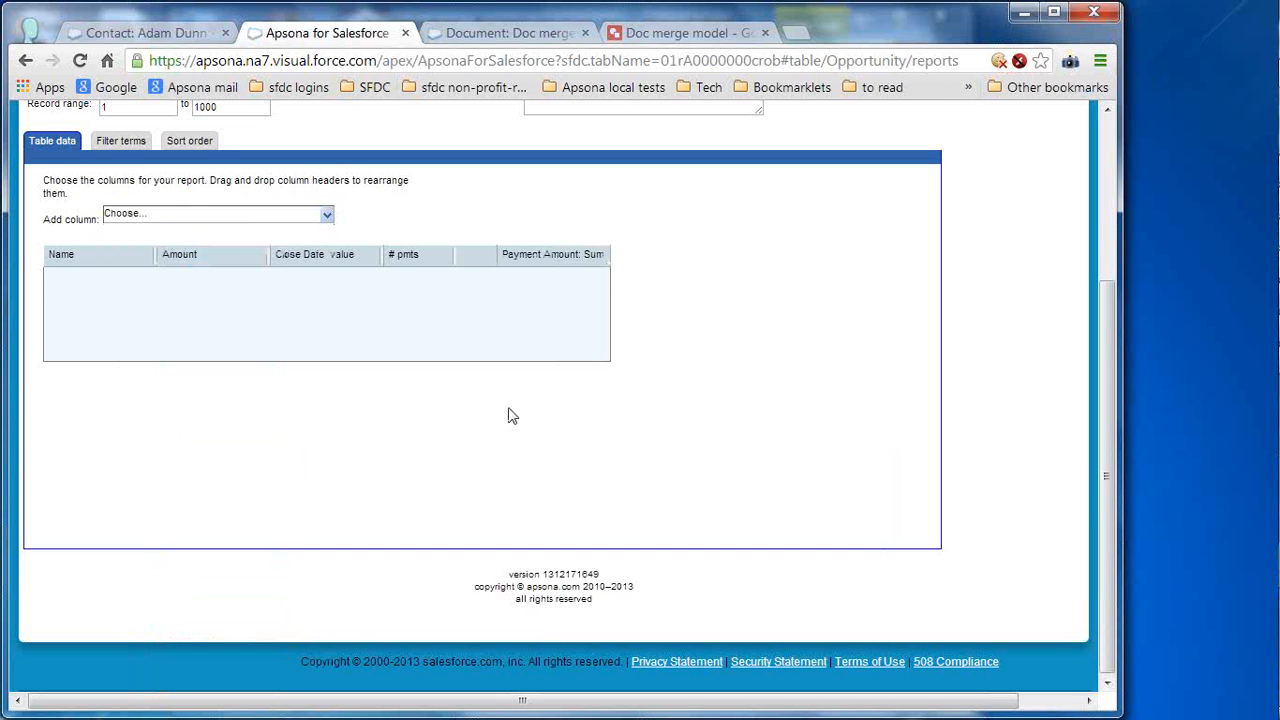
click(1106, 193)
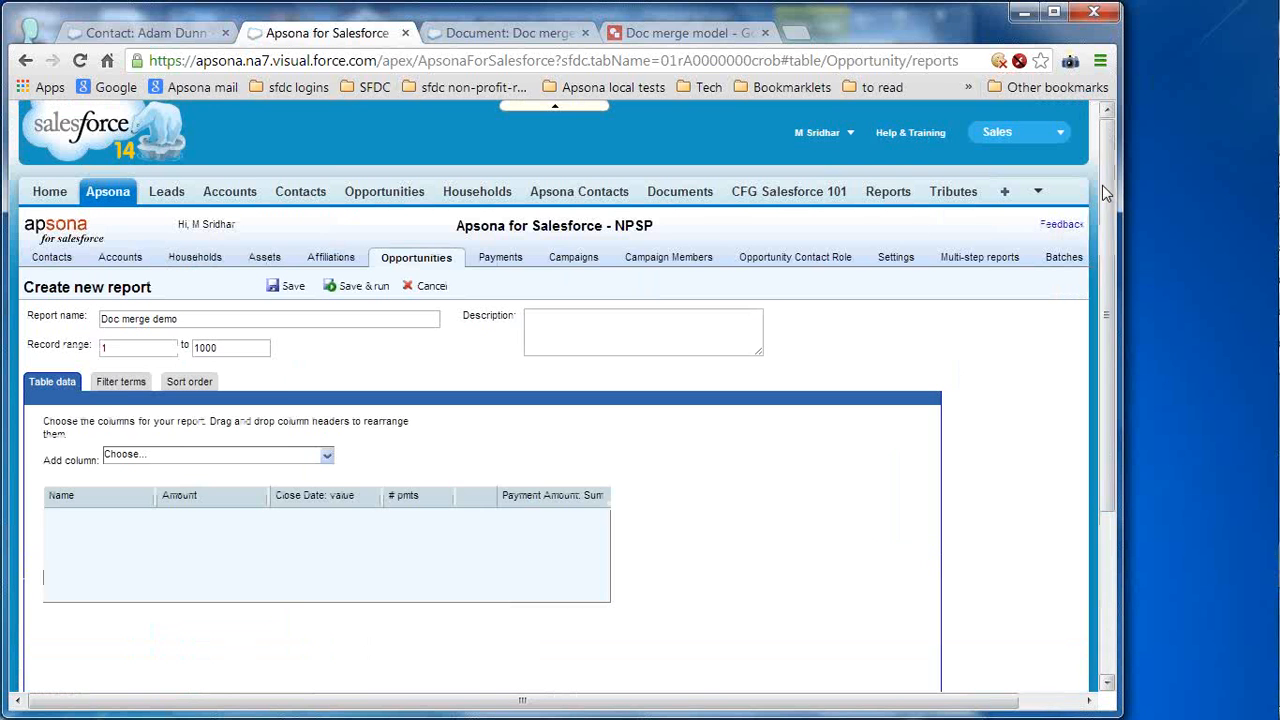
- Add a filter term: Opportunity Close Date (Date) 'on or after' 1/1/2013
click(121, 385)
click(255, 428)
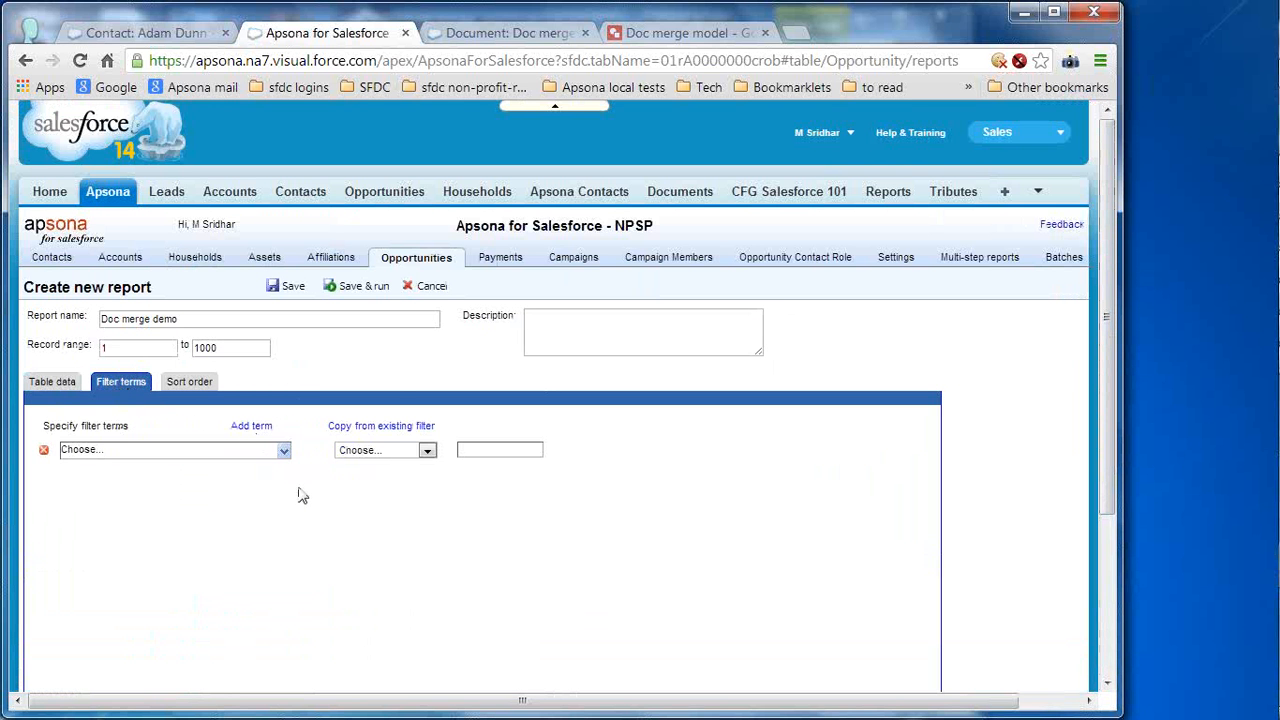
click(285, 451)
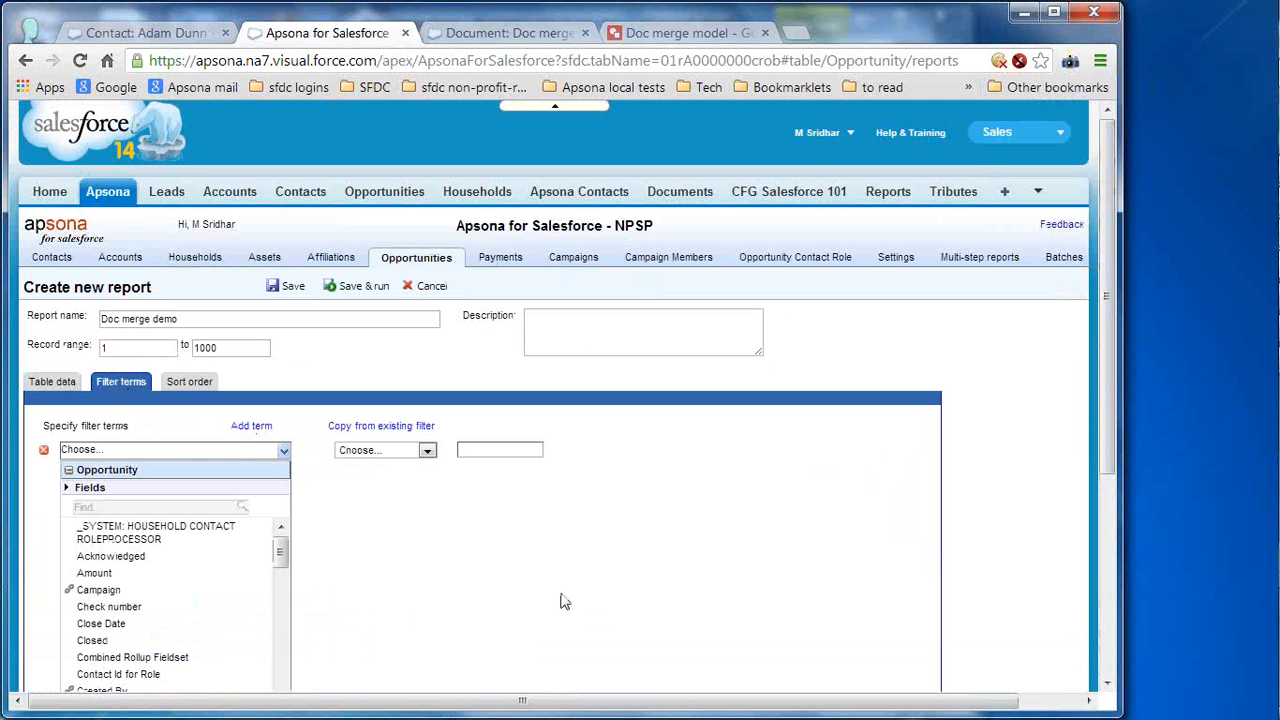
click(148, 626)
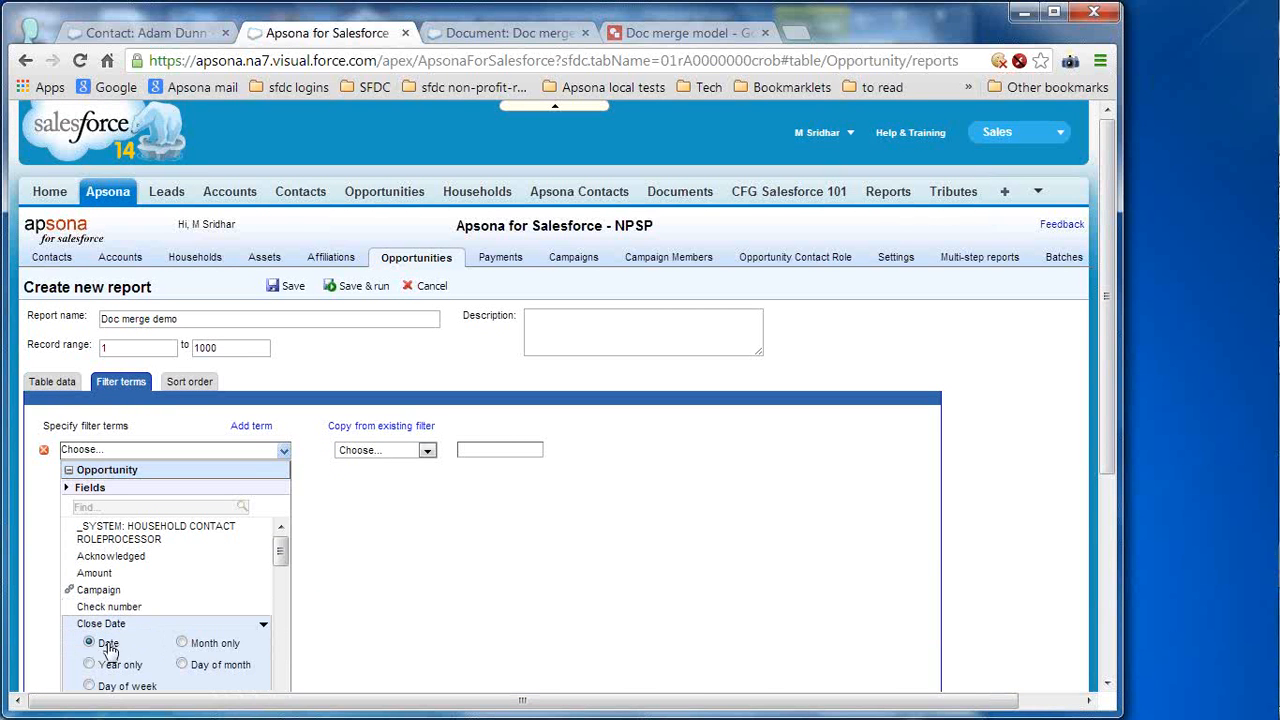
click(112, 643)
click(402, 450)
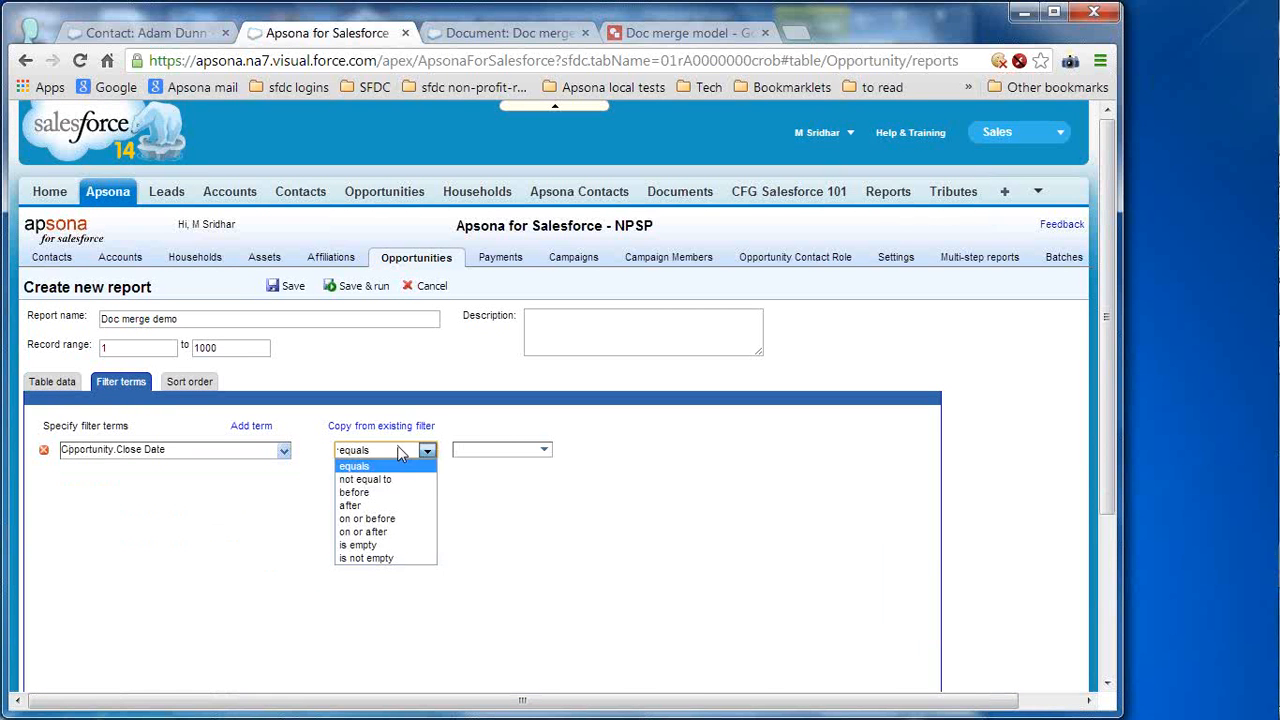
click(405, 532)
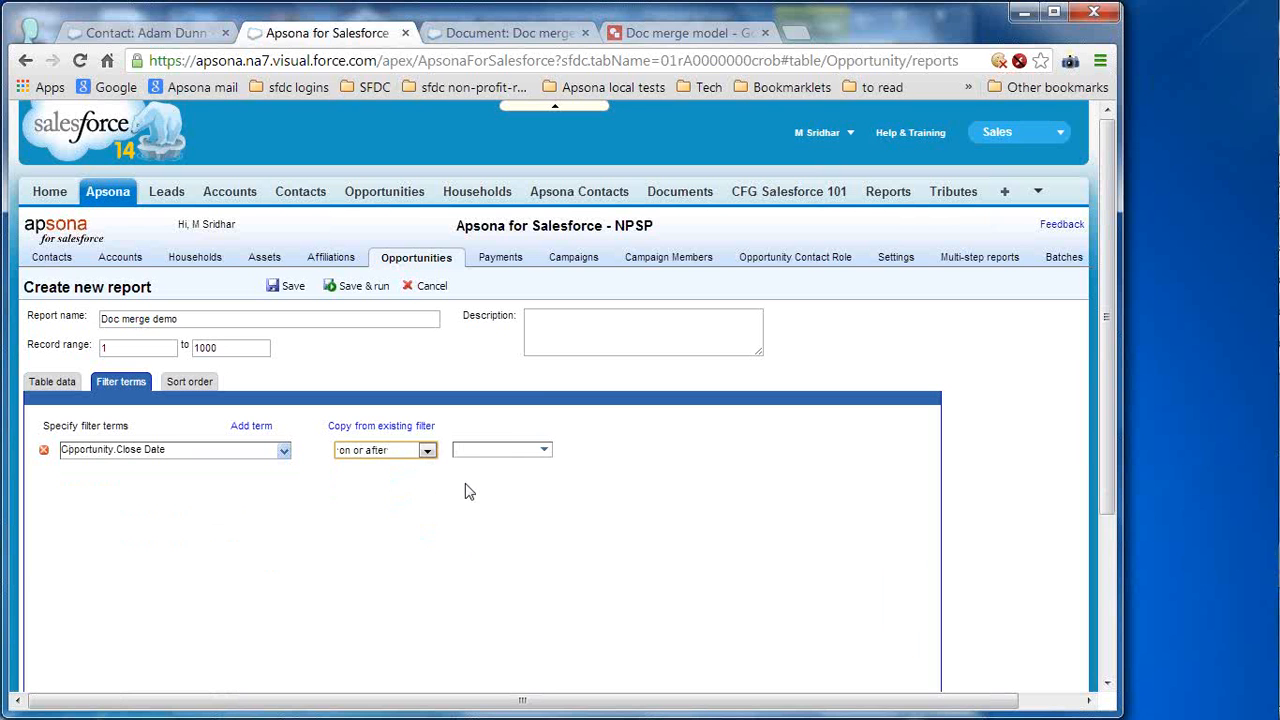
click(519, 453)
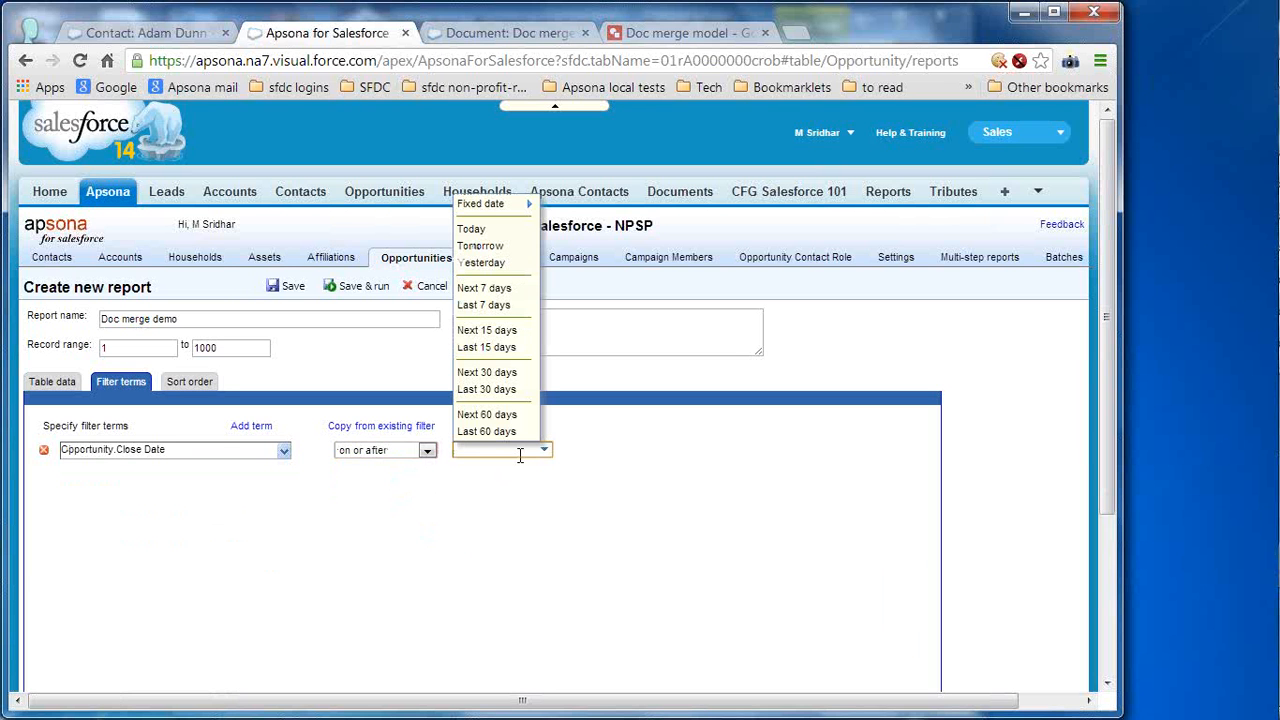
text(1/1/2013)
click(696, 467)
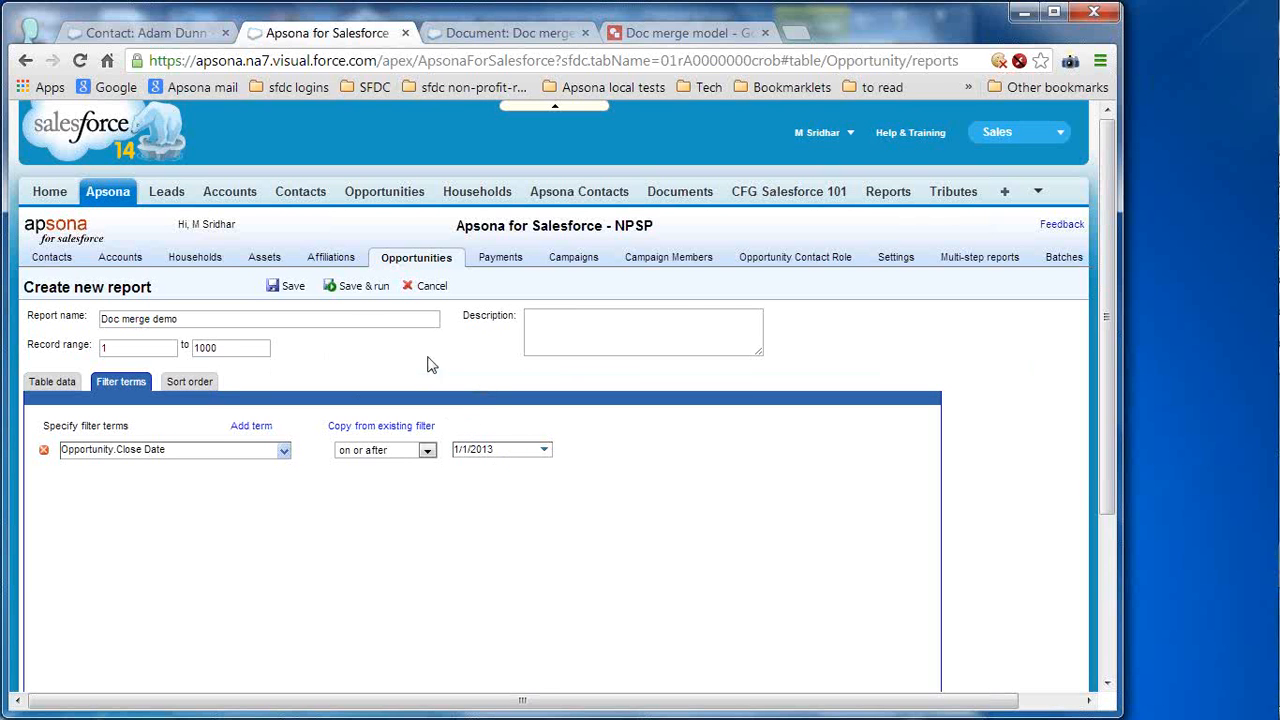
- Save and run the Doc merge demo report, then scroll through its 155 opportunity records with payment counts and sums
click(376, 288)
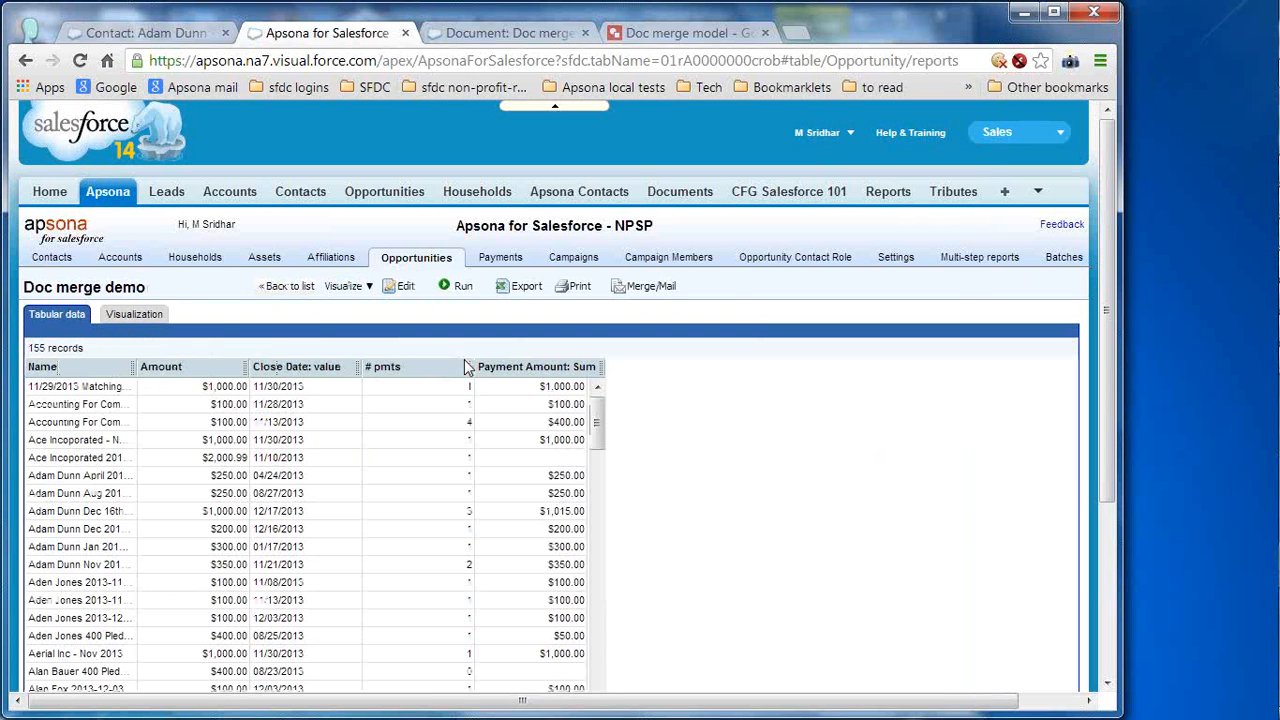
scroll(592, 618, down, 10)
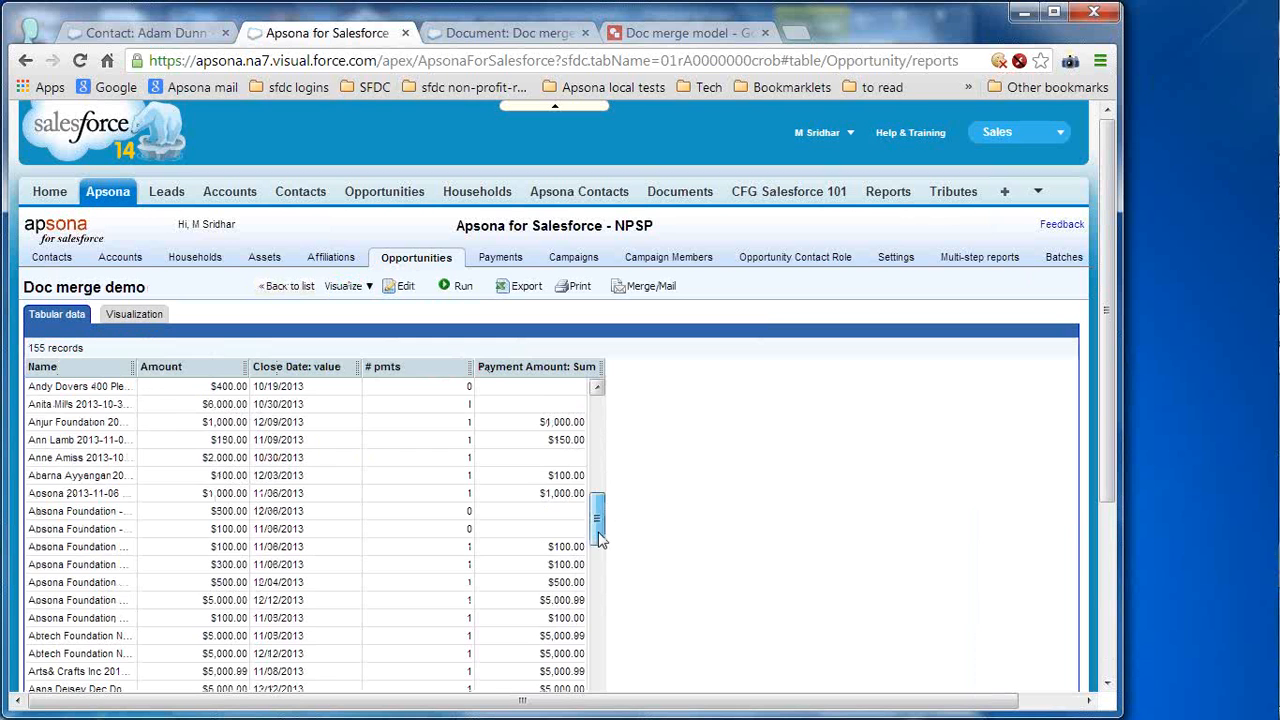
drag(598, 518, 604, 430)
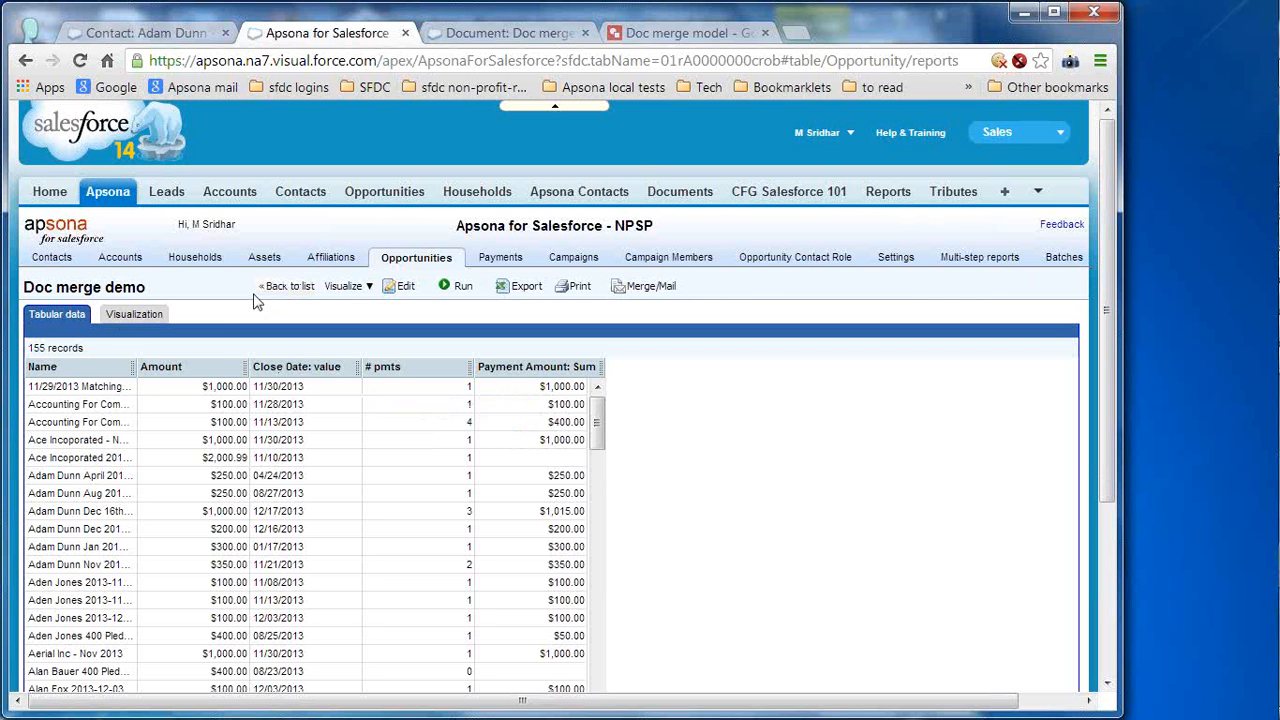
- In All Contacts, tick the first, second, fourth and fifth contacts and start a document merge
mouse_move(66, 262)
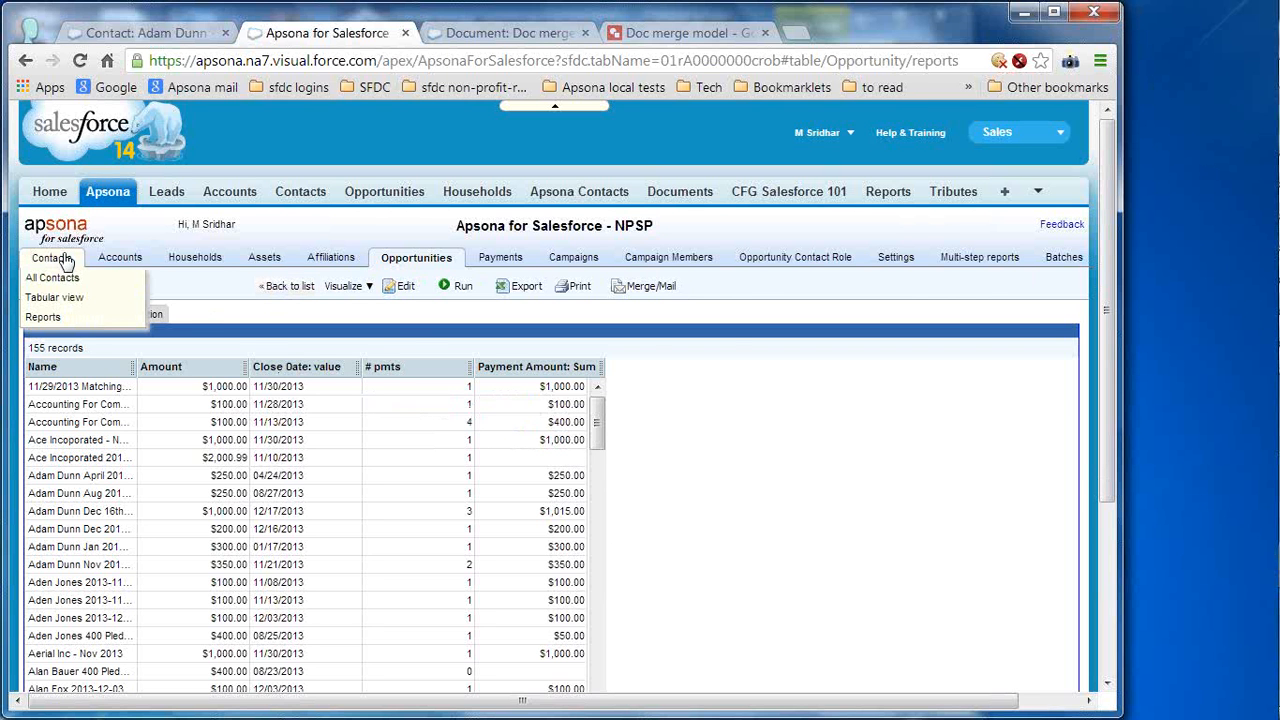
click(66, 262)
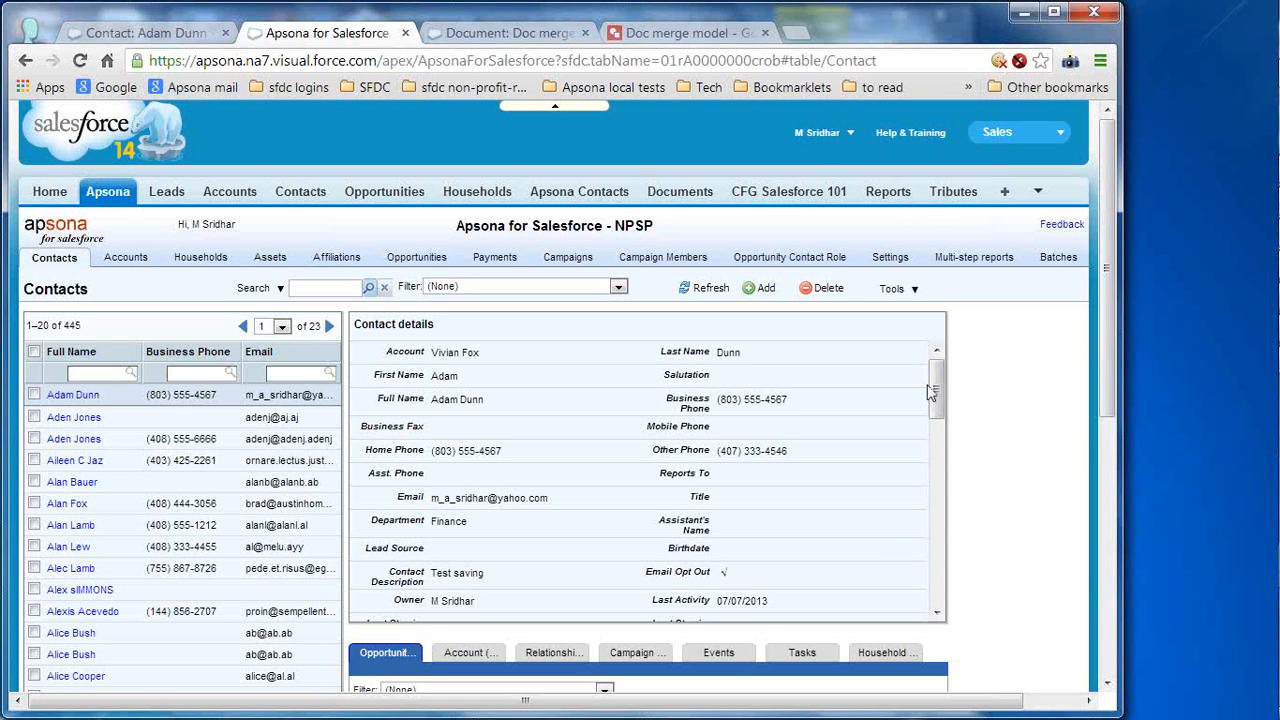
click(34, 396)
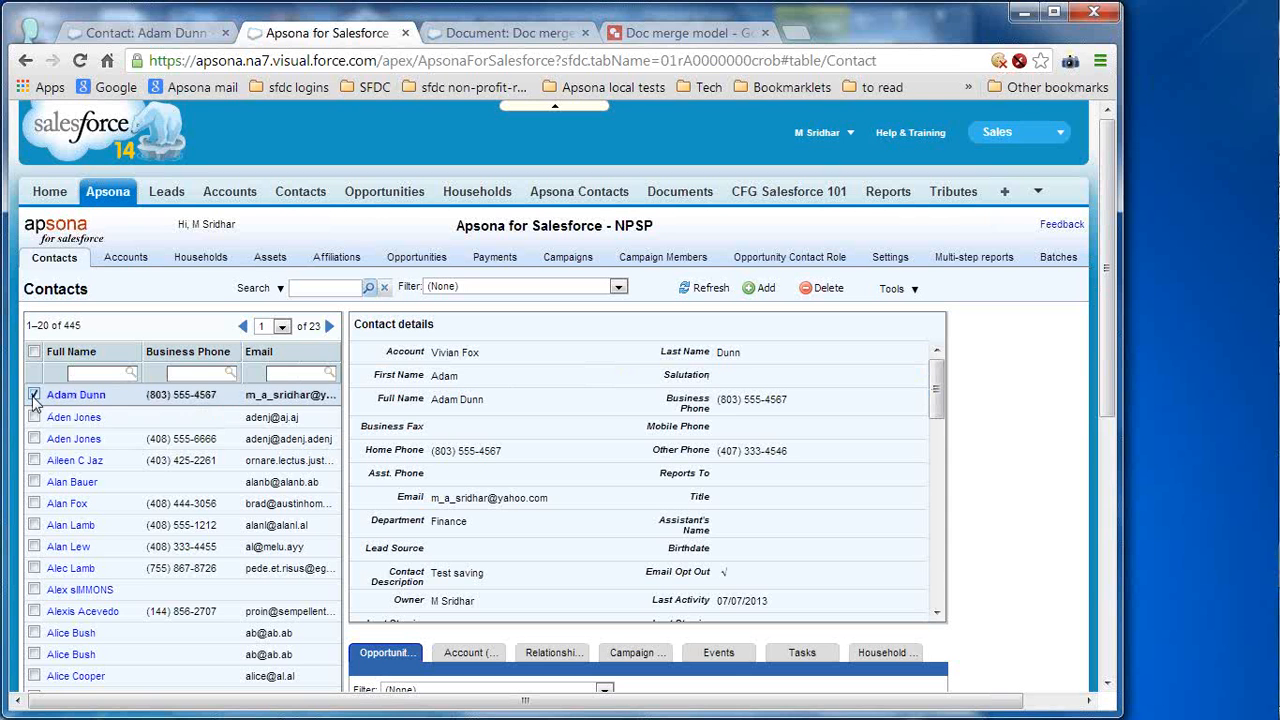
click(34, 417)
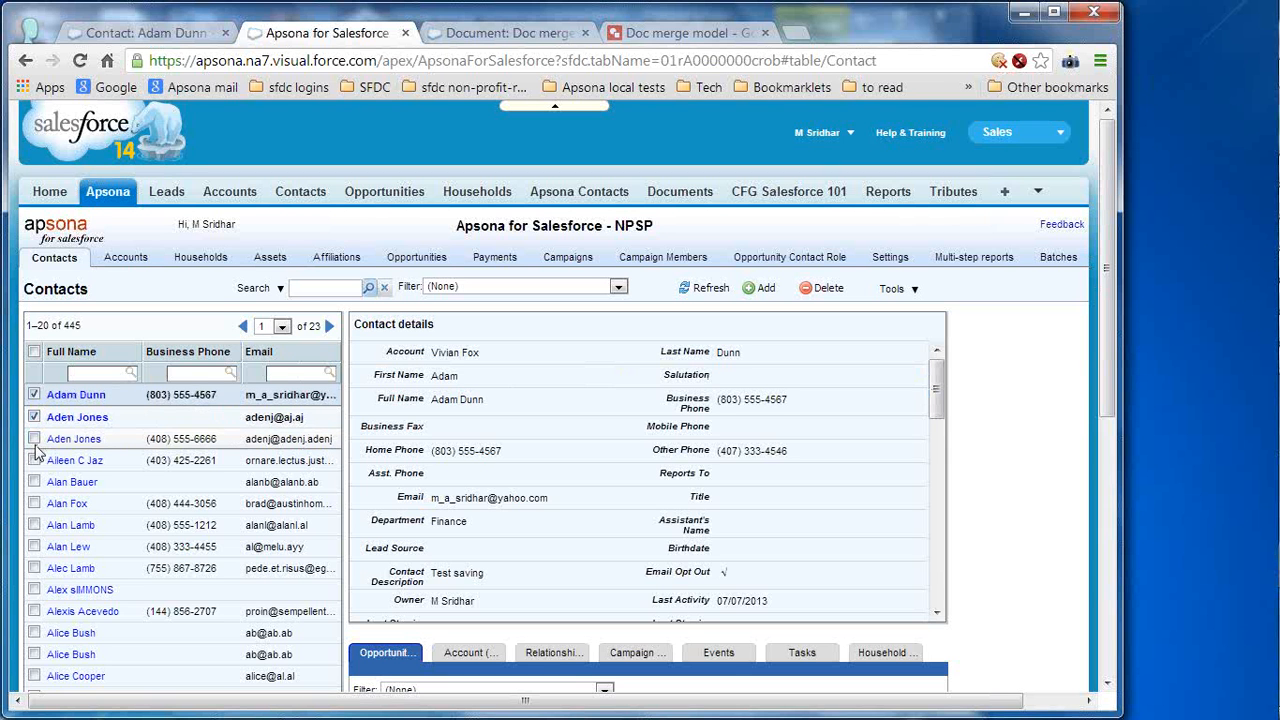
click(34, 460)
click(34, 482)
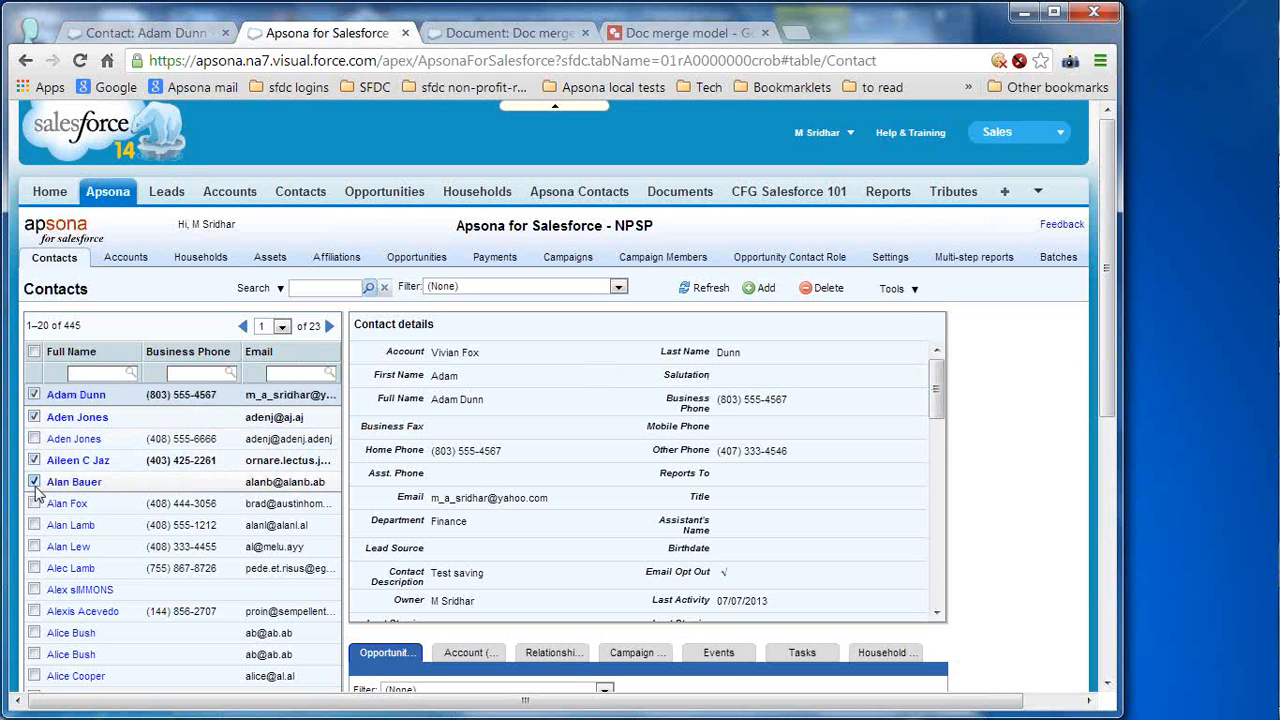
click(903, 293)
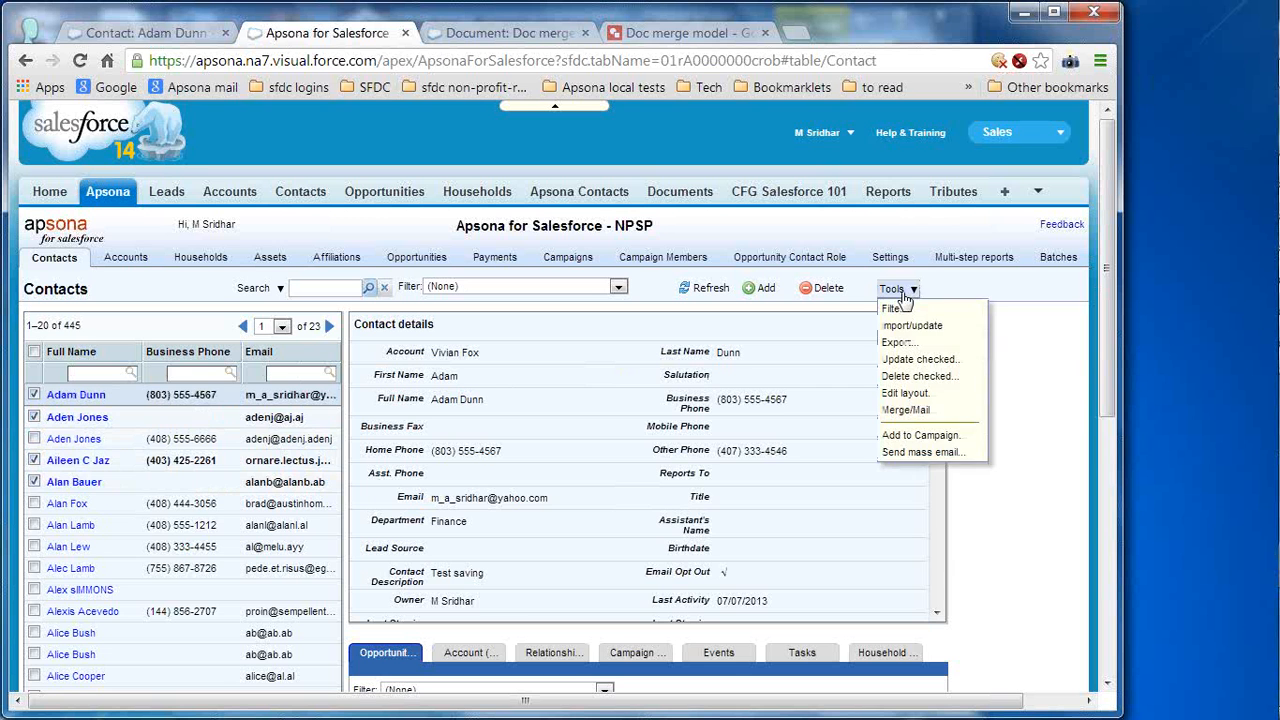
click(925, 410)
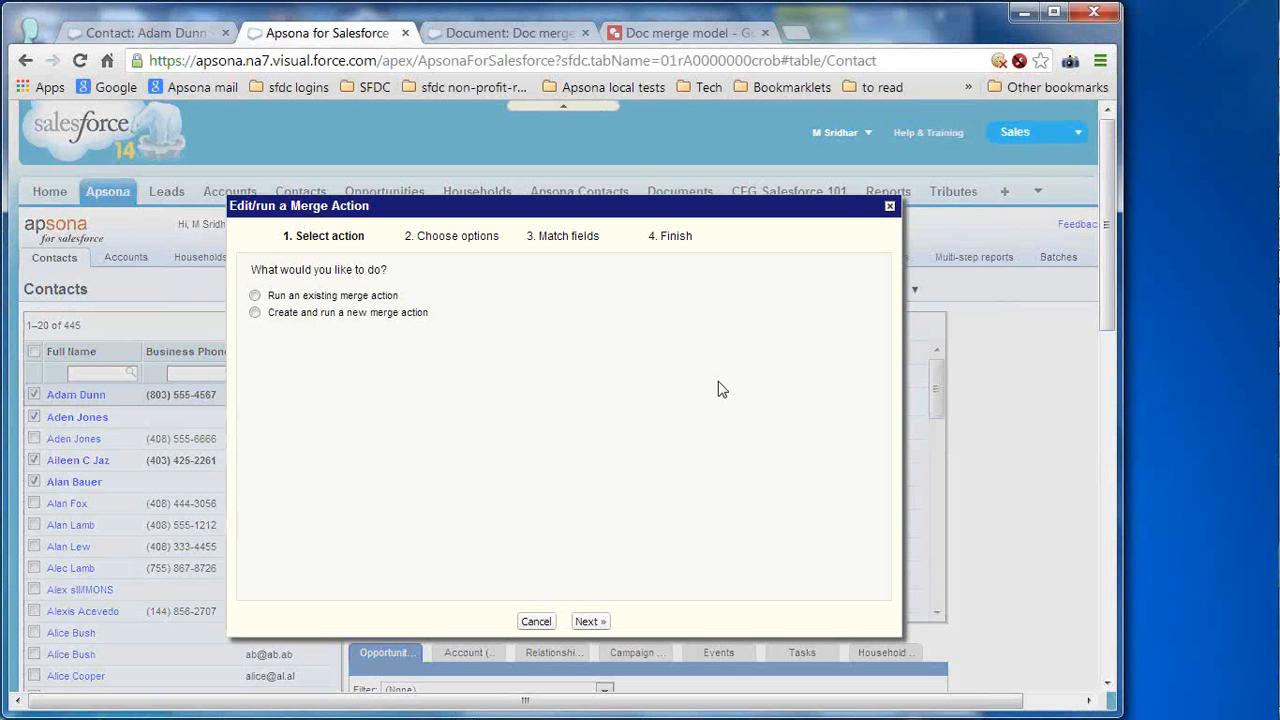
- Choose to create and run a new Document (.docx) merge action and continue to its options
drag(717, 198, 712, 153)
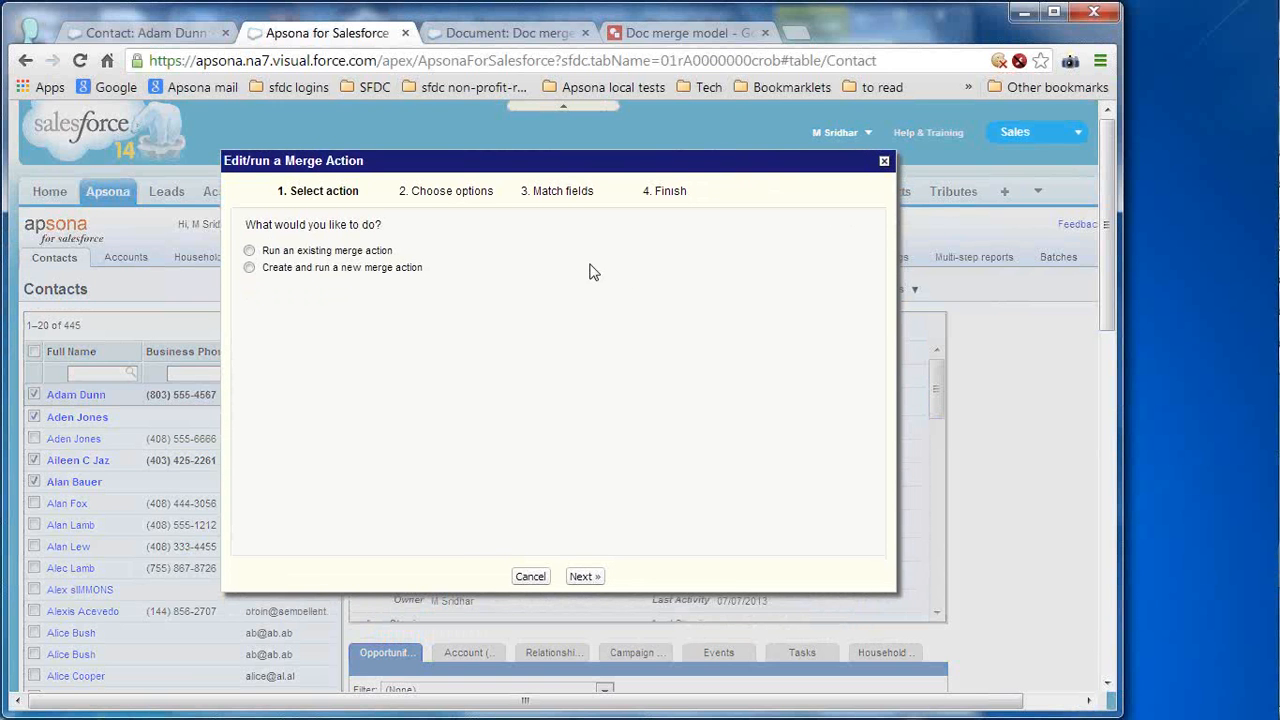
click(386, 252)
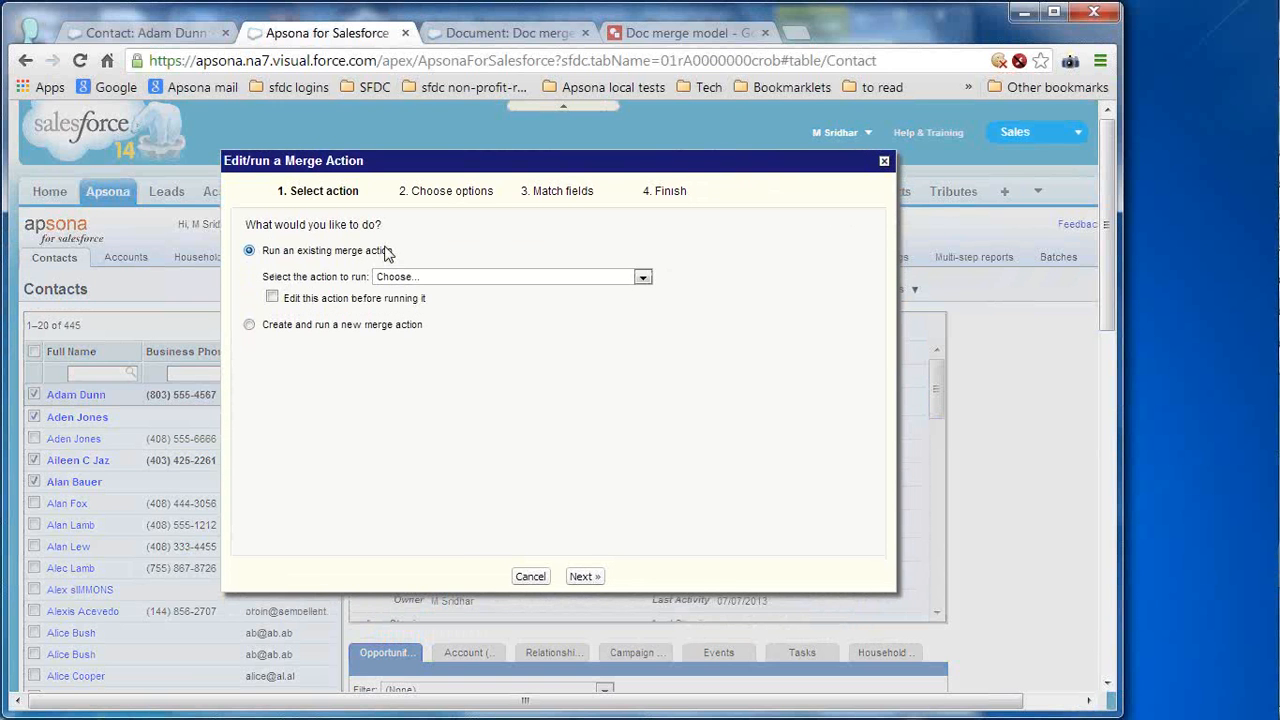
click(561, 286)
click(561, 286)
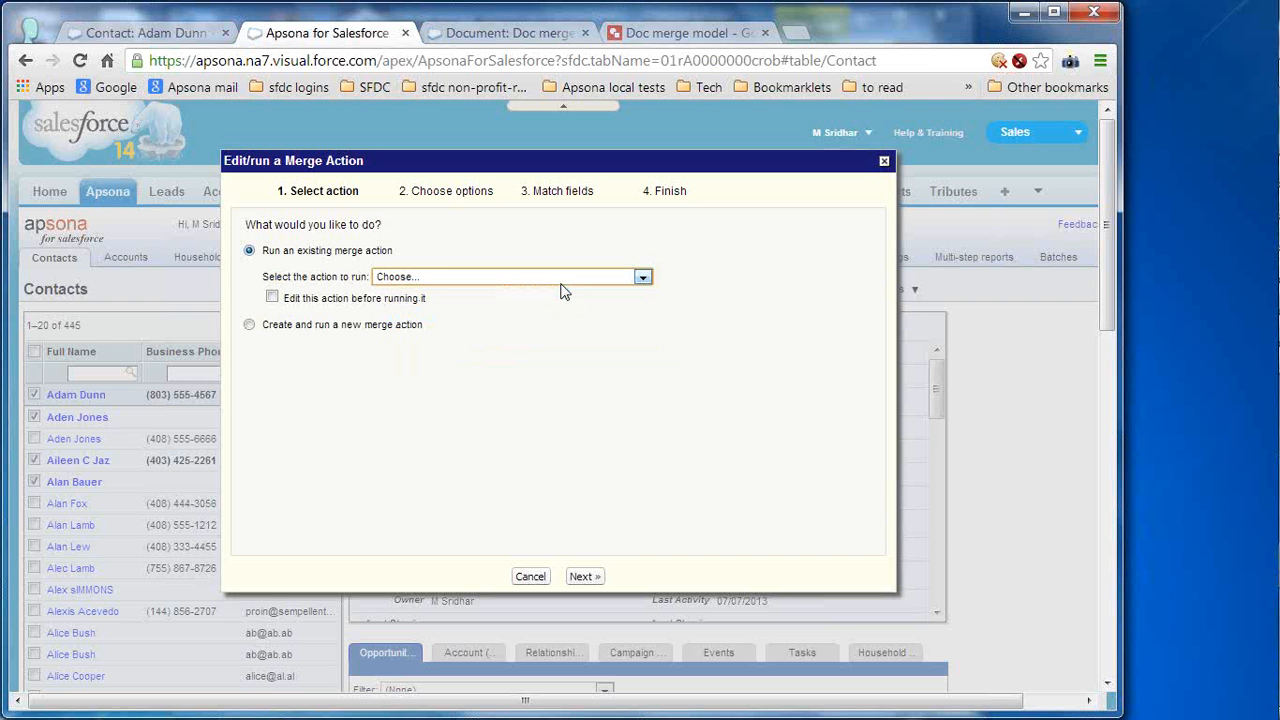
click(330, 327)
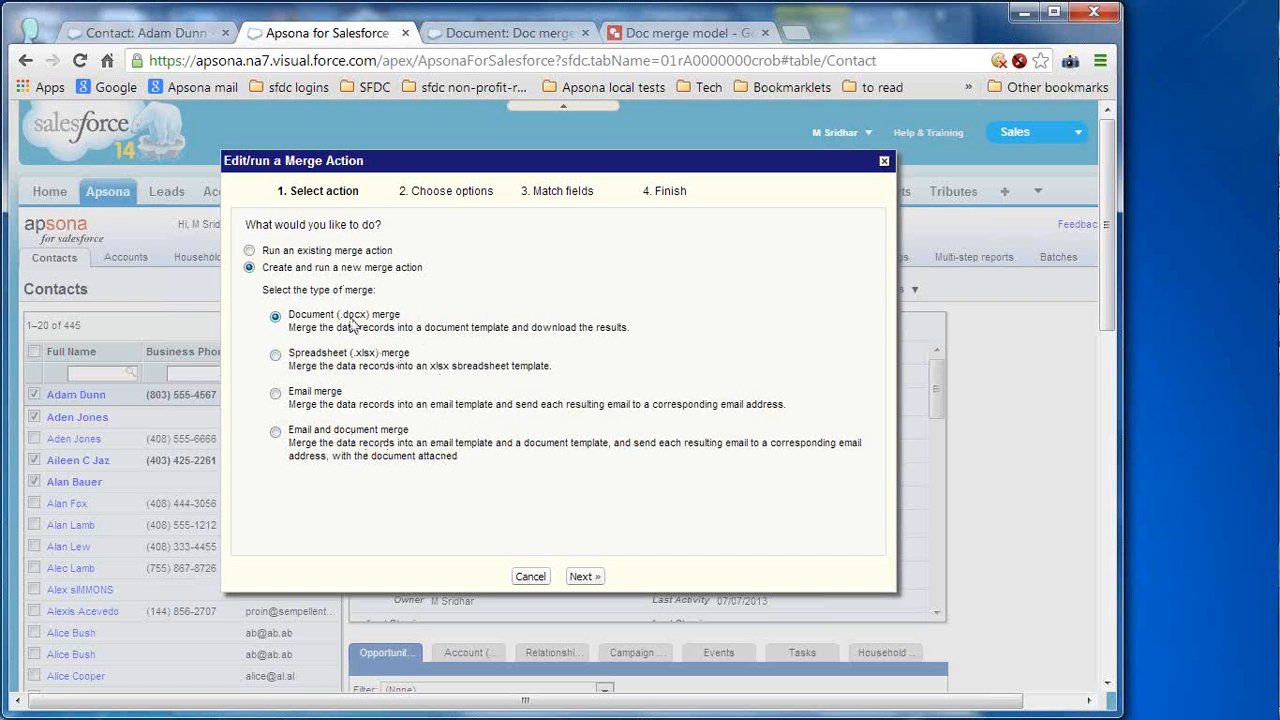
click(582, 576)
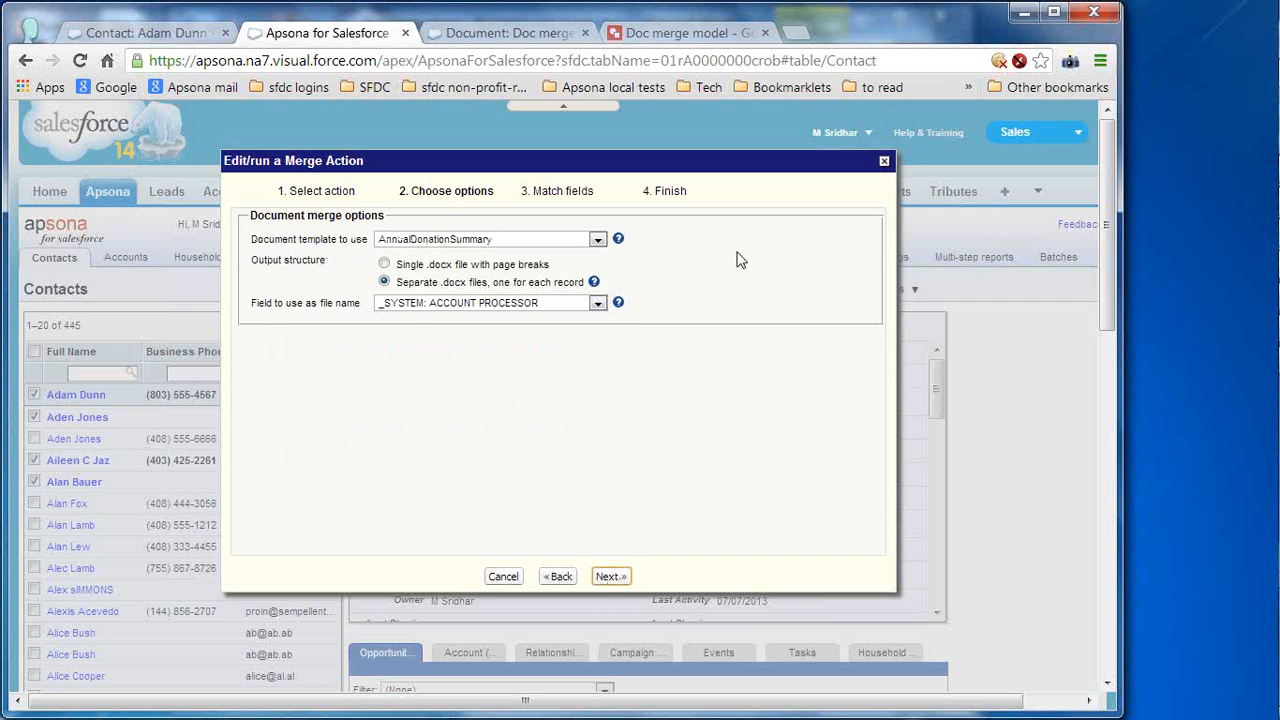
- Use the 'Doc merge demo - Payments and assets' template with a single .docx file with page breaks, then continue to field matching
click(598, 240)
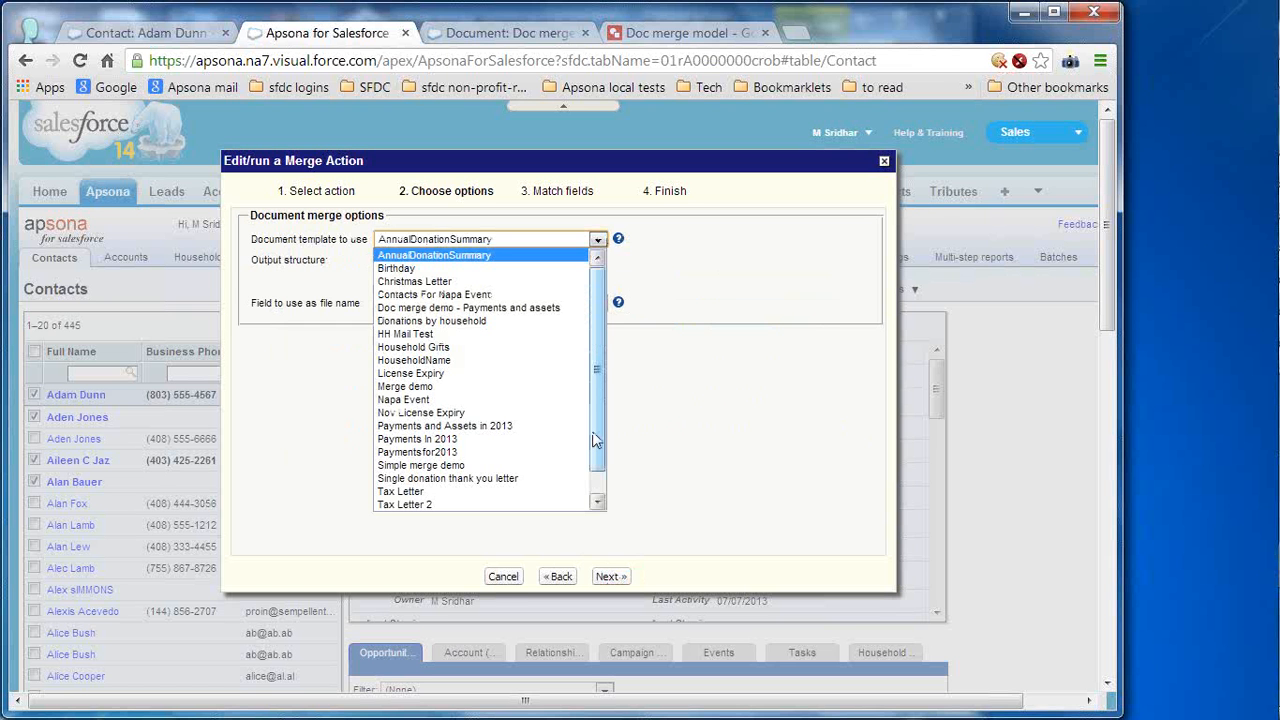
click(446, 310)
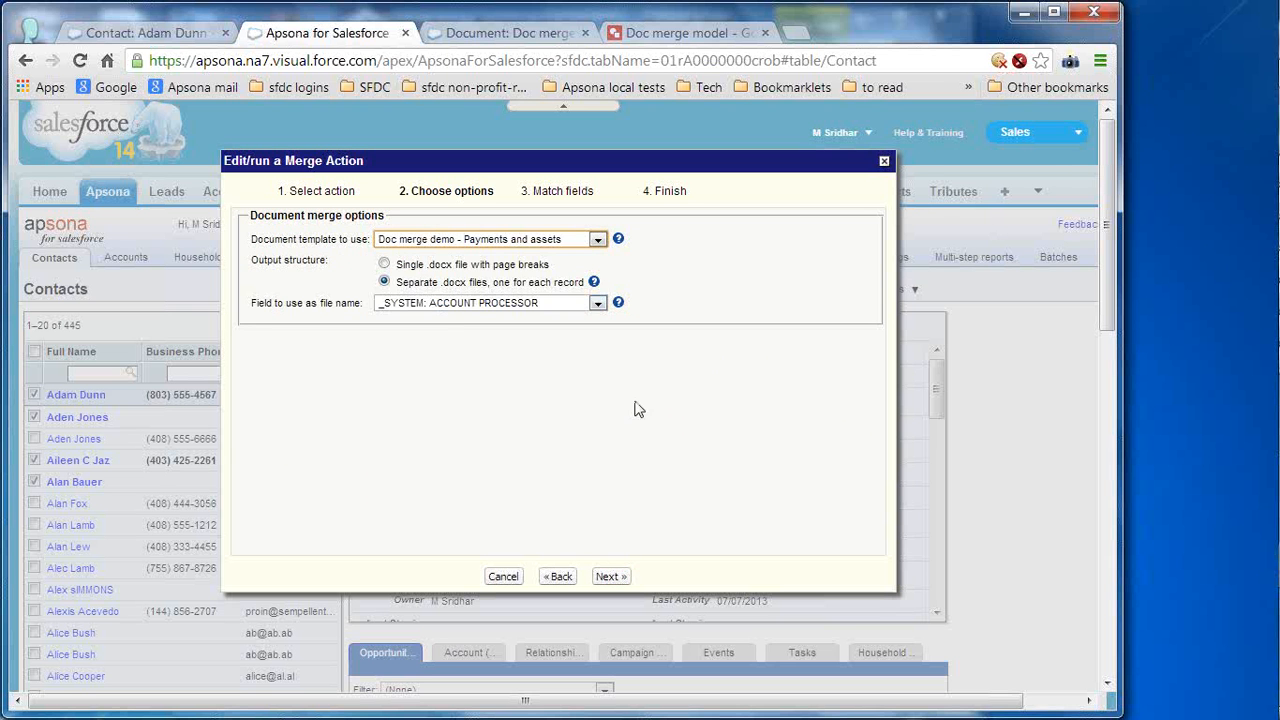
click(466, 268)
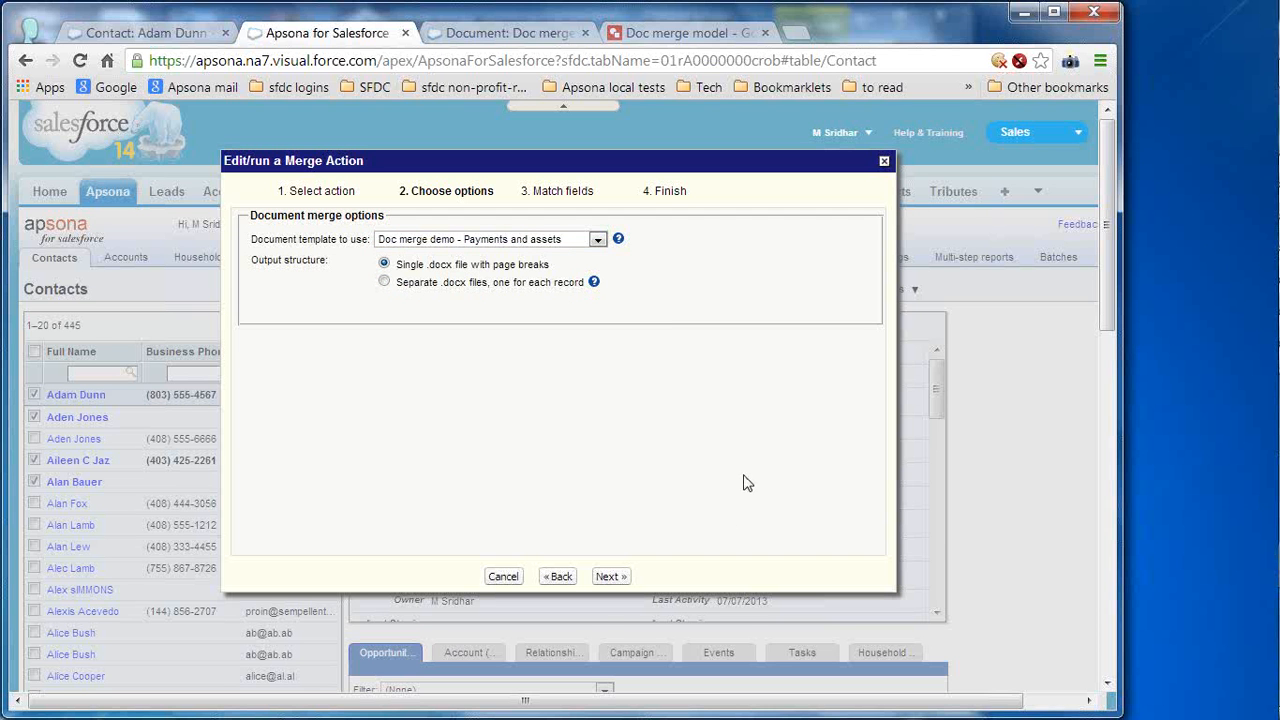
click(612, 577)
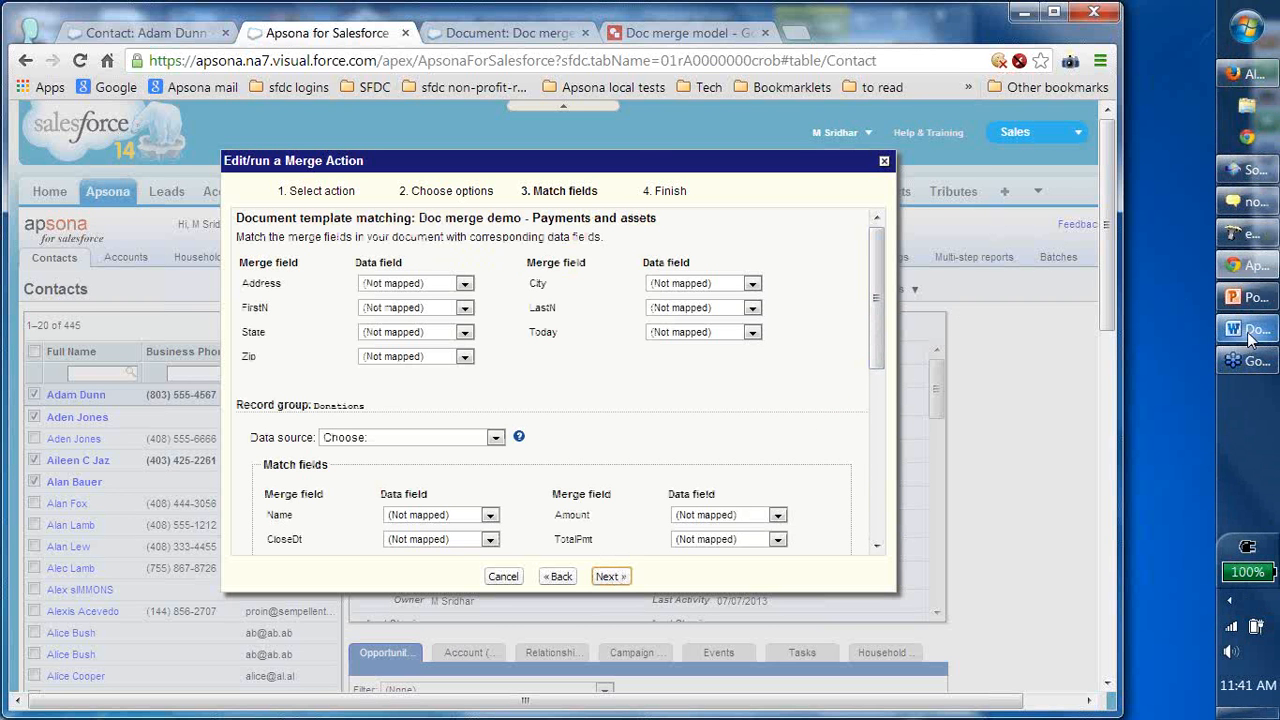
click(1245, 330)
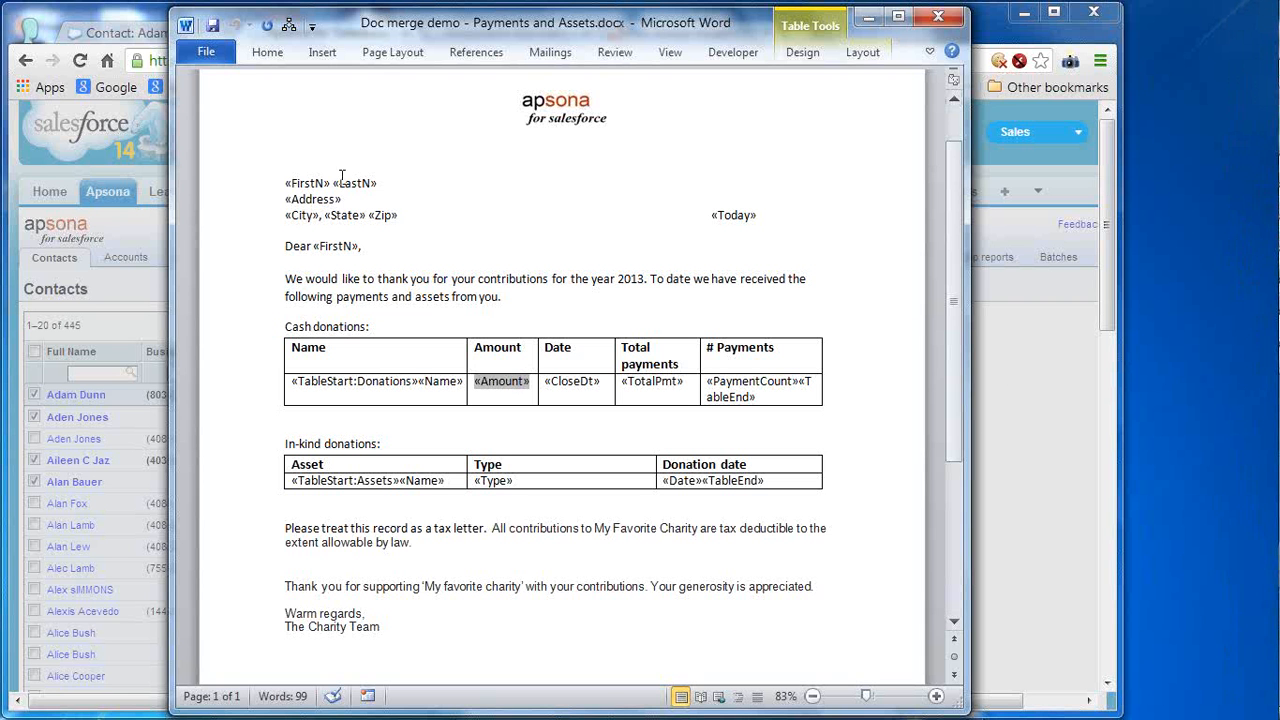
- Compare the letter's «FirstN» and «Address» merge fields with Apsona's Address data field choices, leaving mappings unchanged
click(298, 181)
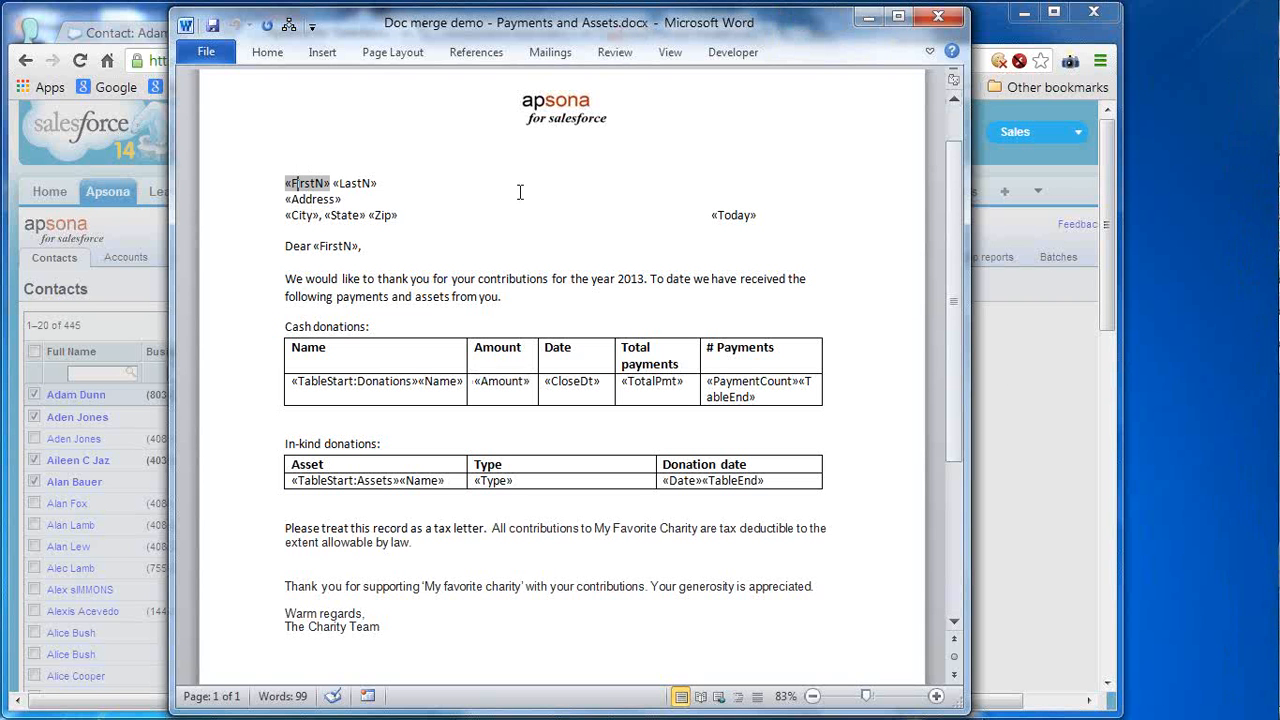
click(1022, 366)
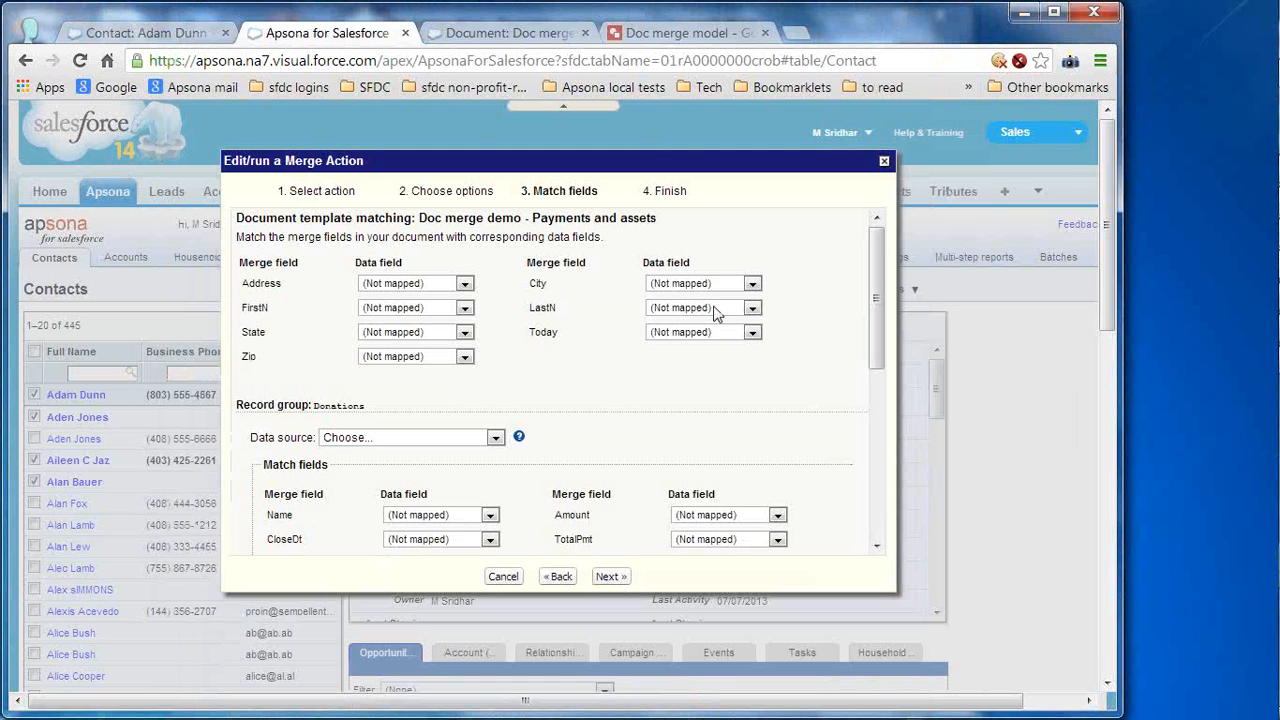
click(436, 286)
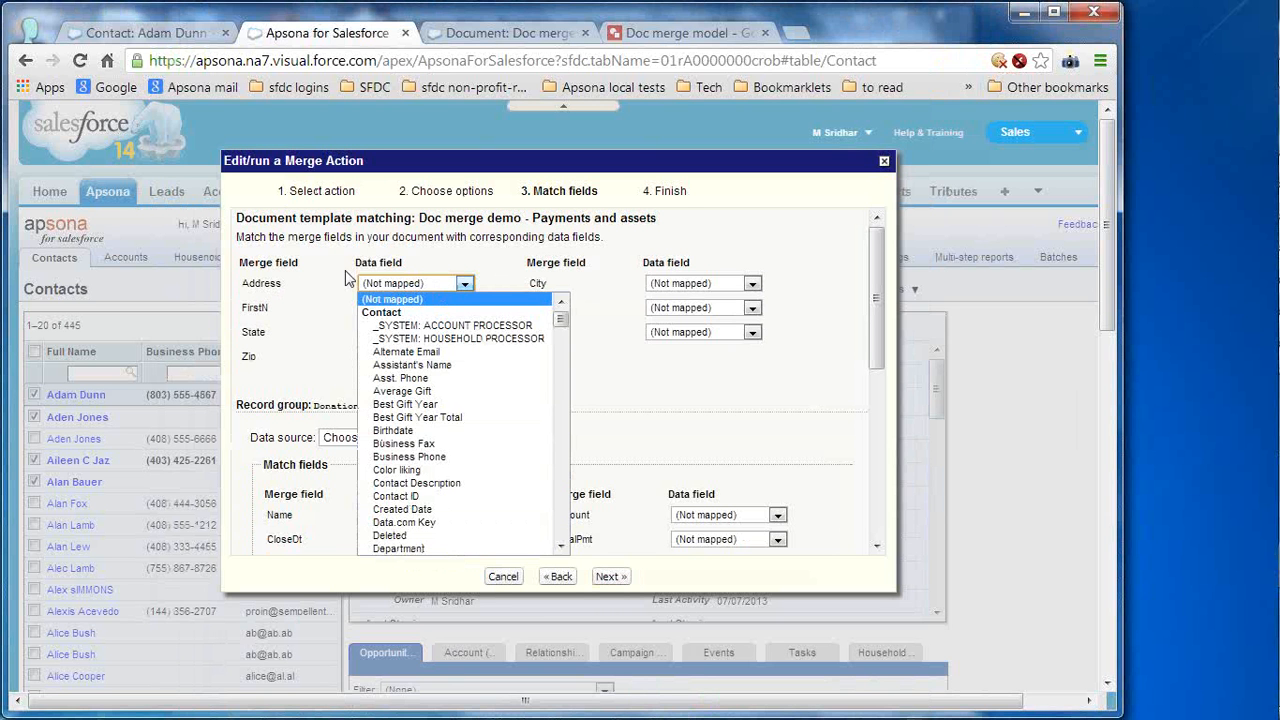
double_click(261, 284)
double_click(255, 309)
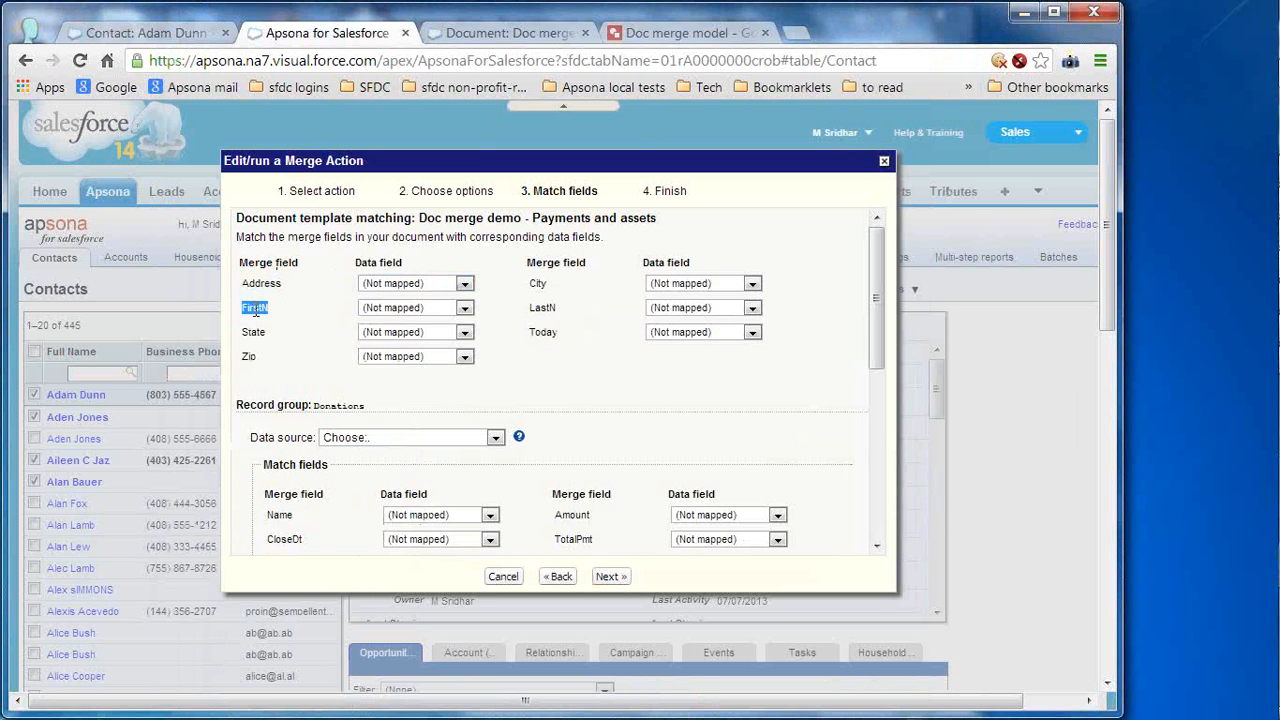
click(257, 322)
key(alt+Tab)
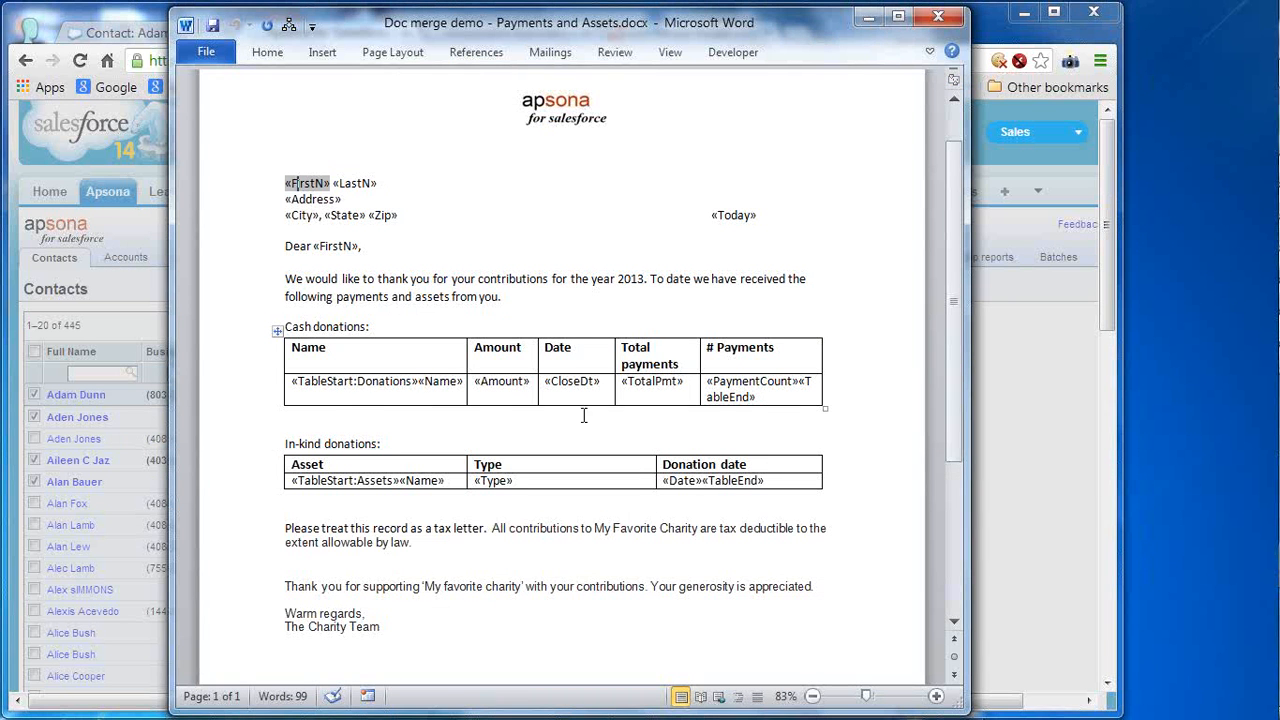
- Inspect the «TableStart:Donations» and «TableStart:Assets» group names in the Word template, then return to the browser
double_click(380, 383)
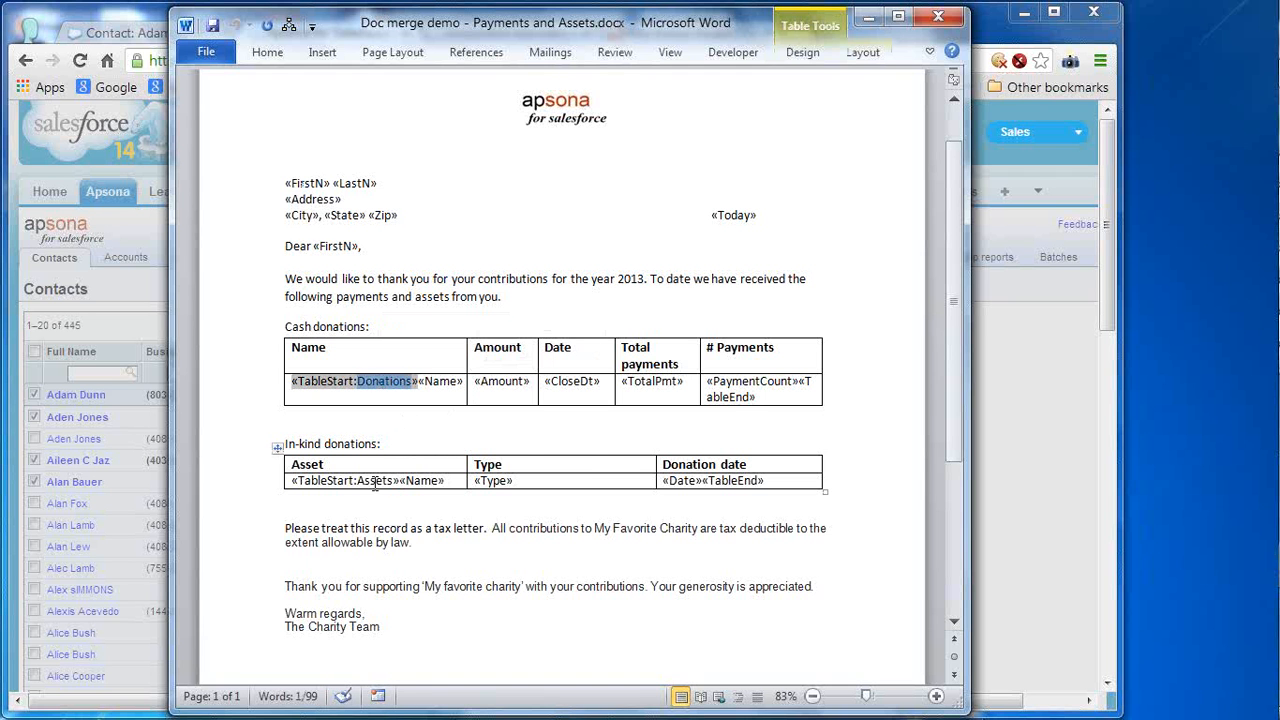
double_click(375, 481)
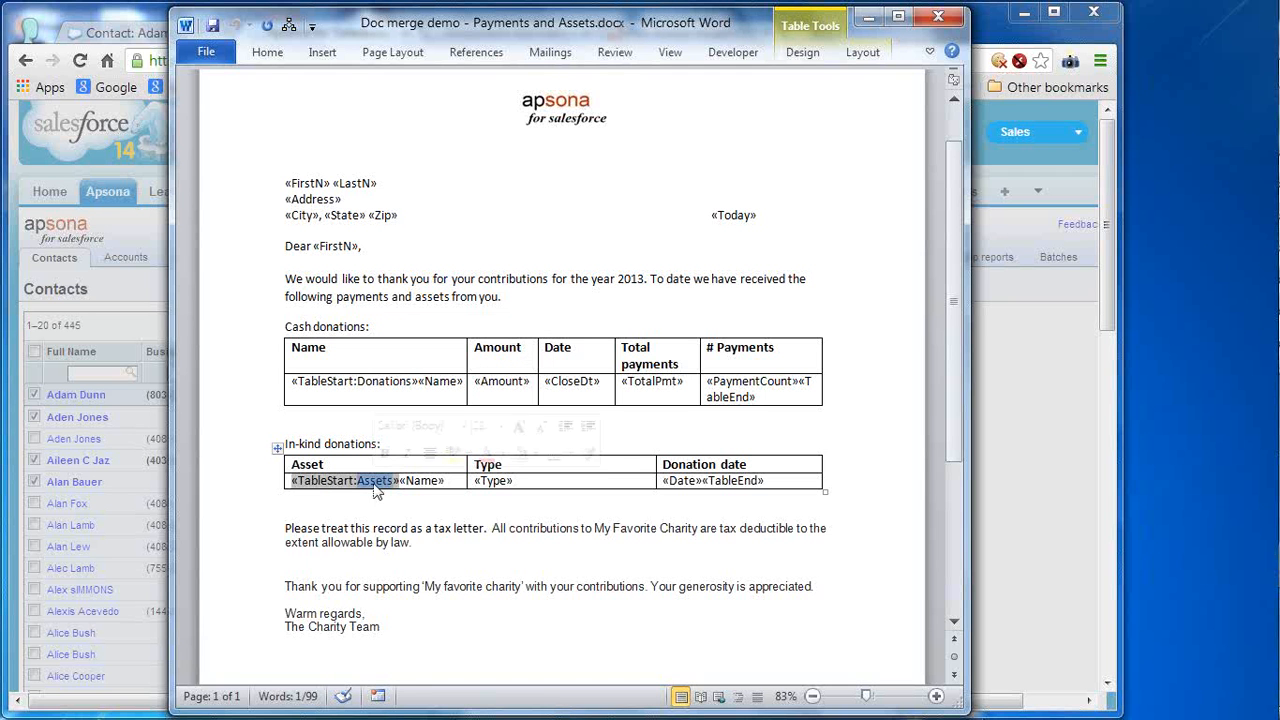
double_click(391, 391)
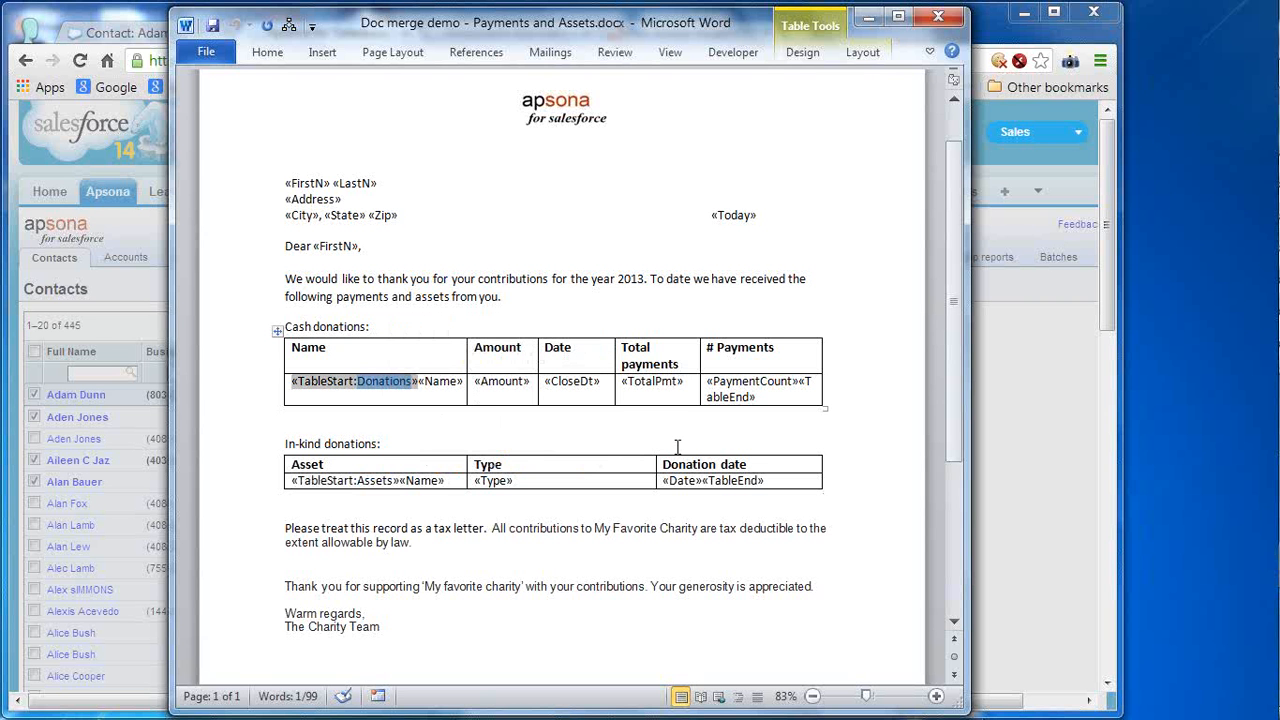
key(alt+Tab)
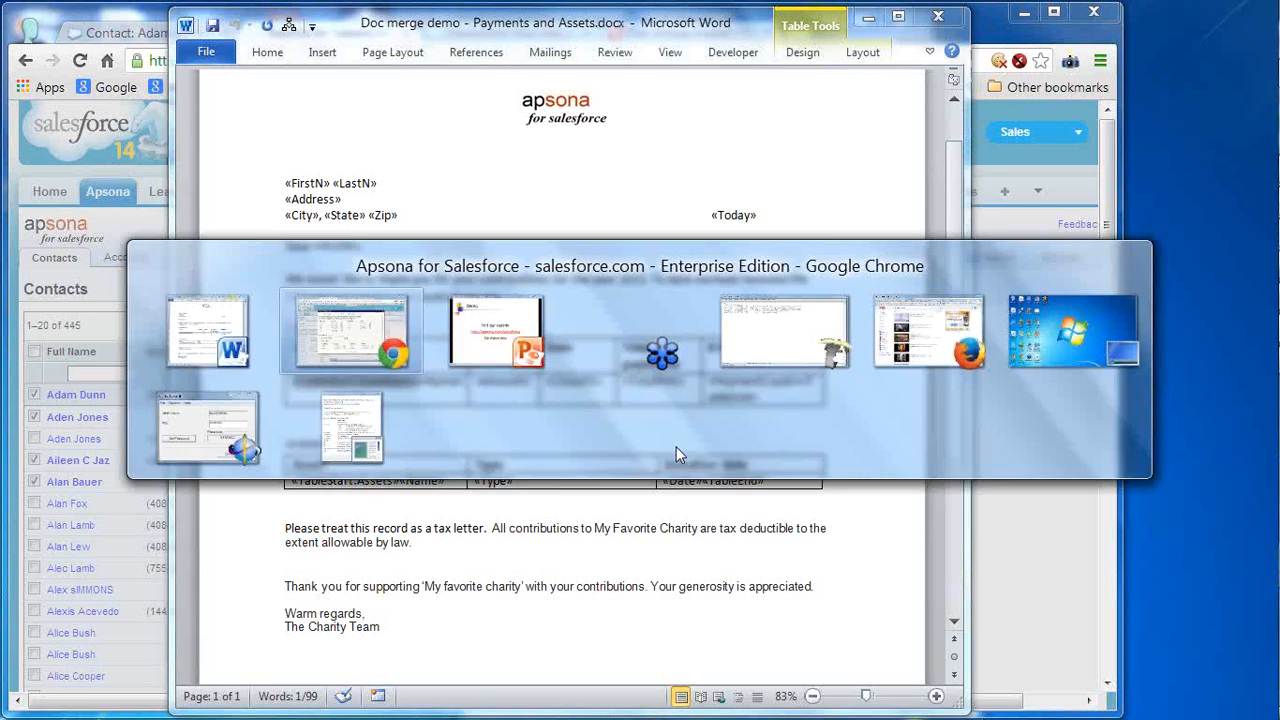
- Map the letter's Address field to Mailing Street and City to Mailing City
double_click(343, 406)
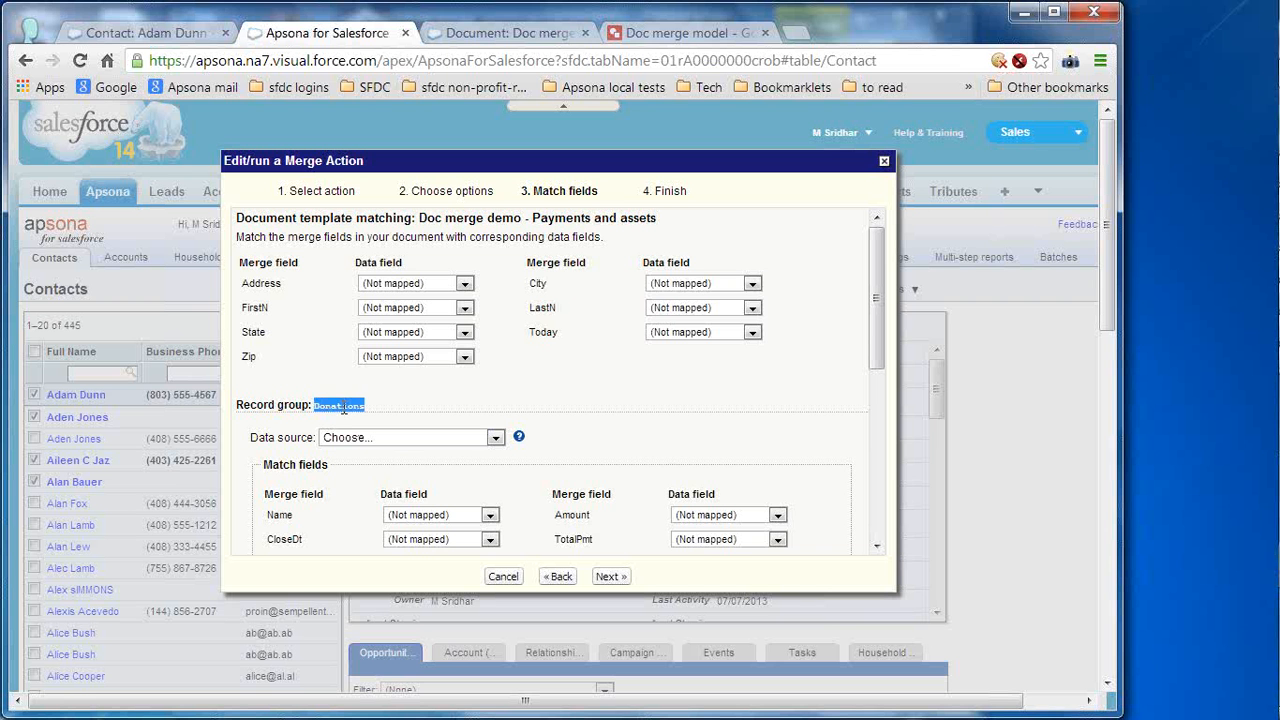
scroll(885, 522, down, 3)
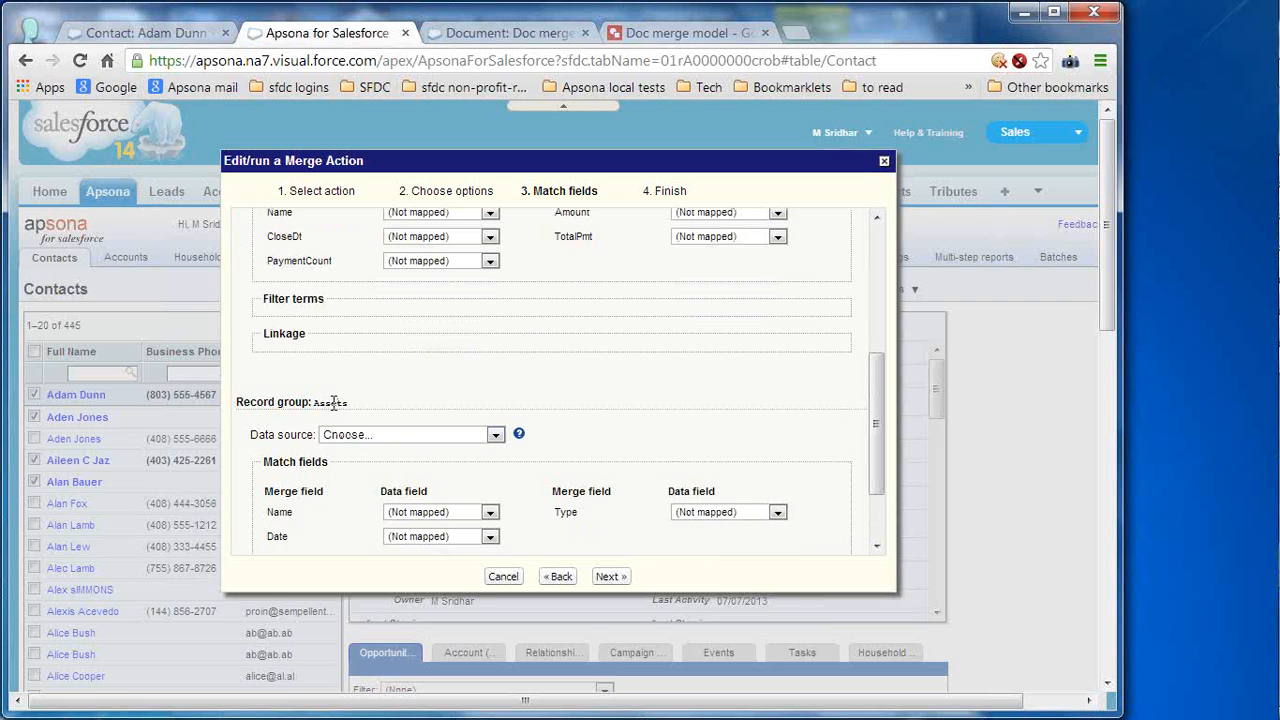
scroll(875, 267, up, 3)
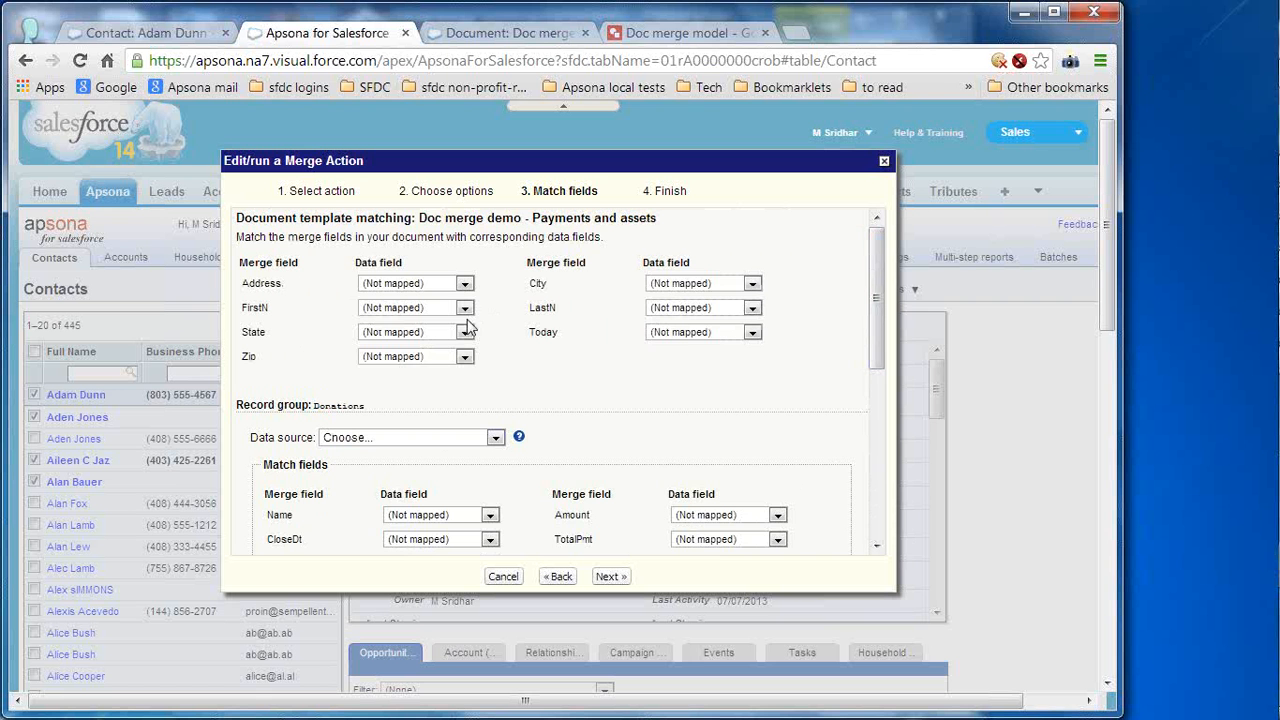
click(462, 285)
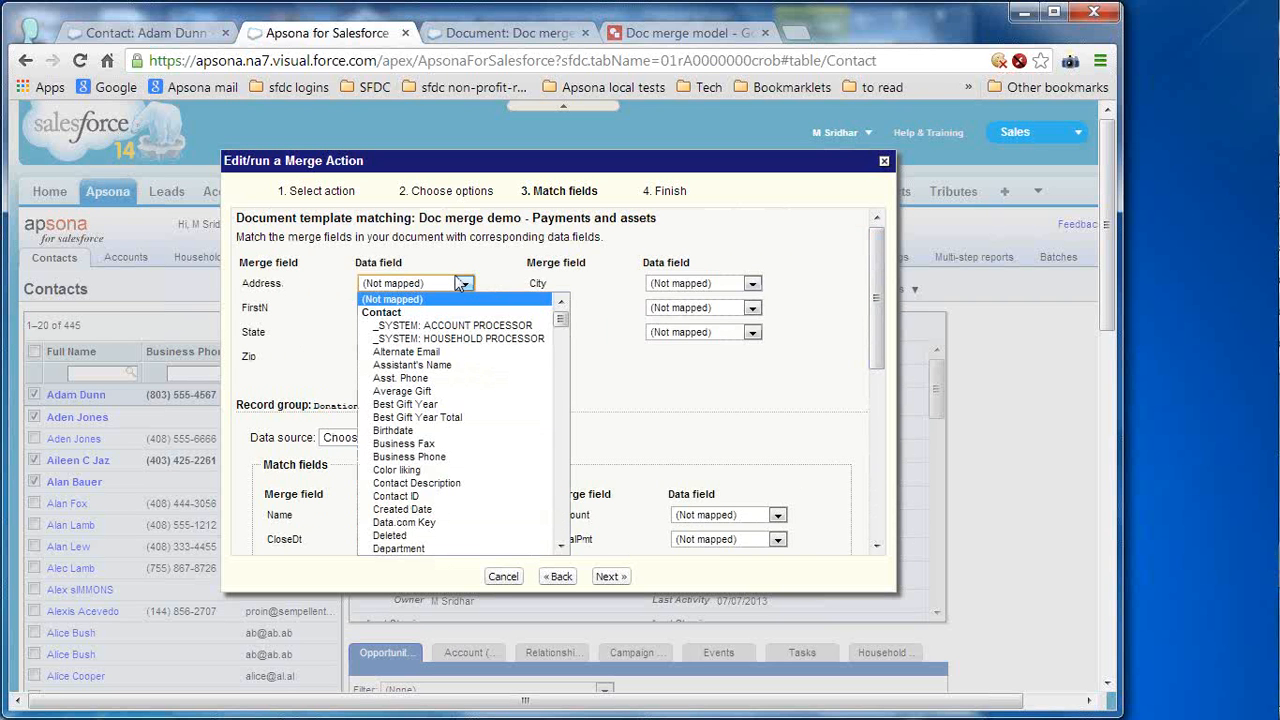
key(m)
key(Down)
key(Down)
key(Down)
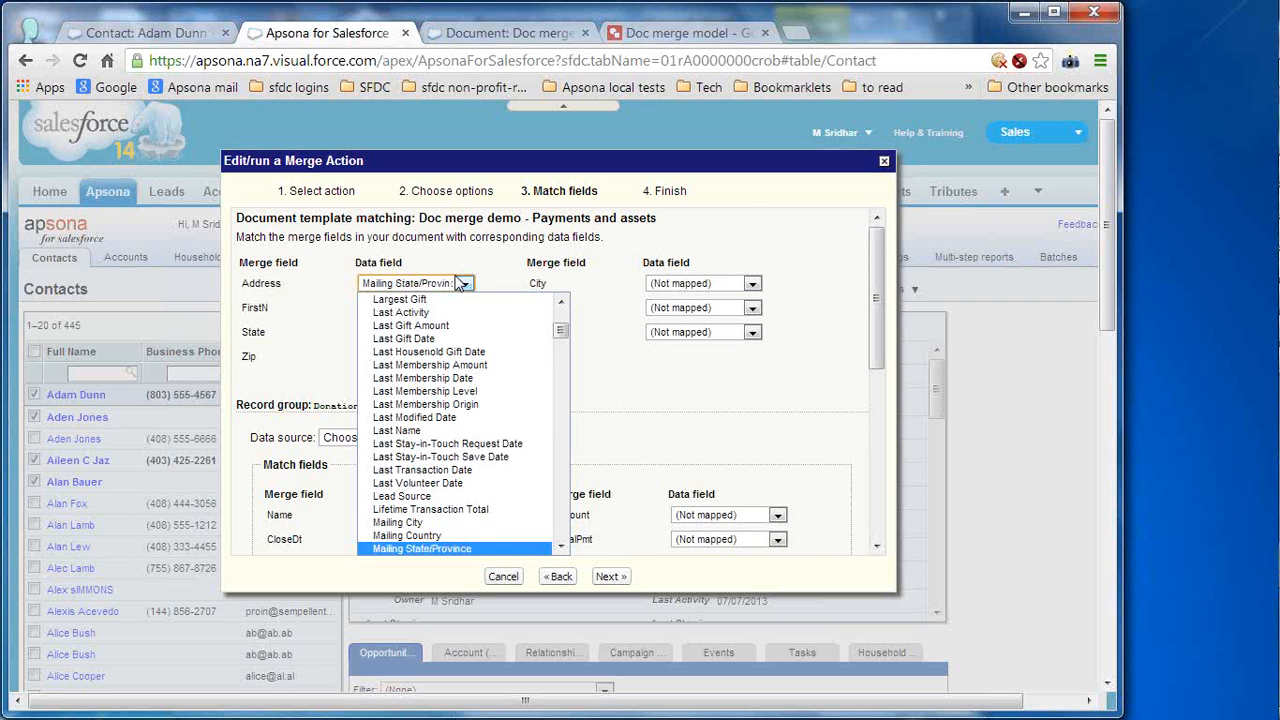
key(Return)
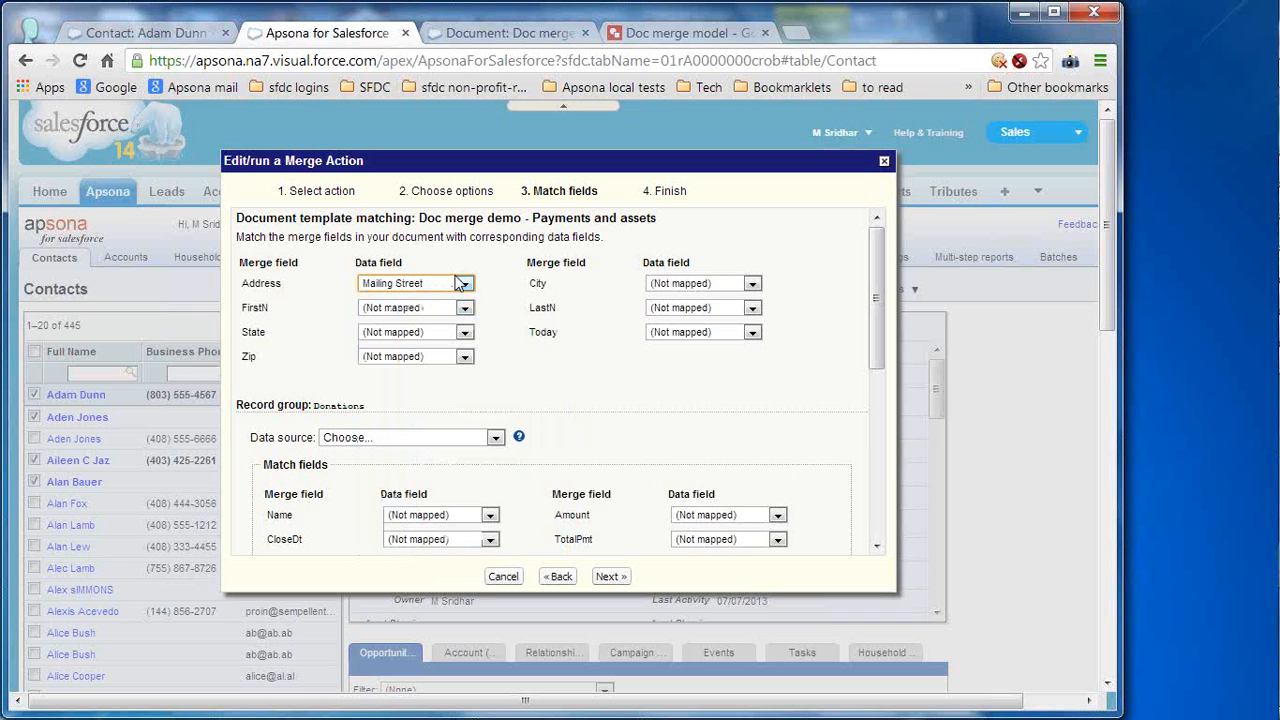
key(Tab)
key(m)
key(Tab)
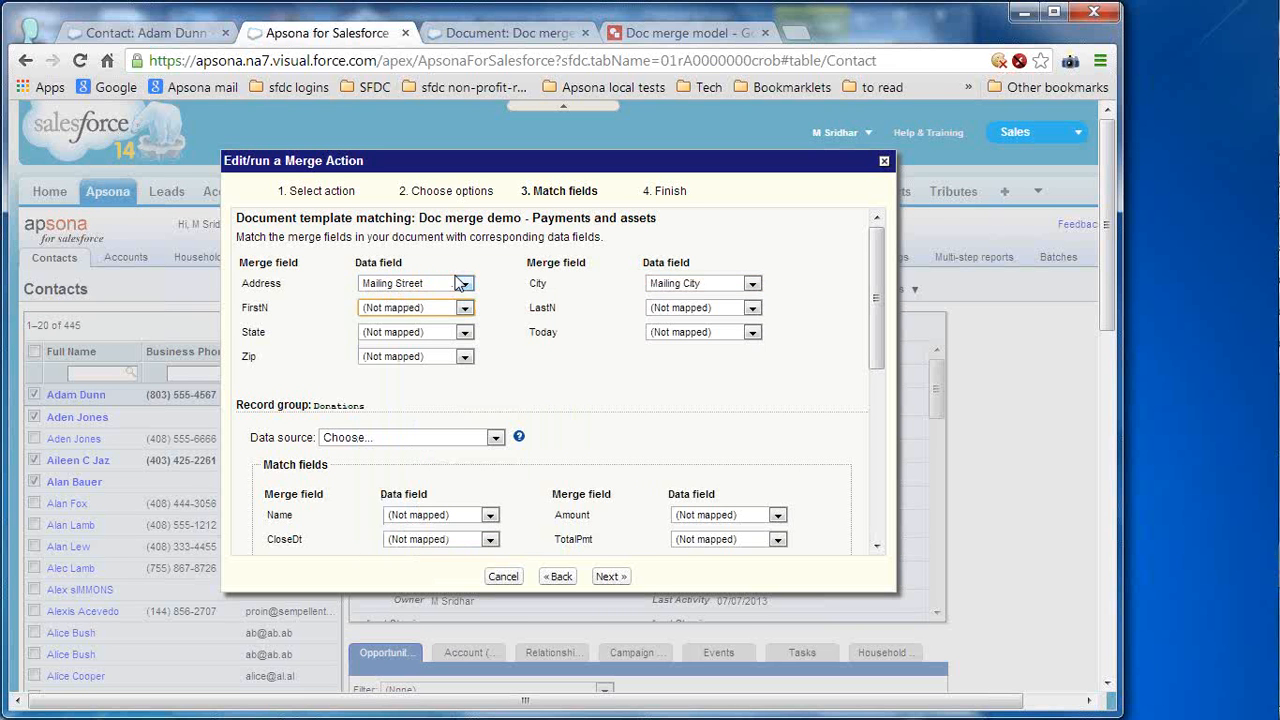
- Map FirstN to First Name, LastN to Last Name, State to the mailing state, and Today to Today's date
key(f)
key(f)
key(f)
key(Tab)
key(l)
key(l)
key(l)
key(l)
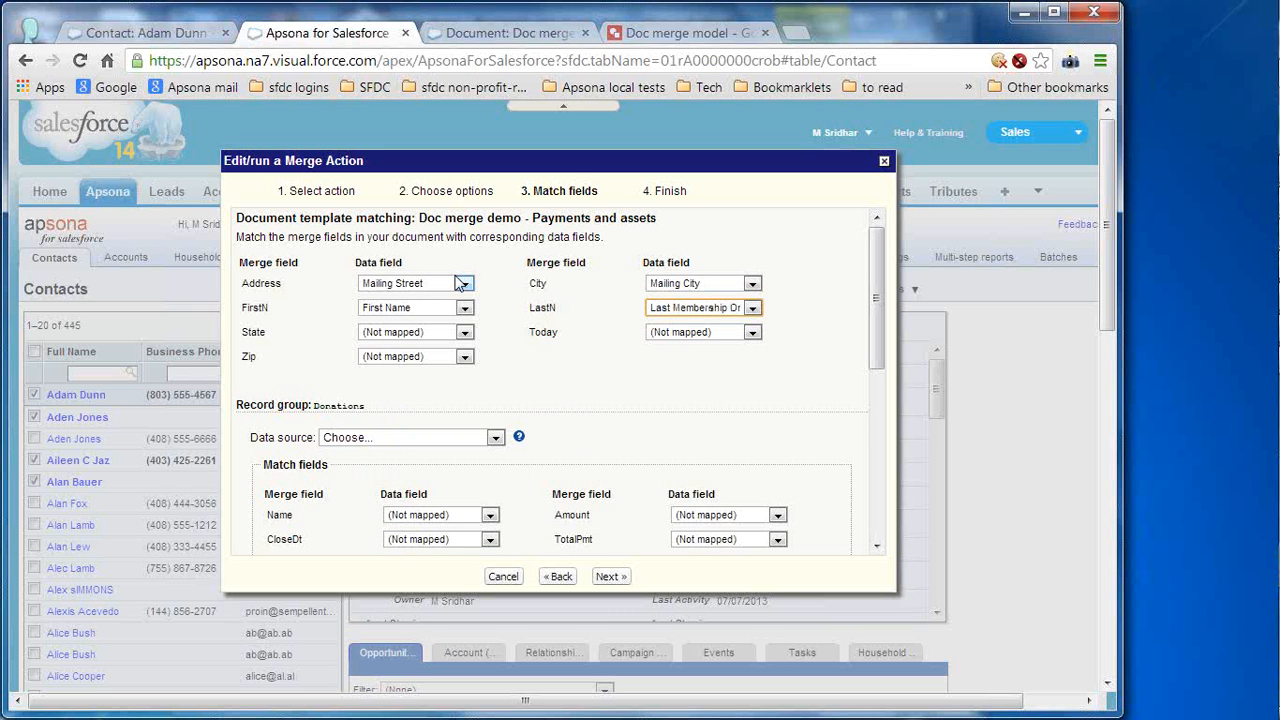
key(l)
key(l)
key(Tab)
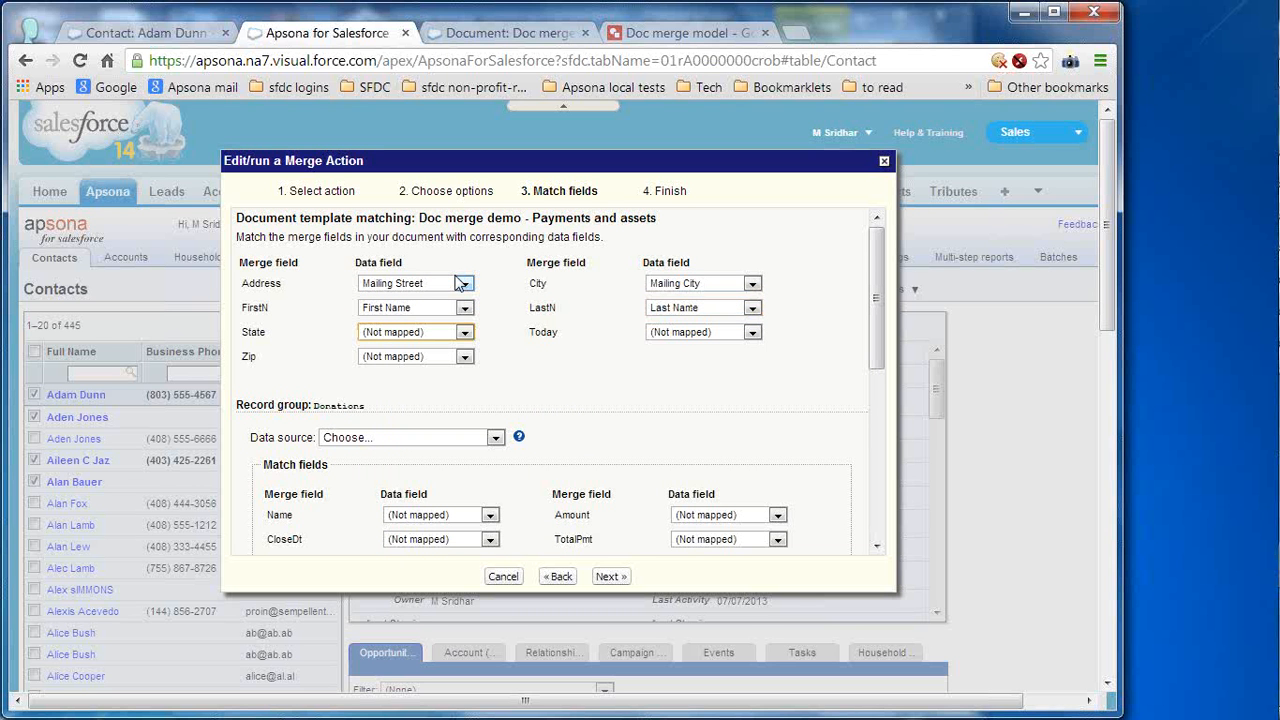
key(m)
key(m)
key(m)
key(m)
key(Tab)
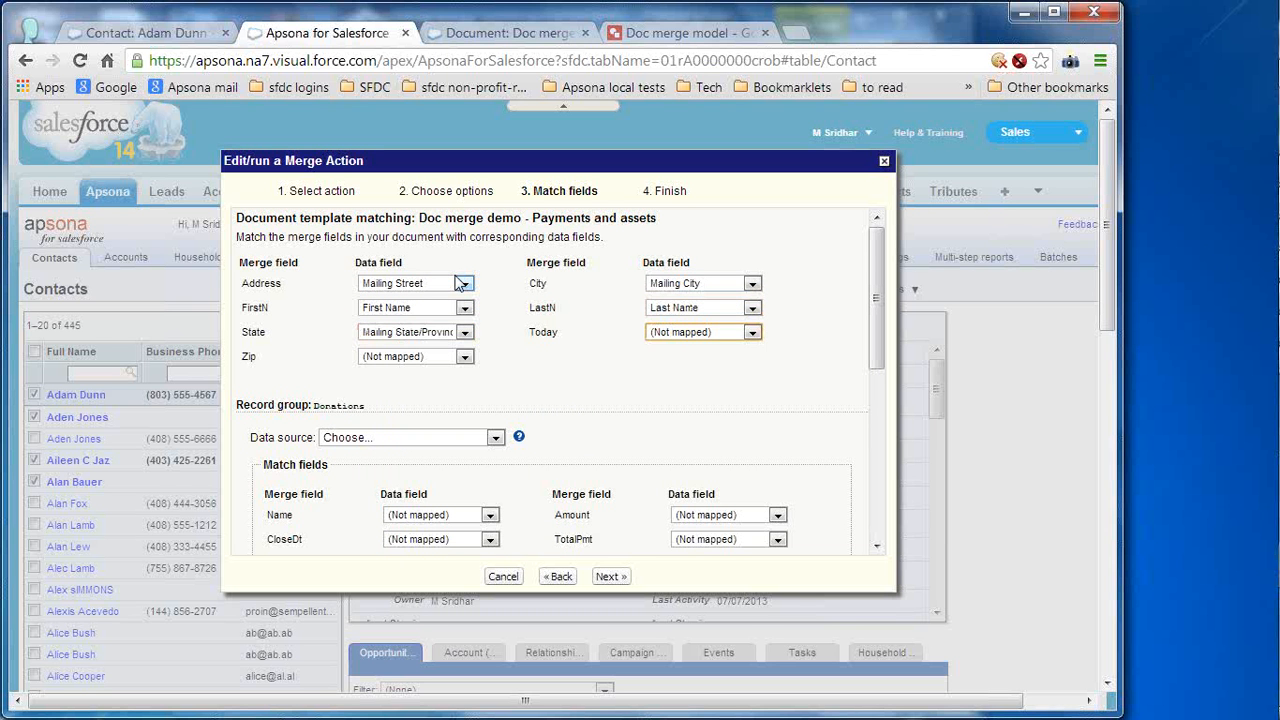
click(750, 332)
drag(849, 378, 848, 590)
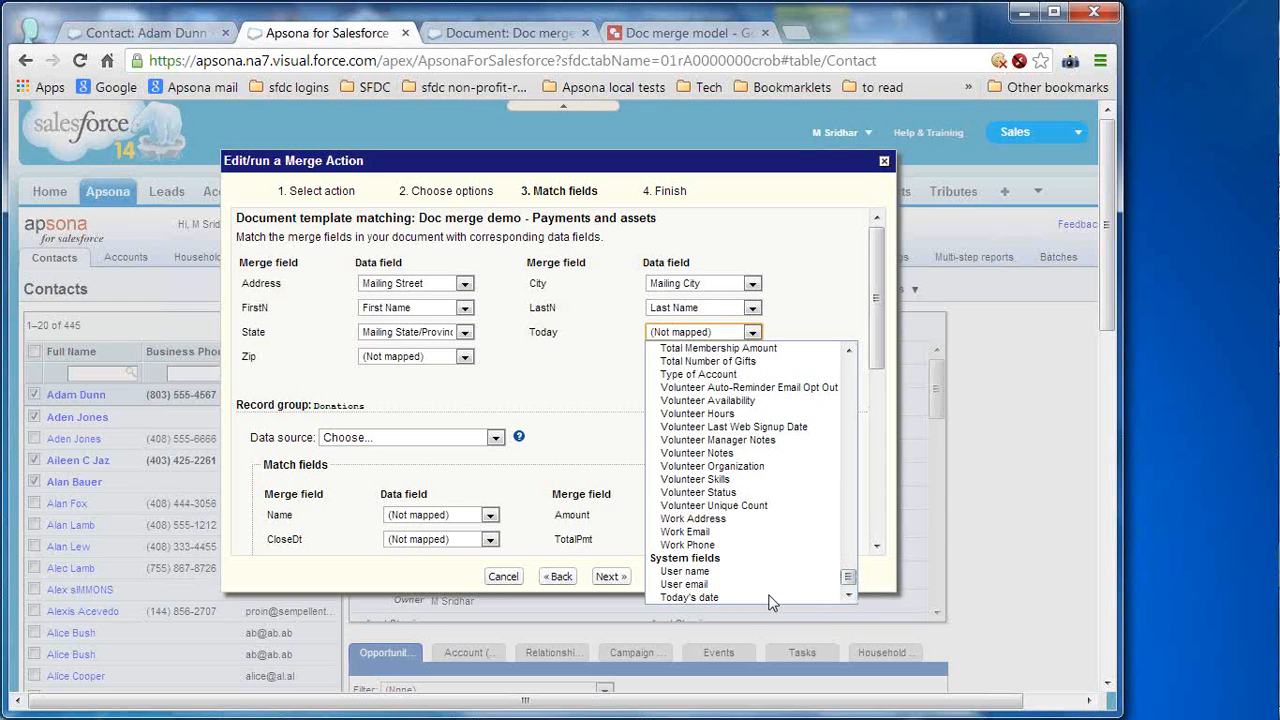
click(703, 597)
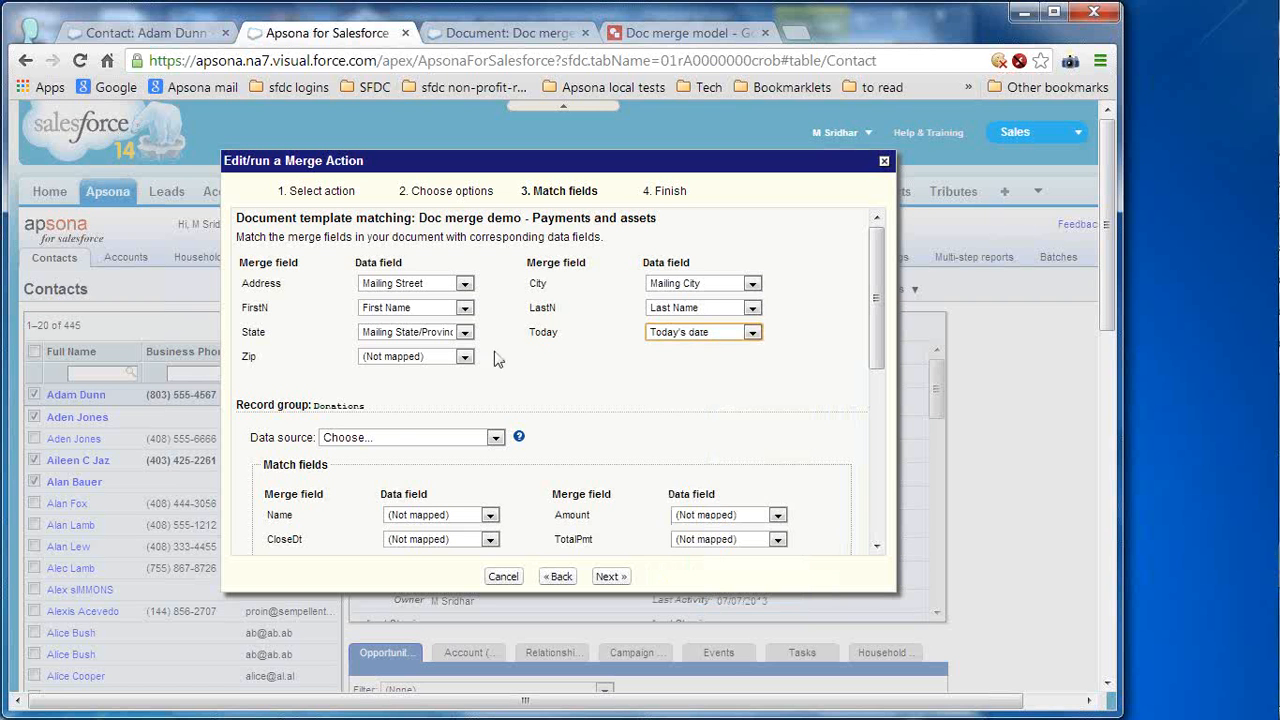
- Map Zip to Mailing Zip/Postal Code
click(447, 360)
key(m)
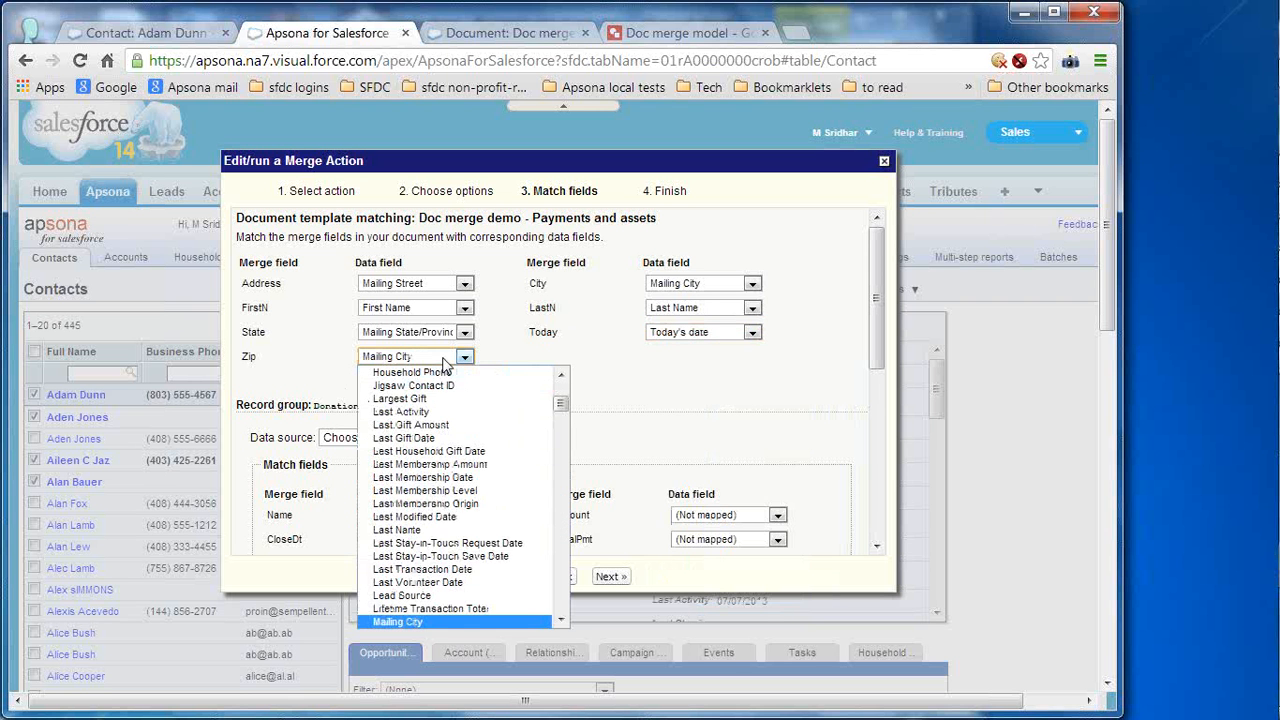
key(Down)
key(Down)
key(Down)
key(Down)
key(Down)
key(Up)
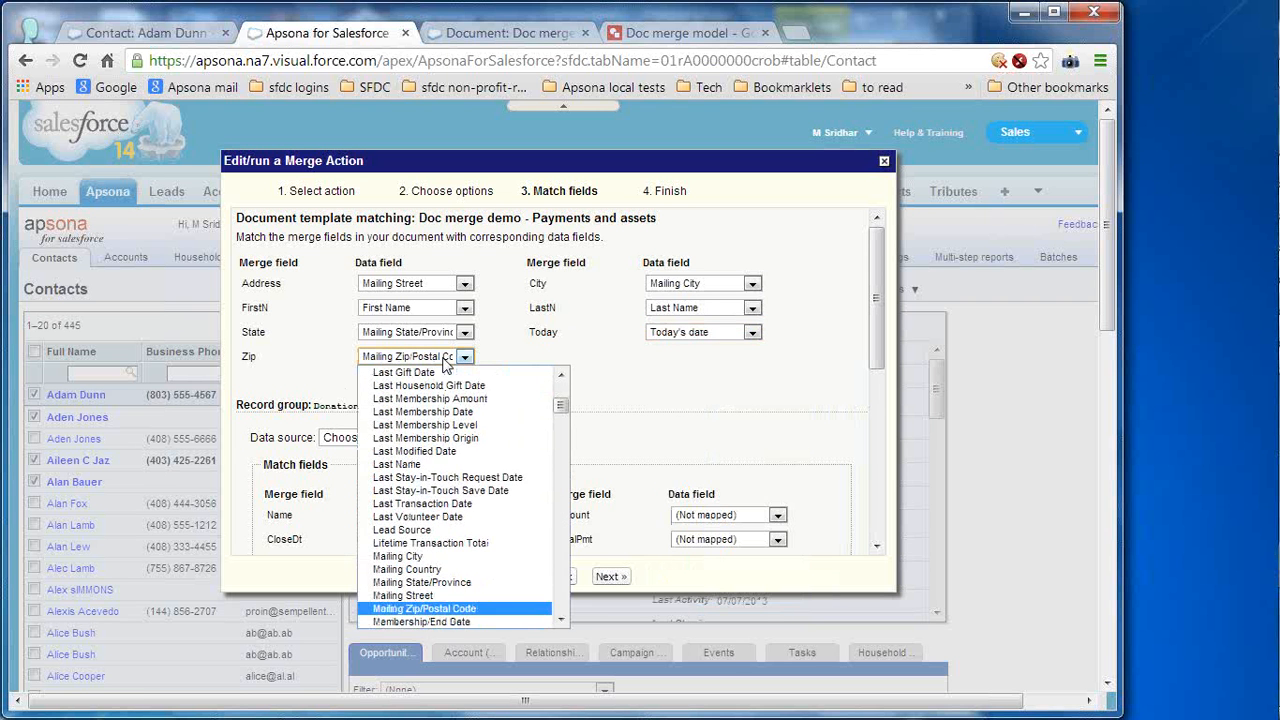
key(Return)
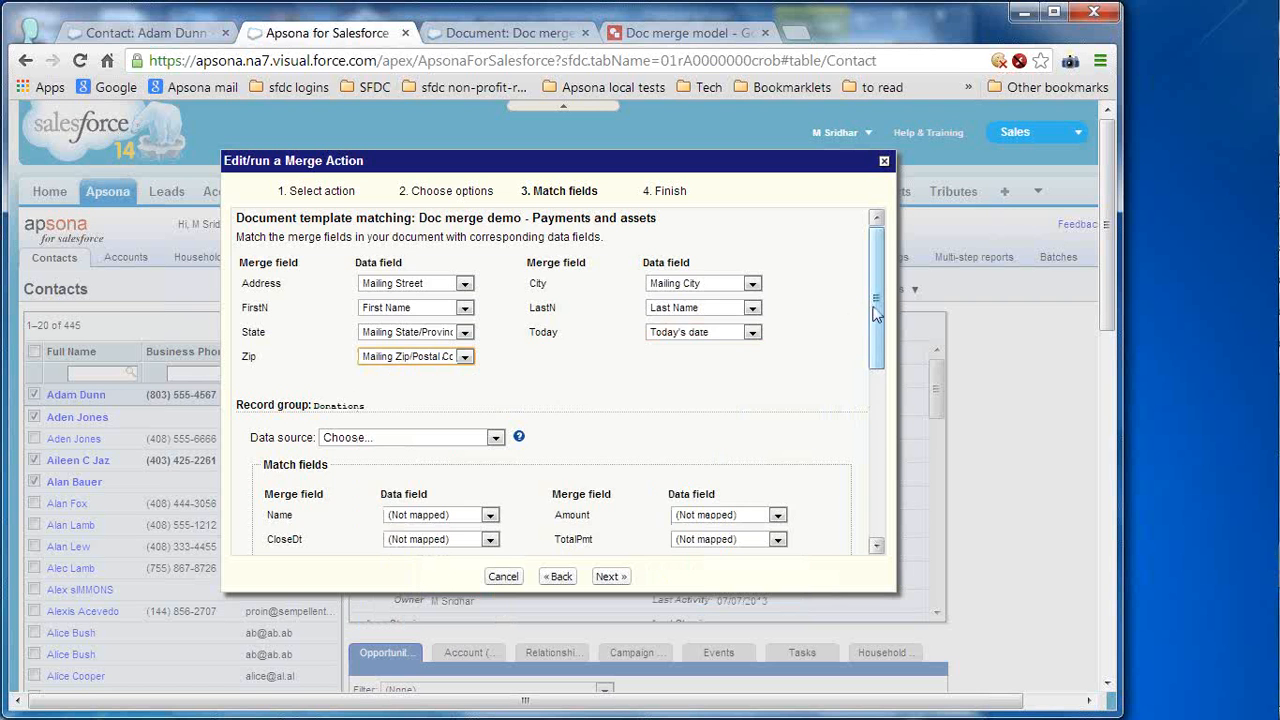
drag(876, 314, 878, 388)
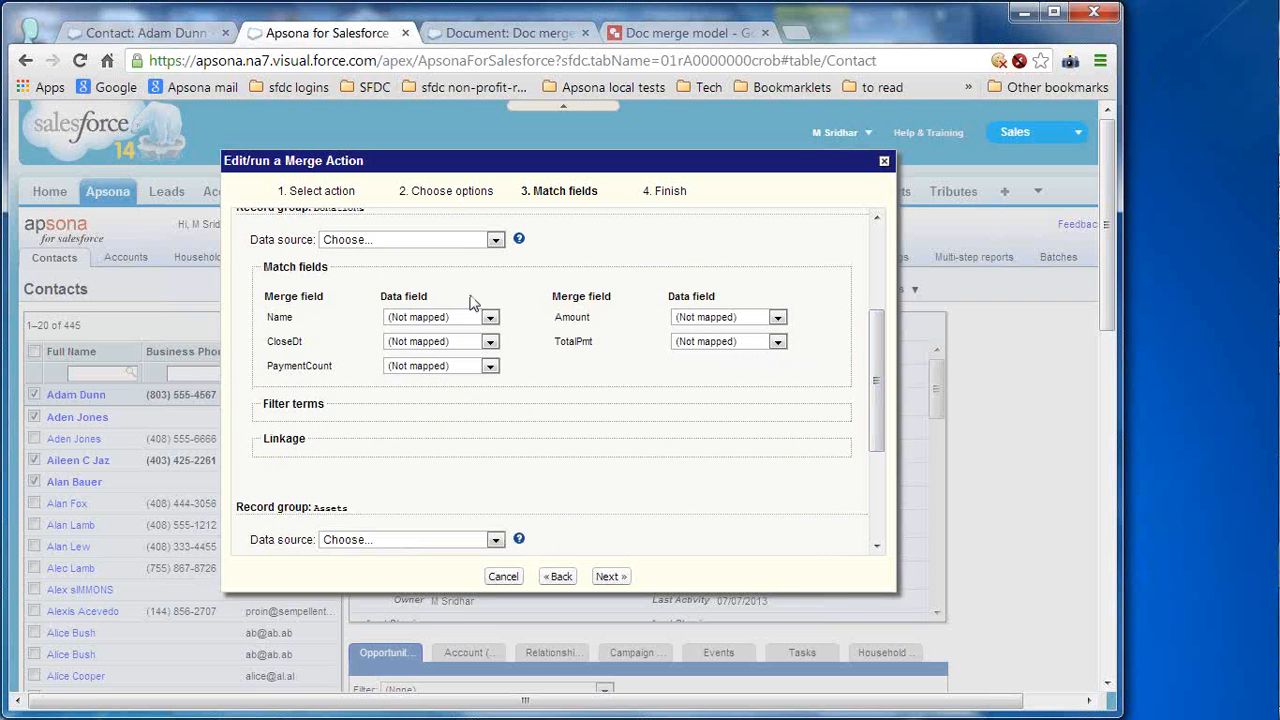
- Set the Donations record group's data source to the Doc merge demo report
click(463, 240)
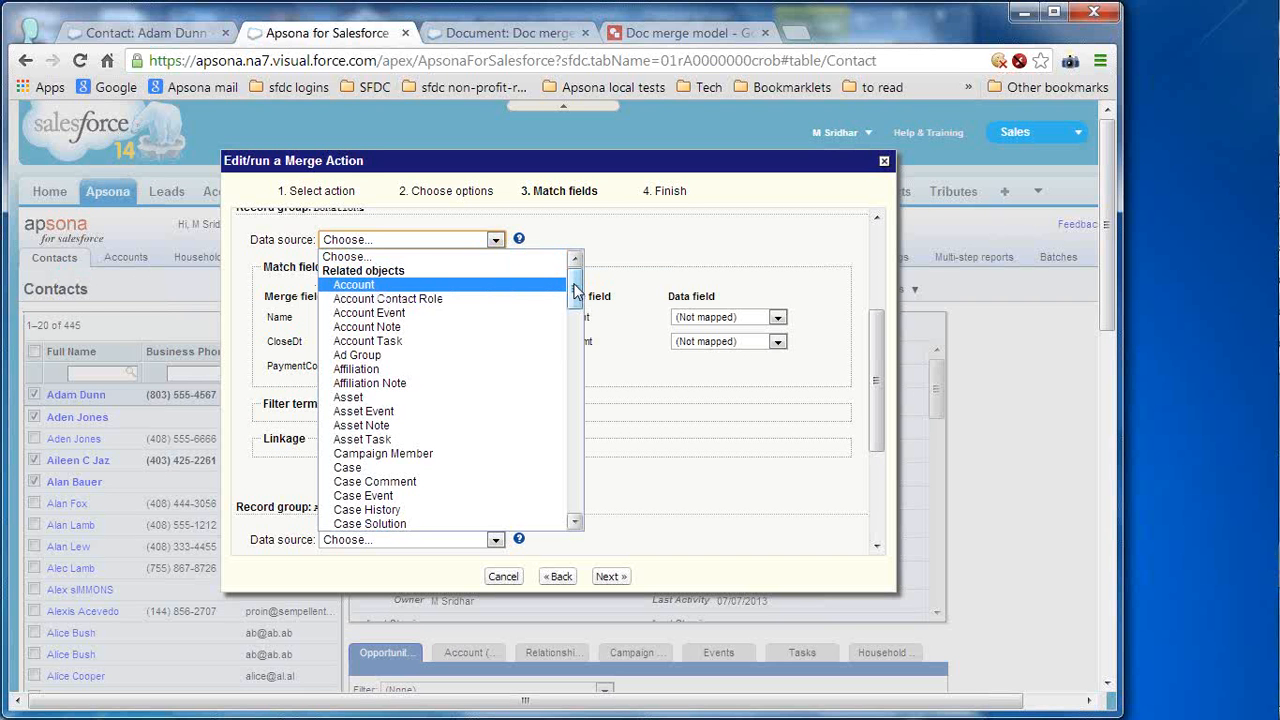
drag(575, 290, 588, 455)
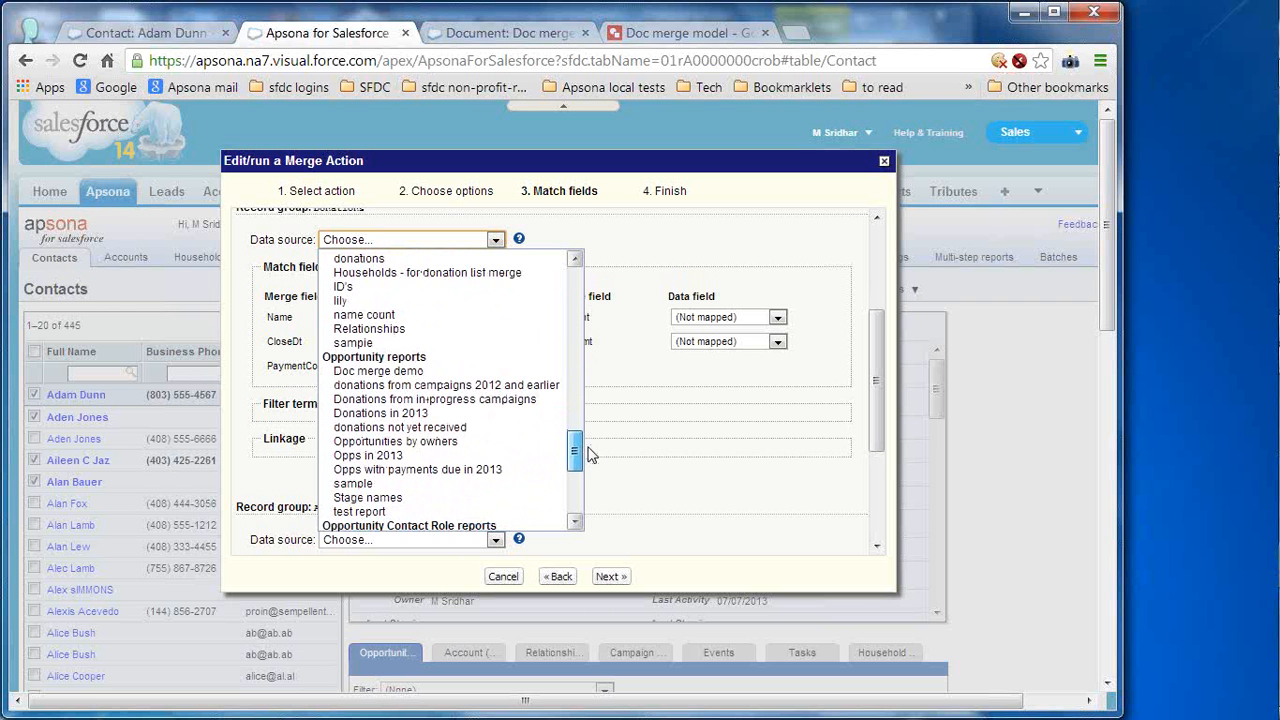
click(422, 371)
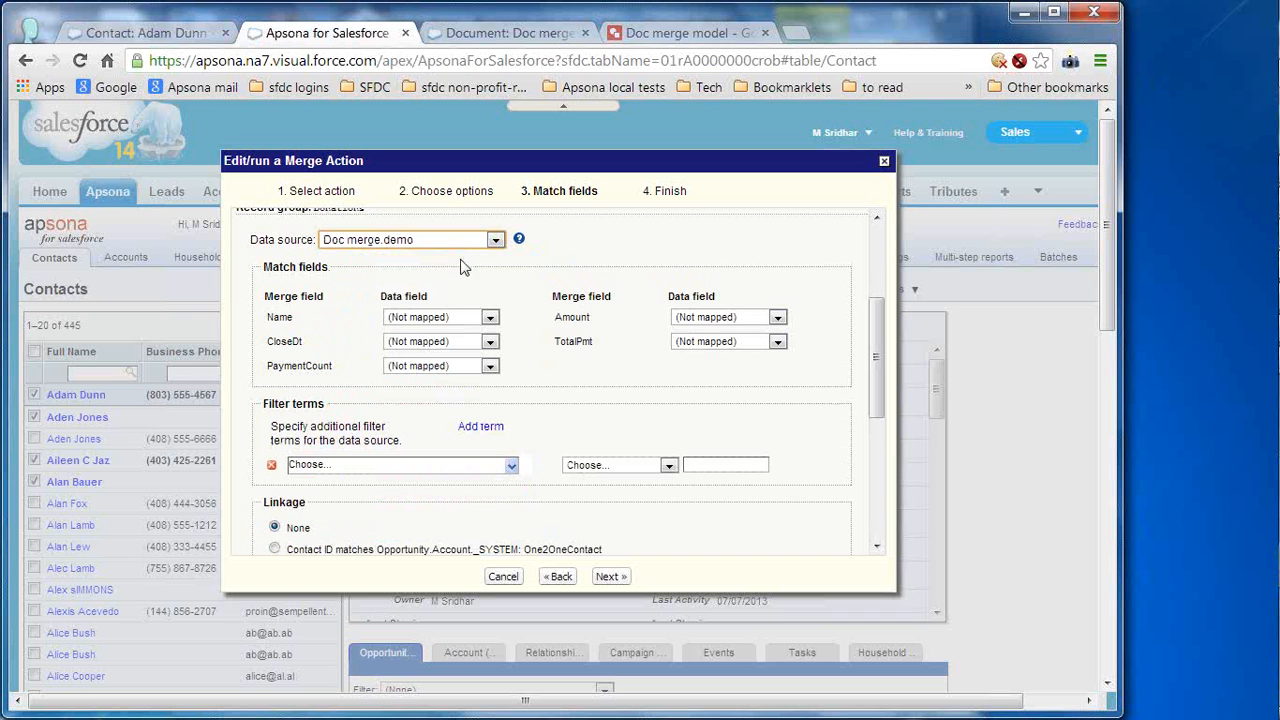
- Map Name to Name, CloseDt to Close Date: value, PaymentCount to # pmts, Amount to Amount, TotalPmt to Payment Amount: Sum
click(490, 318)
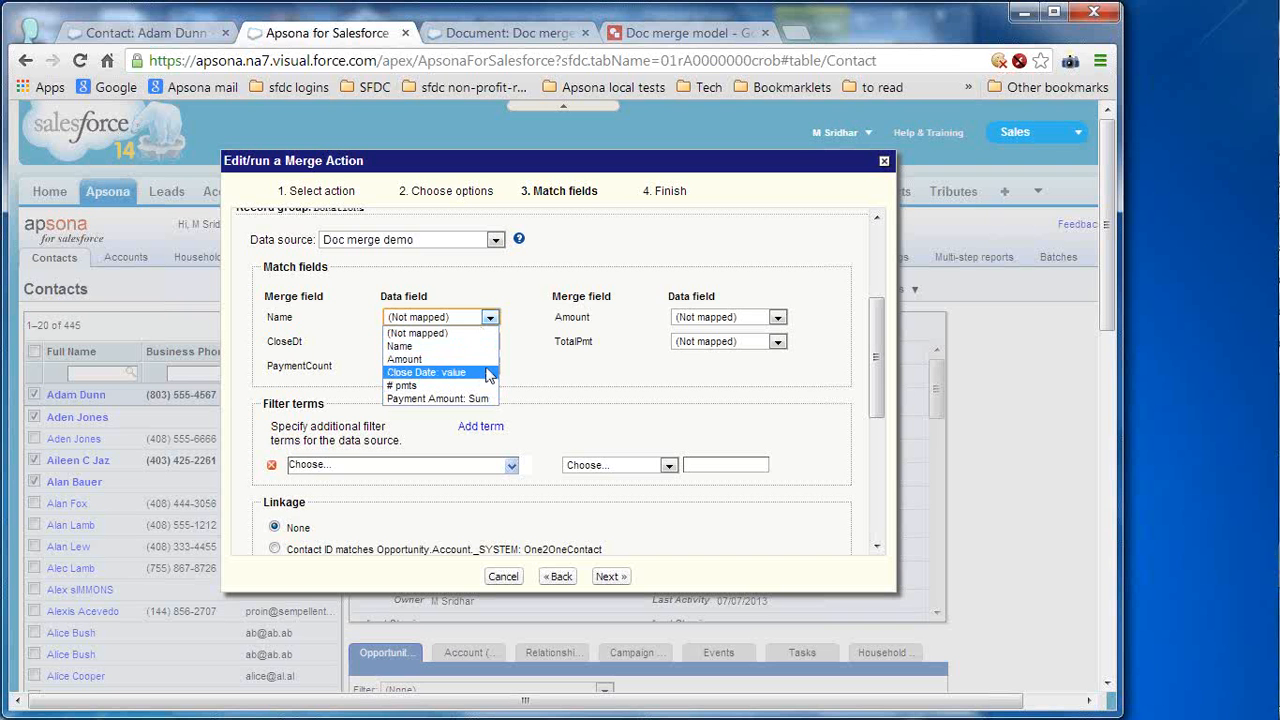
click(447, 347)
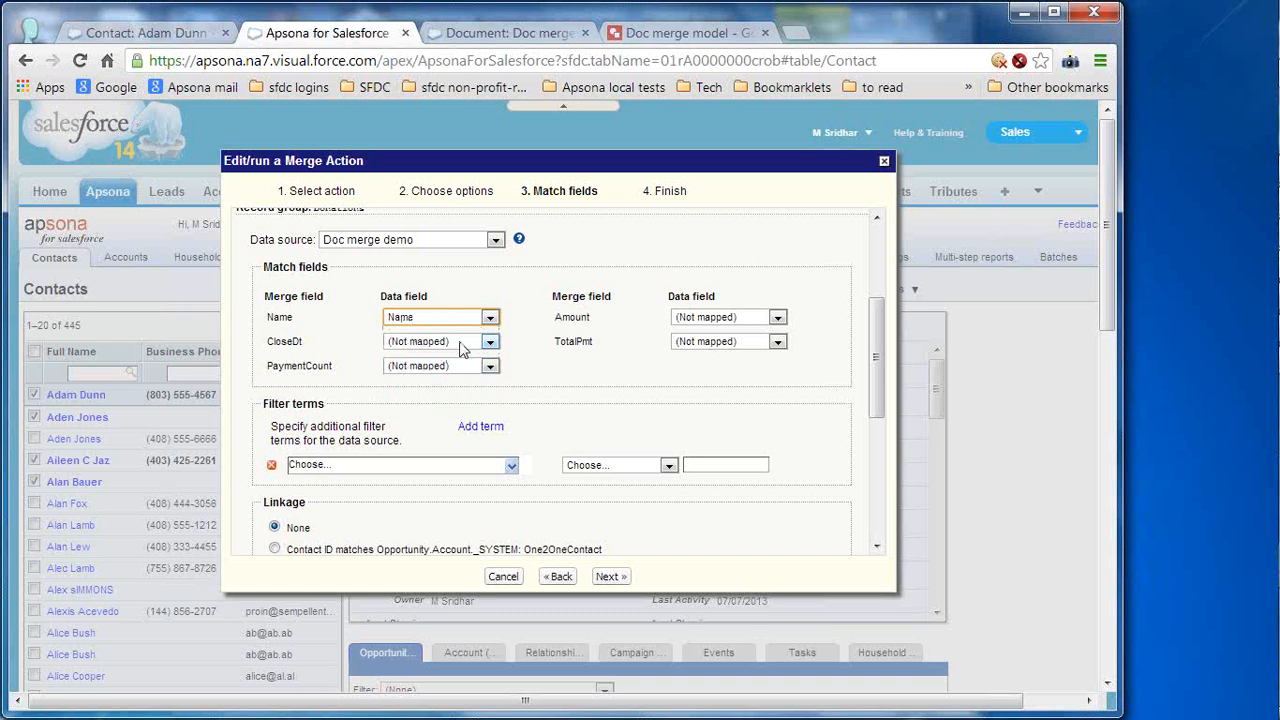
click(488, 342)
click(465, 400)
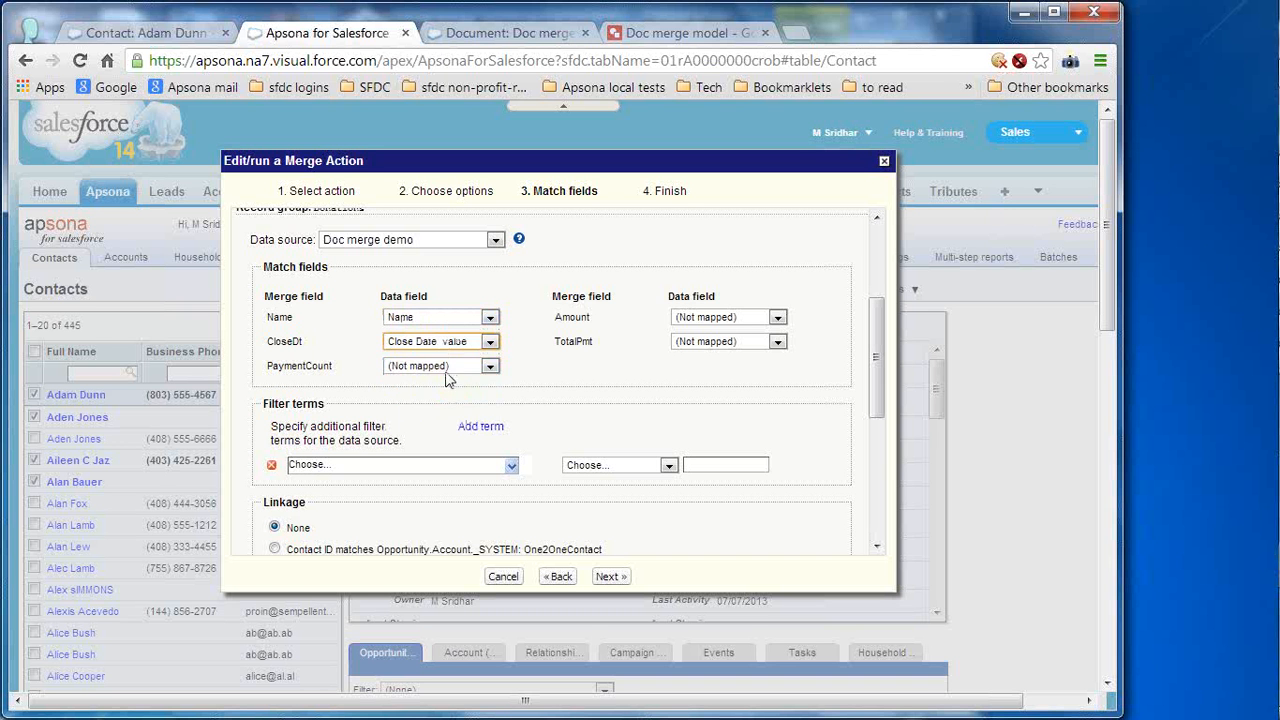
click(452, 368)
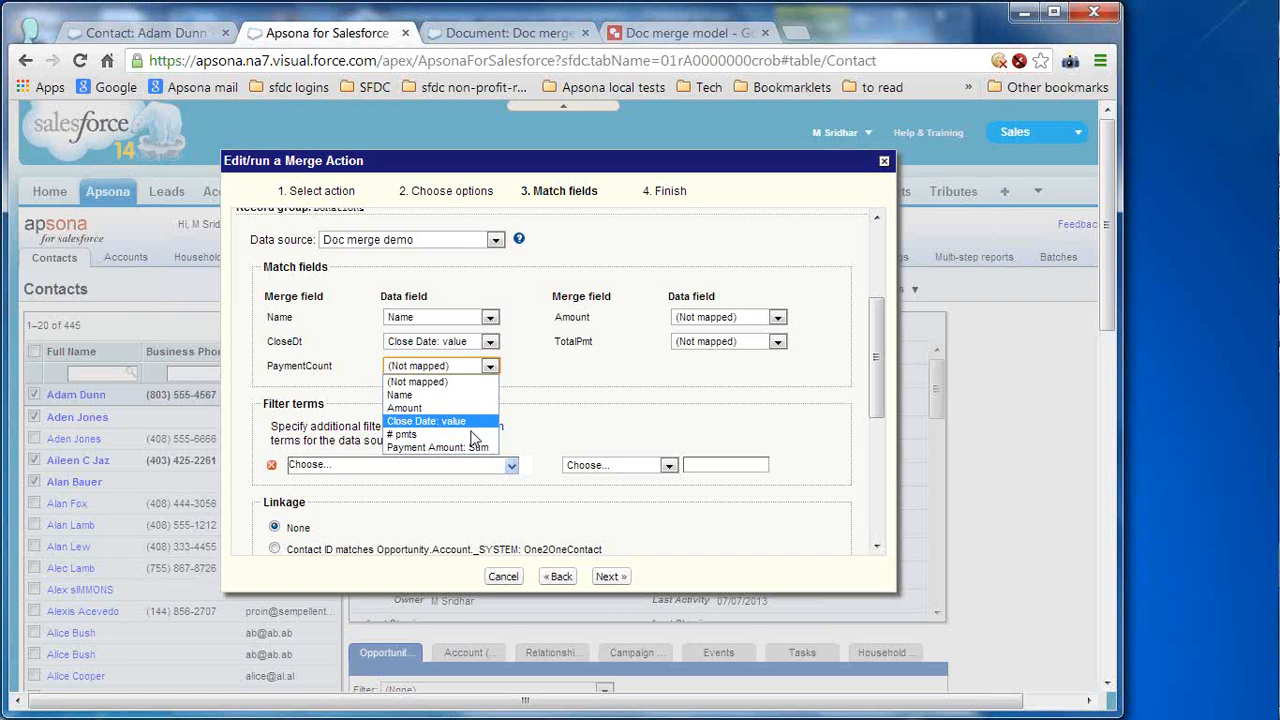
click(478, 434)
click(759, 318)
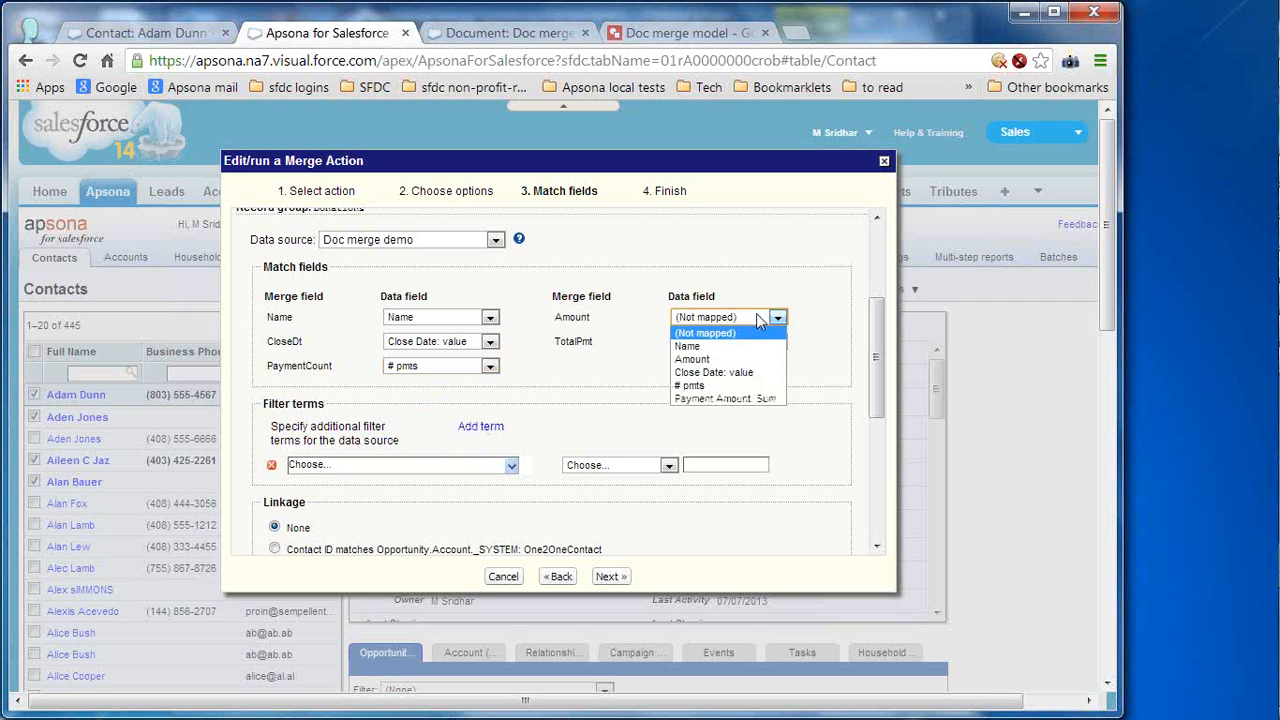
click(738, 362)
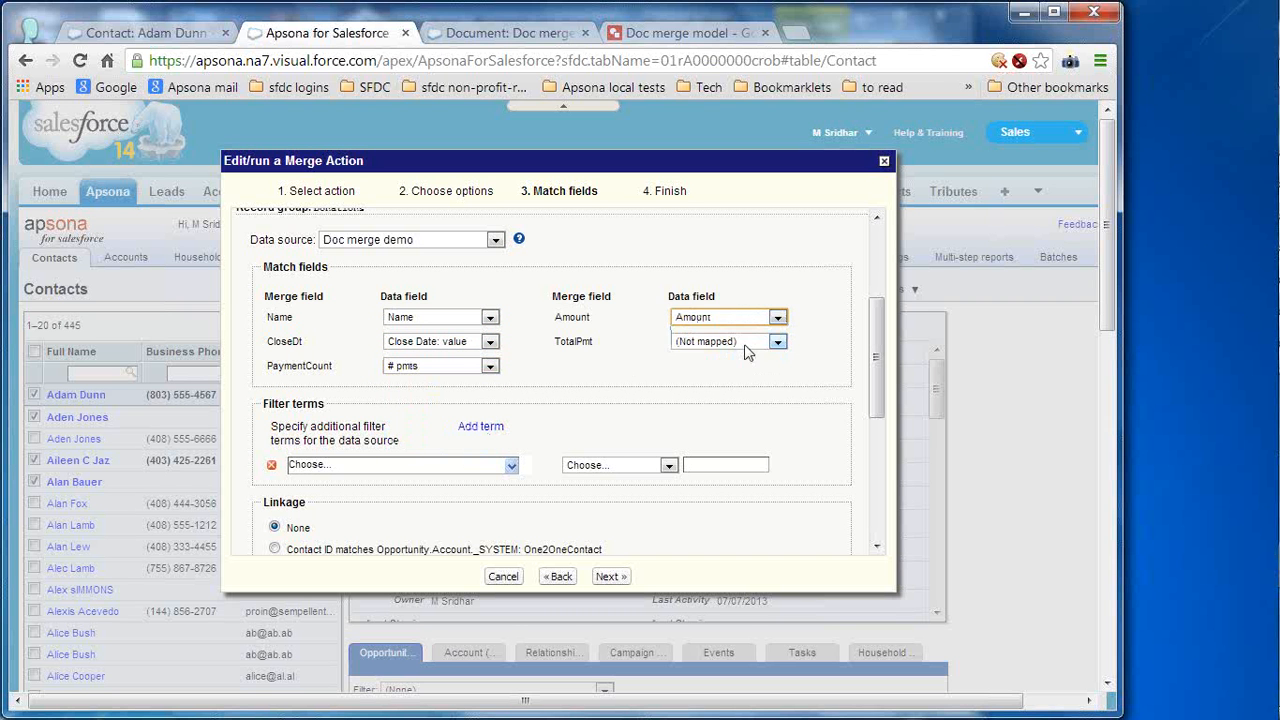
click(744, 342)
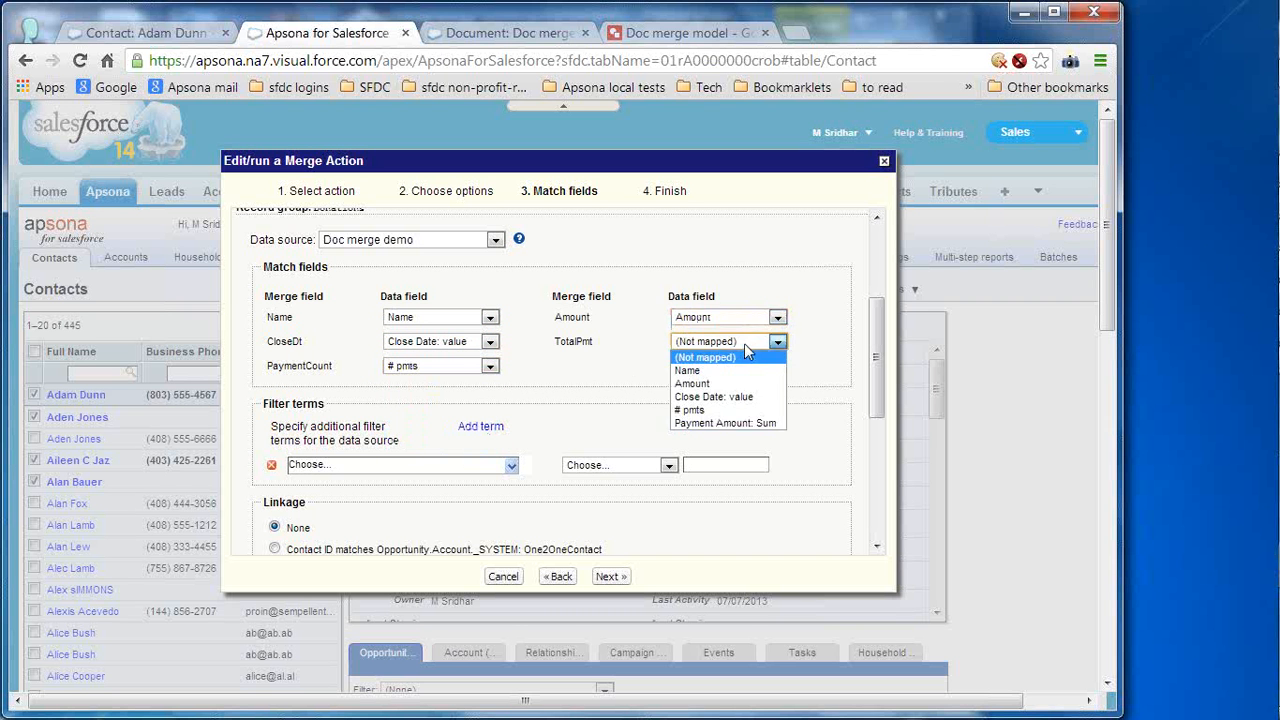
click(768, 426)
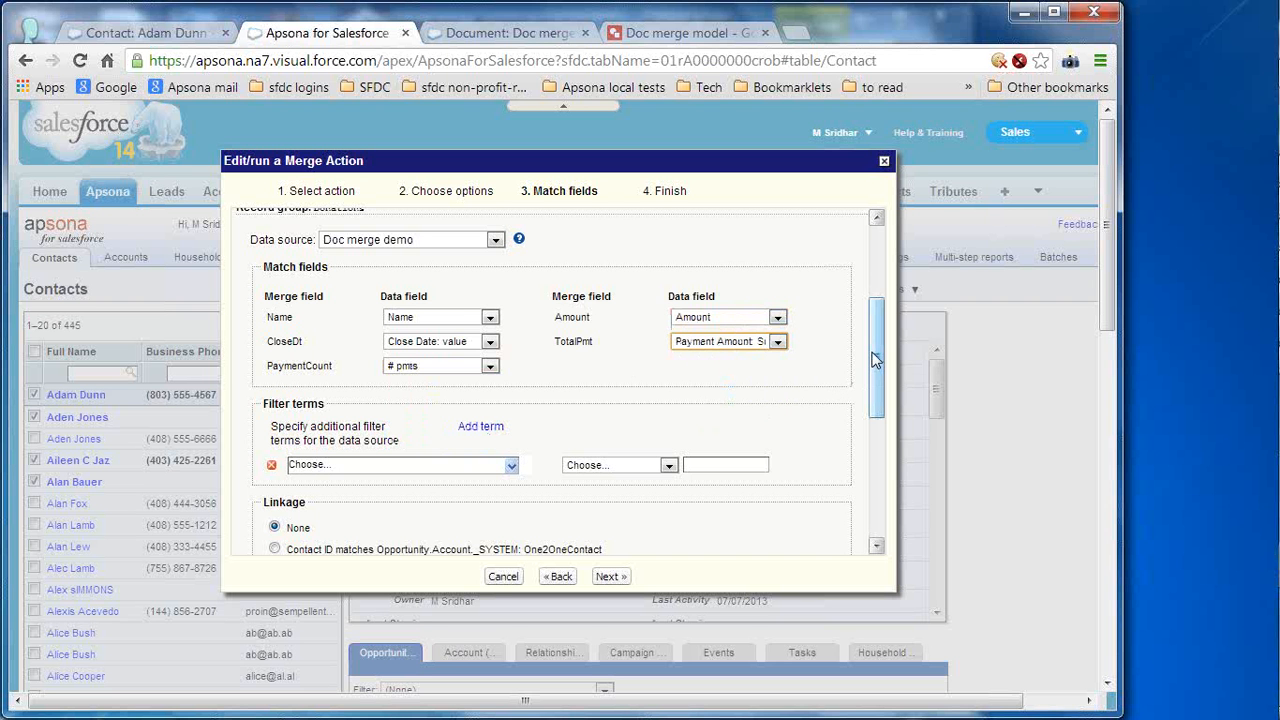
- Remove the empty Donations filter term and link Contact ID via Opportunity.Account._SYSTEM: One2OneContact
drag(873, 353, 874, 379)
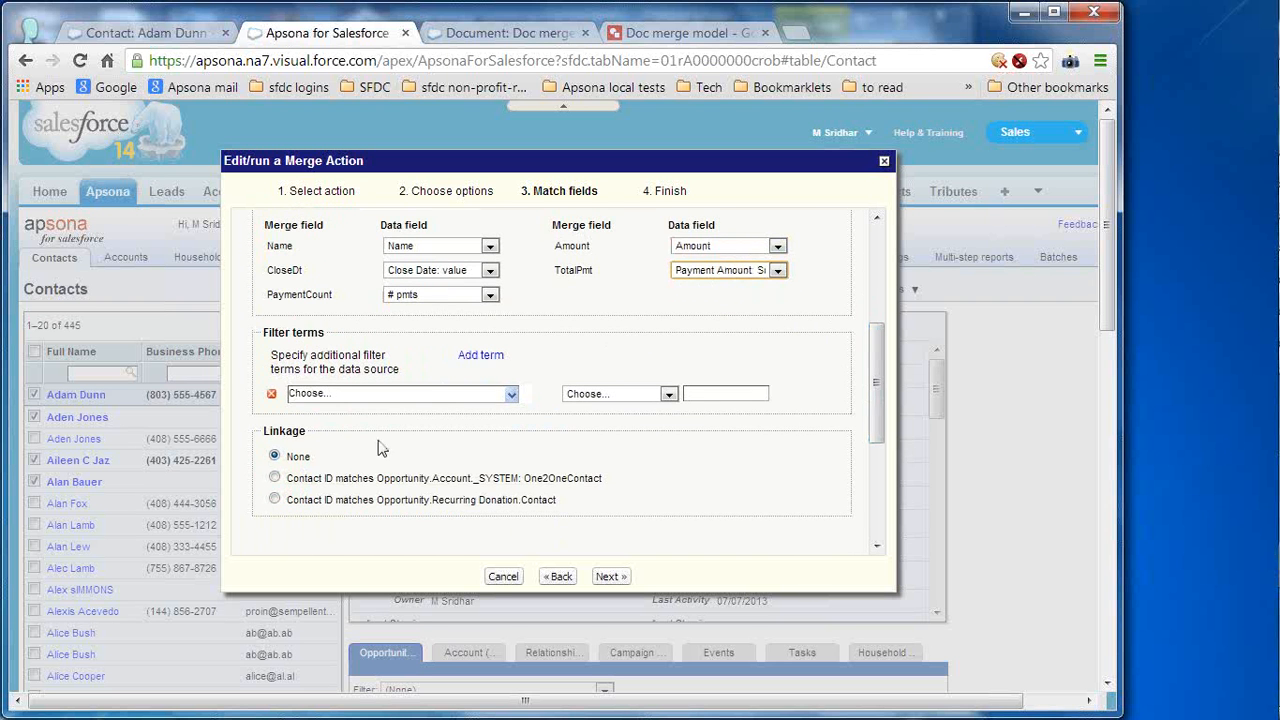
click(274, 396)
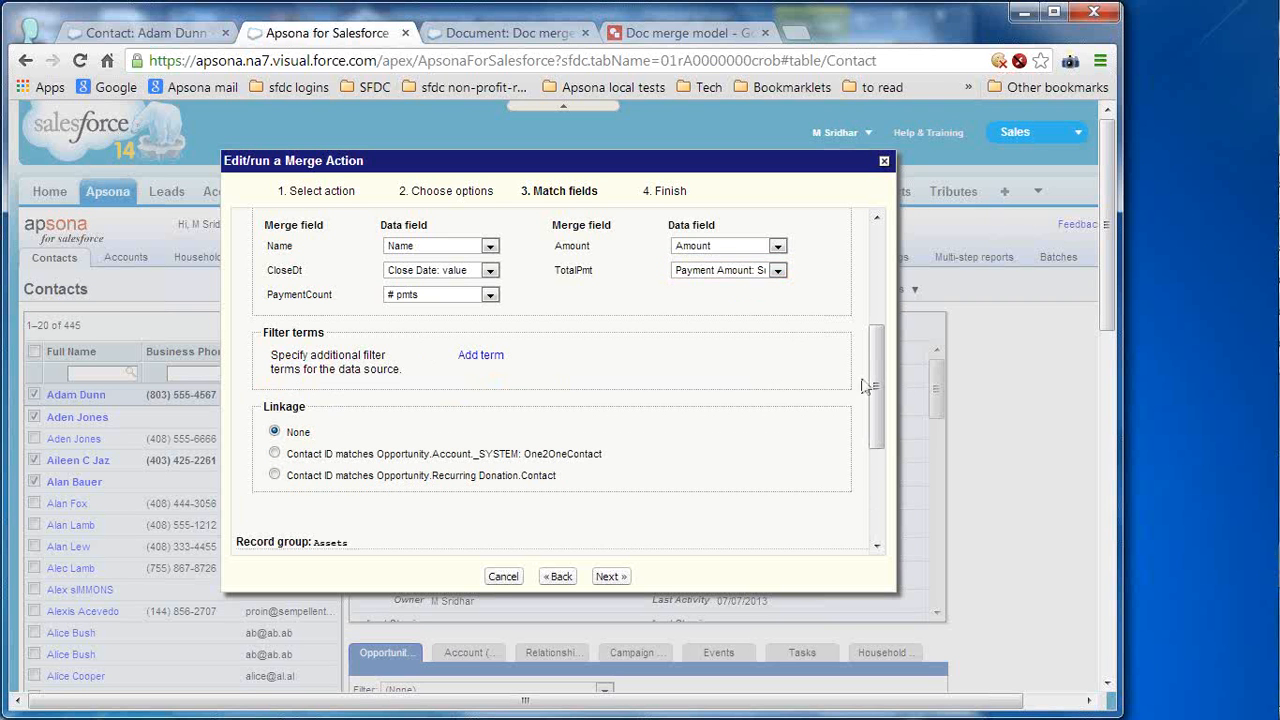
drag(875, 386, 880, 423)
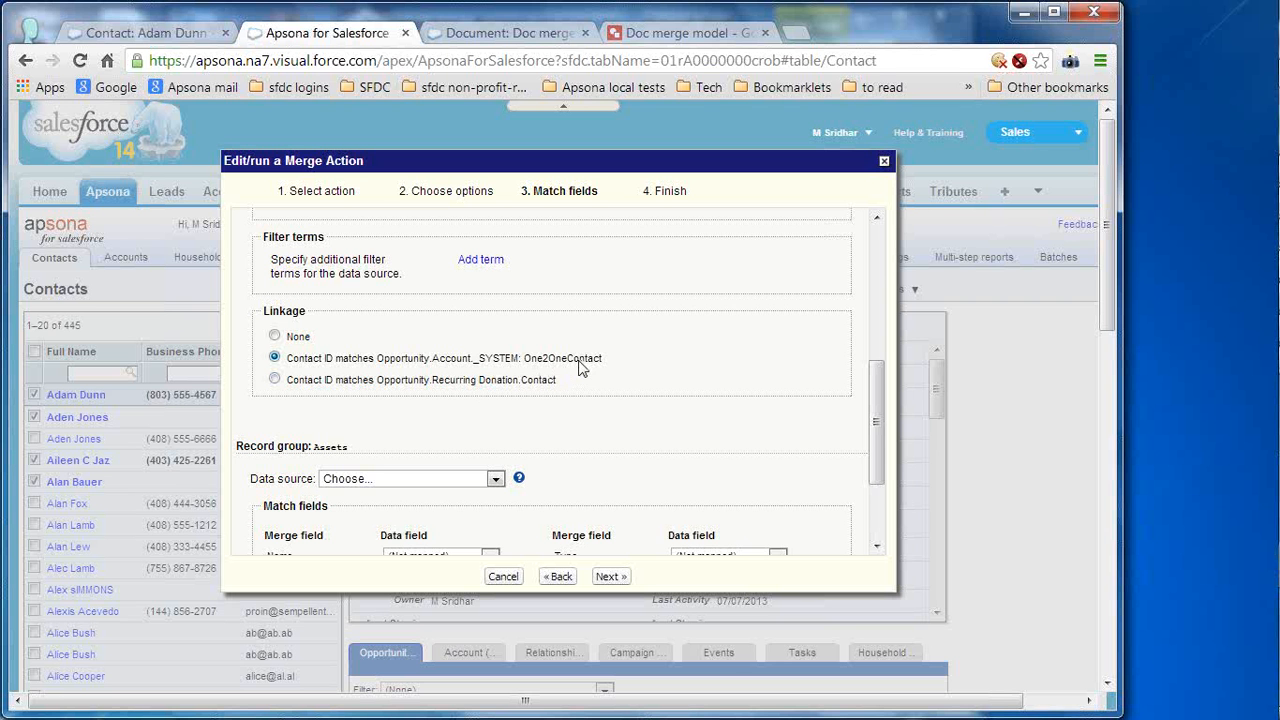
click(700, 33)
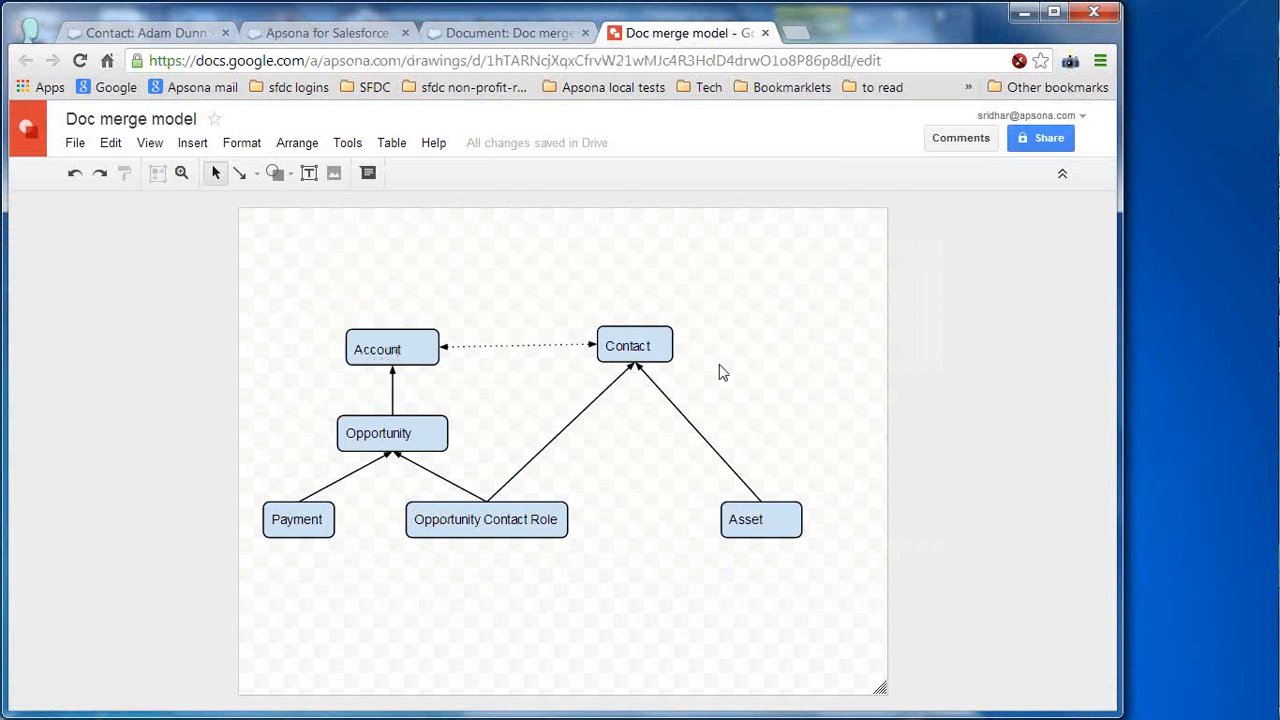
- Inspect the Account and Opportunity boxes in the Doc merge model diagram, then return to the Apsona merge dialog
click(427, 335)
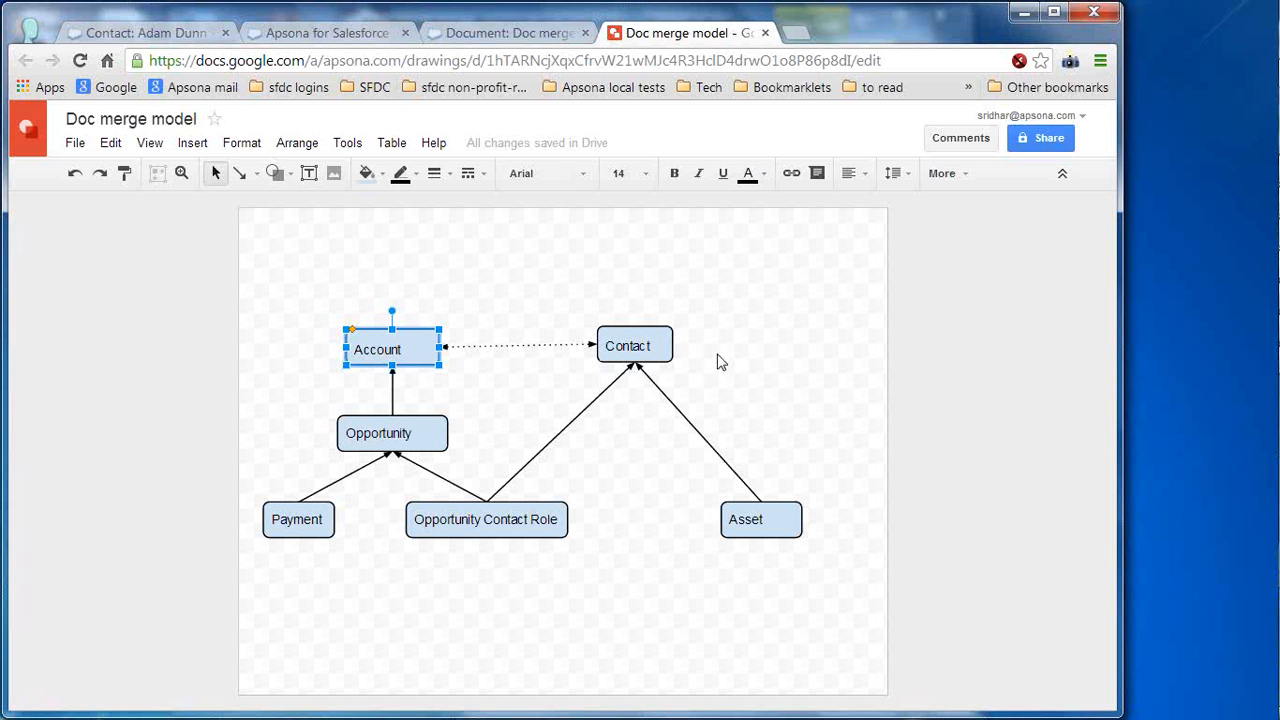
click(432, 431)
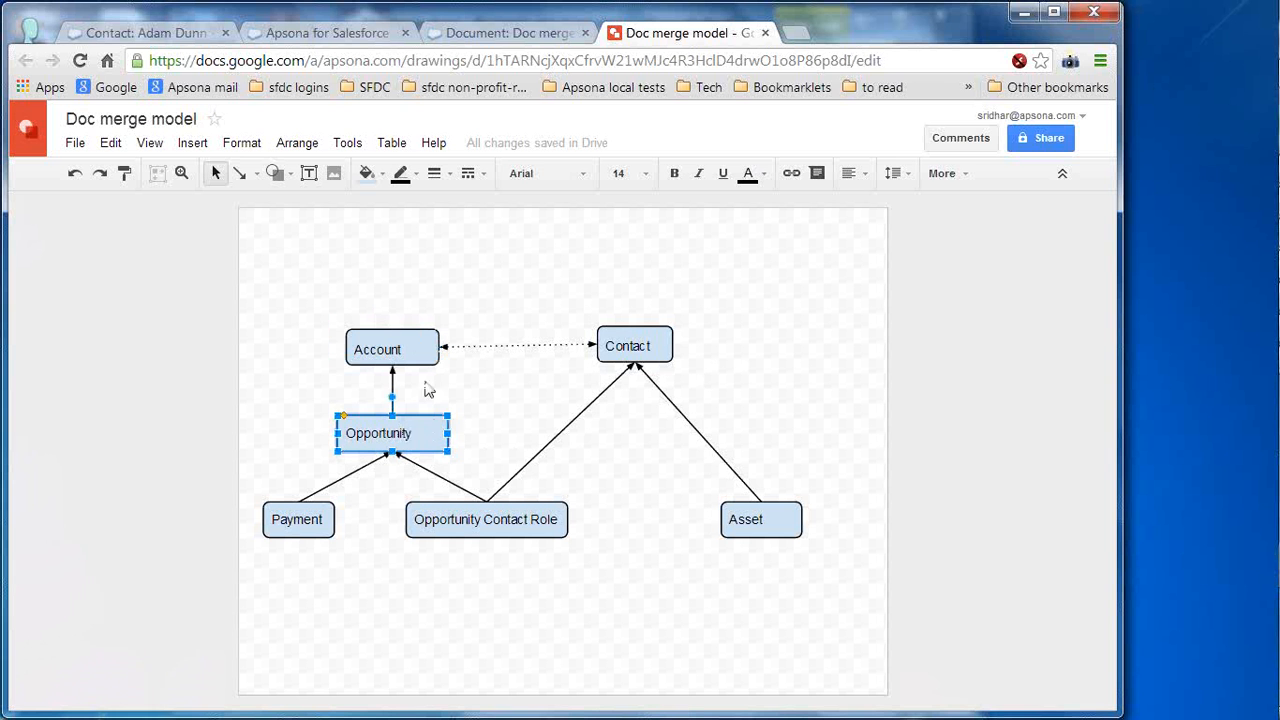
click(416, 341)
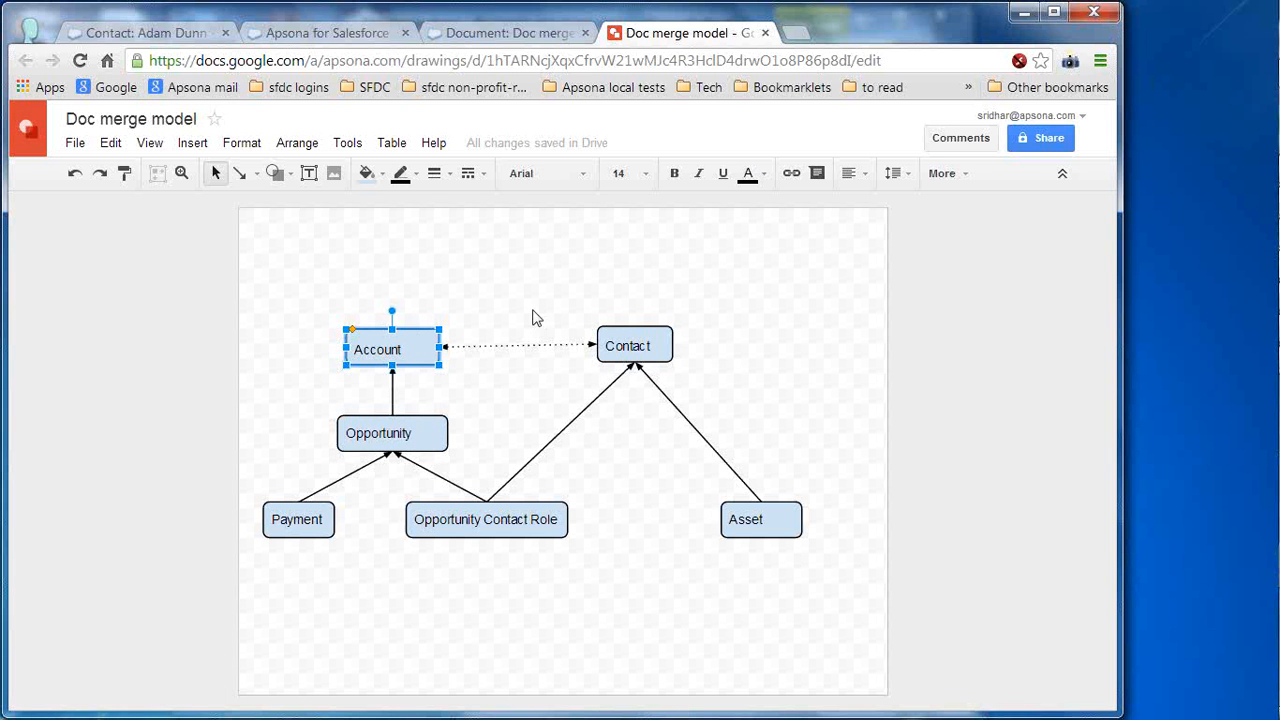
click(327, 33)
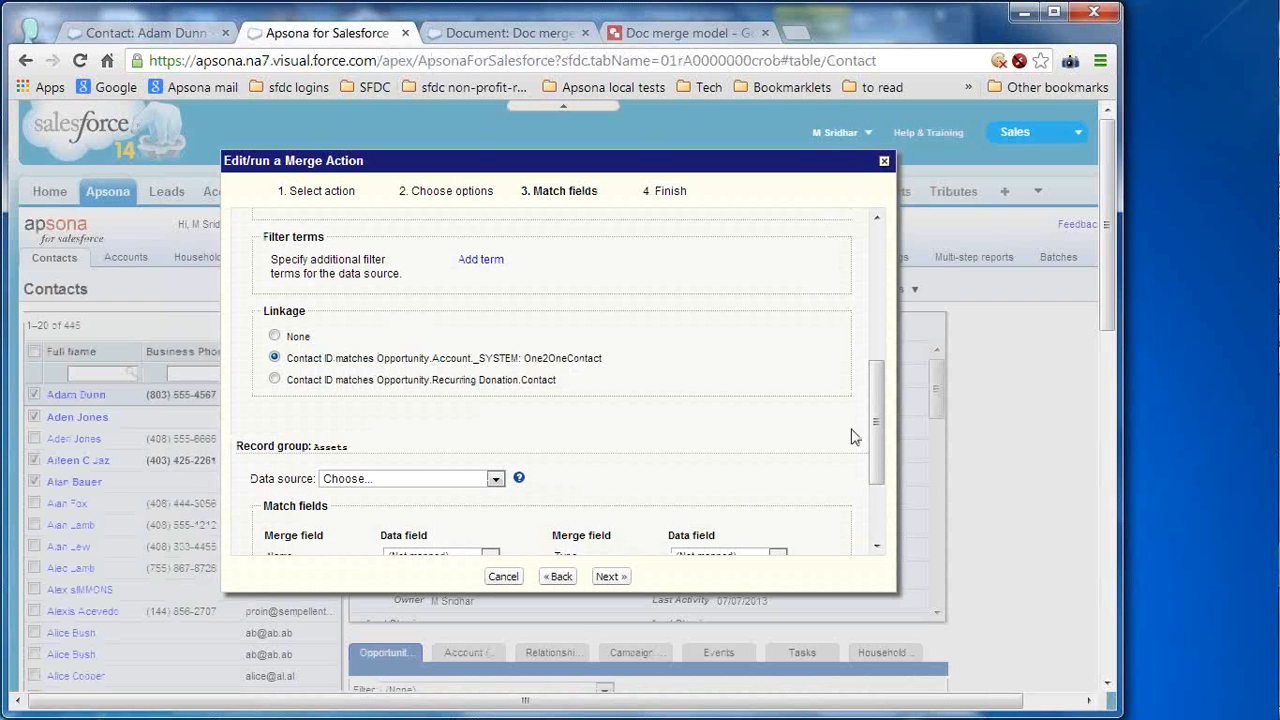
- Source the Assets group from Asset records, mapping Name to Asset Name, Type to Asset Type, Date to Created Date
drag(877, 421, 876, 511)
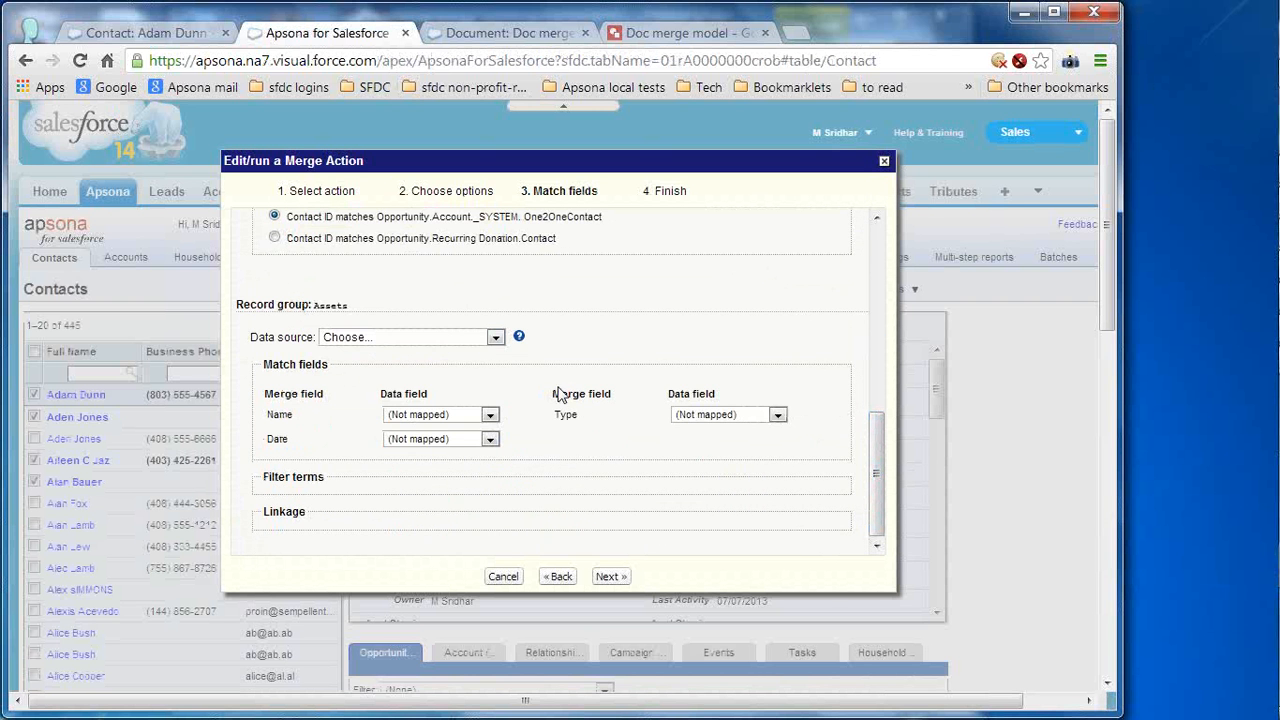
click(496, 339)
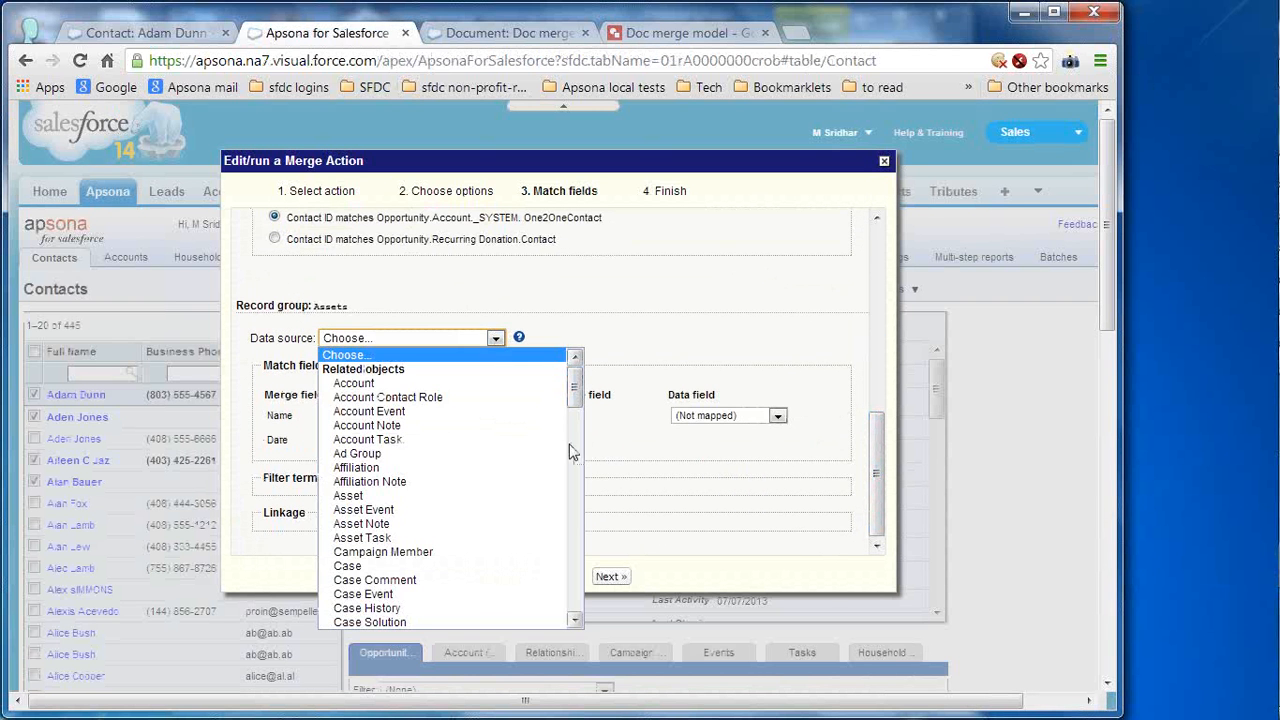
click(448, 495)
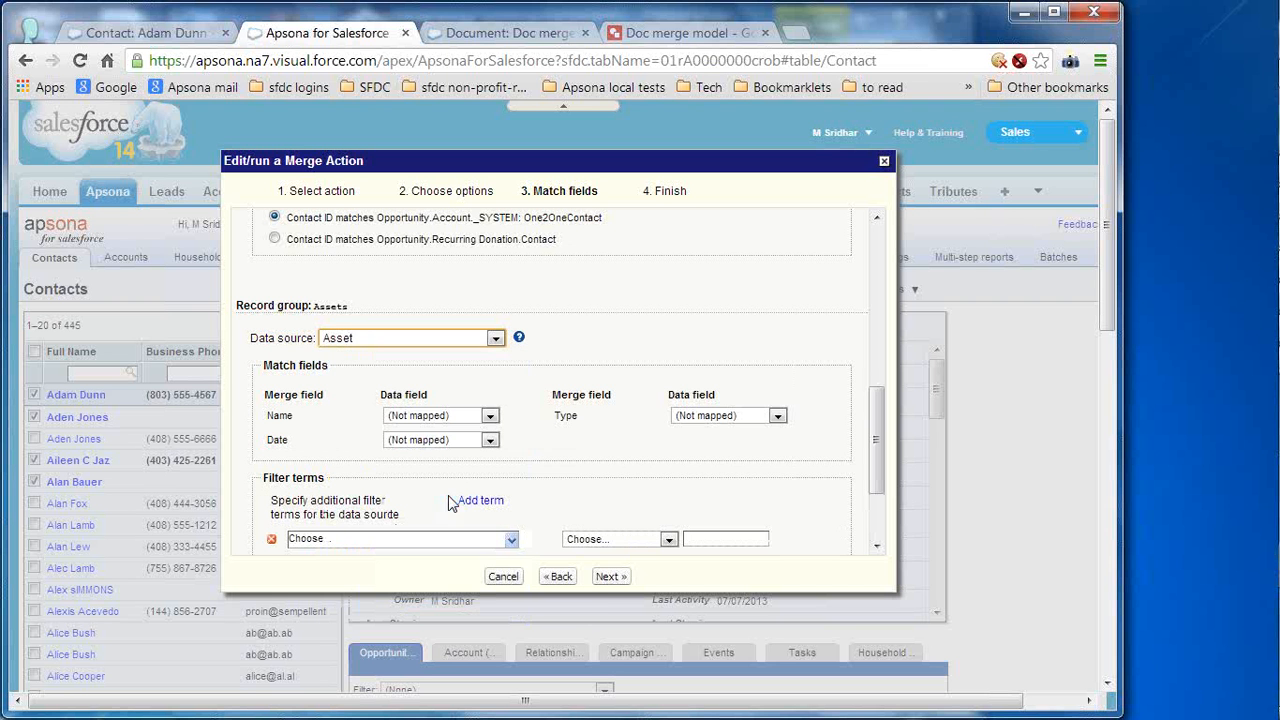
click(480, 416)
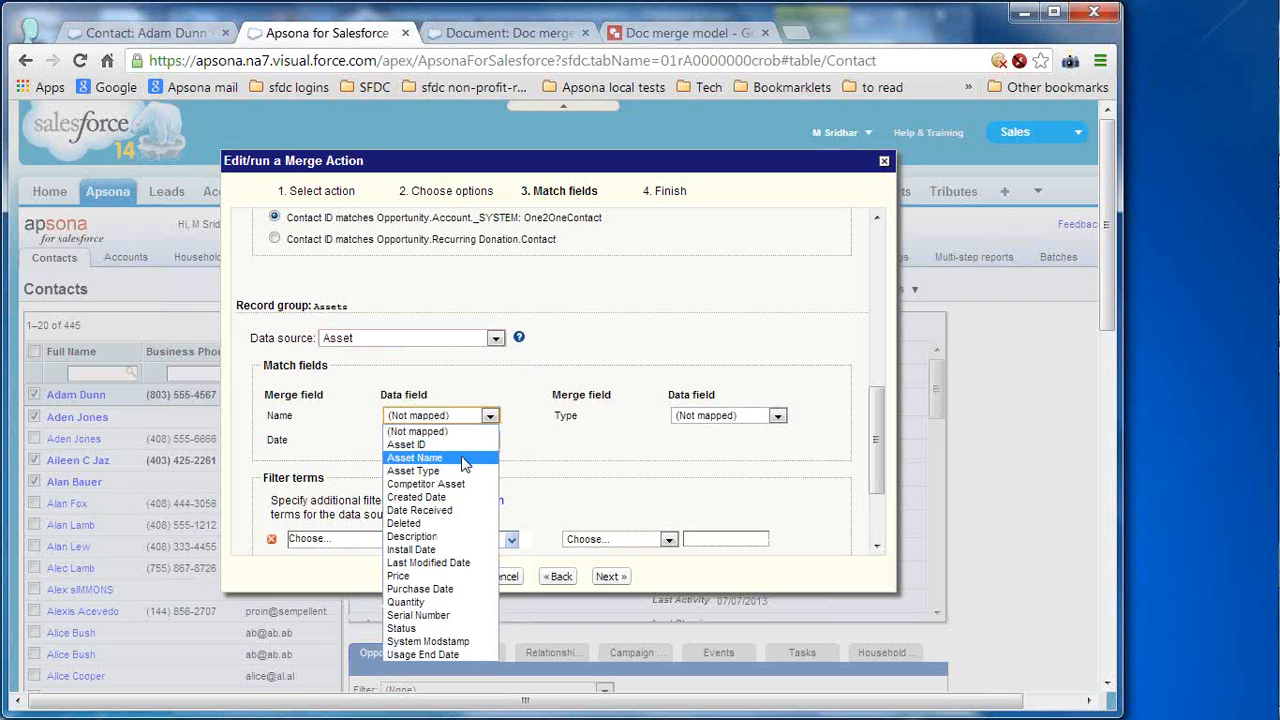
click(463, 459)
click(742, 427)
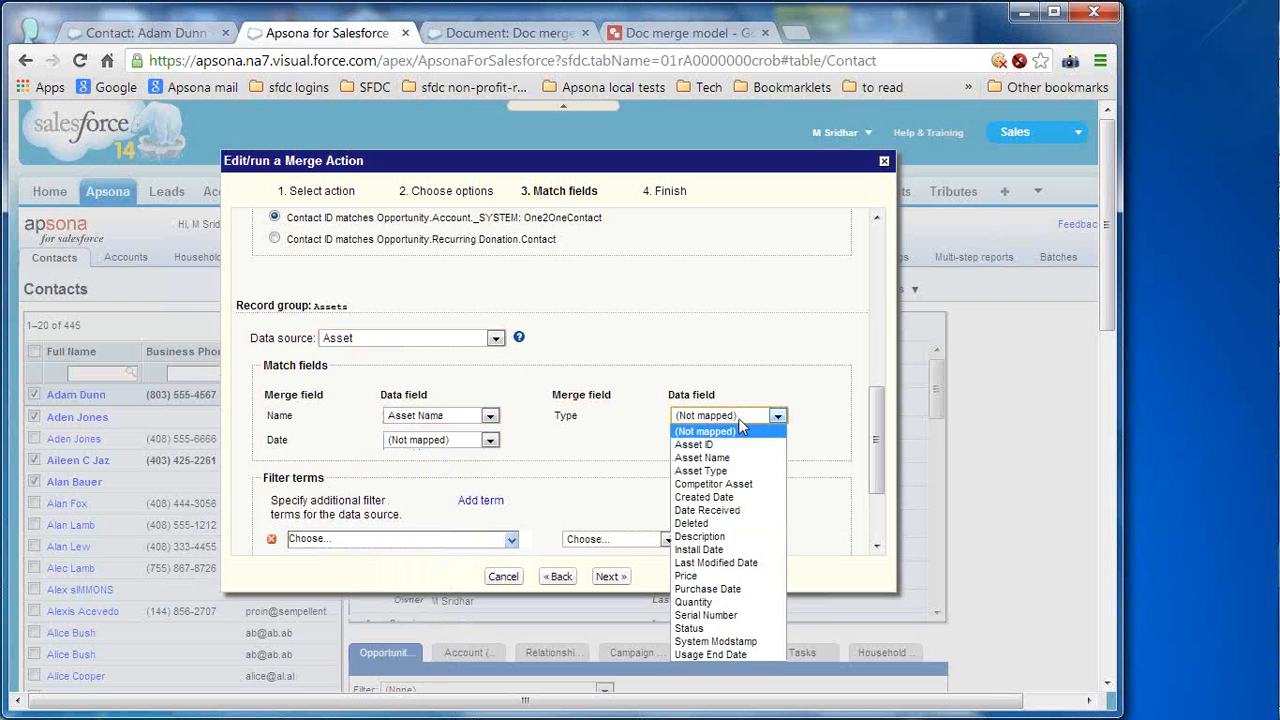
click(745, 467)
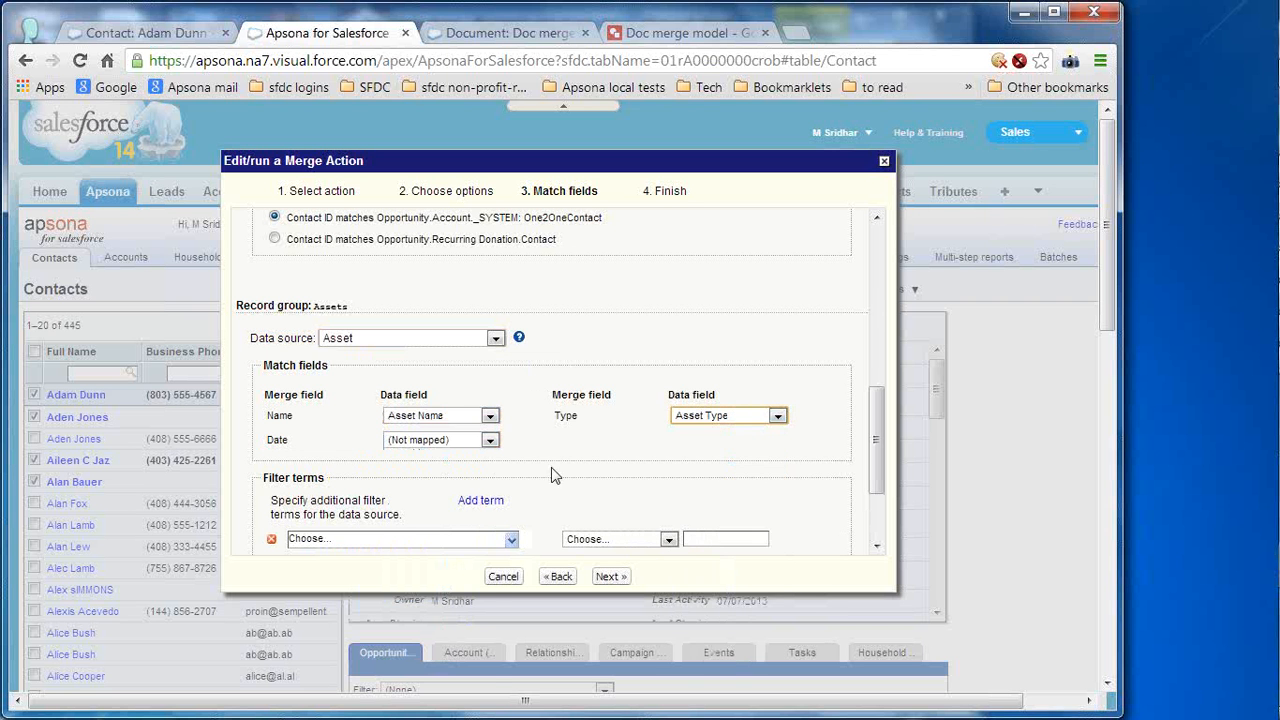
click(466, 442)
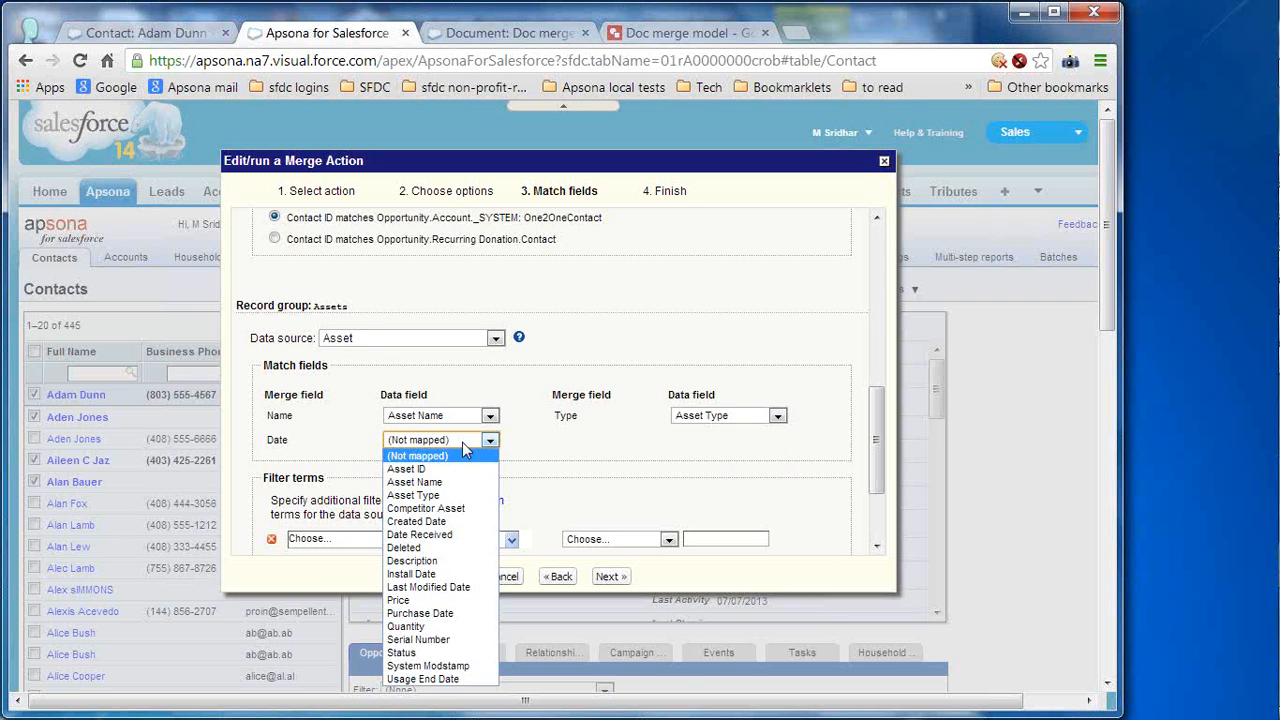
click(480, 522)
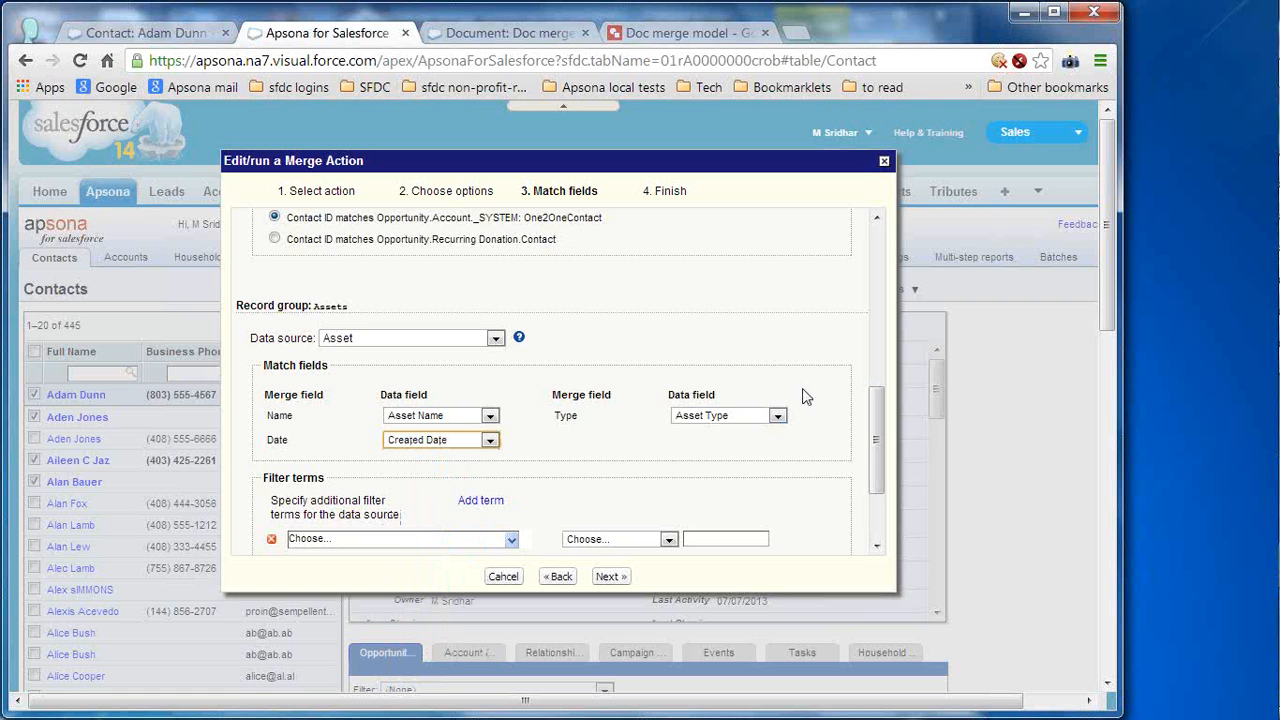
- Remove the empty Assets filter term, link via Asset.Contact, and advance to the Finish step
drag(877, 438, 877, 506)
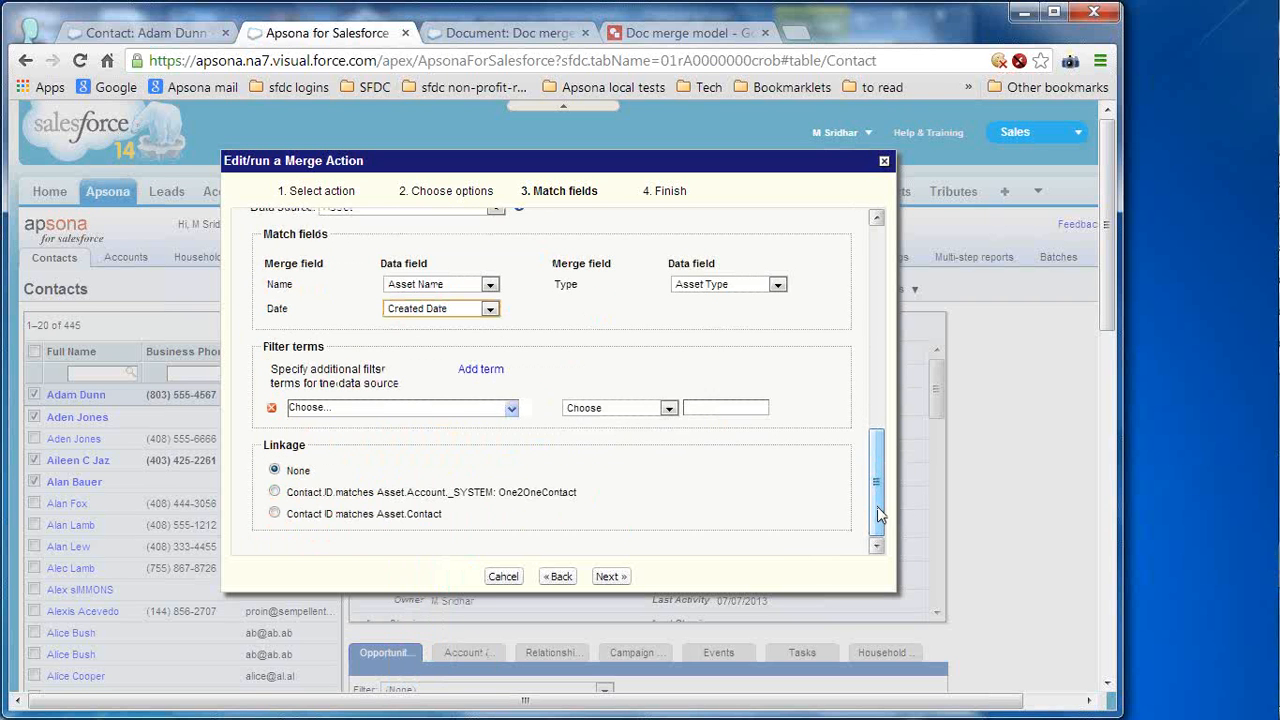
click(271, 407)
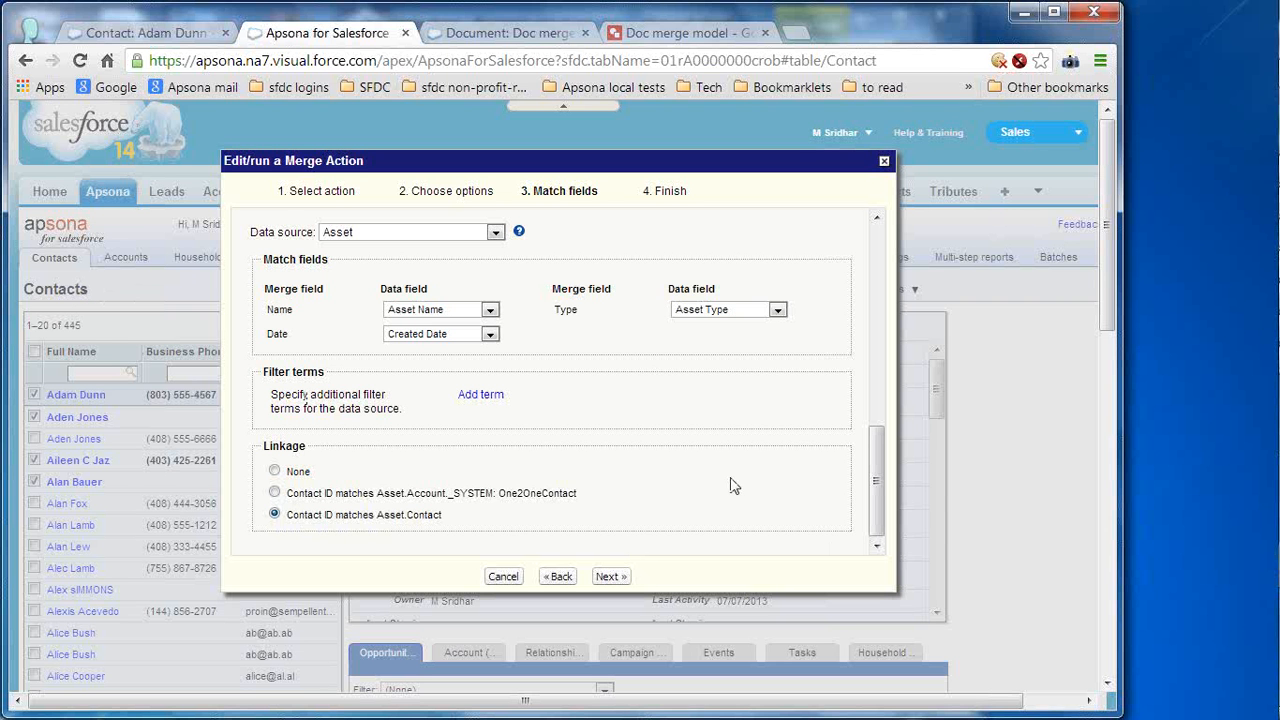
click(878, 361)
drag(878, 361, 877, 487)
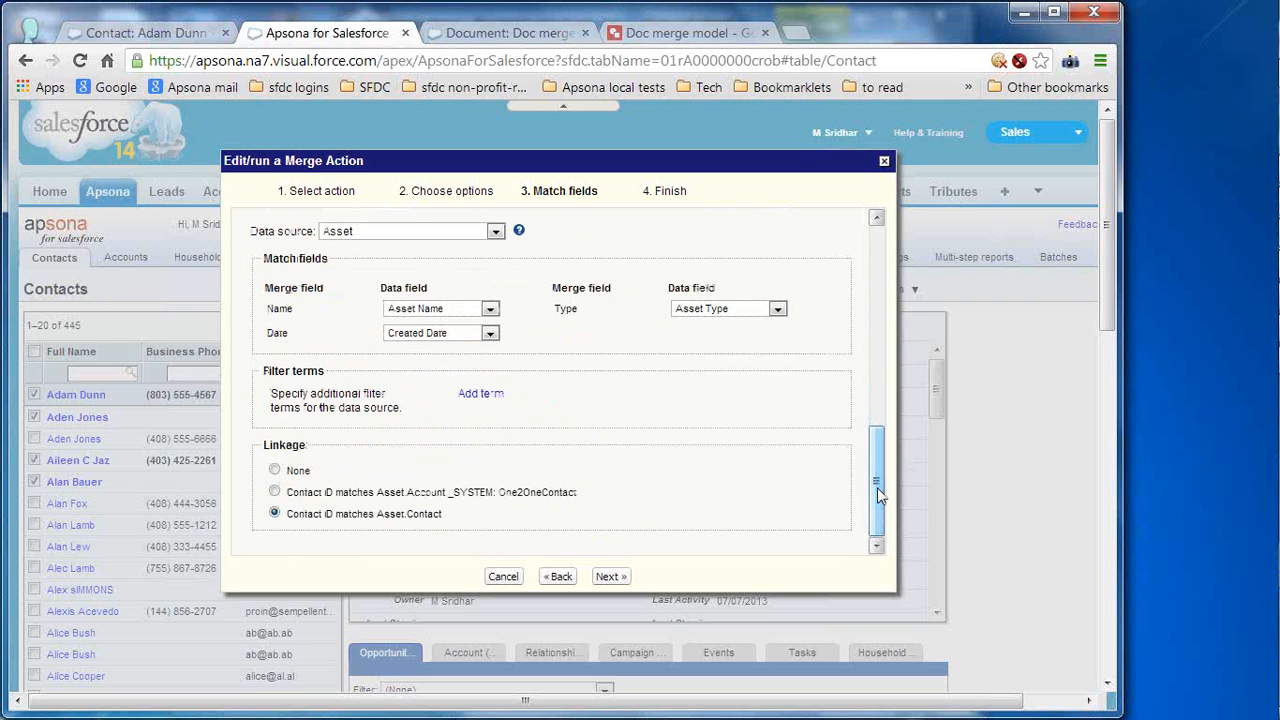
click(612, 576)
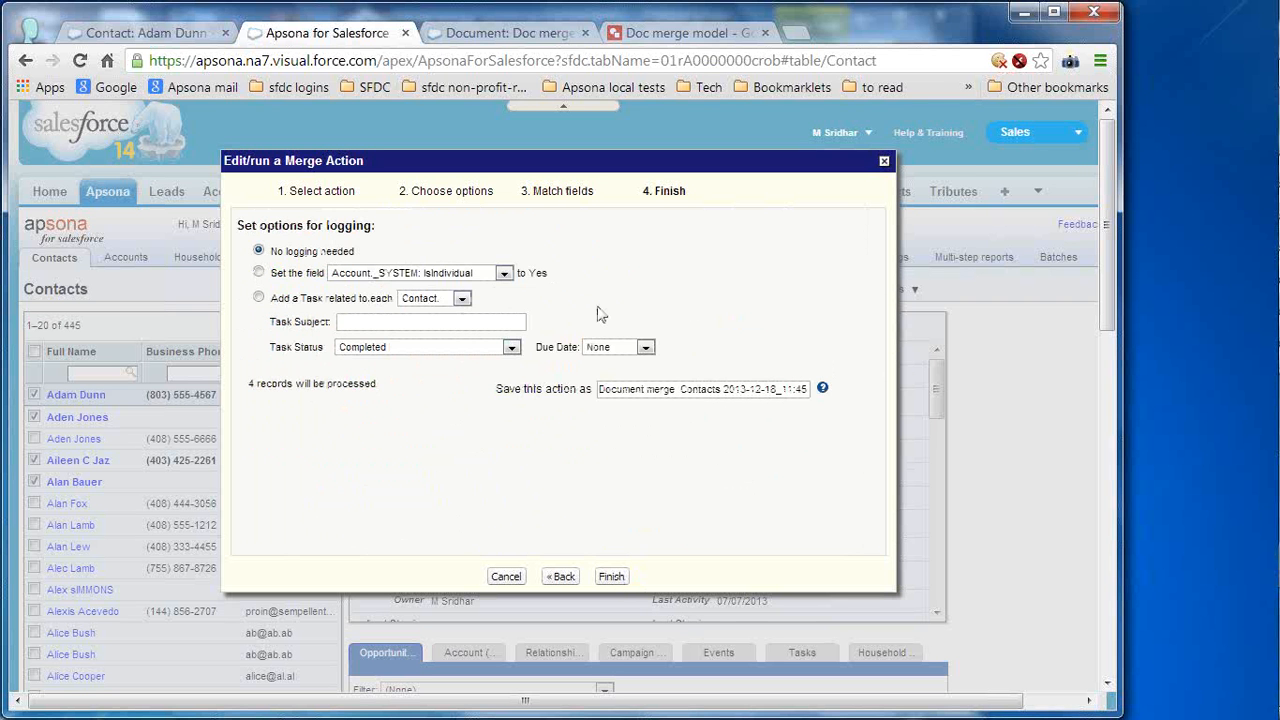
- Review the logging field list and keep 'No logging needed'
click(505, 275)
click(505, 275)
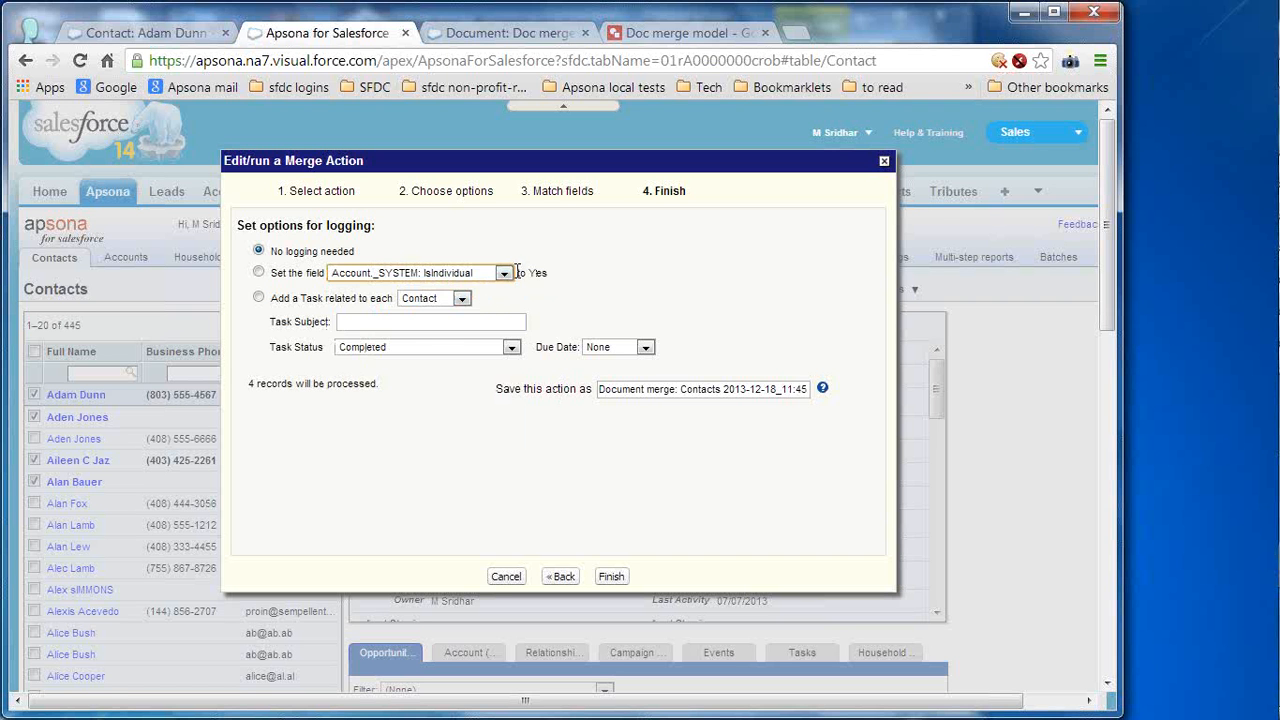
click(506, 274)
click(655, 260)
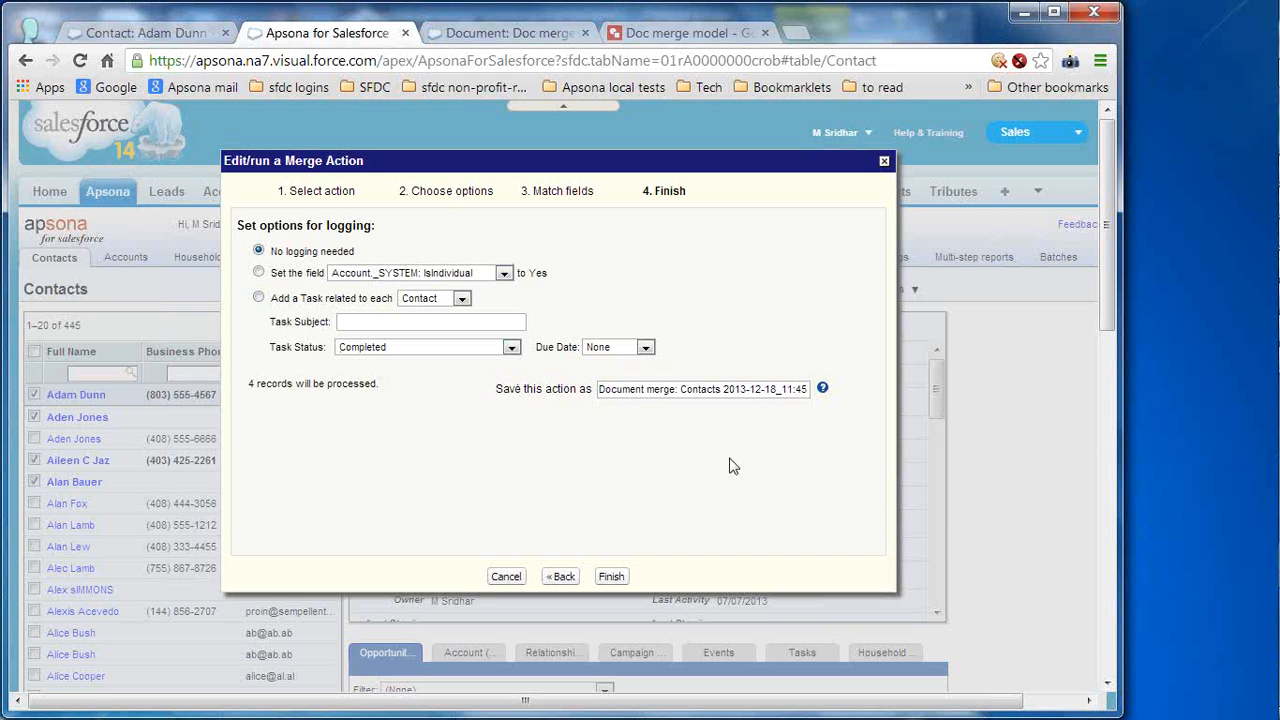
- Save the action as 'Doc merge demo', run it for the 4 records, and download the merged document
click(714, 390)
triple_click(714, 390)
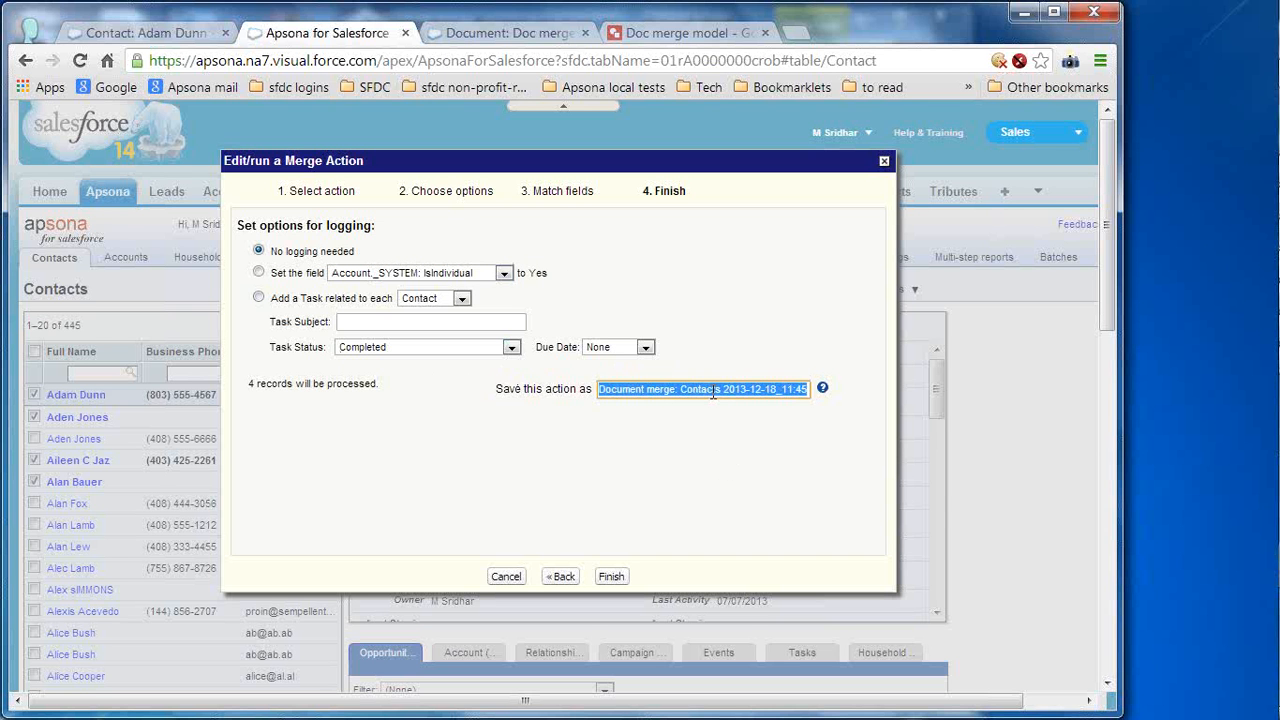
text(Doc)
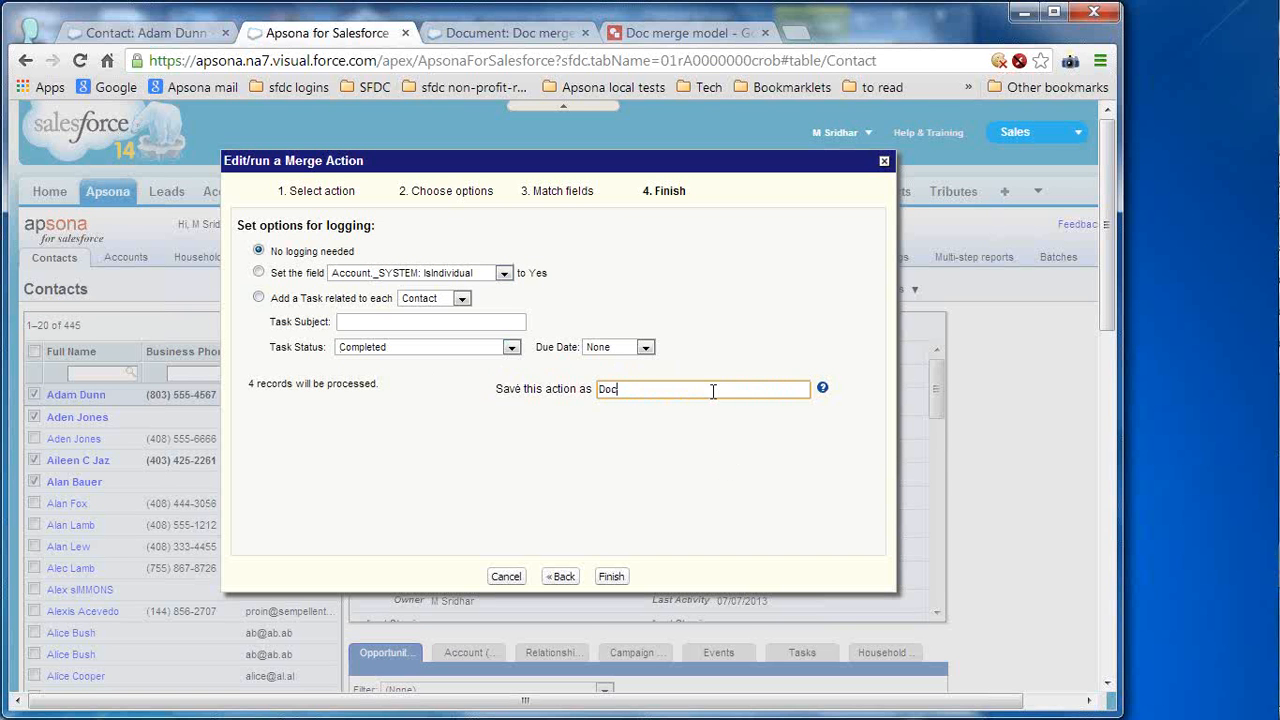
text( merge demo)
click(615, 579)
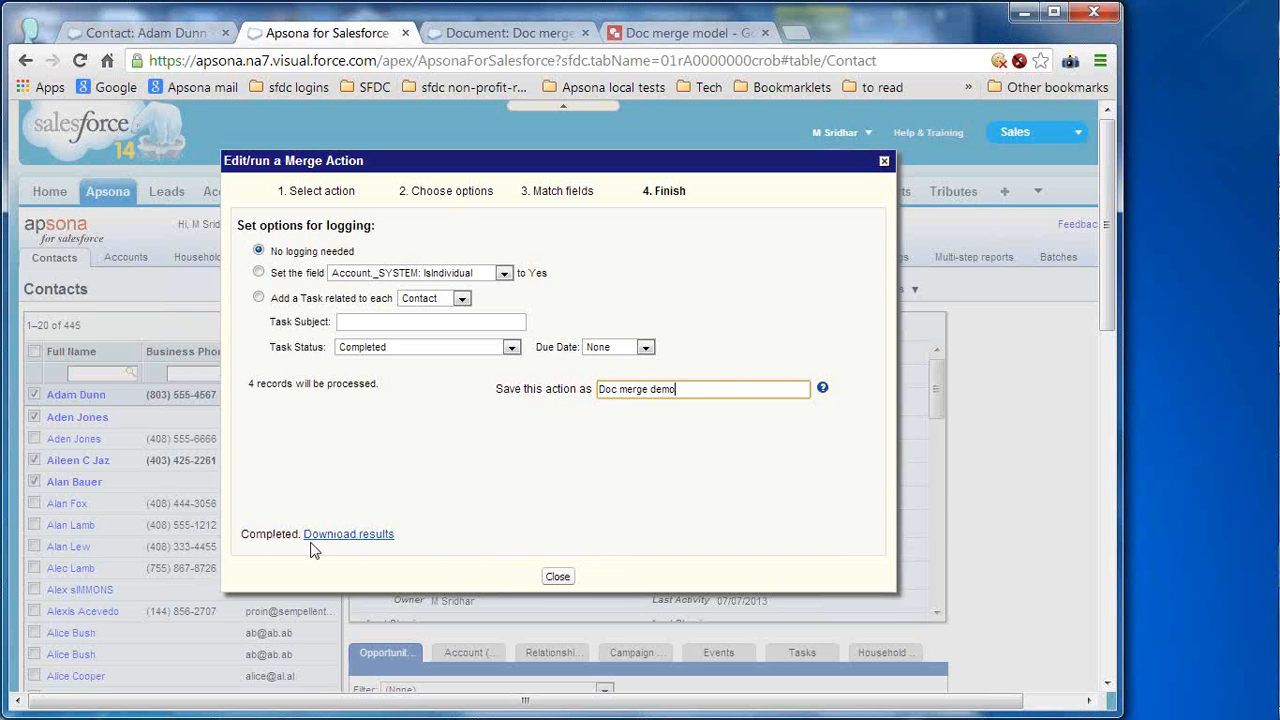
click(373, 542)
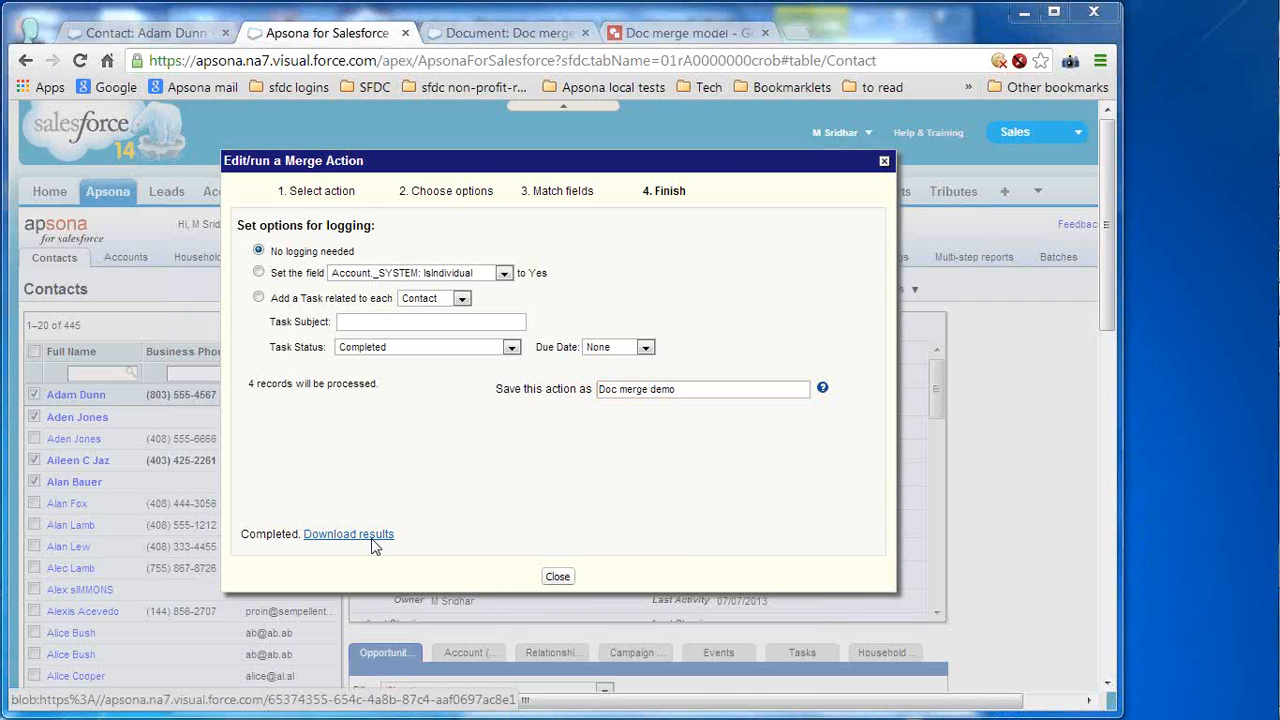
- Save the merged thank-you letters document and open it in Word with editing enabled
click(1049, 611)
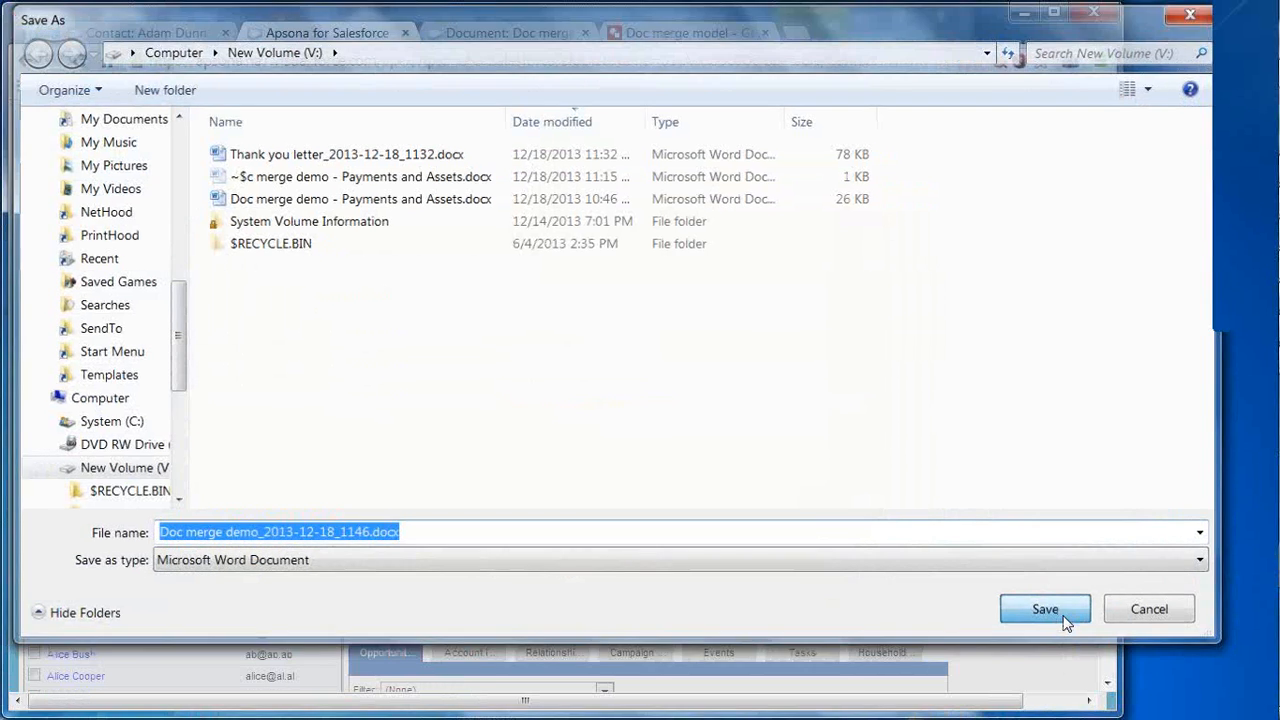
click(85, 687)
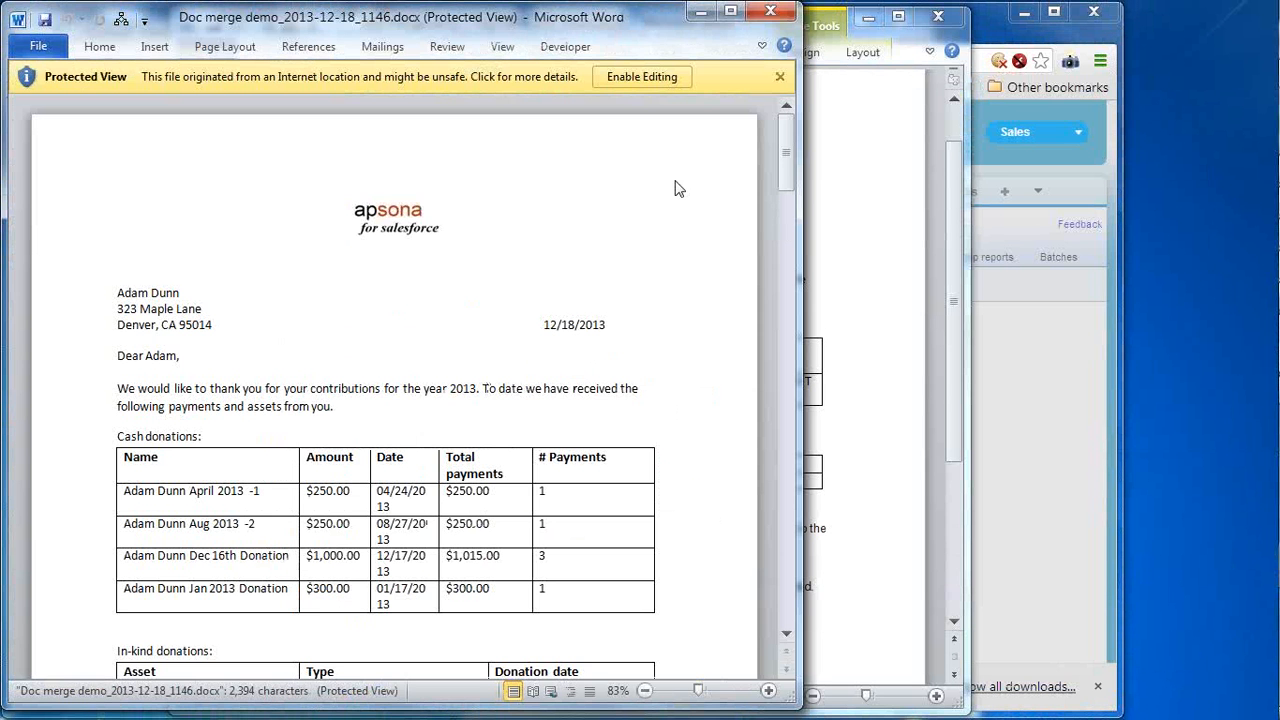
click(642, 77)
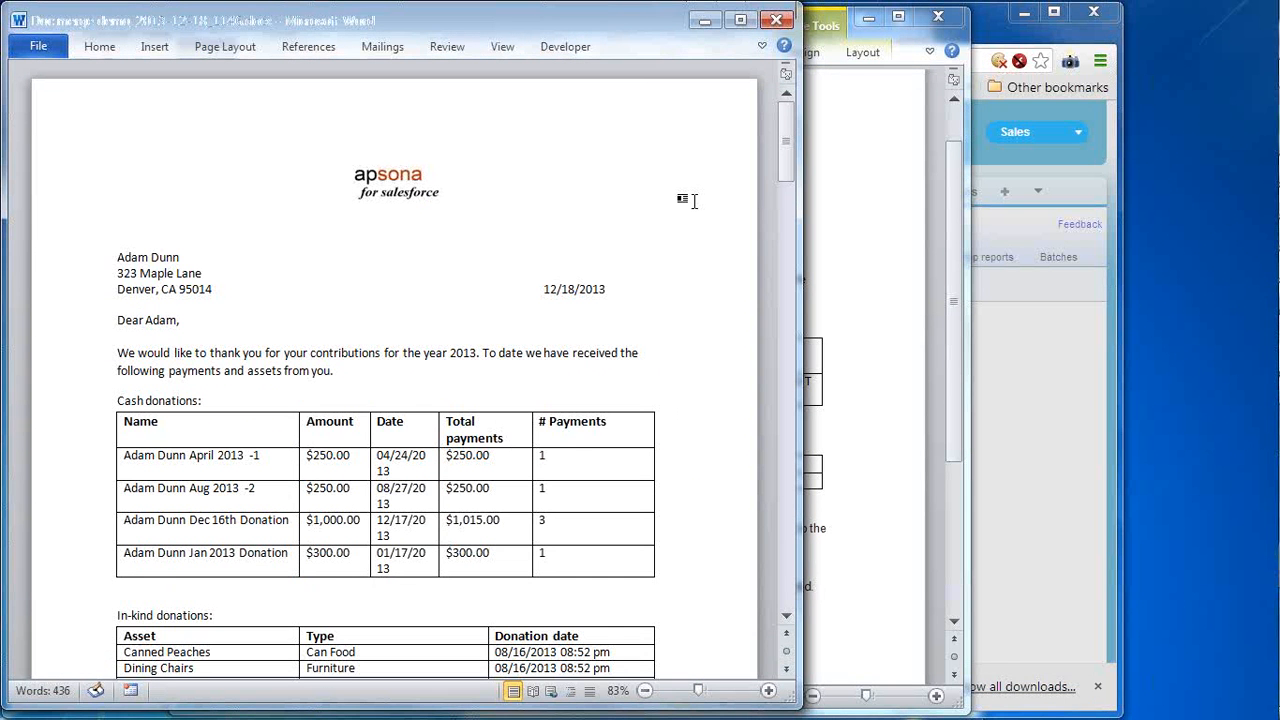
- Review the four pages of per-contact letters with donation rows, then close Word and return to Salesforce
click(788, 169)
drag(788, 175, 786, 582)
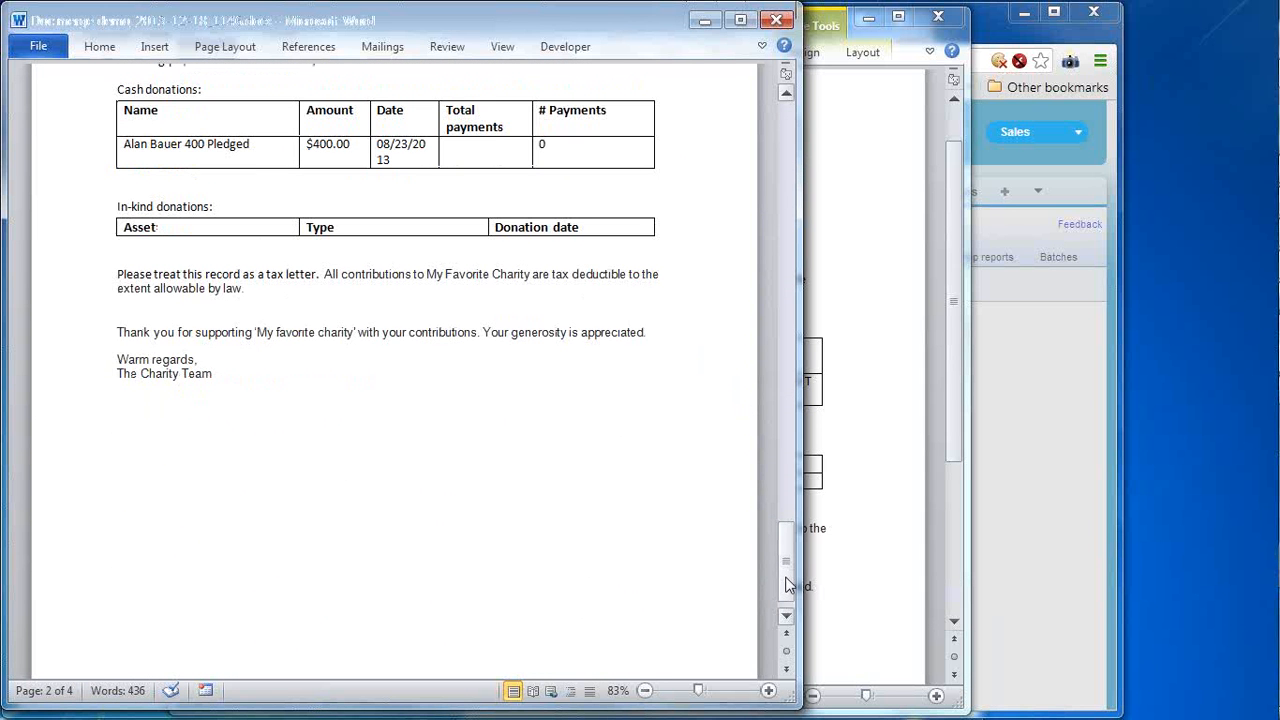
click(790, 346)
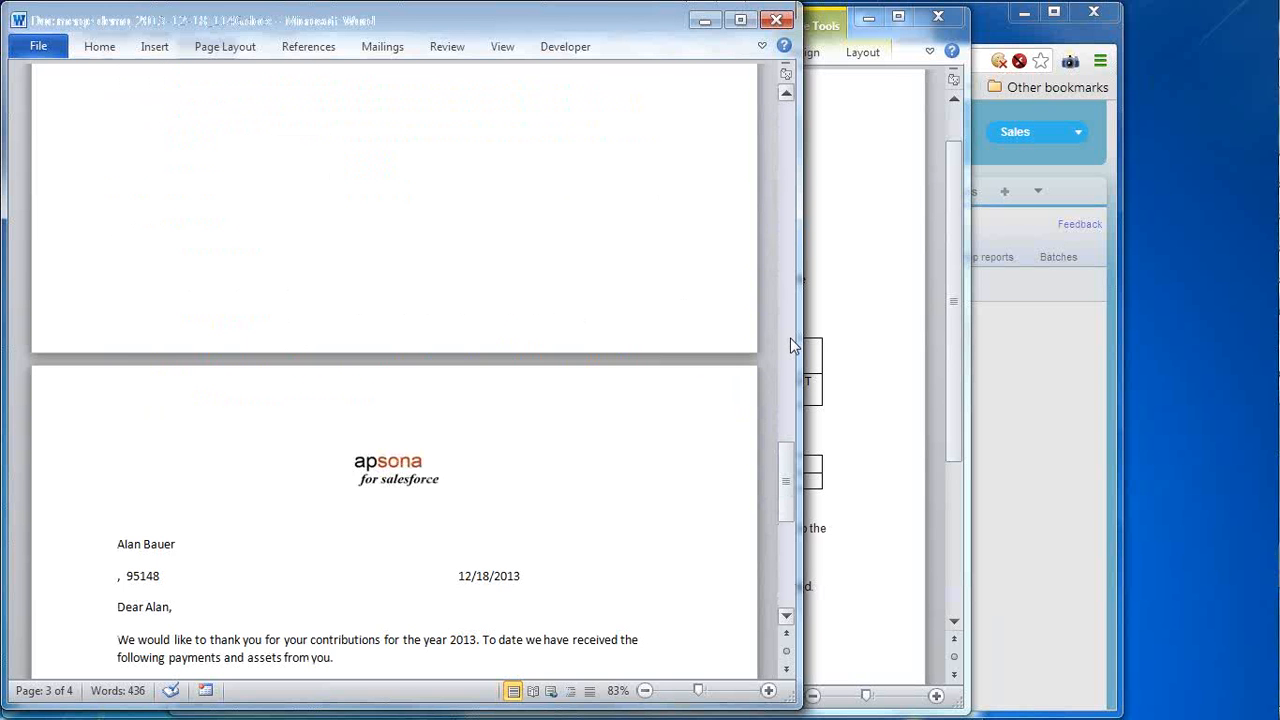
click(790, 346)
click(790, 340)
click(792, 191)
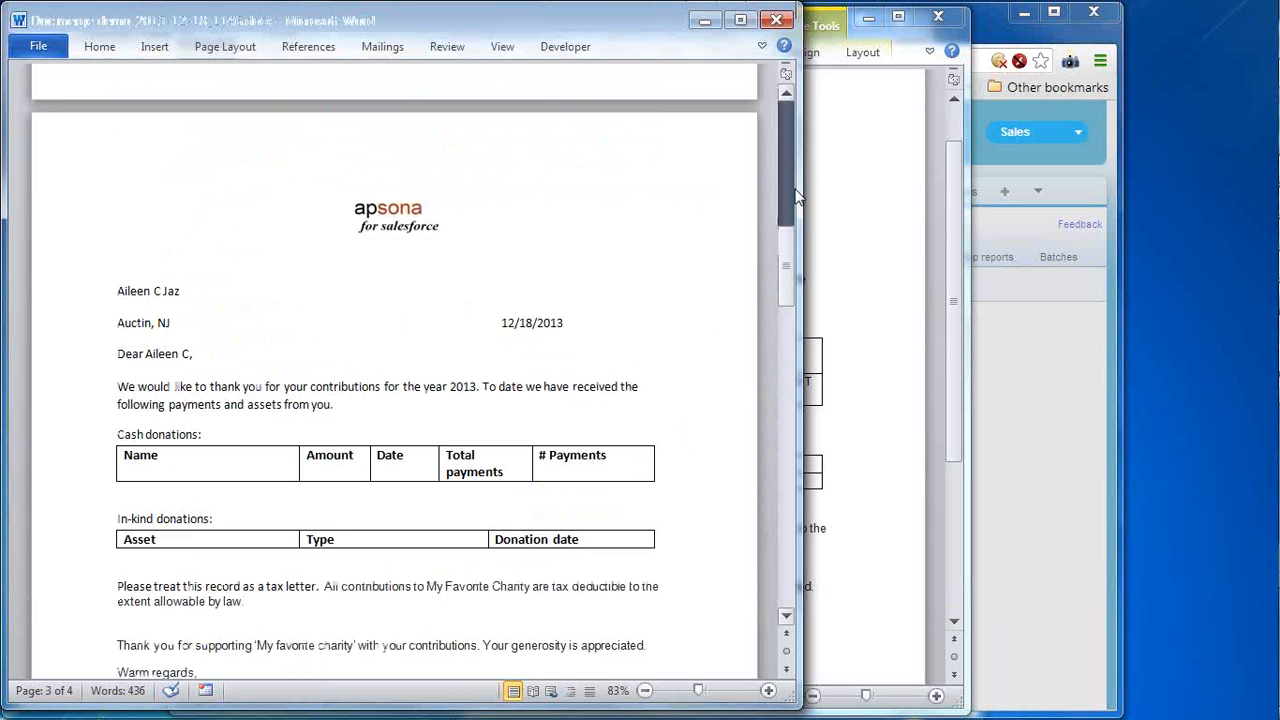
click(772, 13)
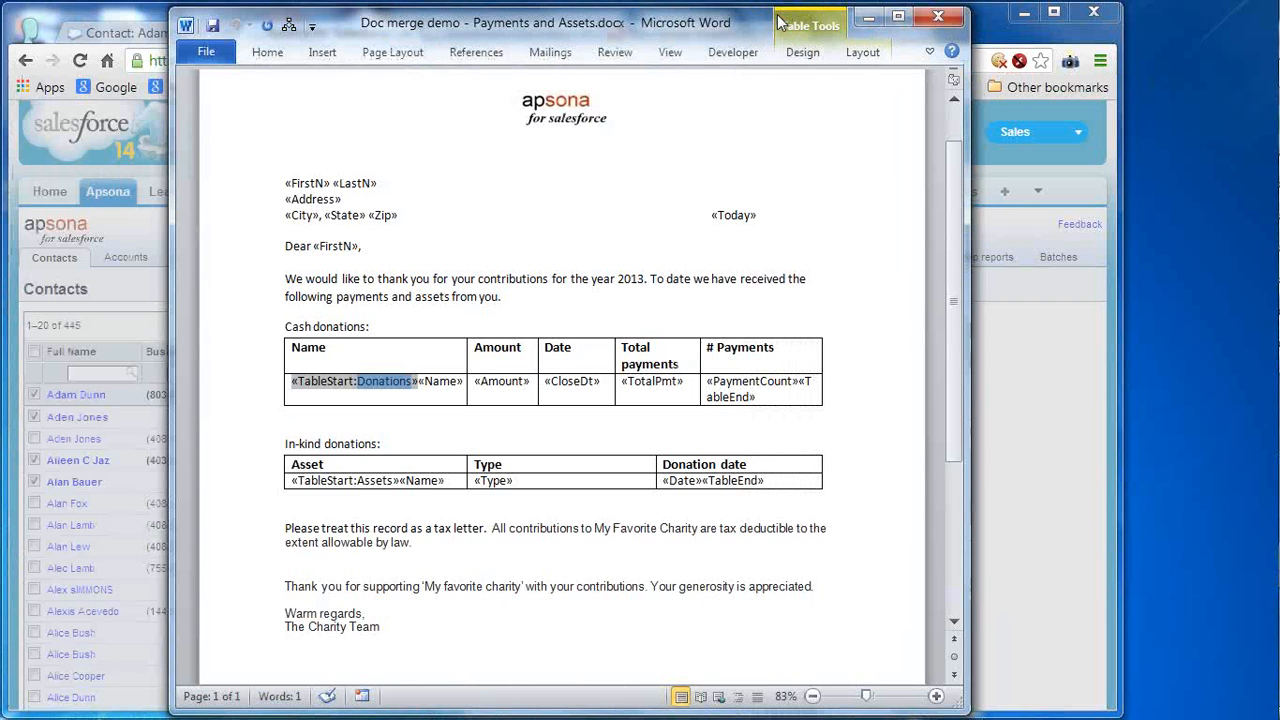
click(1040, 422)
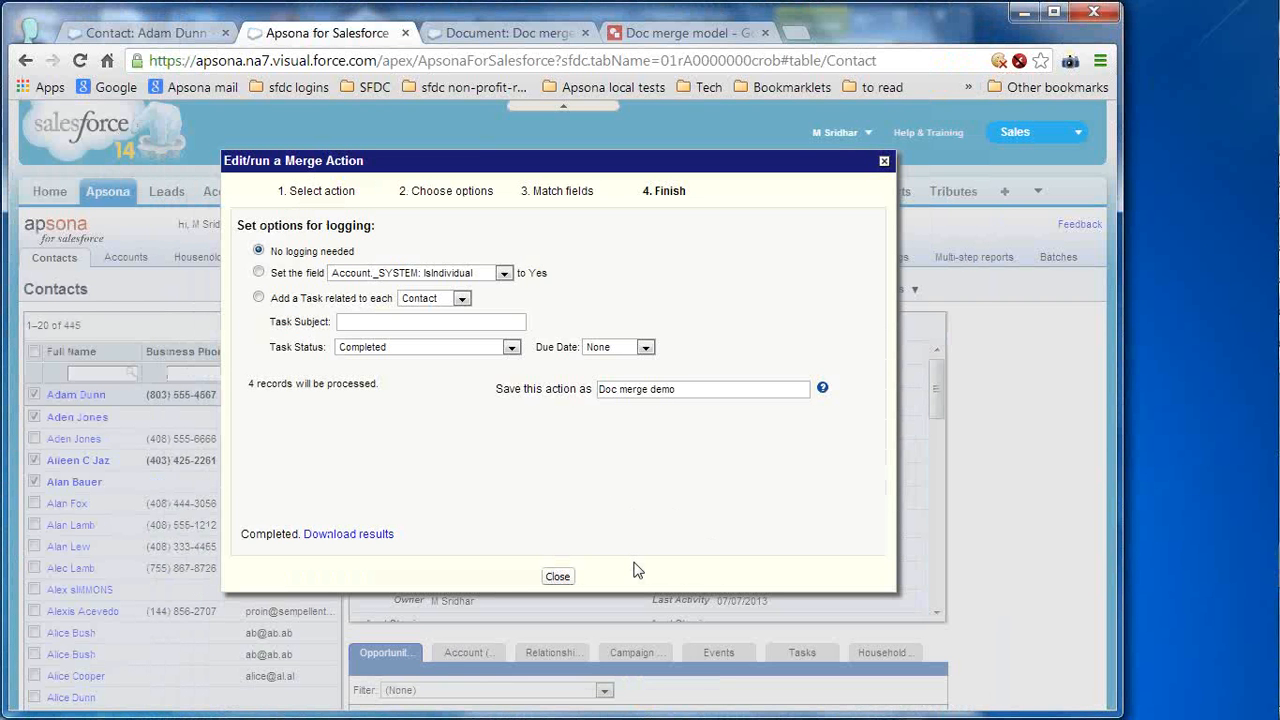
- Close the finished merge dialog and view the Doc merge demo action's details under Settings > Merge actions
click(557, 577)
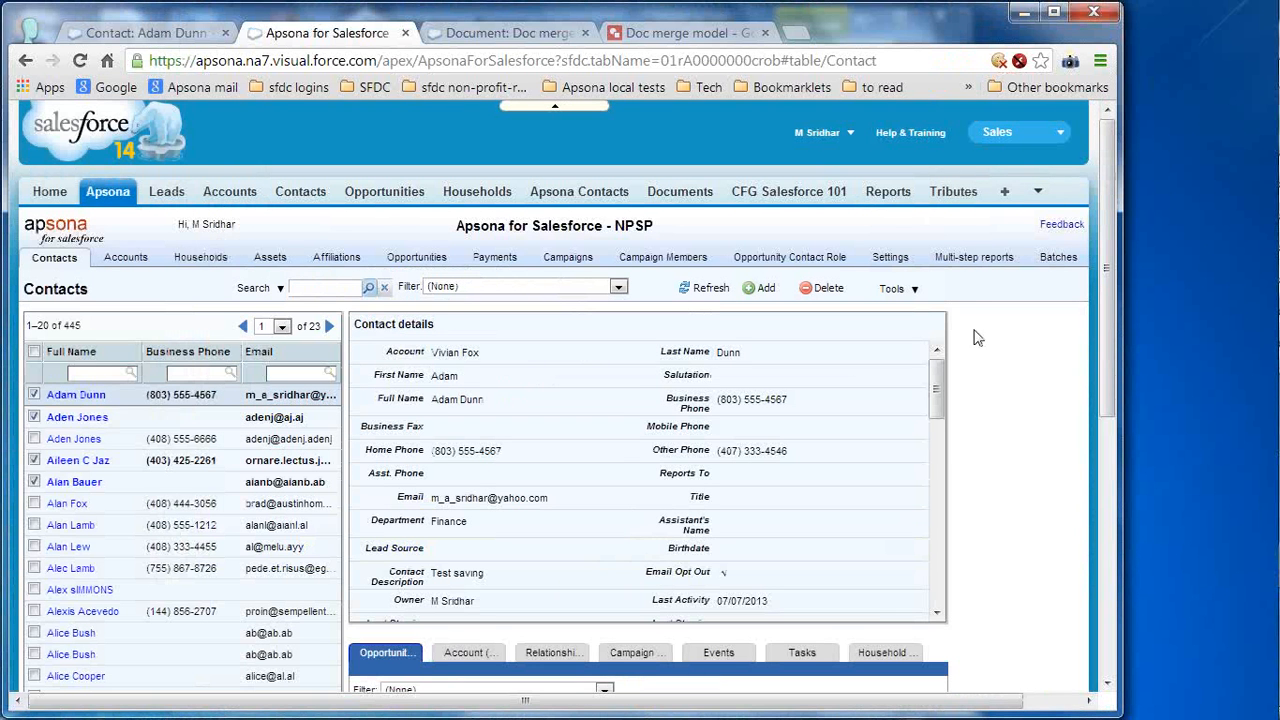
click(890, 258)
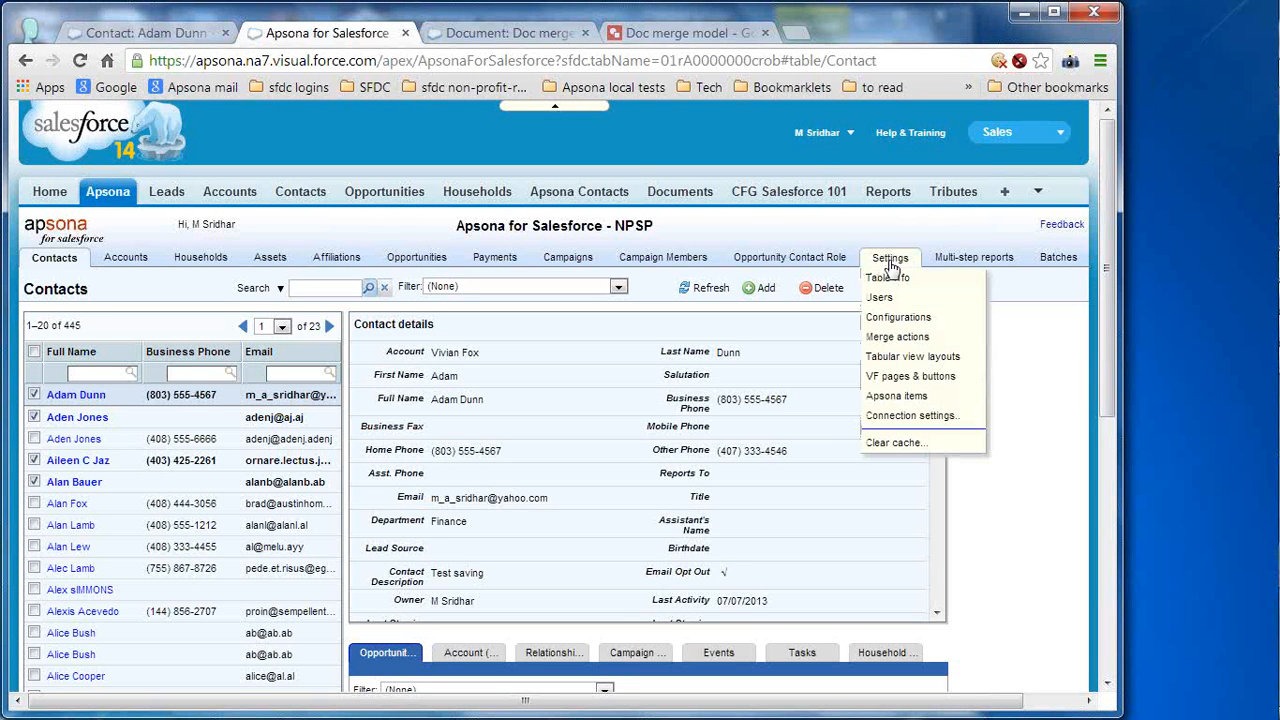
click(906, 338)
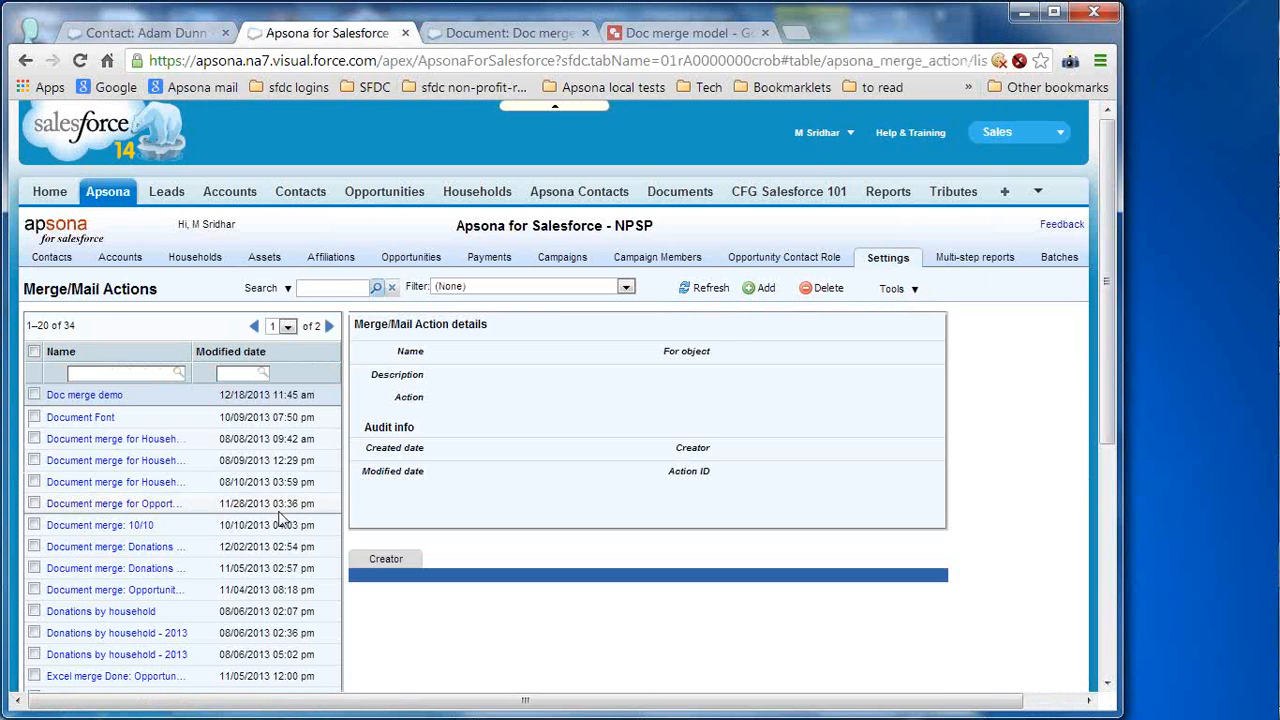
click(104, 396)
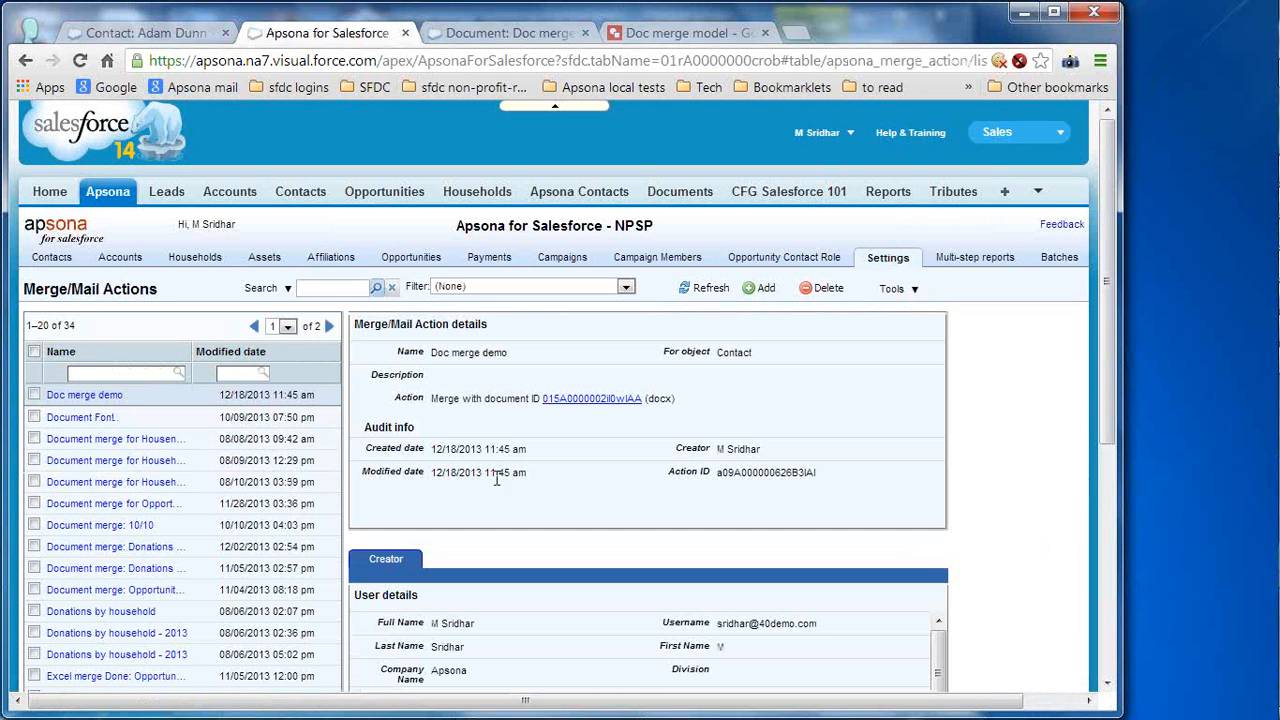
drag(526, 449, 478, 449)
click(478, 449)
mouse_move(902, 259)
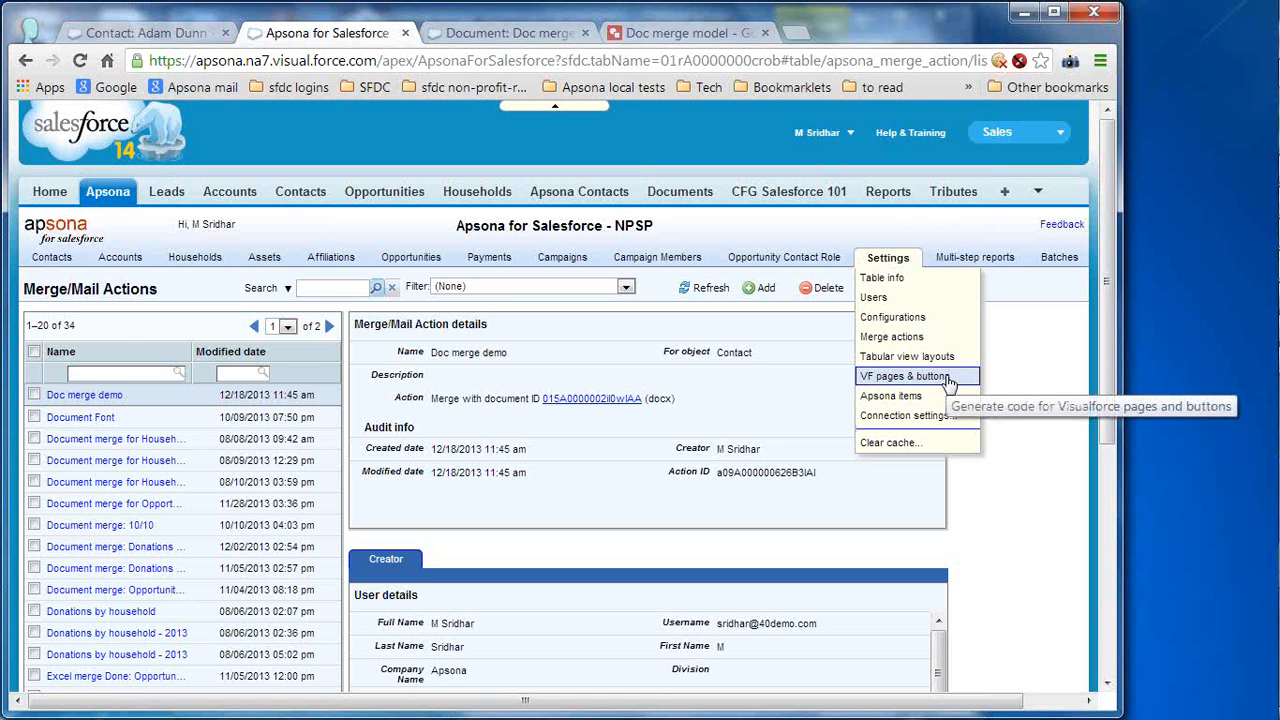
- Generate a document merge button for the Doc merge demo action on the Contact page
click(926, 380)
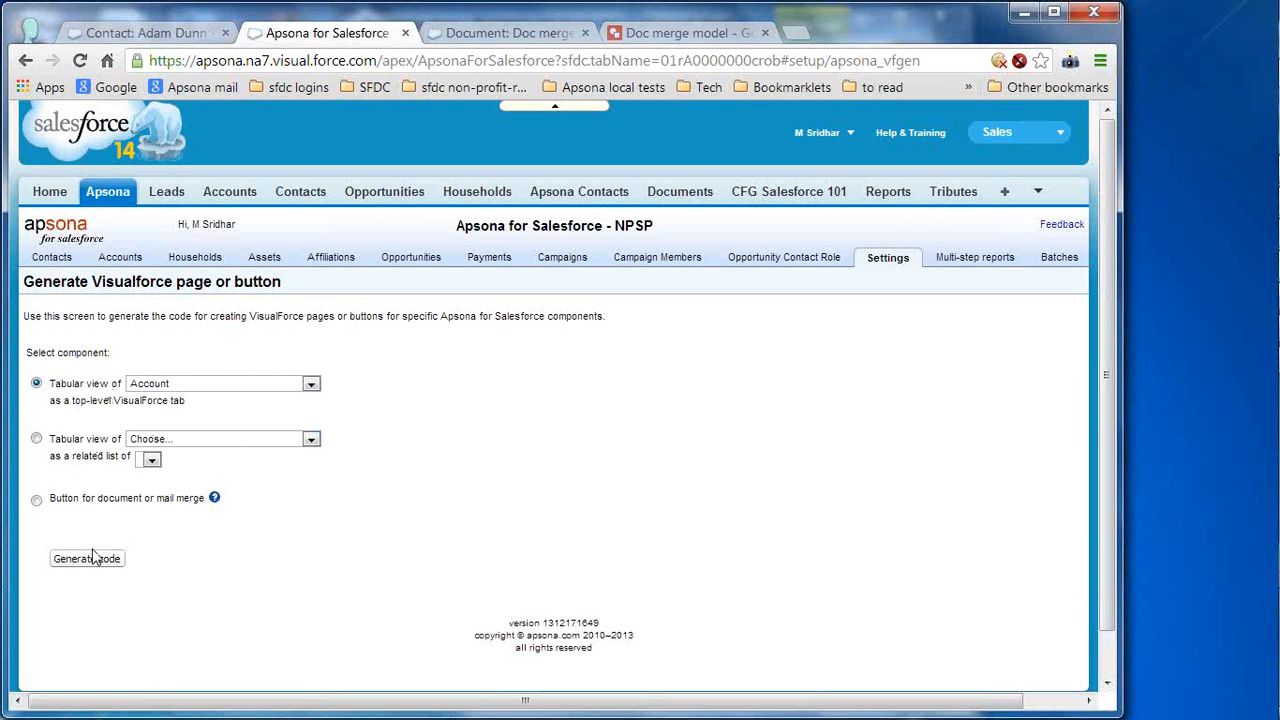
click(141, 505)
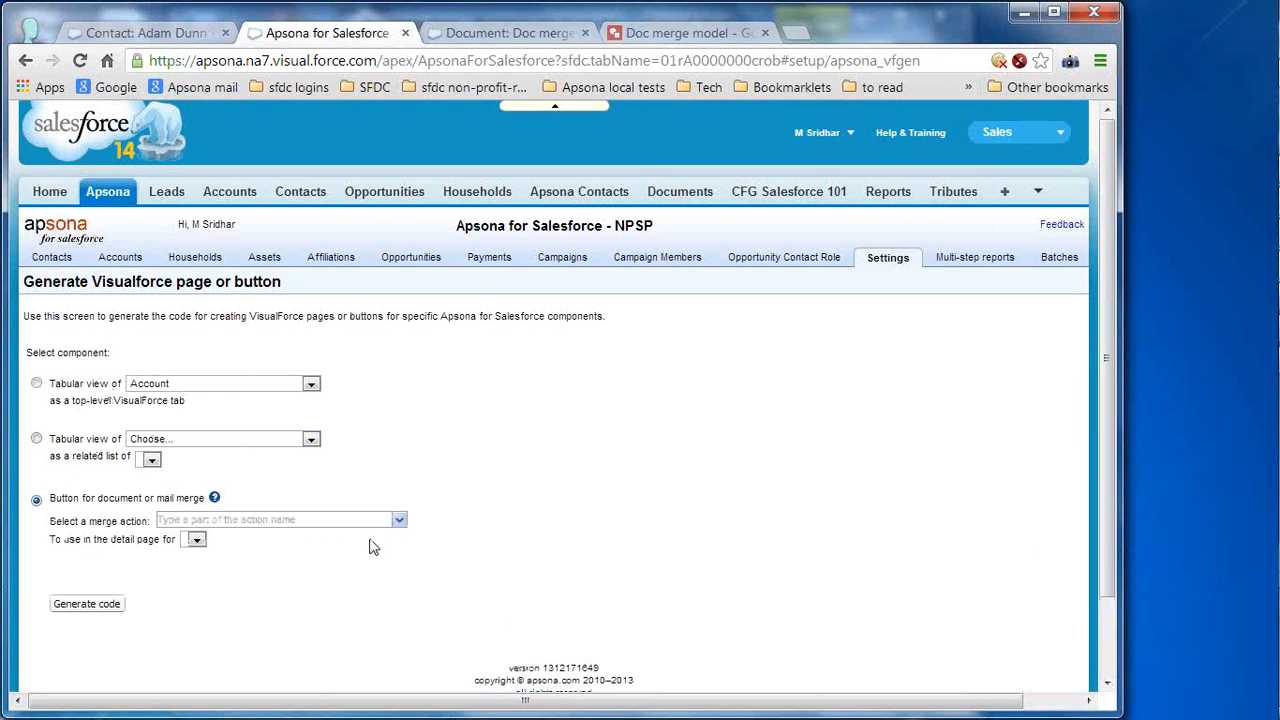
click(327, 519)
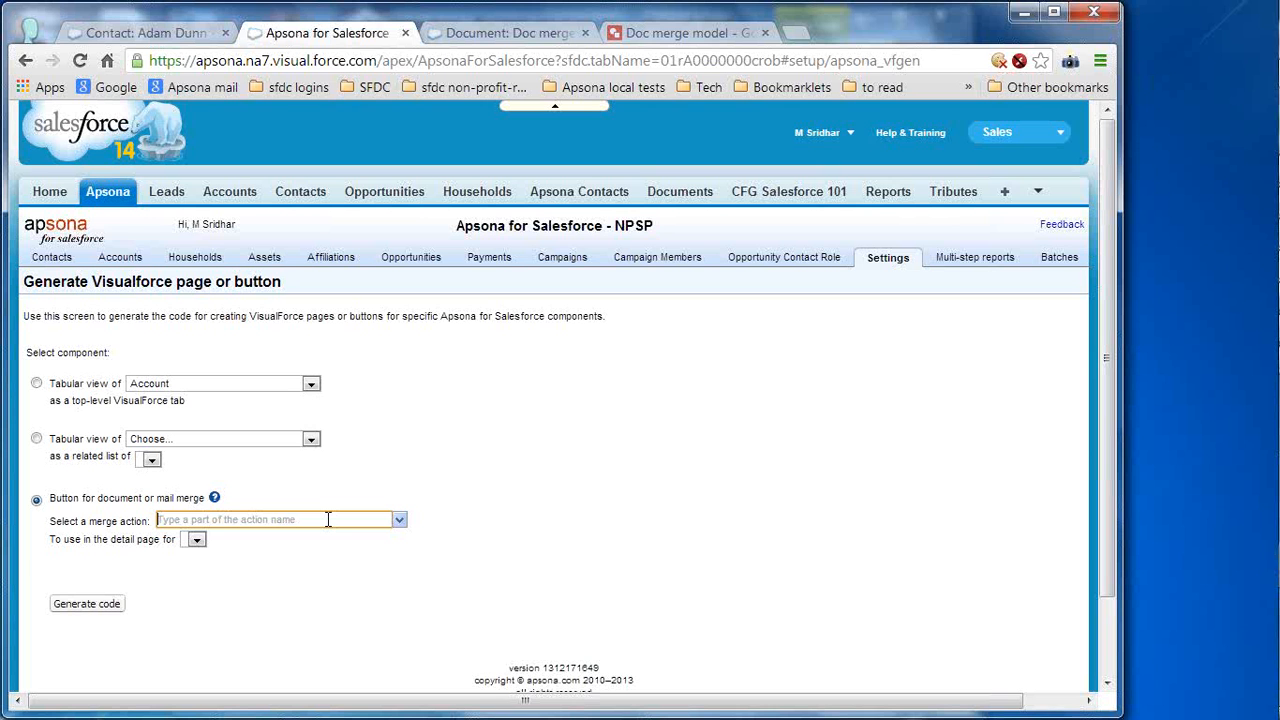
text(demo)
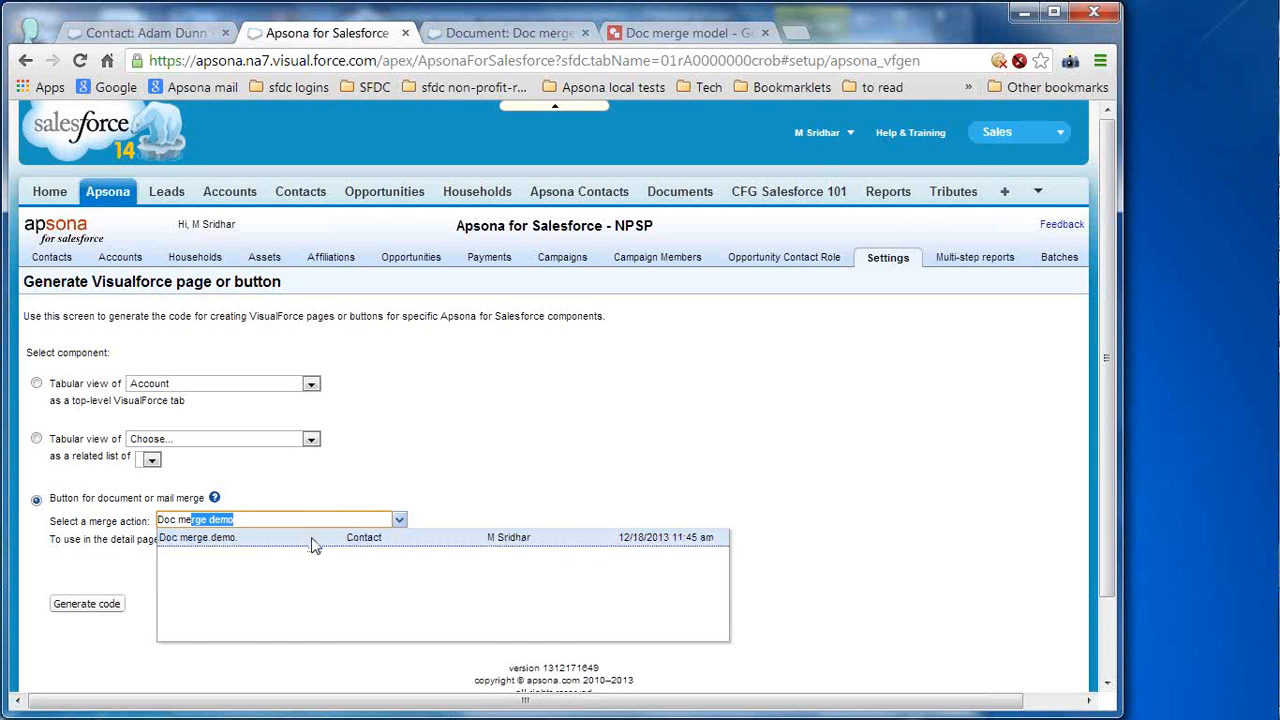
click(692, 539)
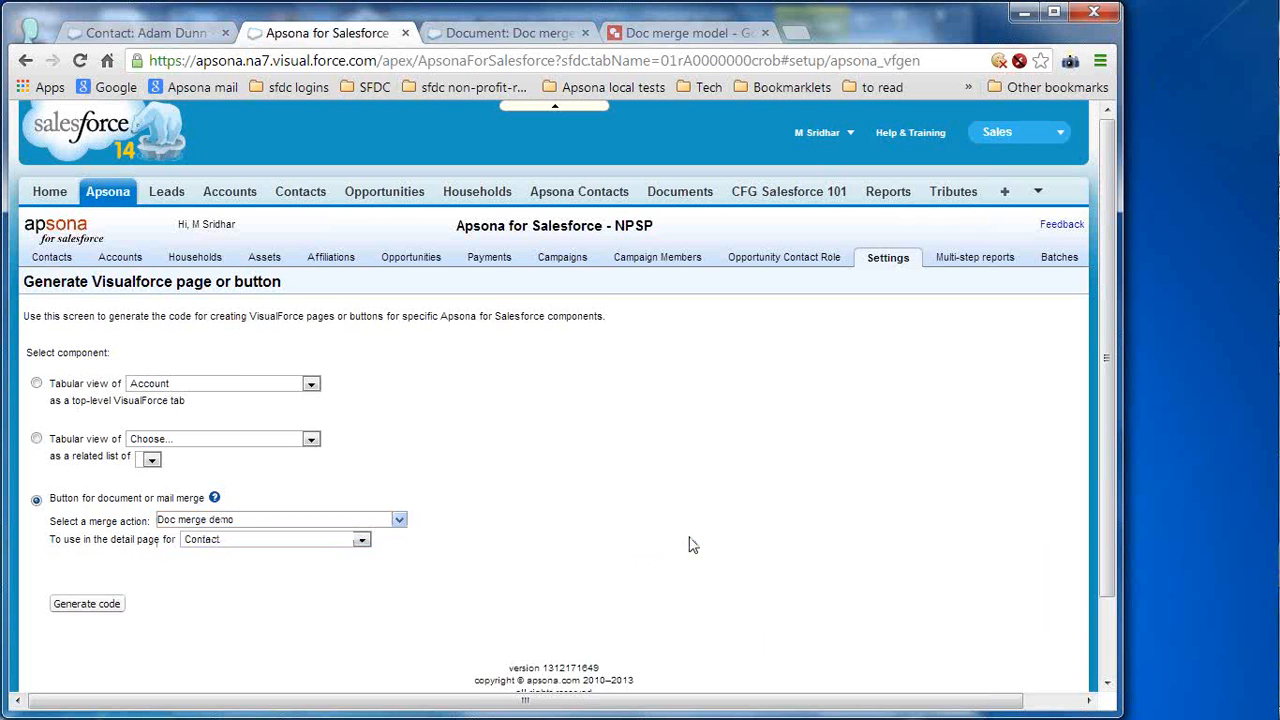
click(362, 541)
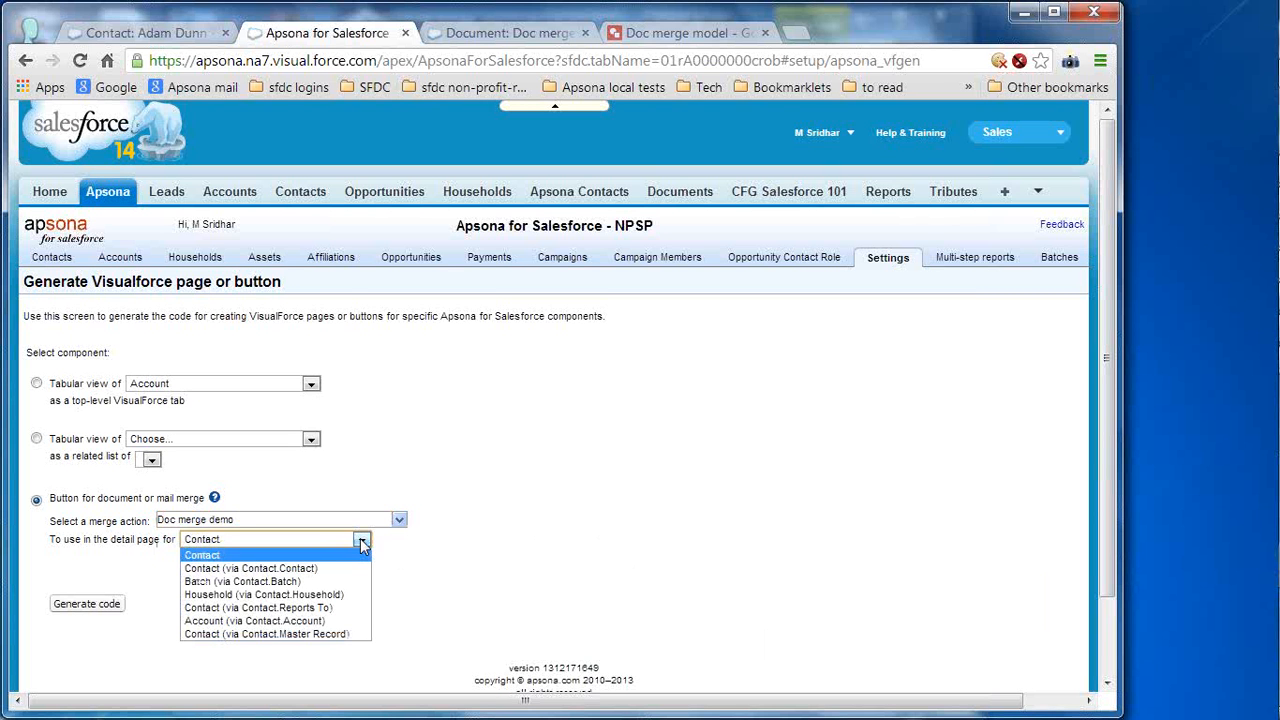
click(308, 555)
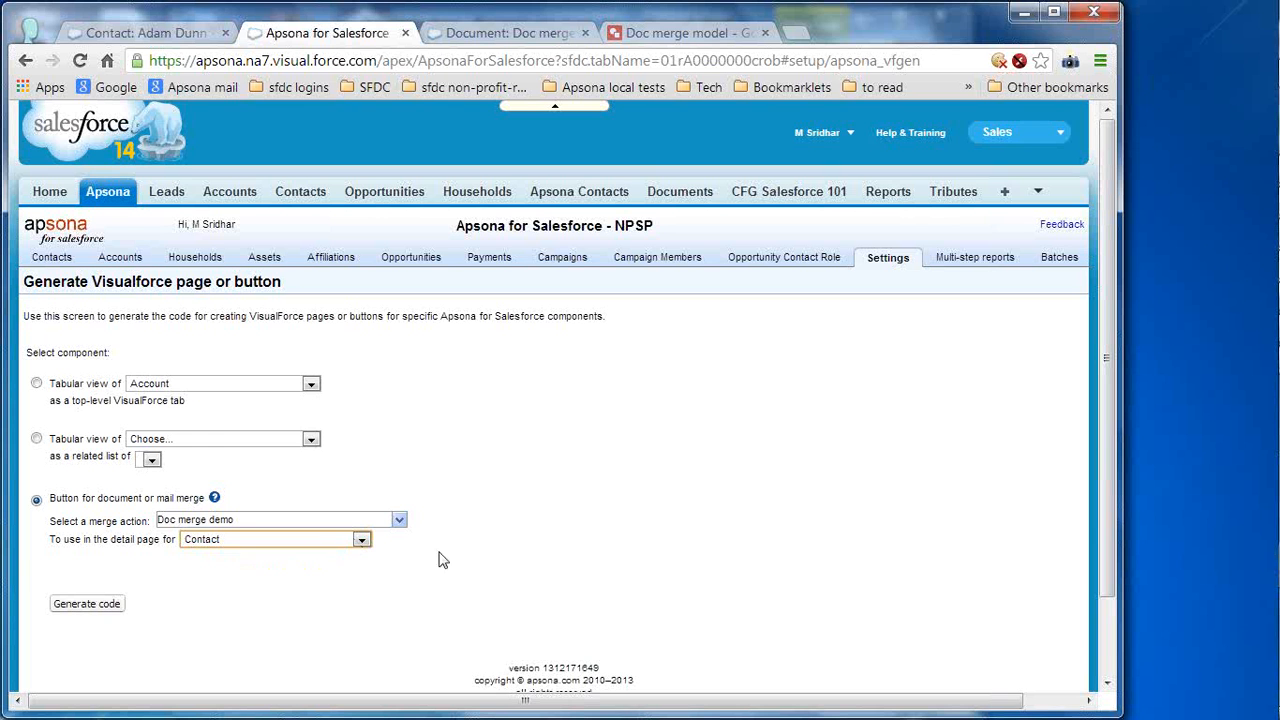
click(104, 611)
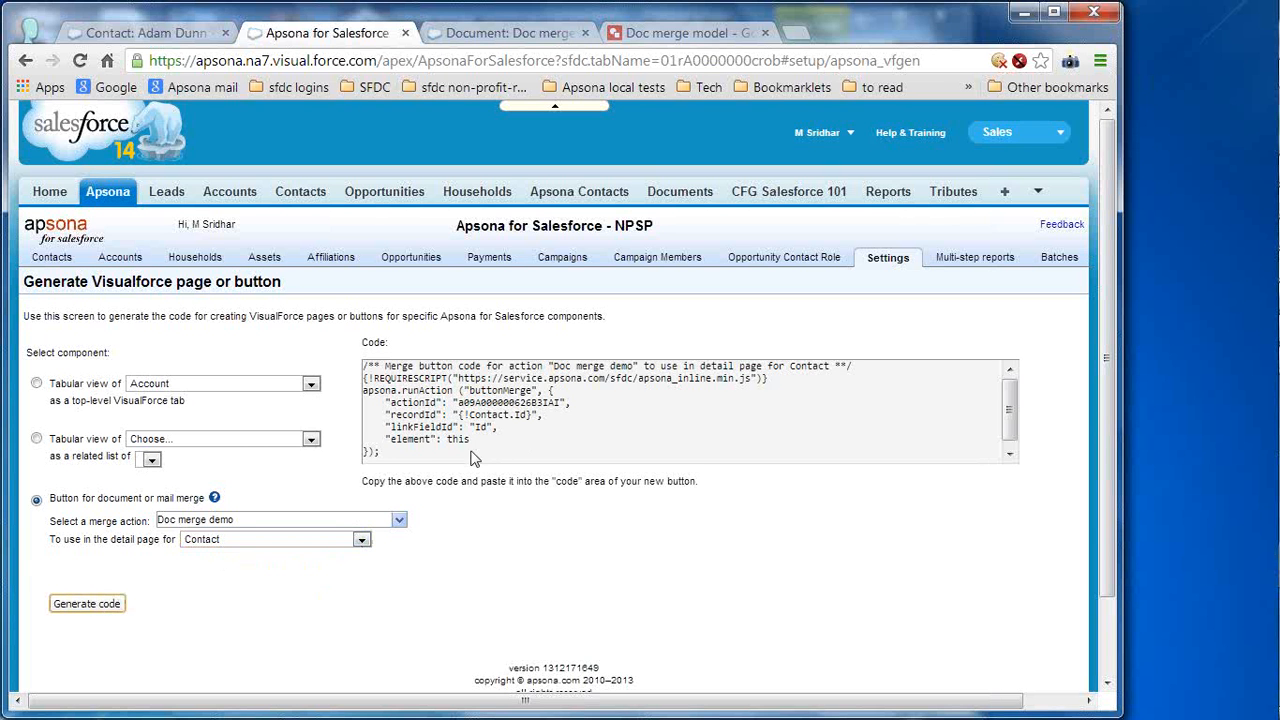
- Select and copy all of the generated merge button code
drag(397, 463, 358, 368)
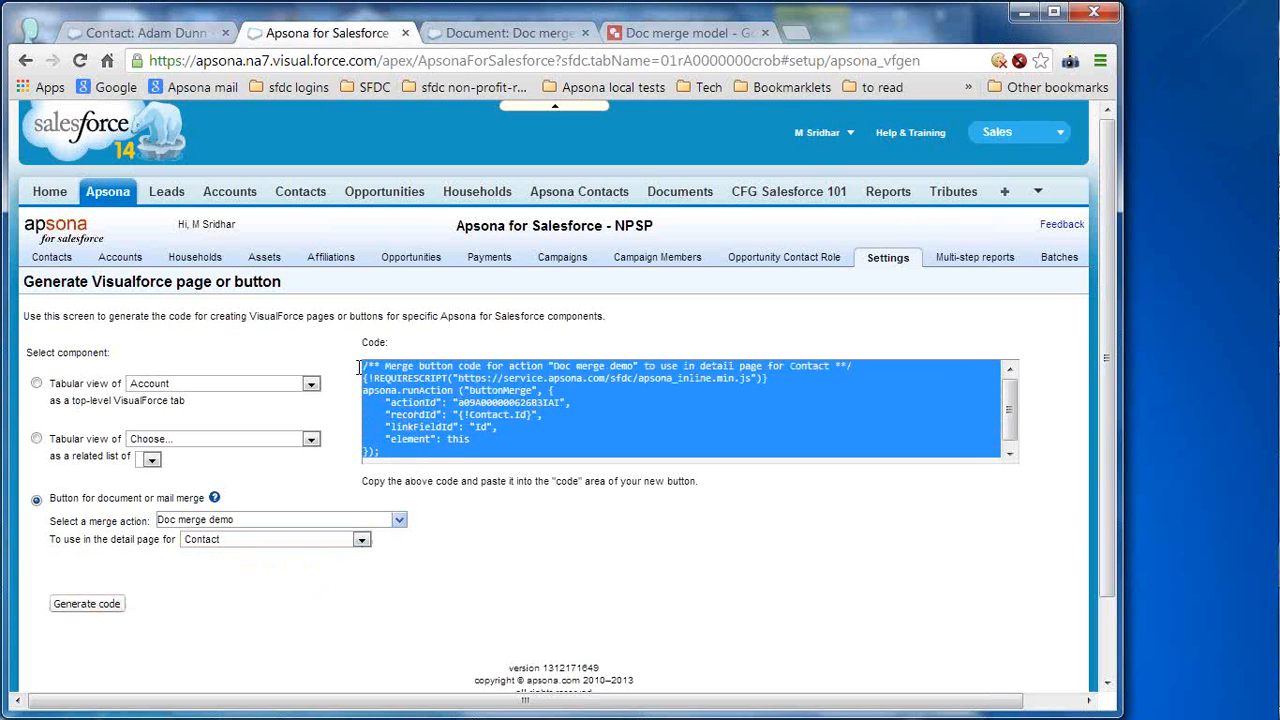
right_click(418, 390)
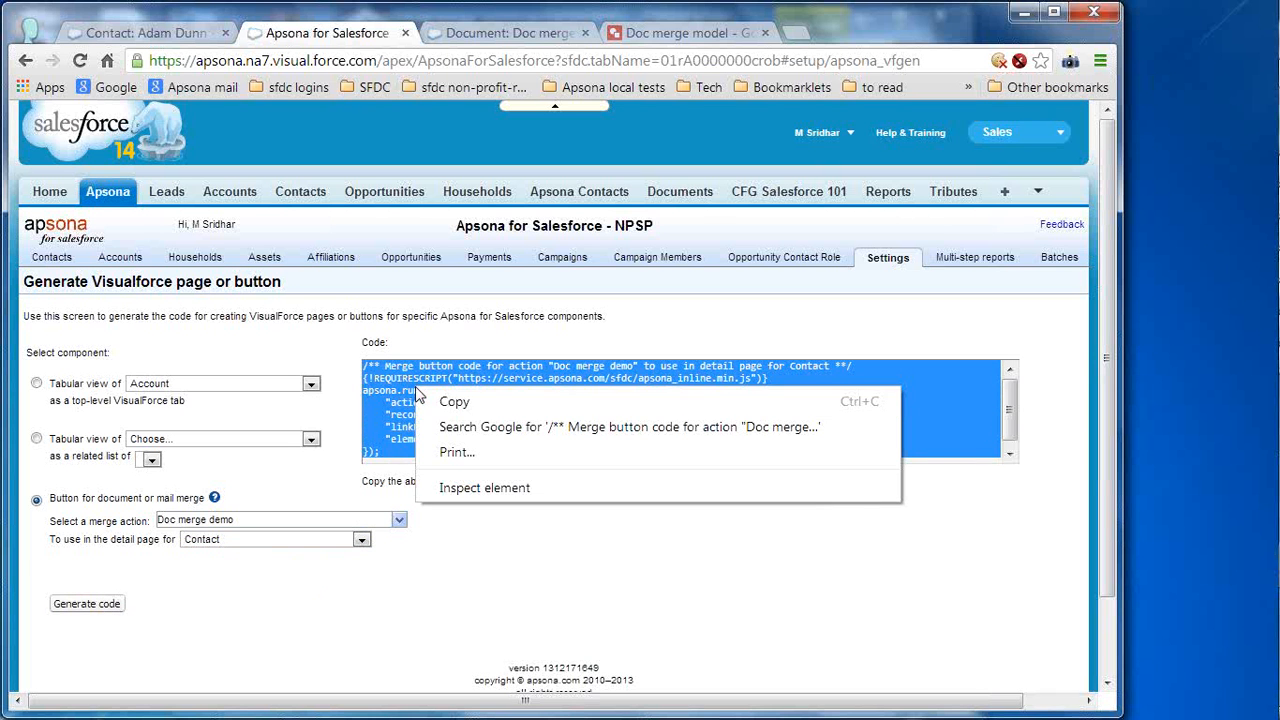
click(456, 400)
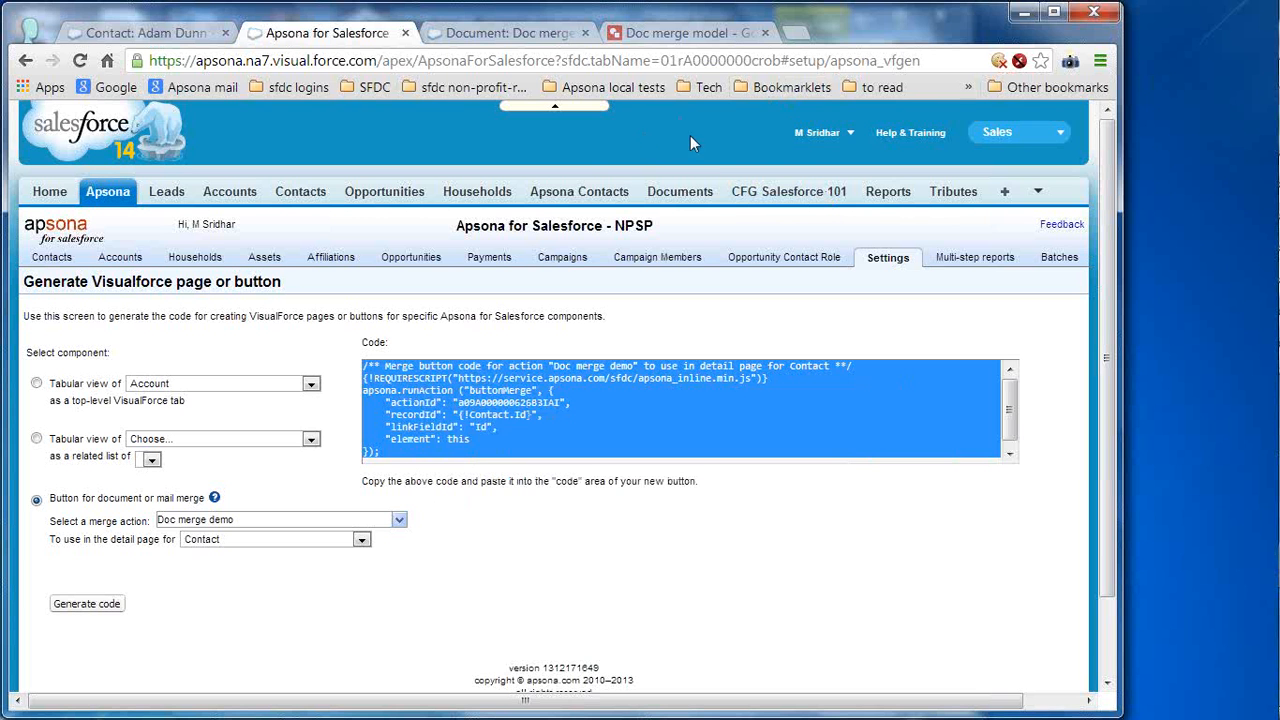
click(816, 133)
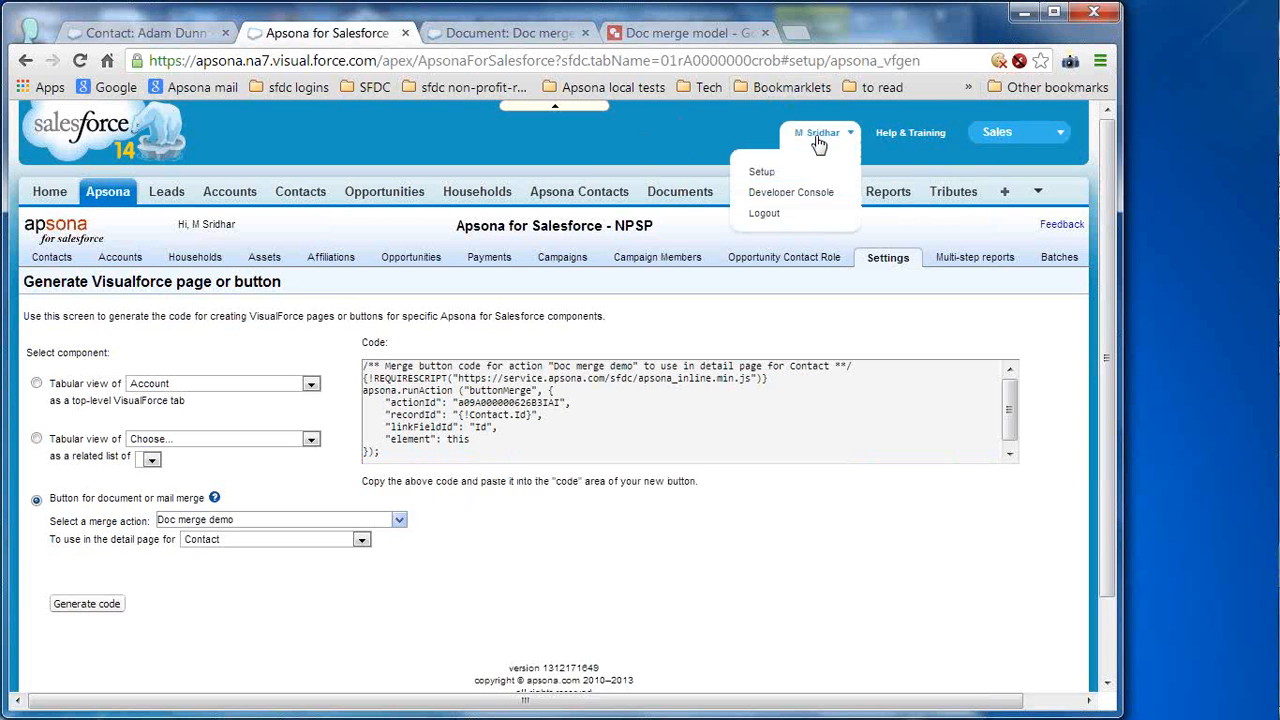
- Open Setup in a new tab and go to Customize > Contacts > Buttons, Links, and Actions
right_click(776, 178)
click(855, 189)
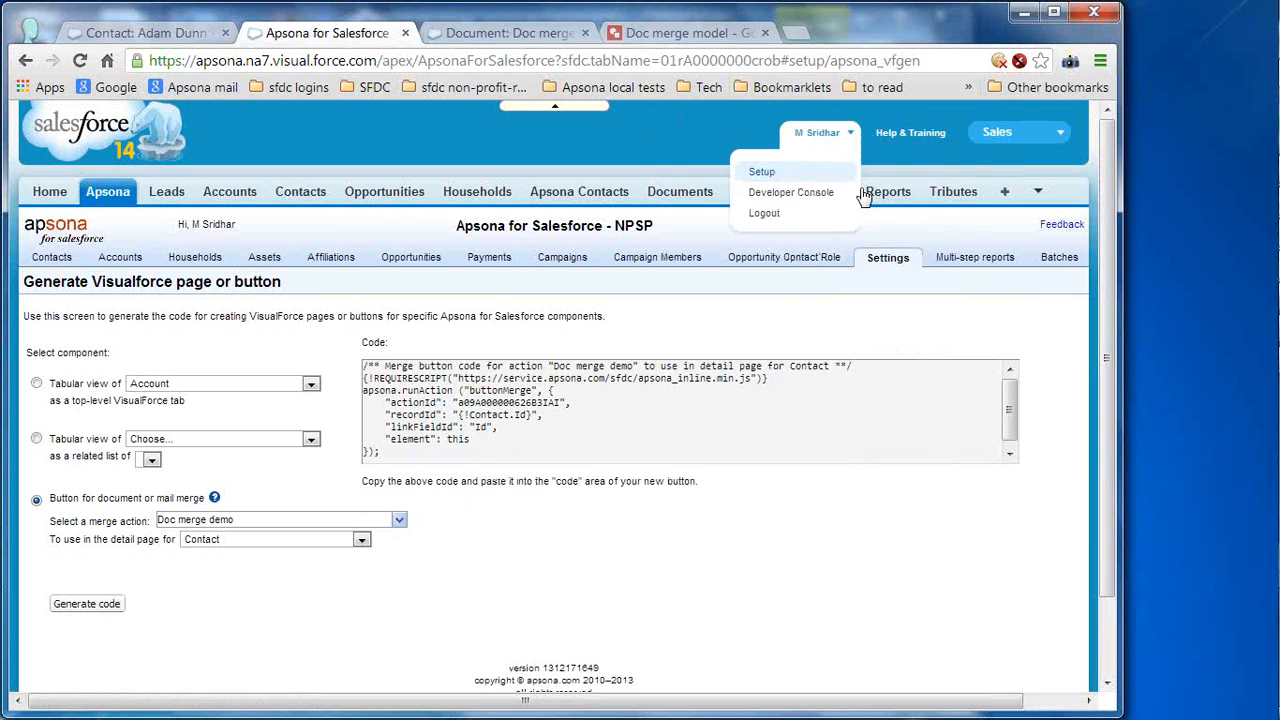
click(540, 34)
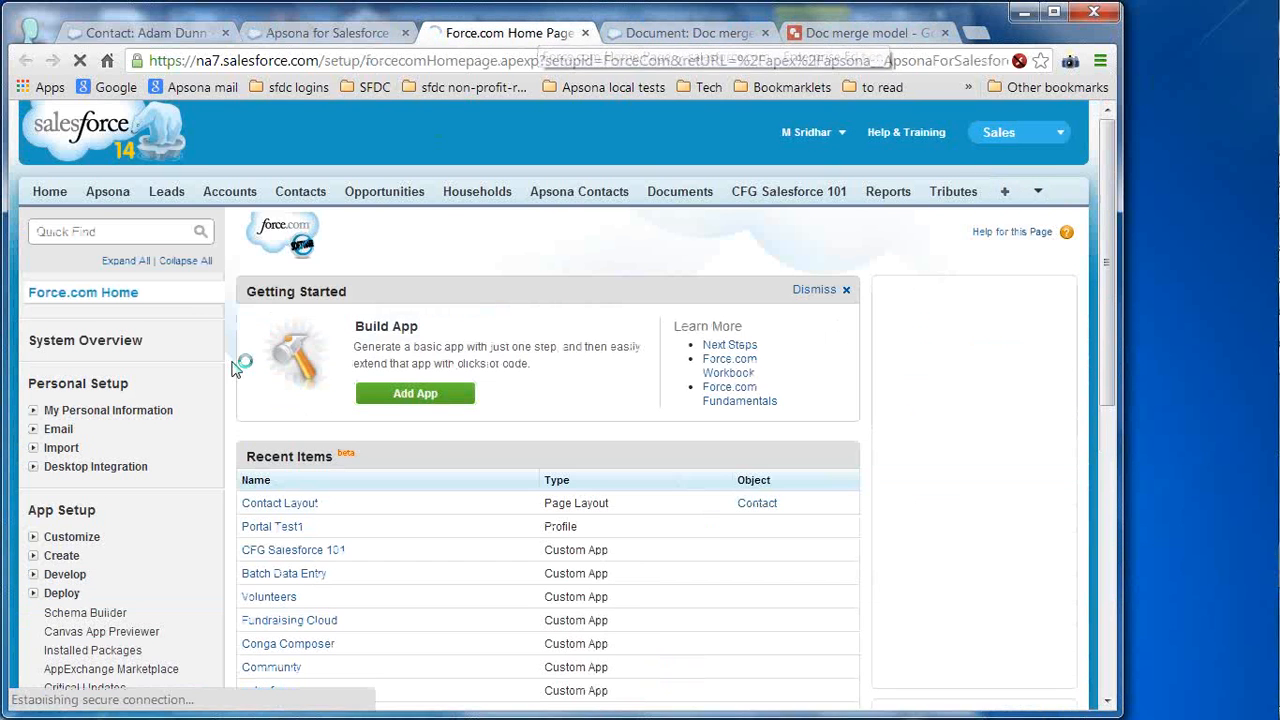
click(35, 538)
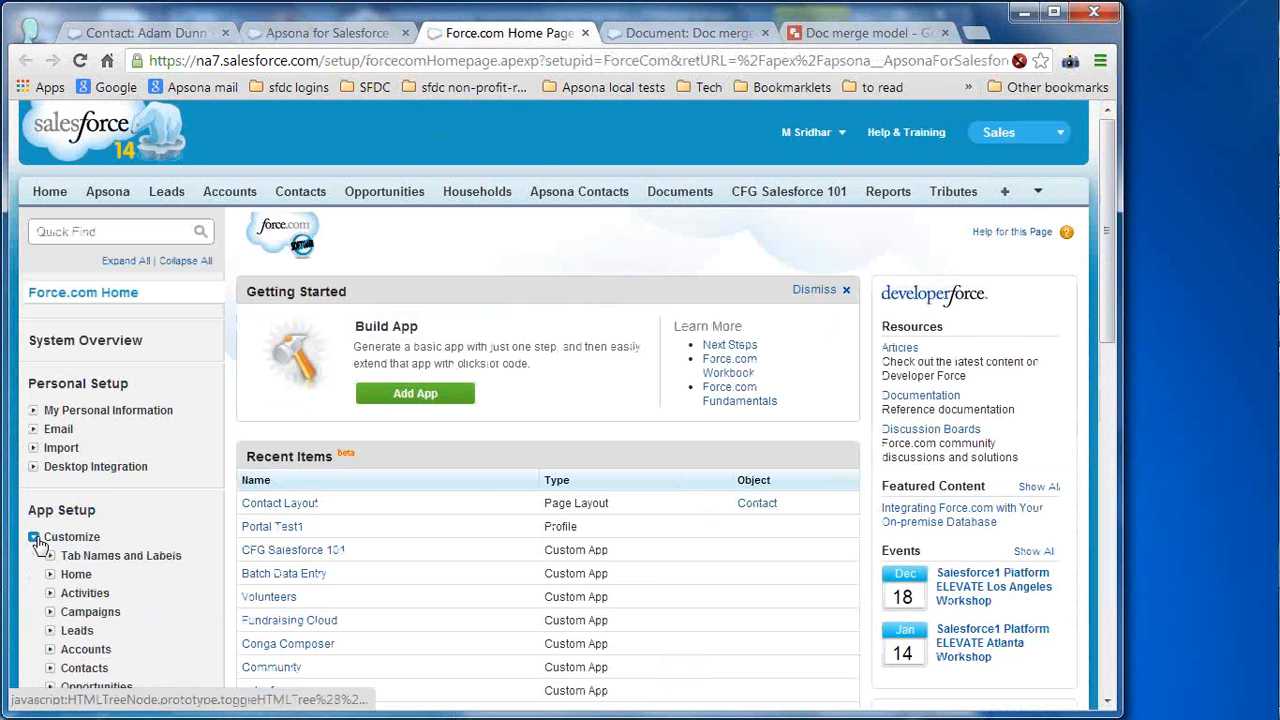
click(1115, 370)
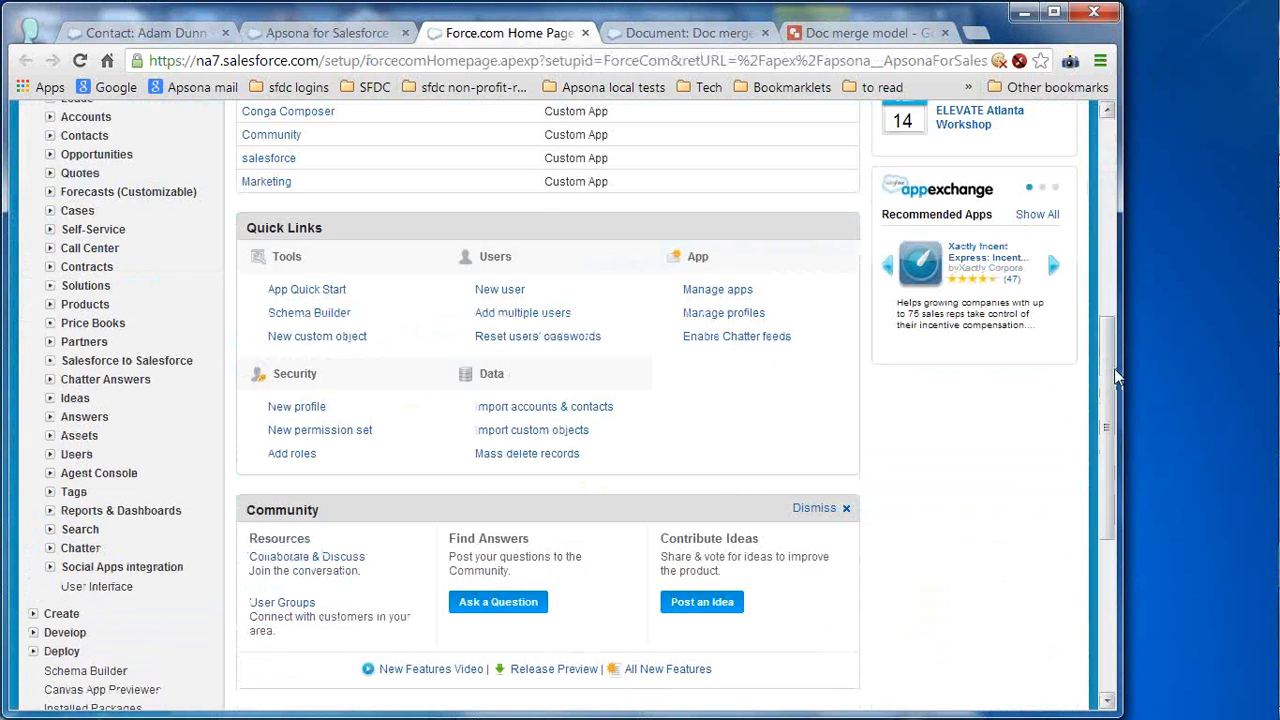
click(49, 137)
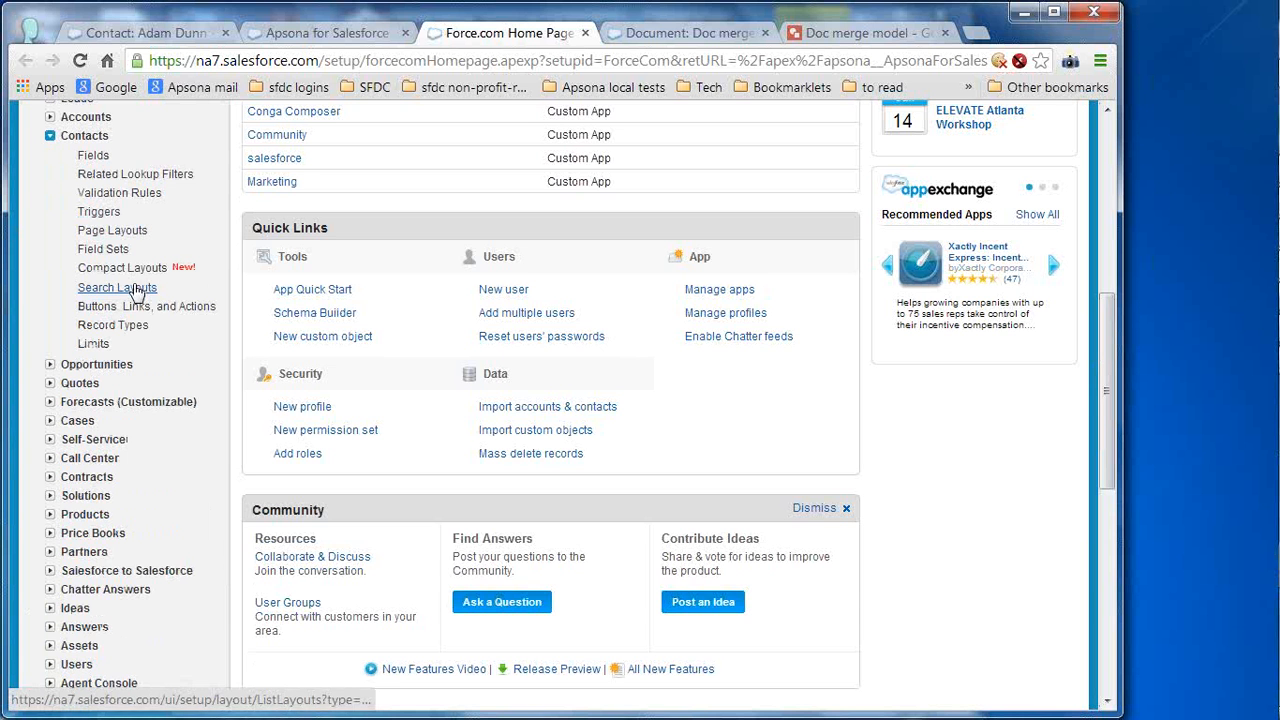
click(150, 307)
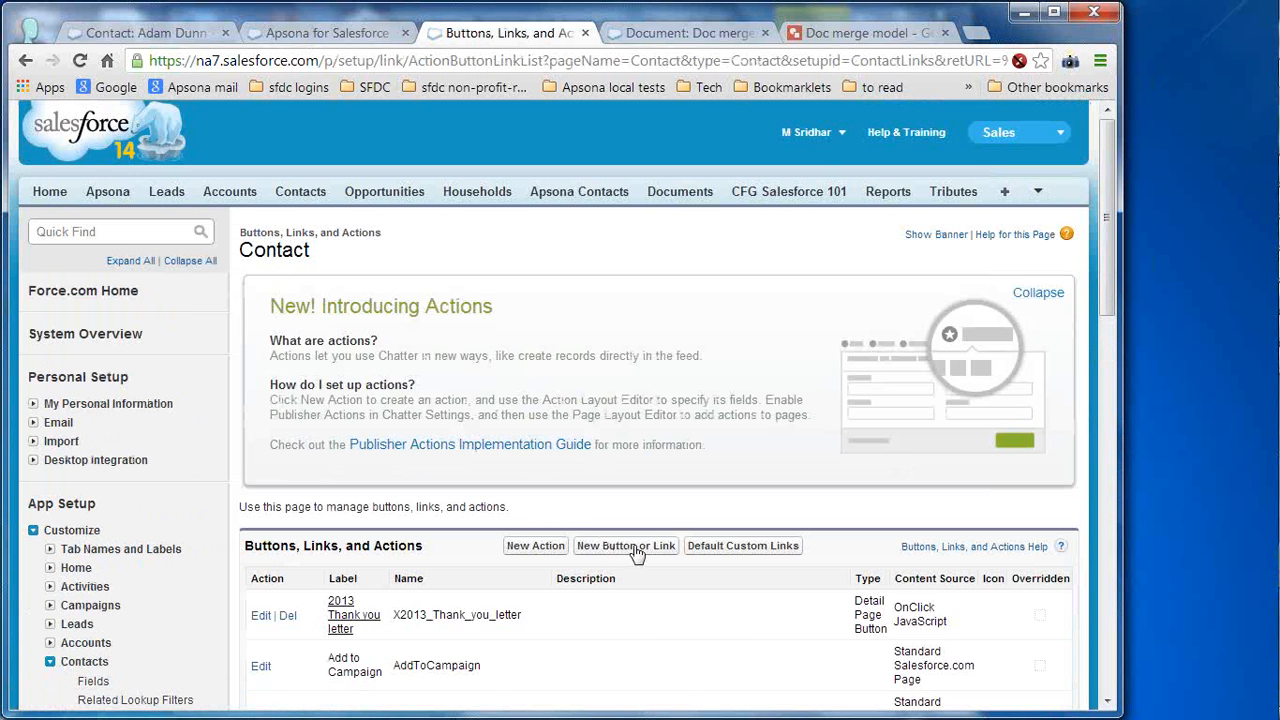
- Start a new Contact button labelled 'doc merge demo' as a Detail Page Button that executes JavaScript
click(630, 546)
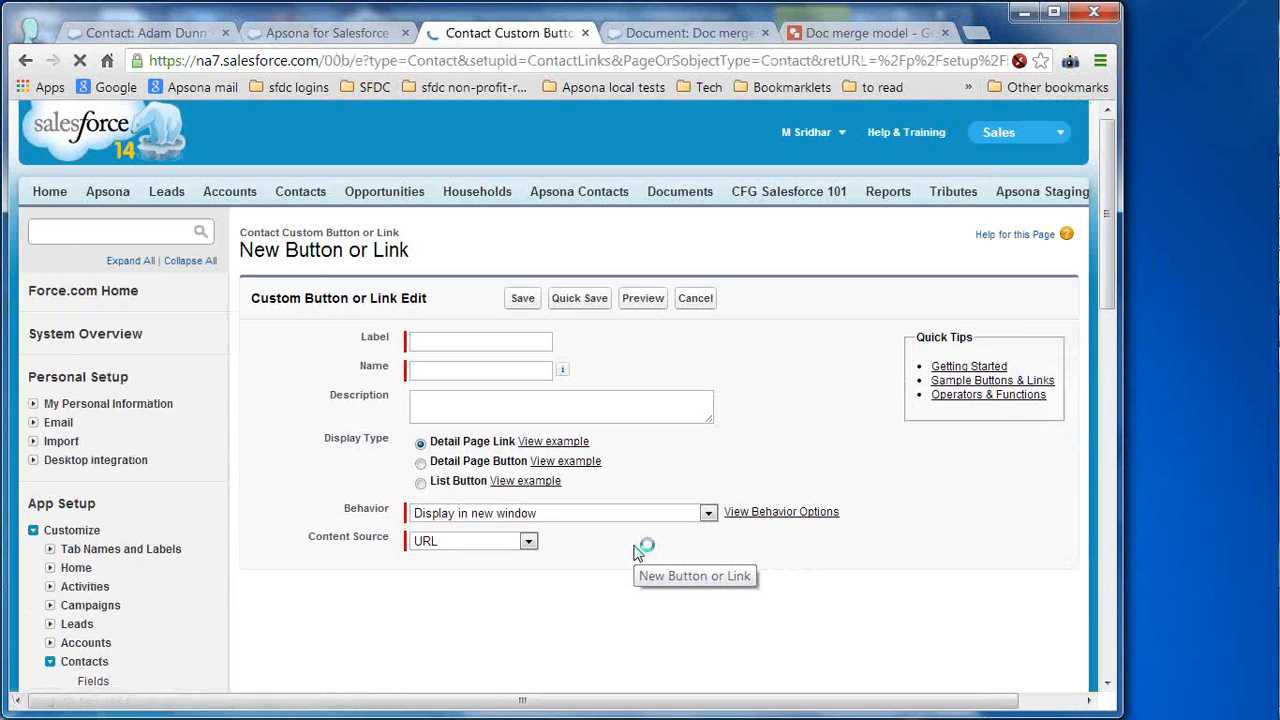
click(531, 345)
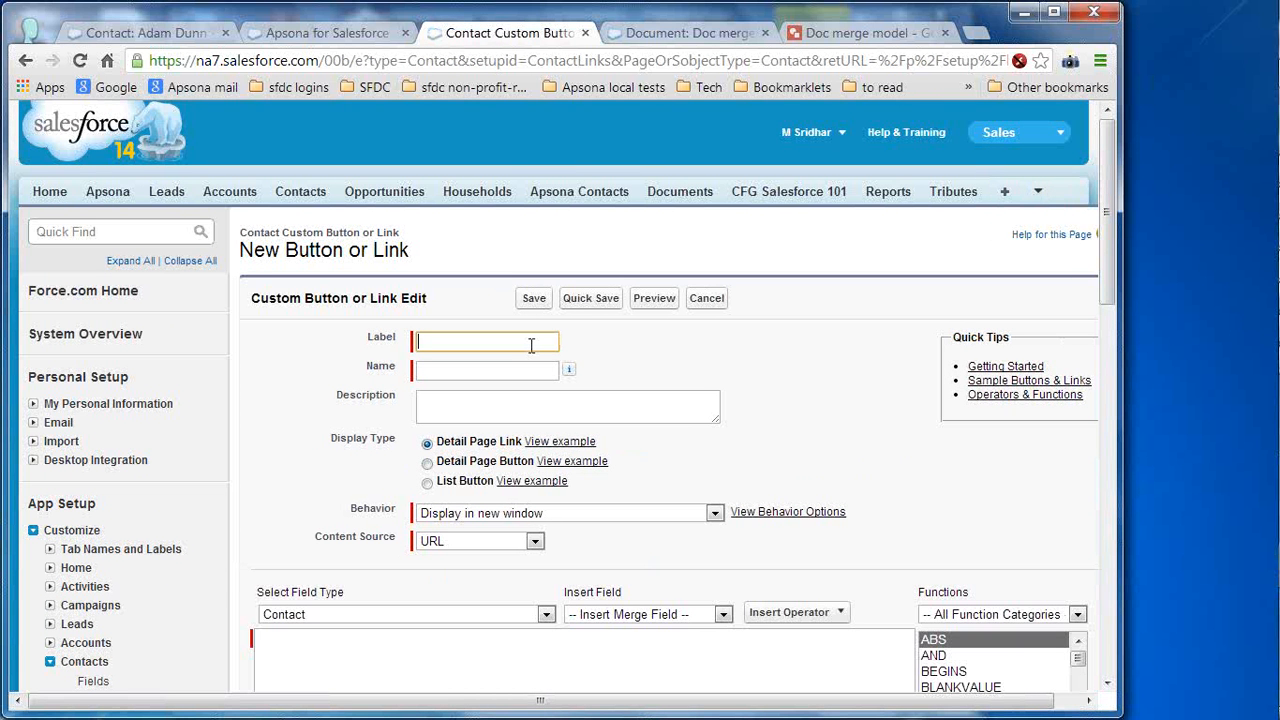
text(doc)
key(Down)
key(Tab)
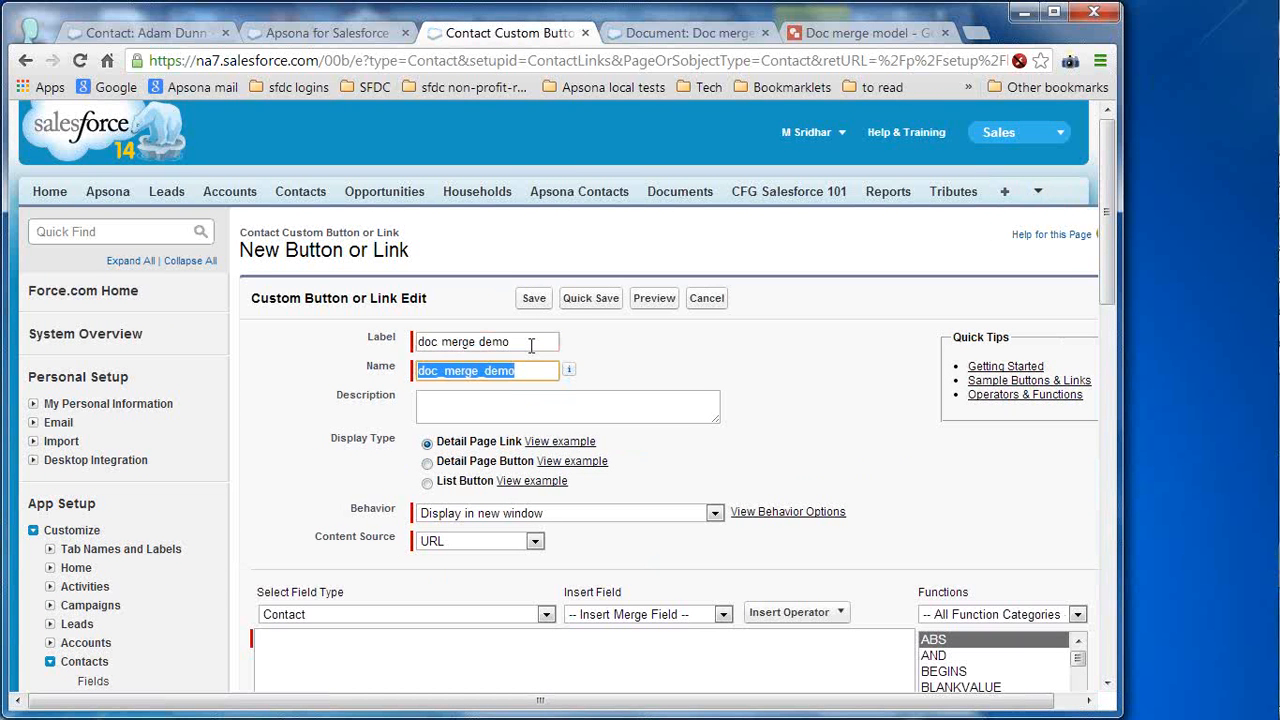
click(493, 467)
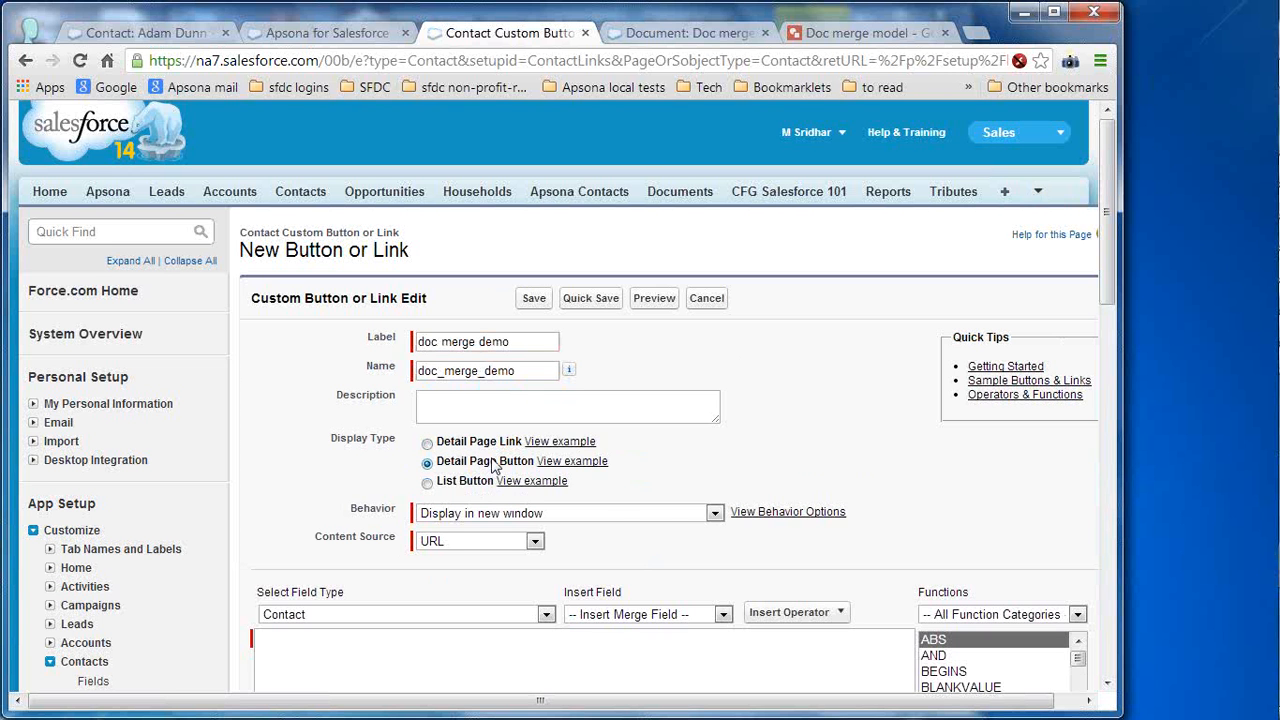
click(666, 513)
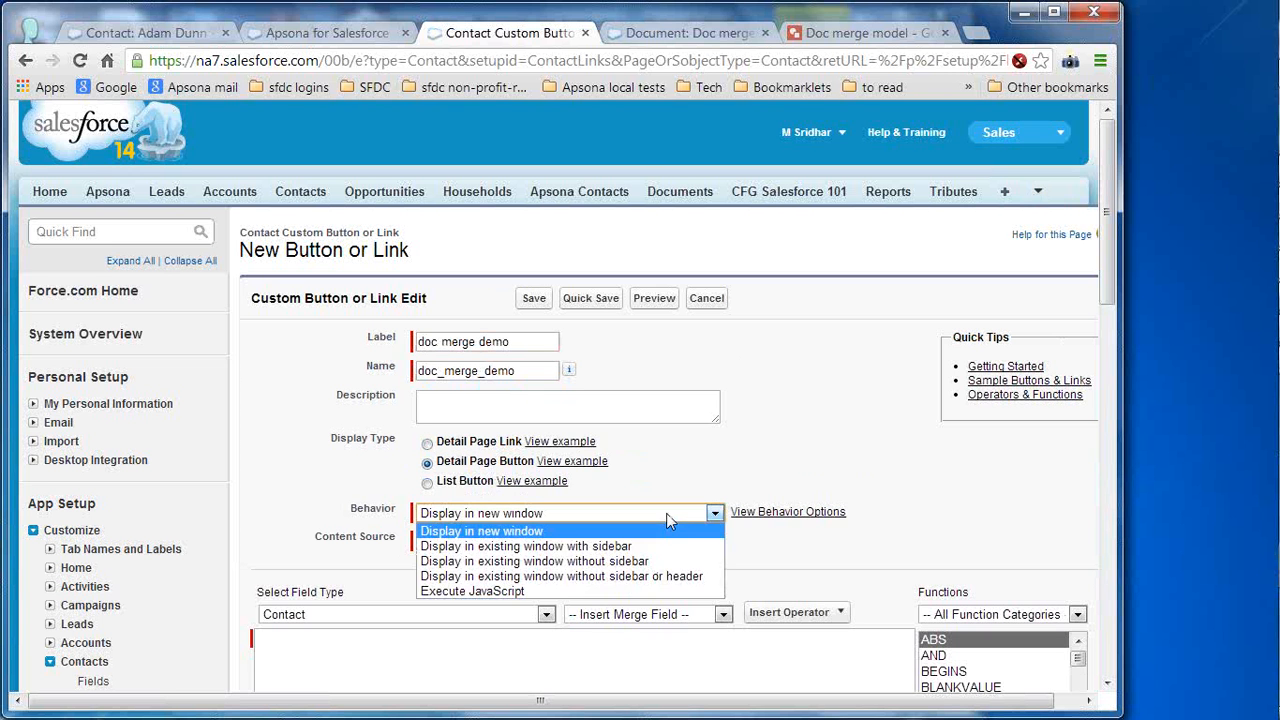
click(548, 590)
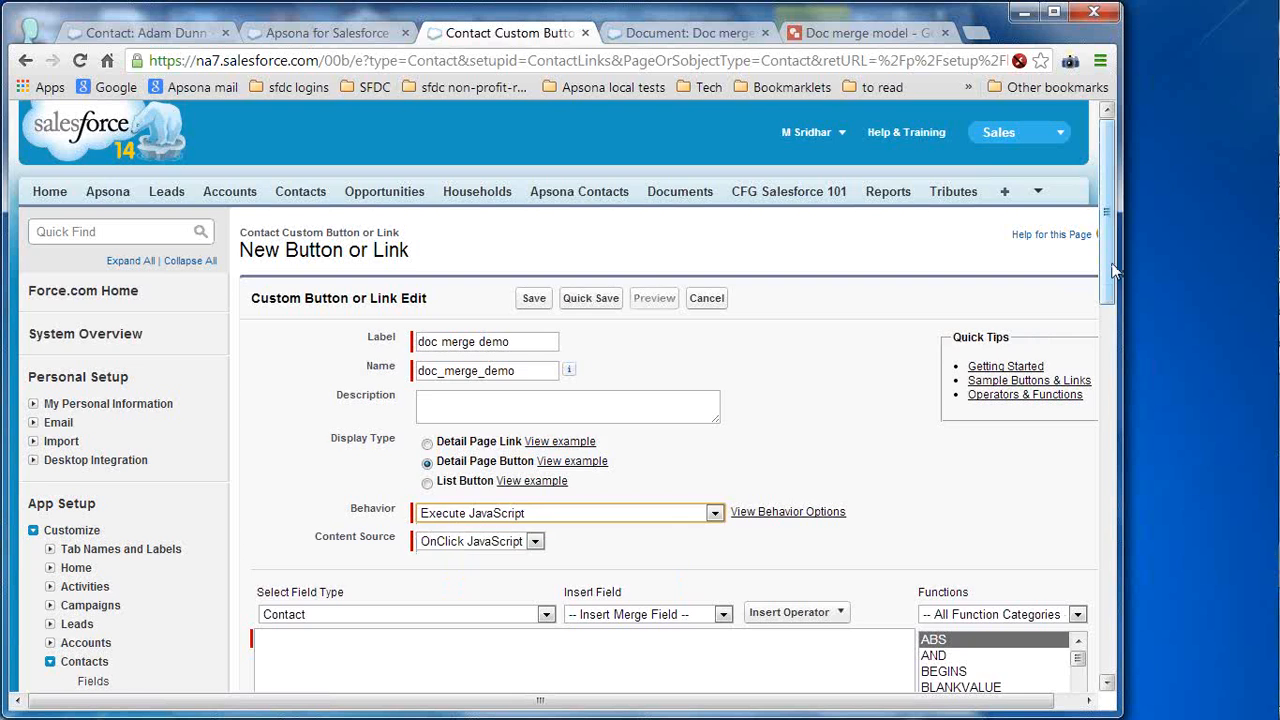
- Paste the copied Apsona merge code as the button's script and save the button
scroll(688, 538, down, 3)
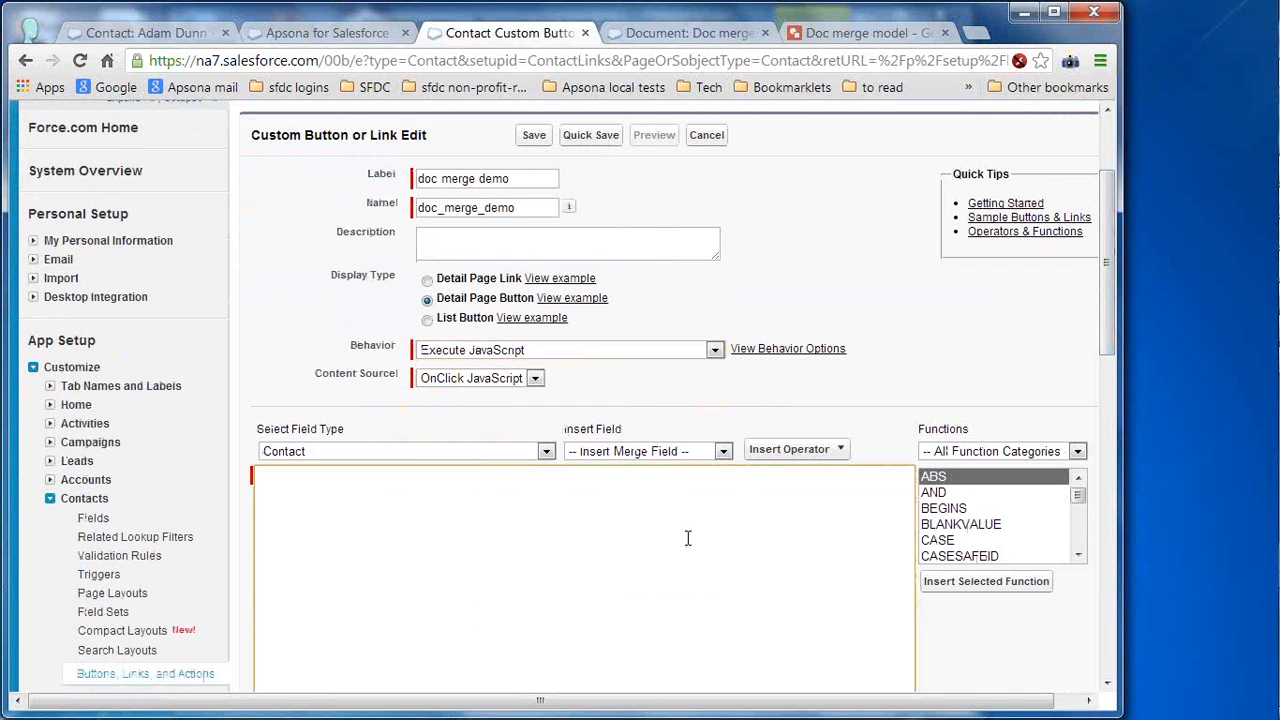
key(ctrl+v)
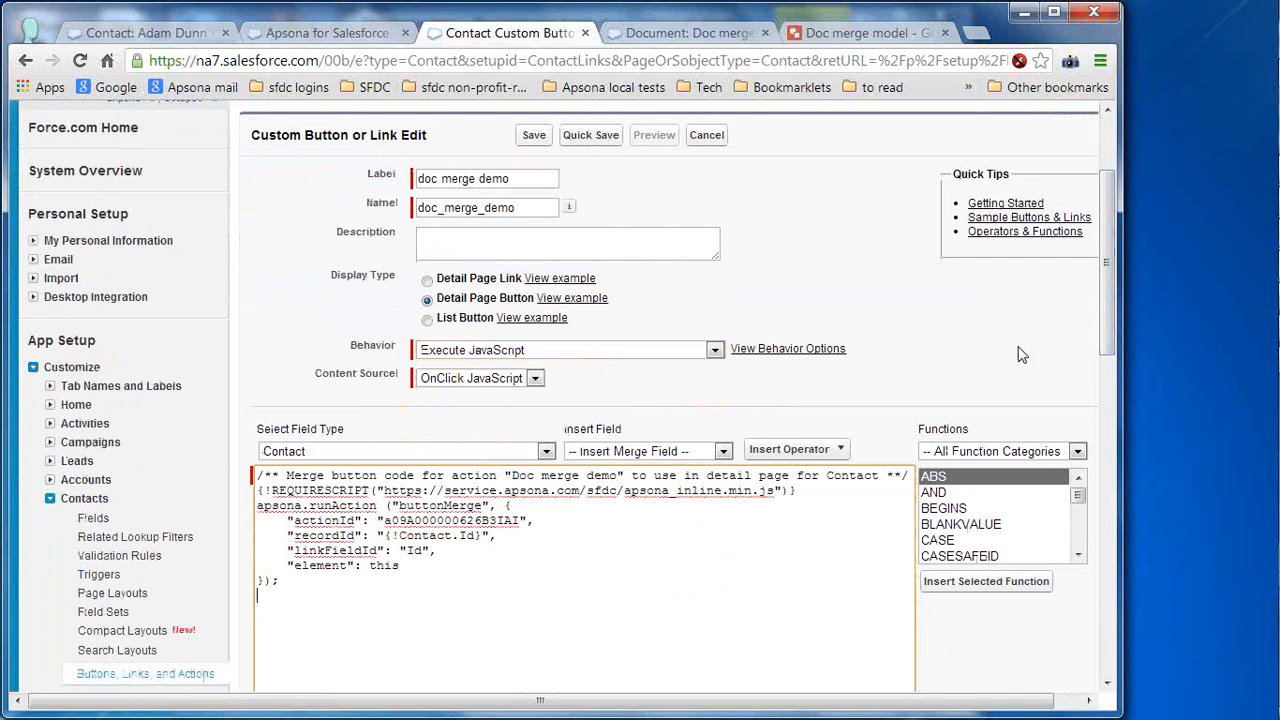
scroll(1113, 337, up, 1)
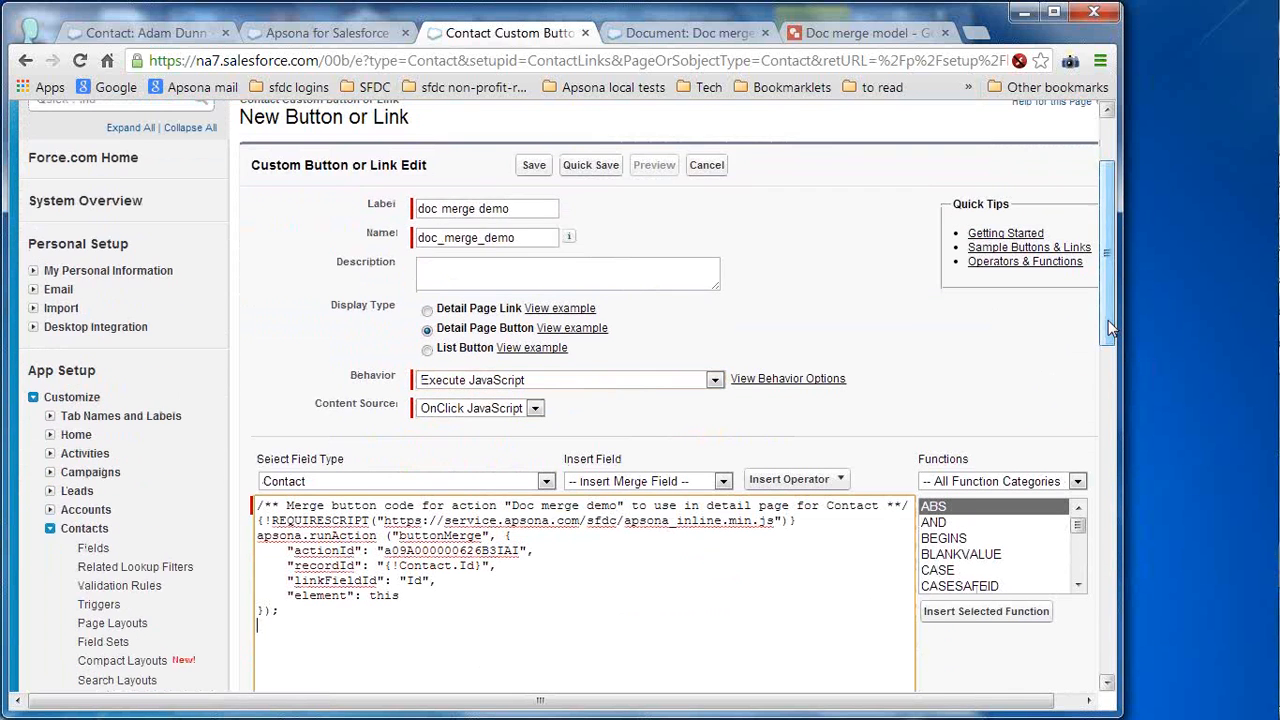
click(535, 168)
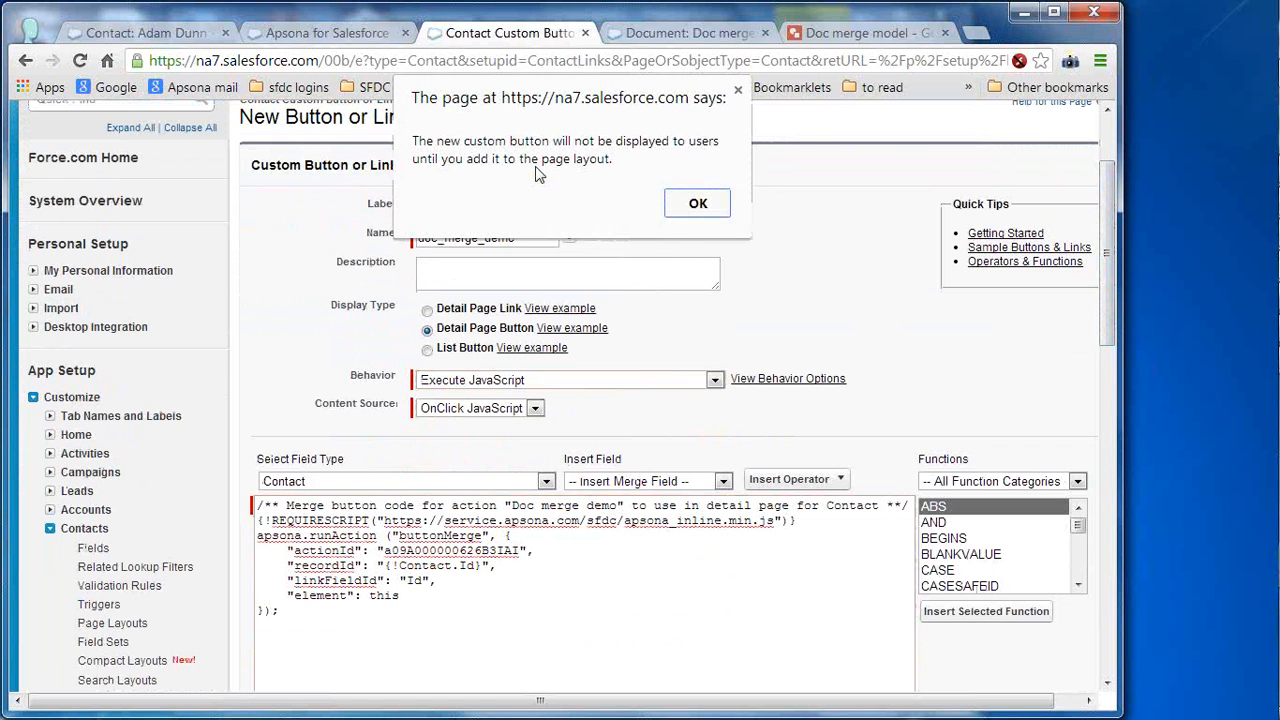
click(698, 204)
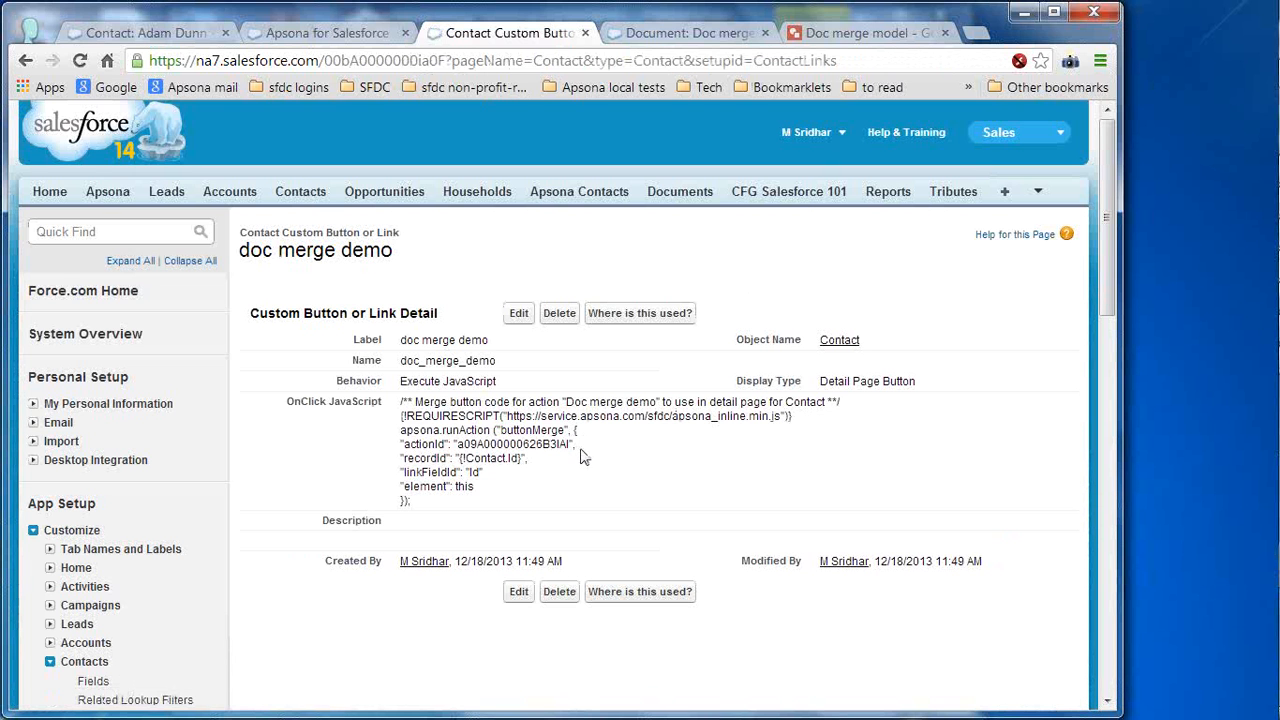
- Return to the contact record, reload it, and open the Contact Layout via the force.com menu's Edit Layout
click(158, 35)
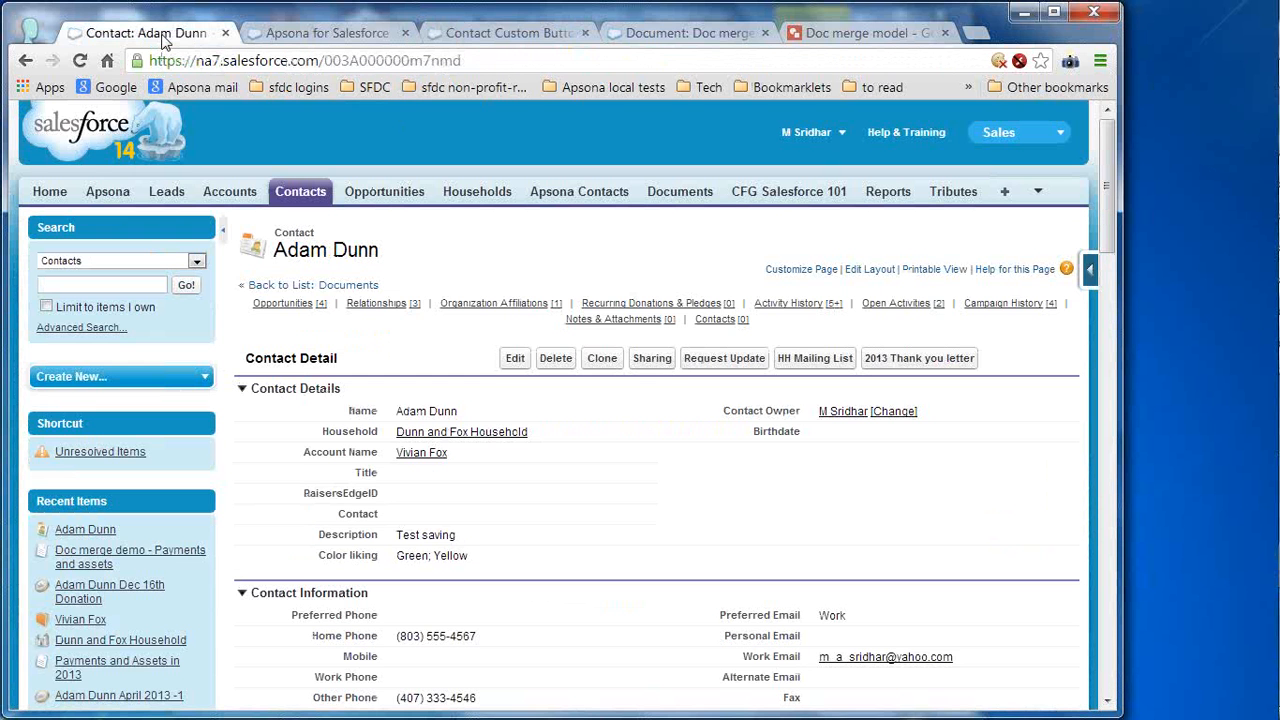
click(80, 62)
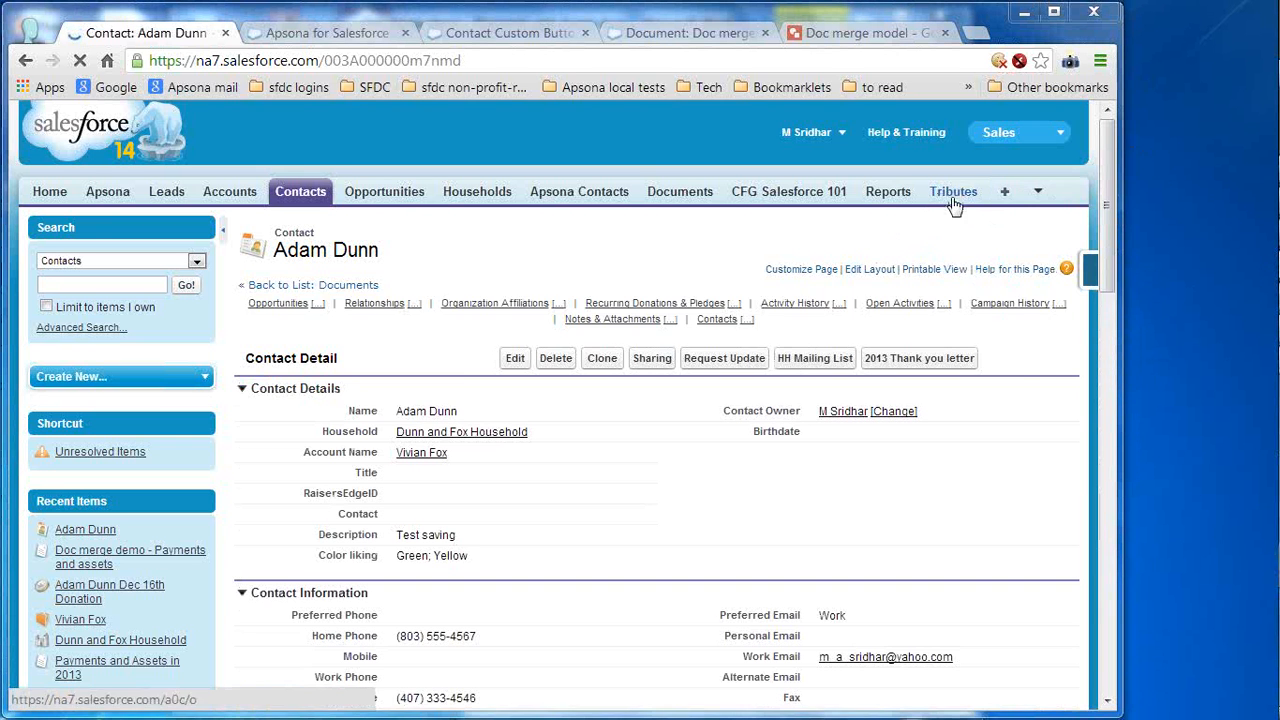
click(1095, 277)
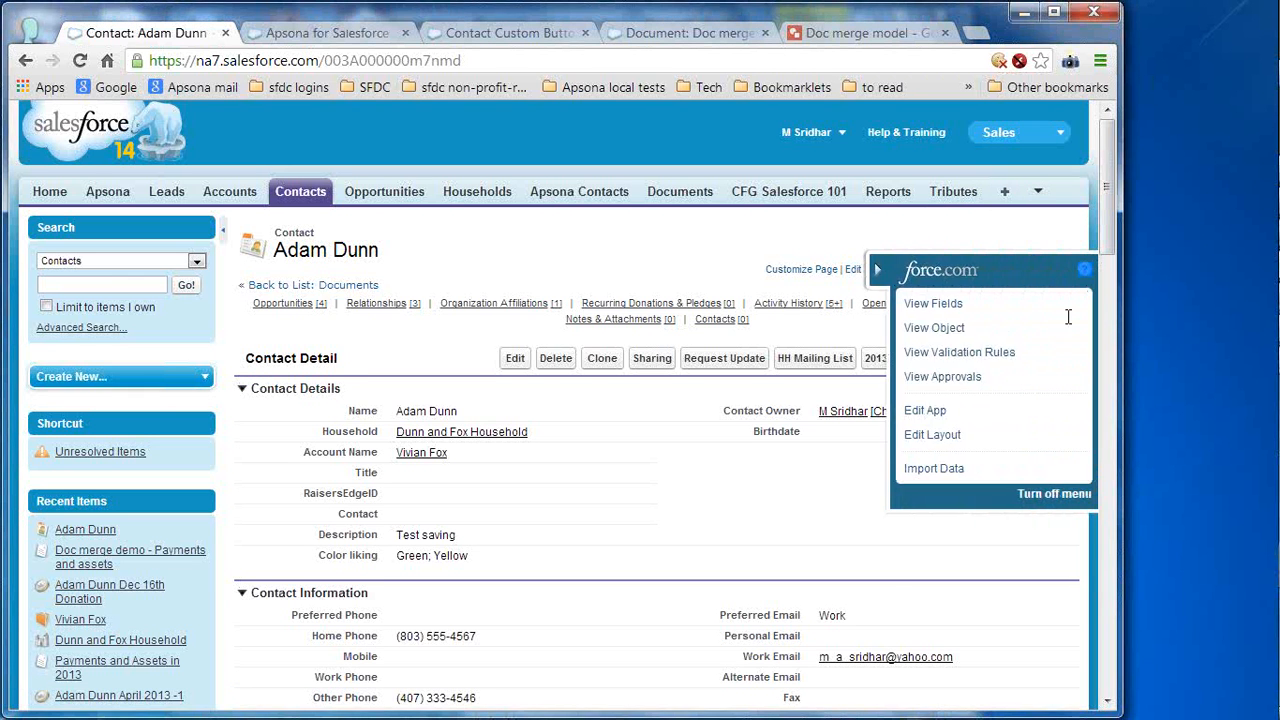
drag(1069, 316, 974, 456)
click(949, 441)
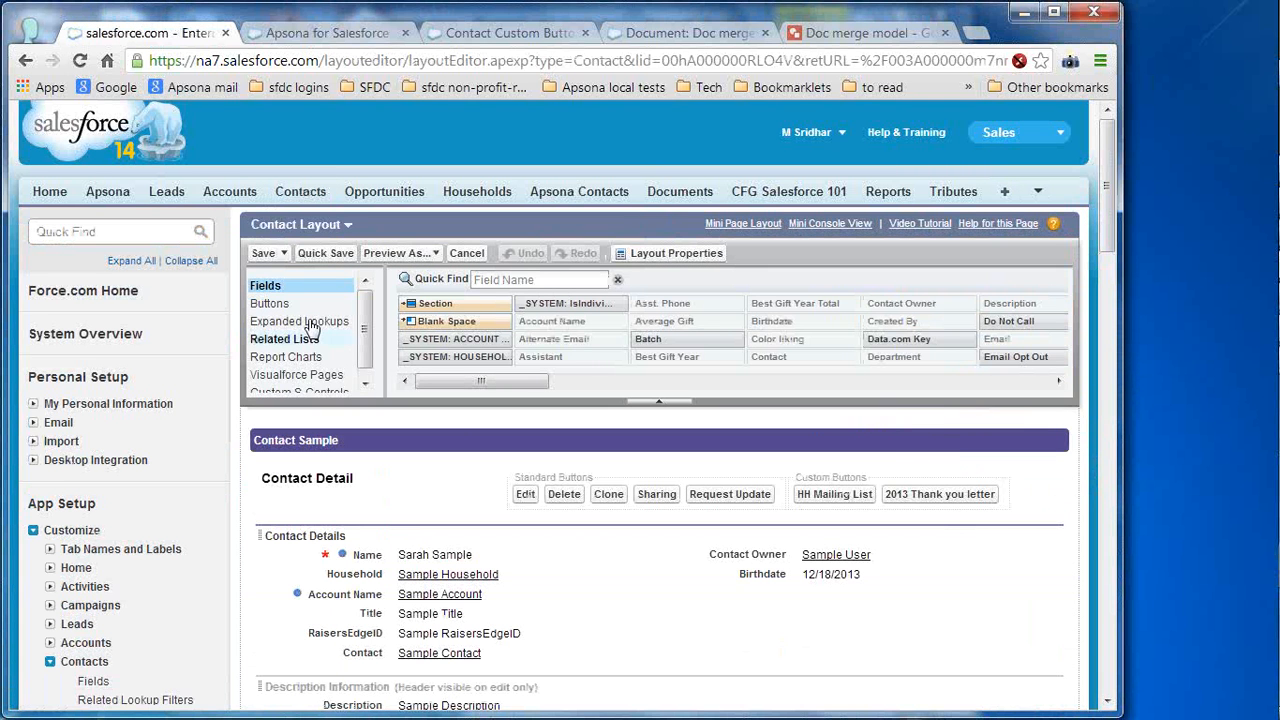
- Drag the doc merge demo button into the layout's Custom Buttons and save the Contact Layout
click(270, 304)
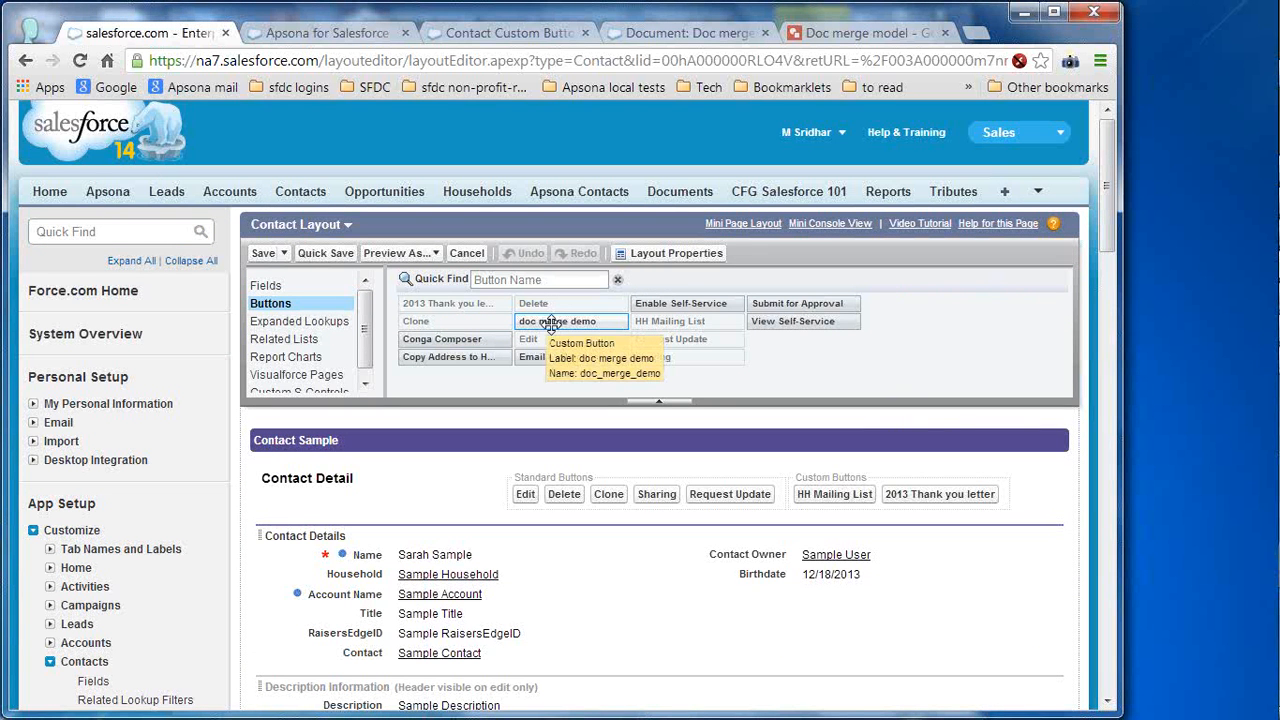
drag(551, 325, 798, 502)
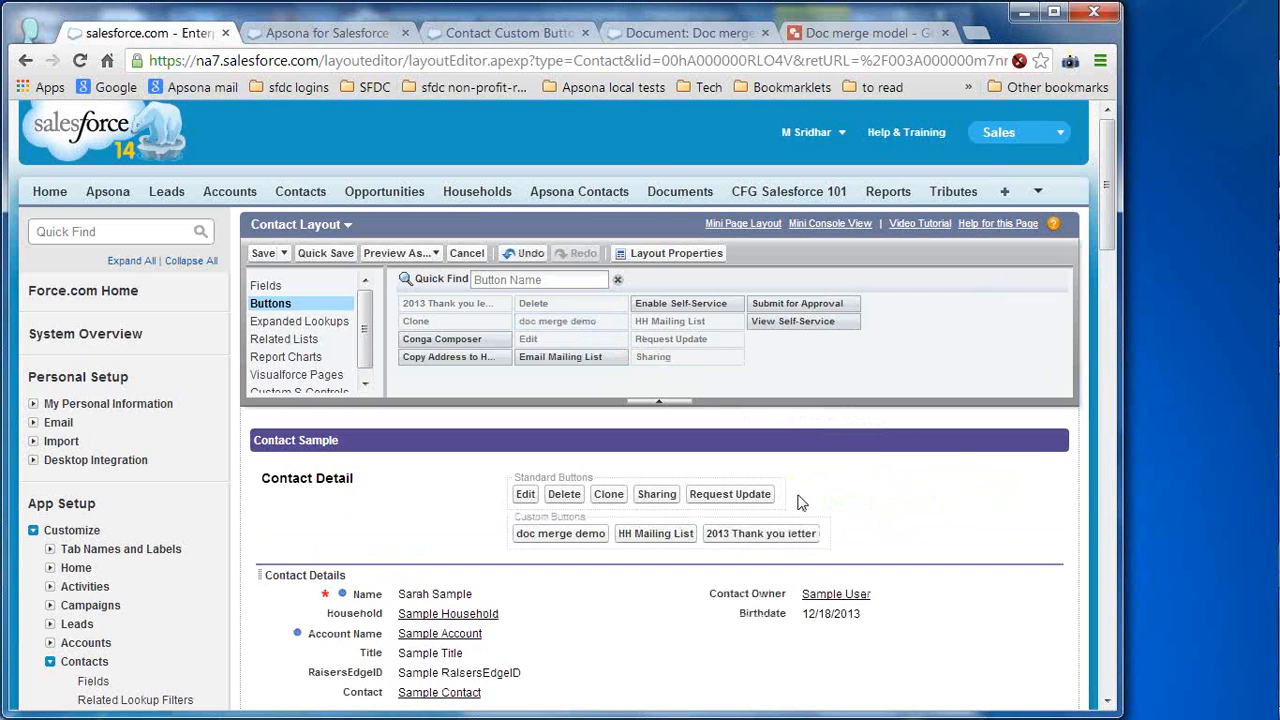
click(264, 254)
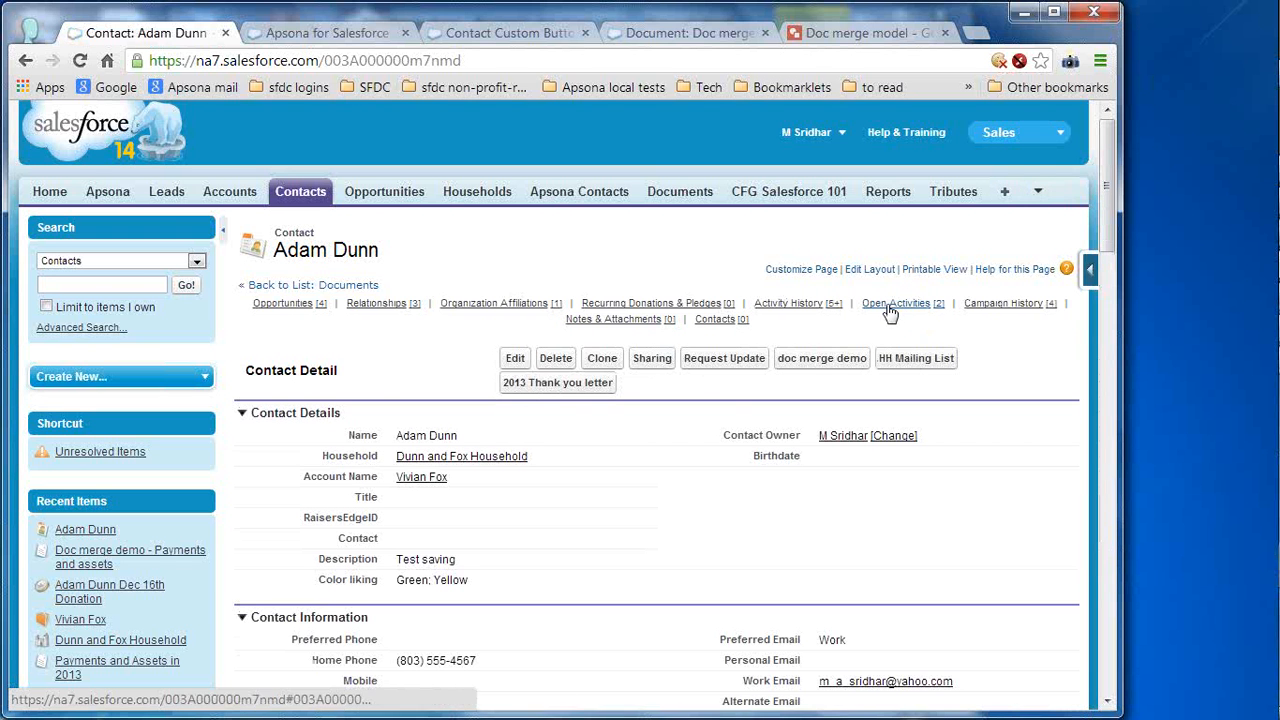
- Run the doc merge demo merge on the contact, then save and open Doc merge demo_2013-12-18_1150.docx
click(822, 369)
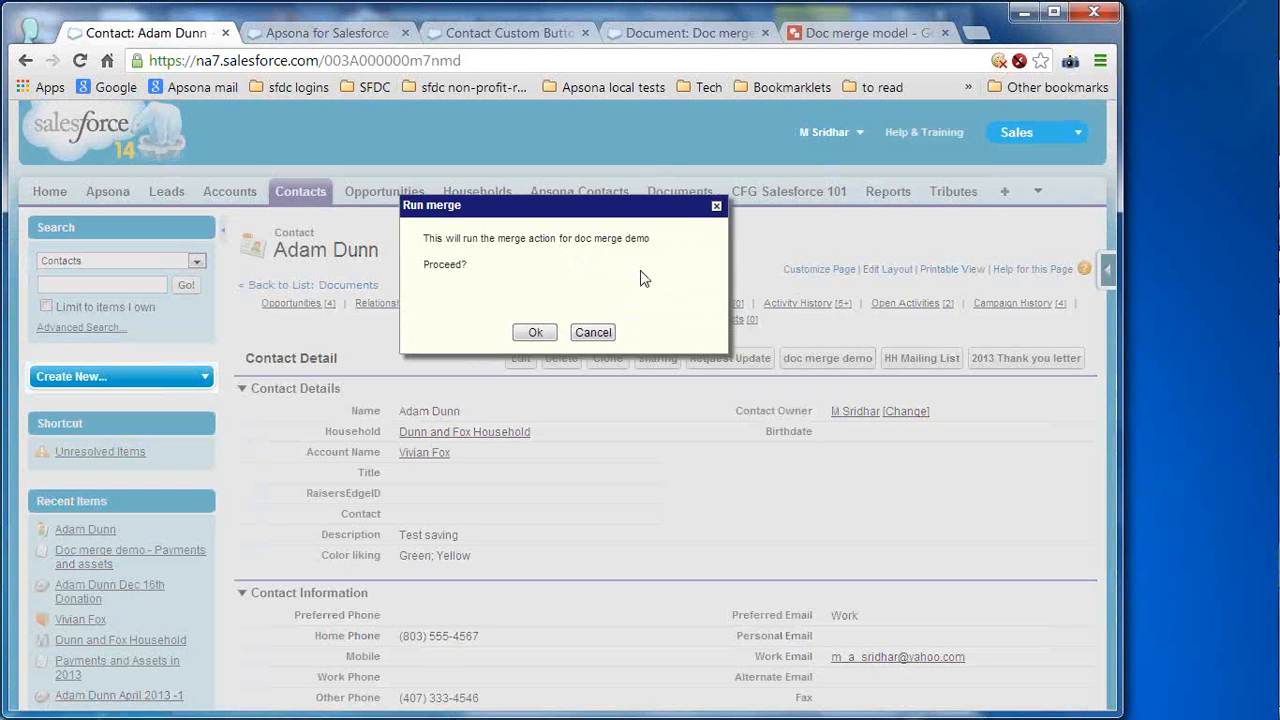
click(535, 334)
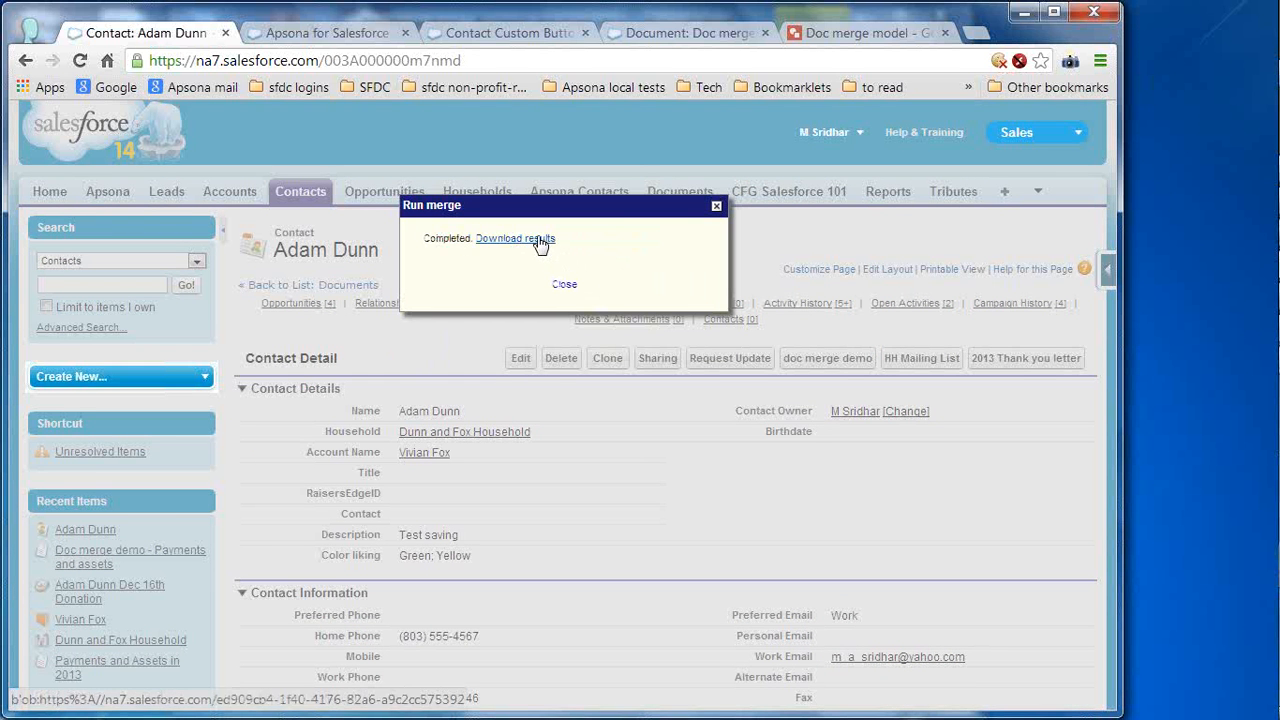
click(538, 241)
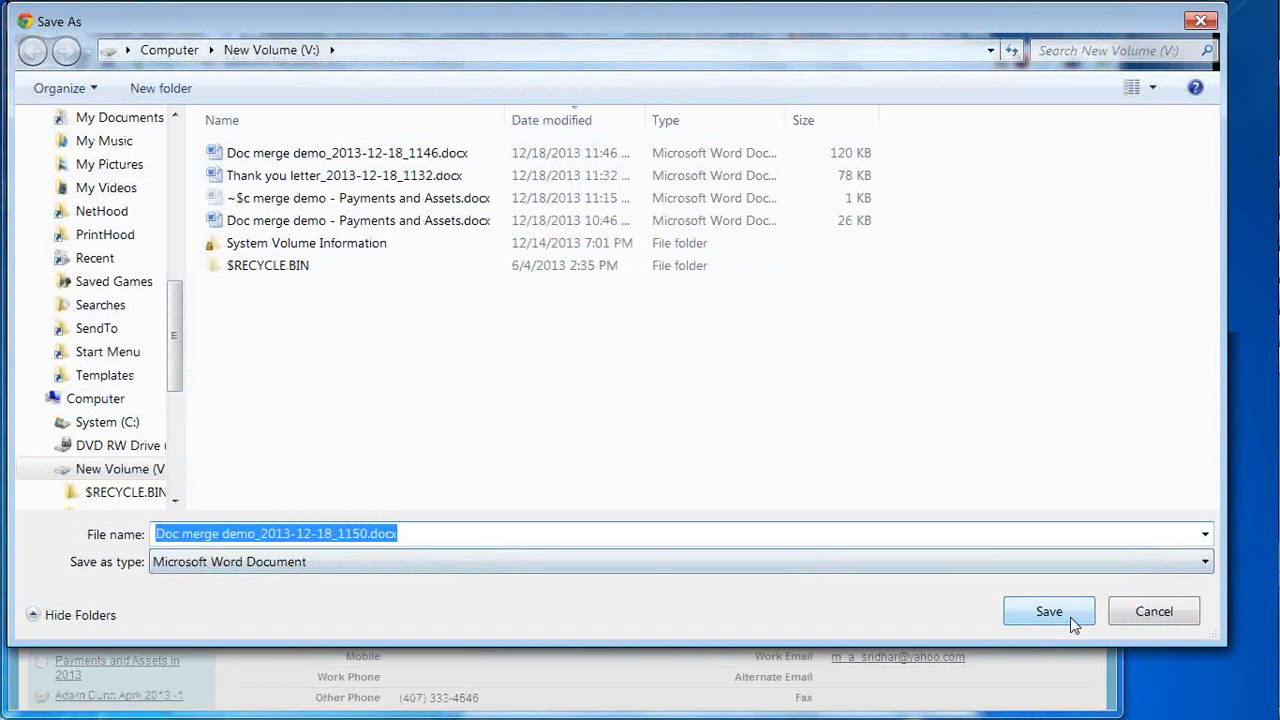
click(1049, 612)
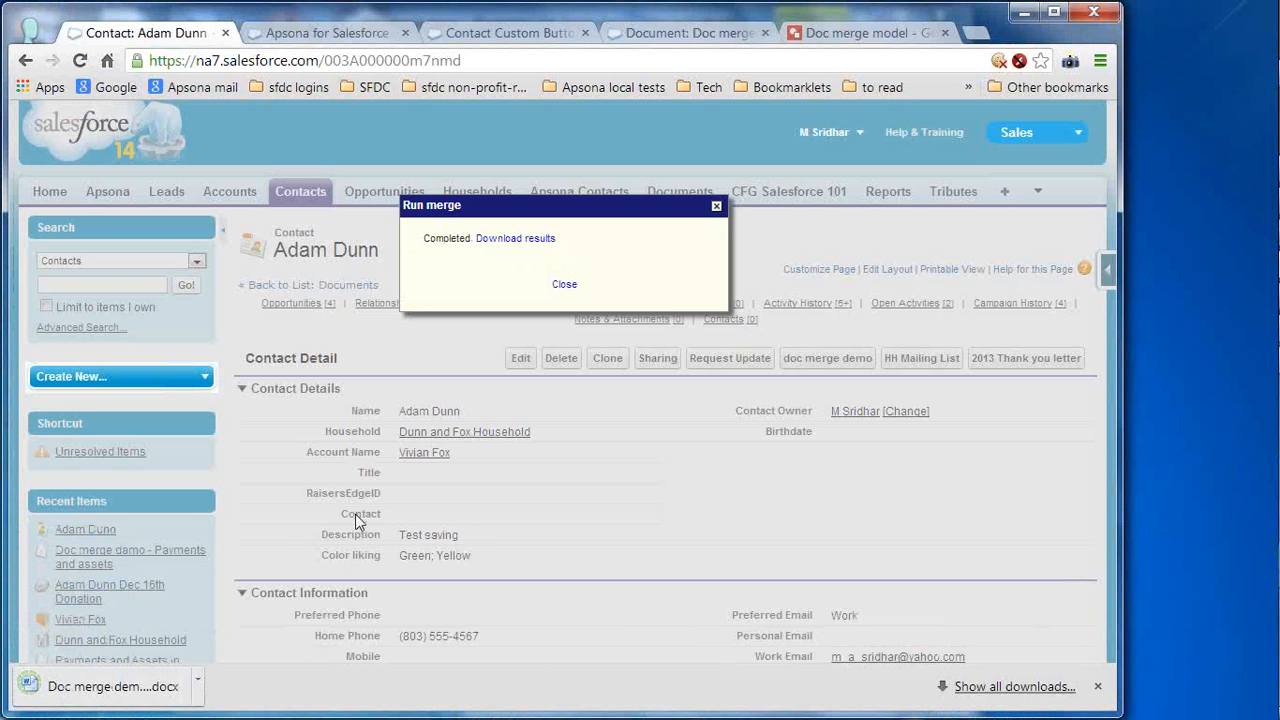
click(88, 687)
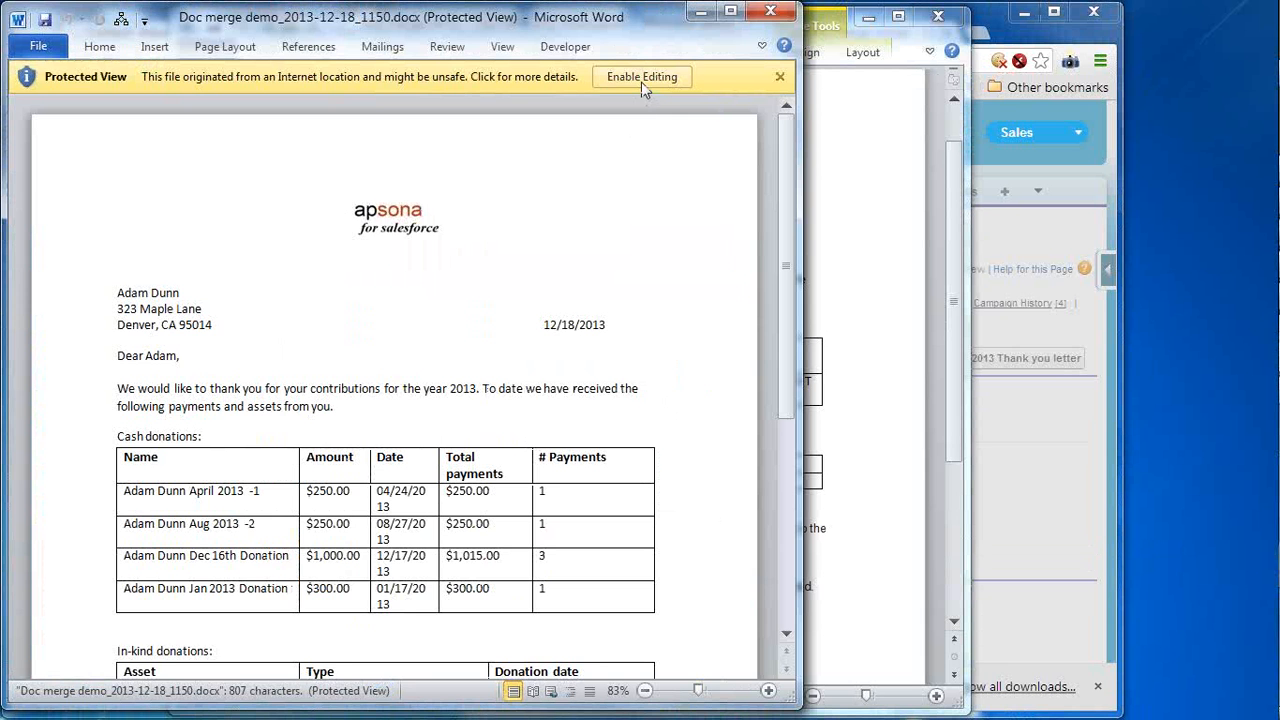
- Enable editing, review the cash and in-kind donation tables, then close the letter and its template
click(641, 82)
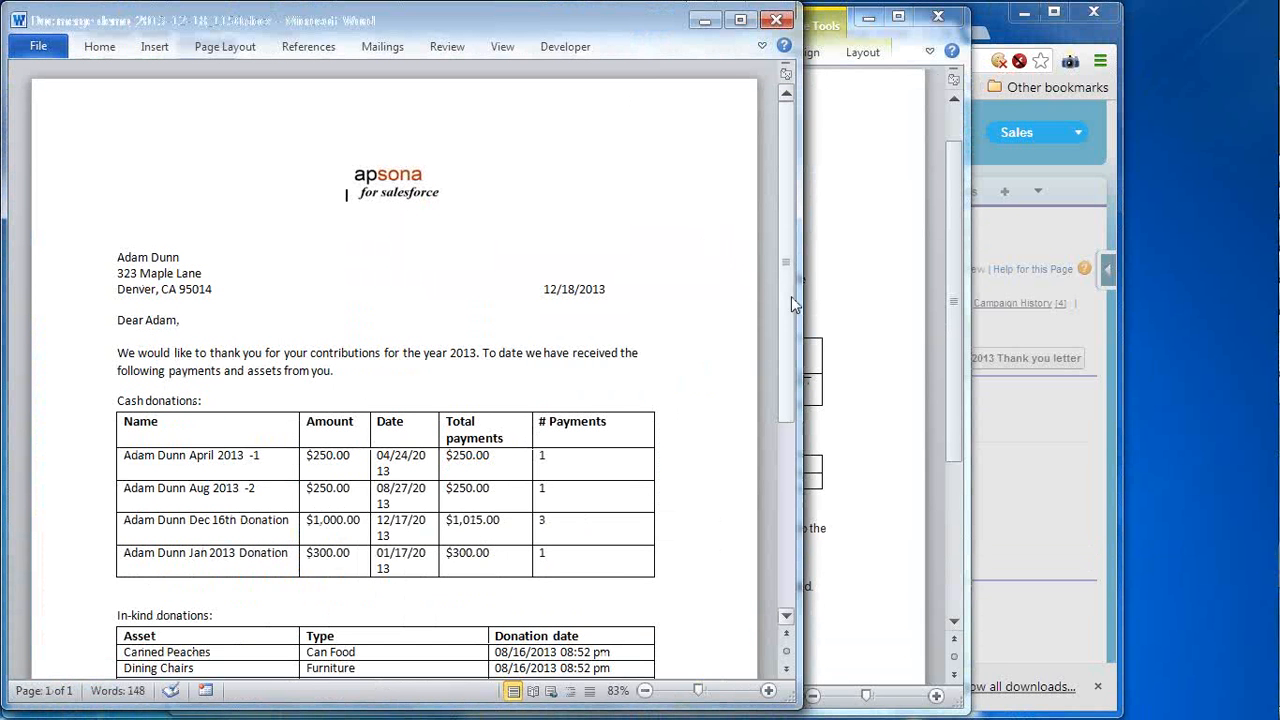
drag(791, 296, 794, 256)
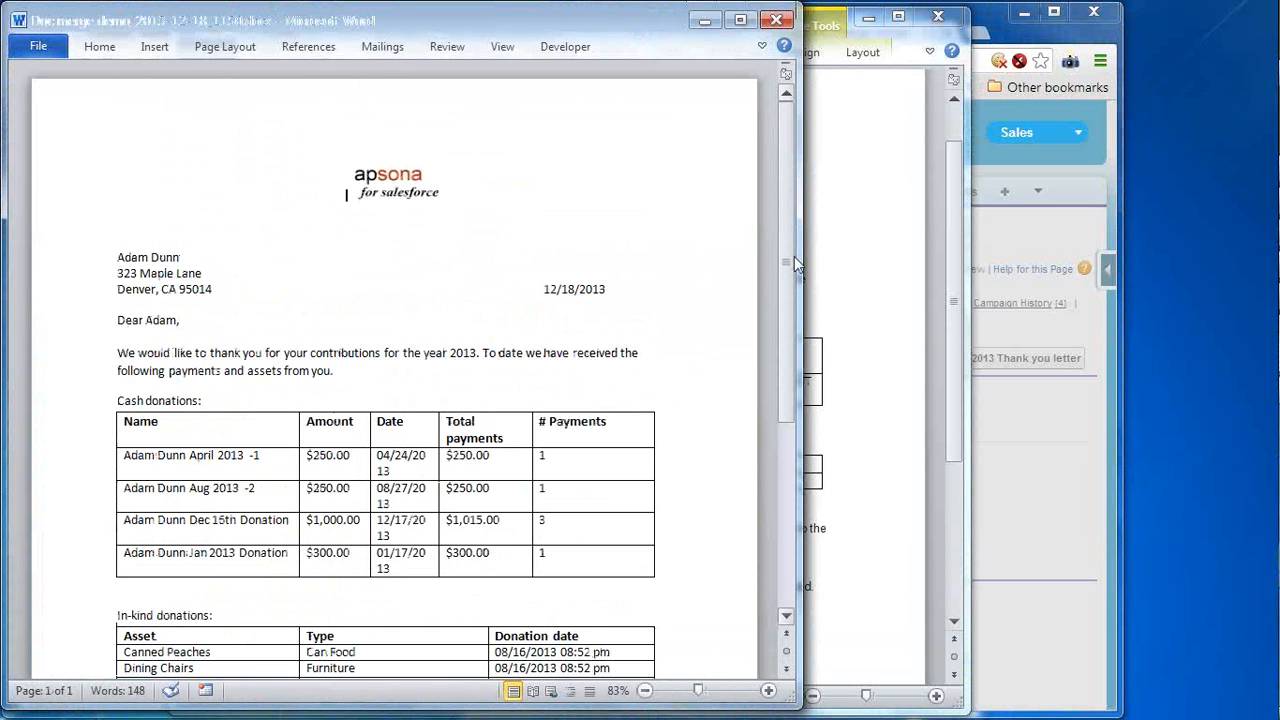
click(772, 20)
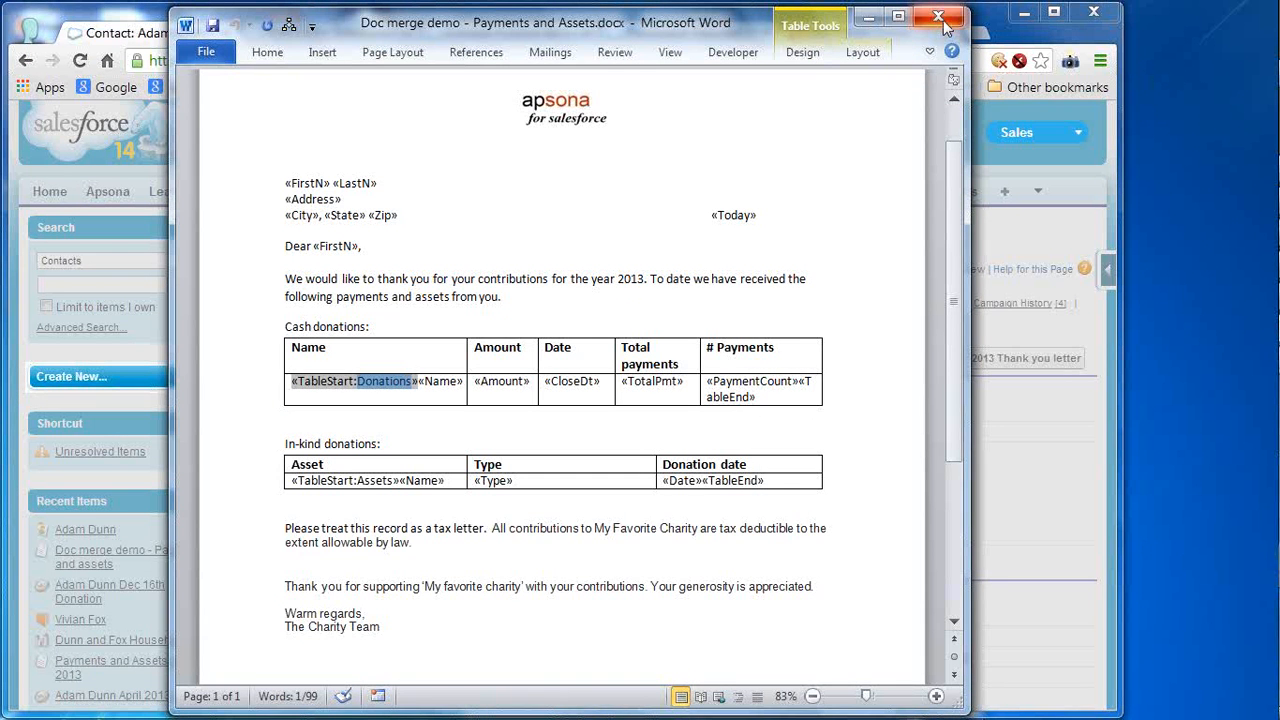
click(942, 20)
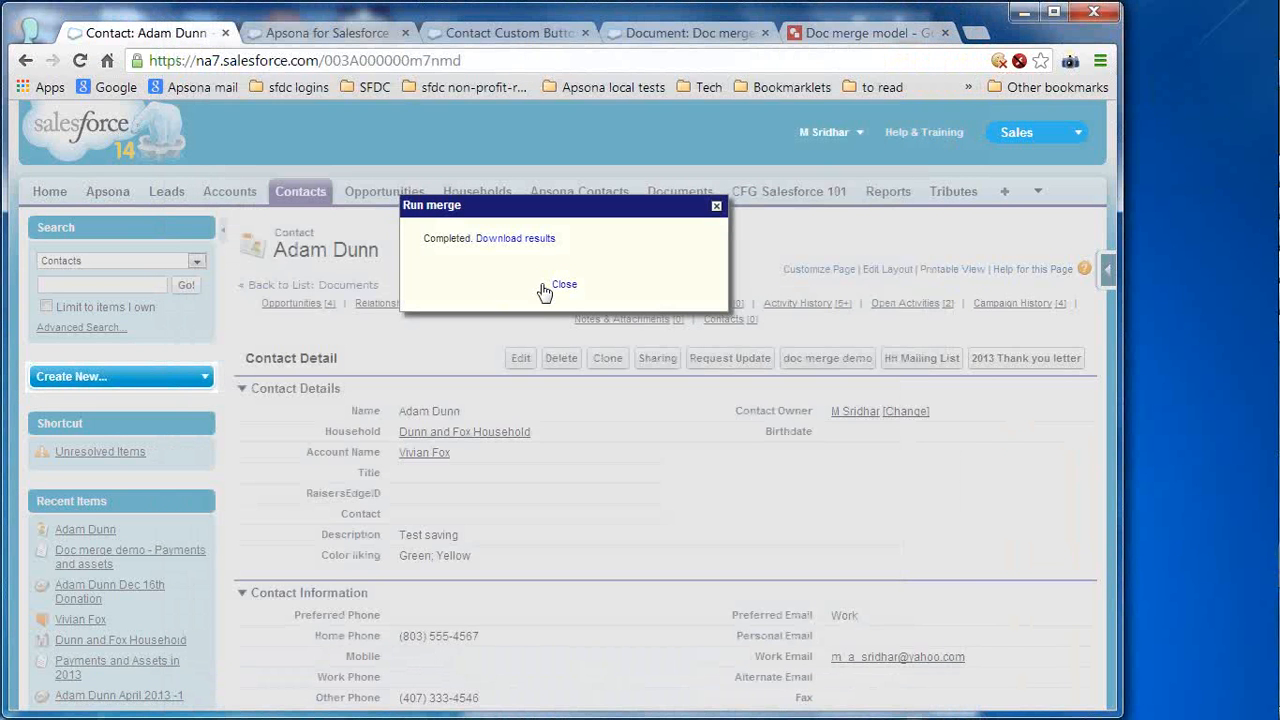
- Dismiss the merge message and log into the apsona dev sandbox org from the sfdc logins bookmarks
click(564, 286)
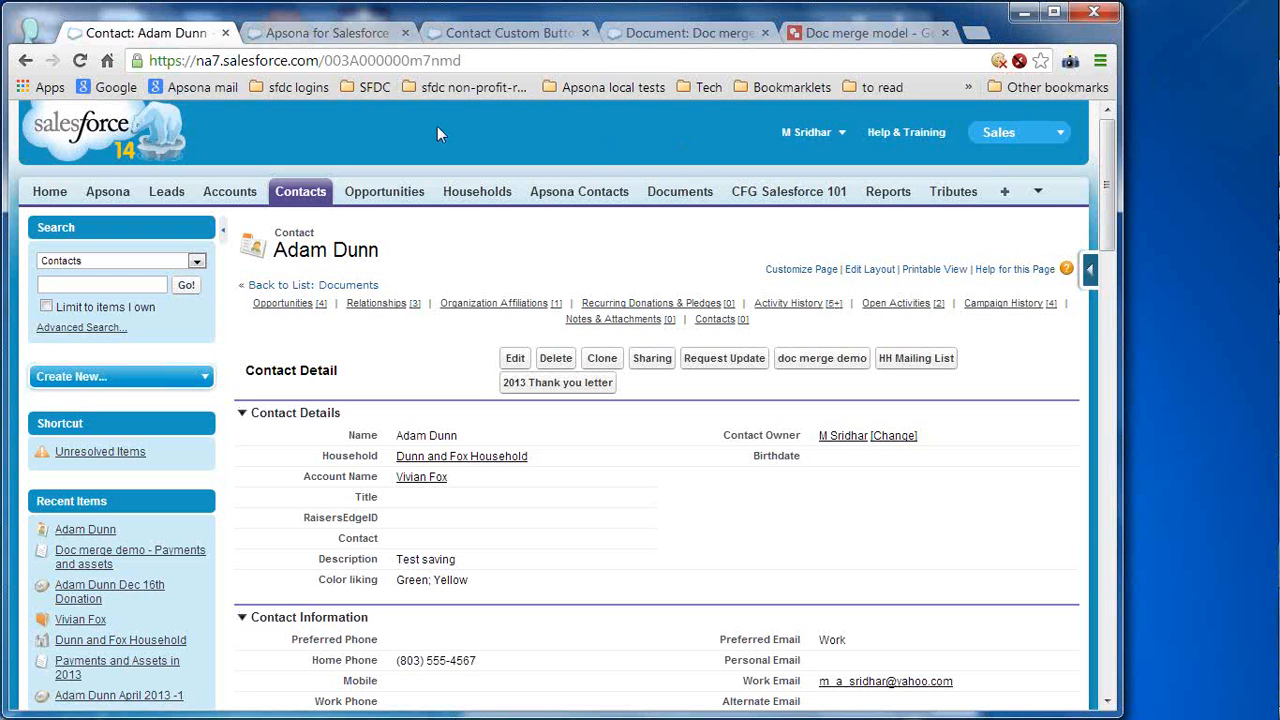
click(322, 91)
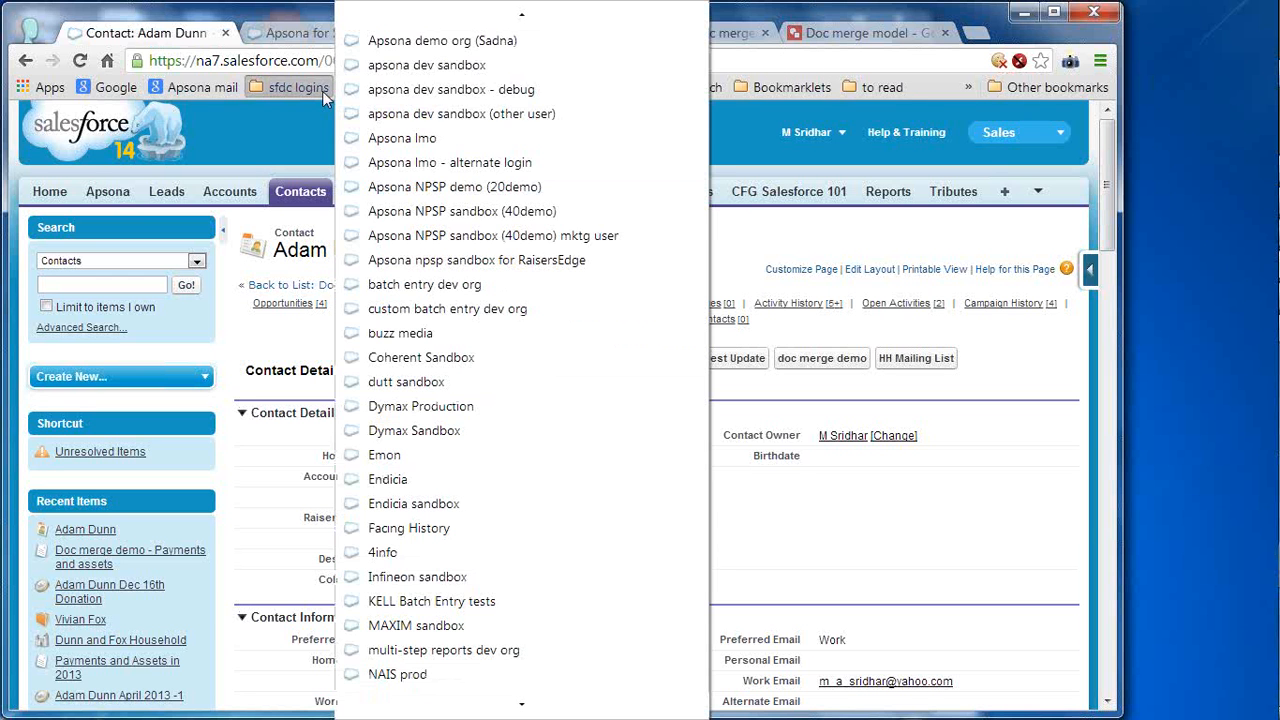
ctrl+click(500, 64)
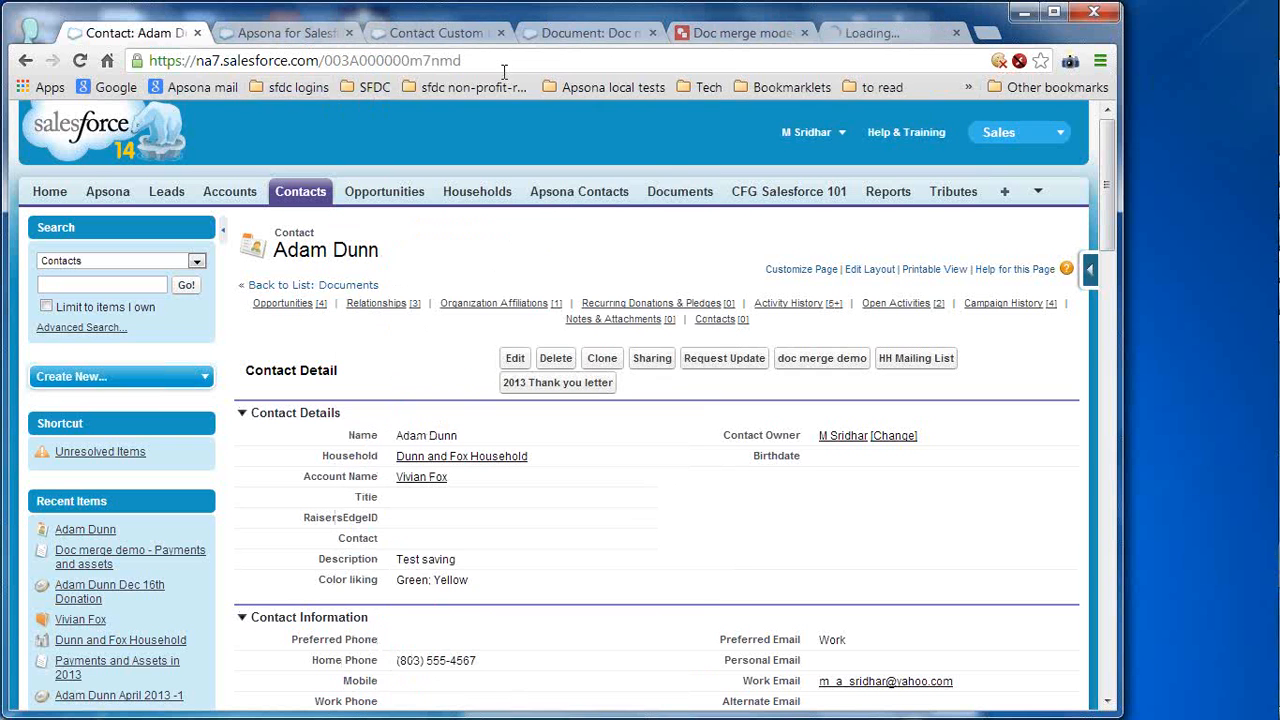
click(885, 33)
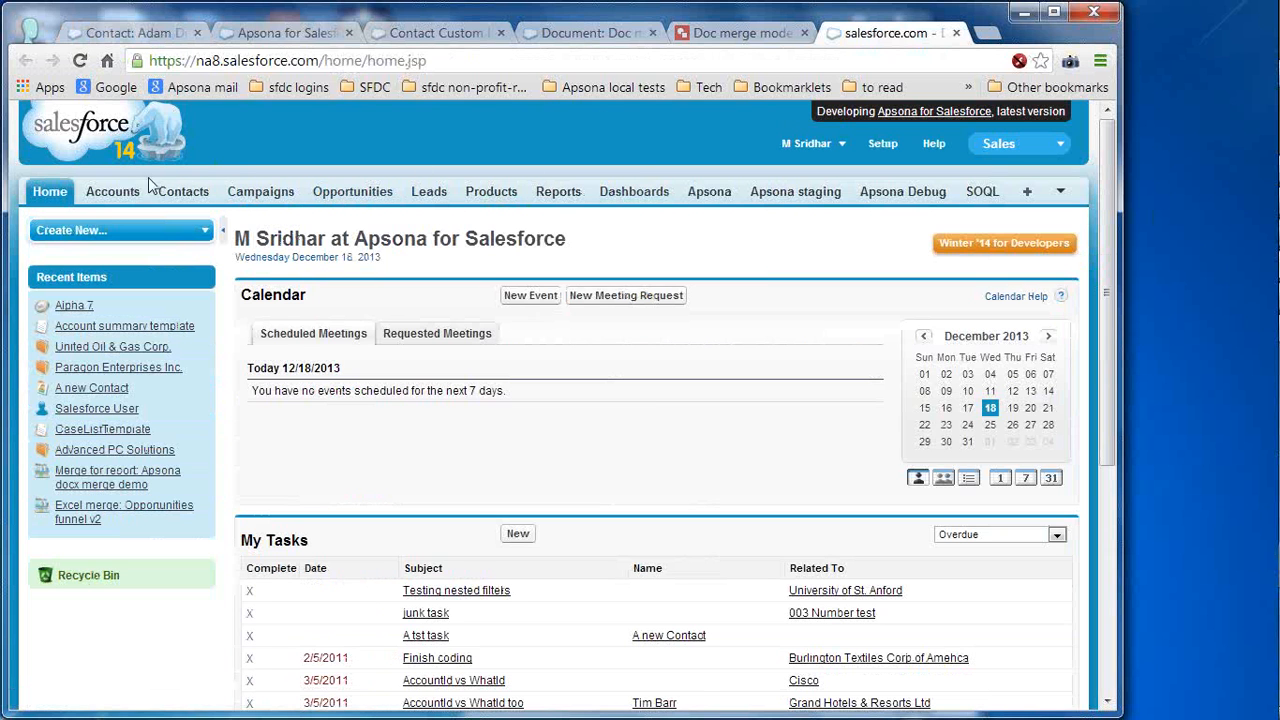
- Open Apsona at normal zoom with the Salesforce header collapsed and list All Opportunities
click(714, 199)
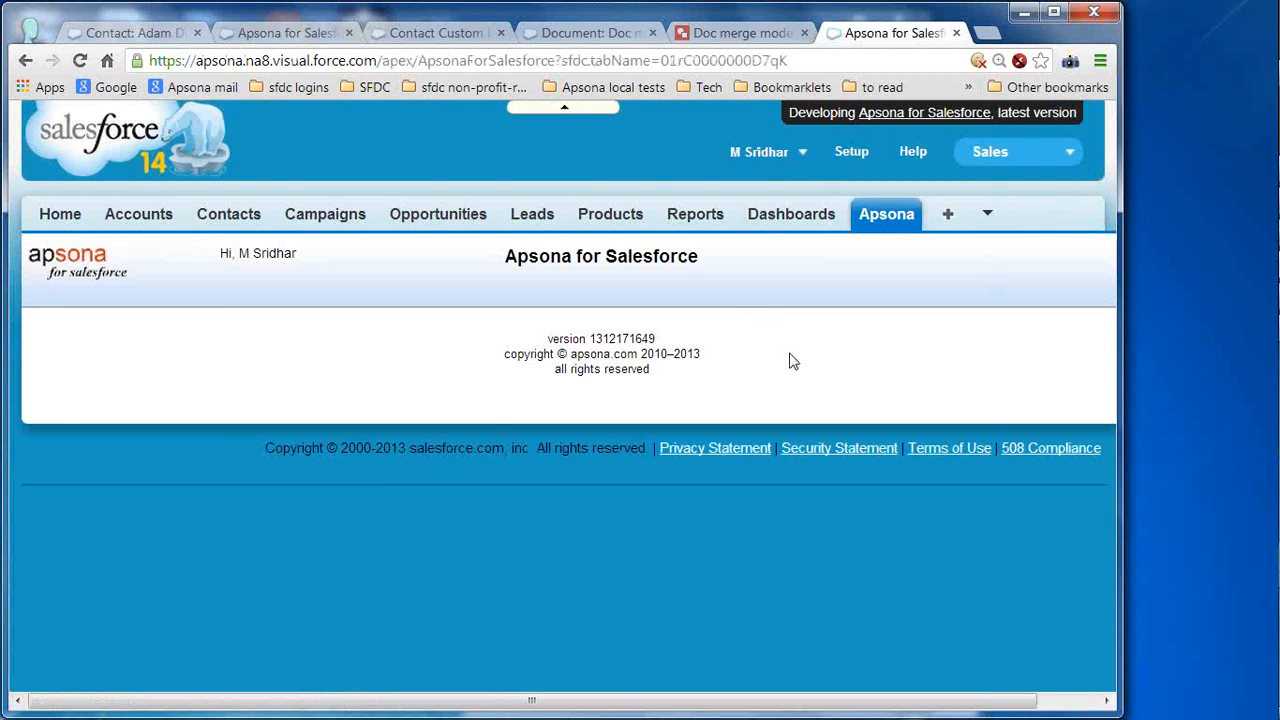
key(ctrl+0)
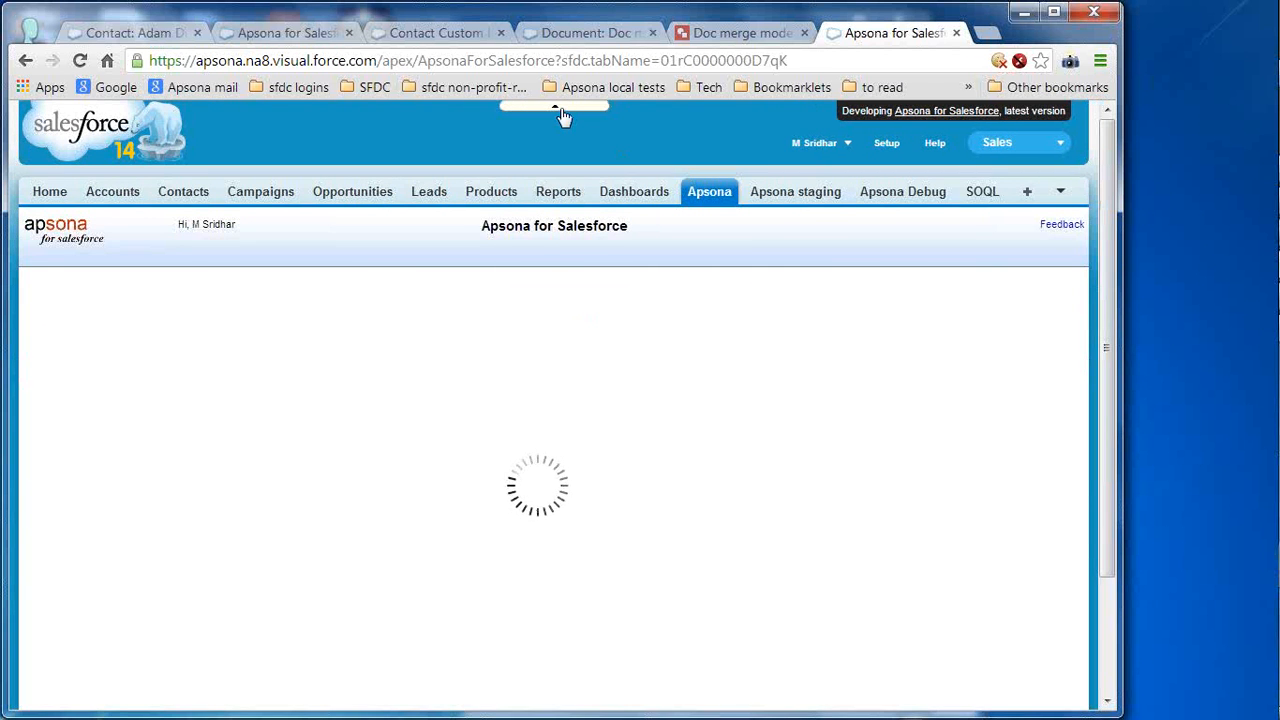
click(557, 109)
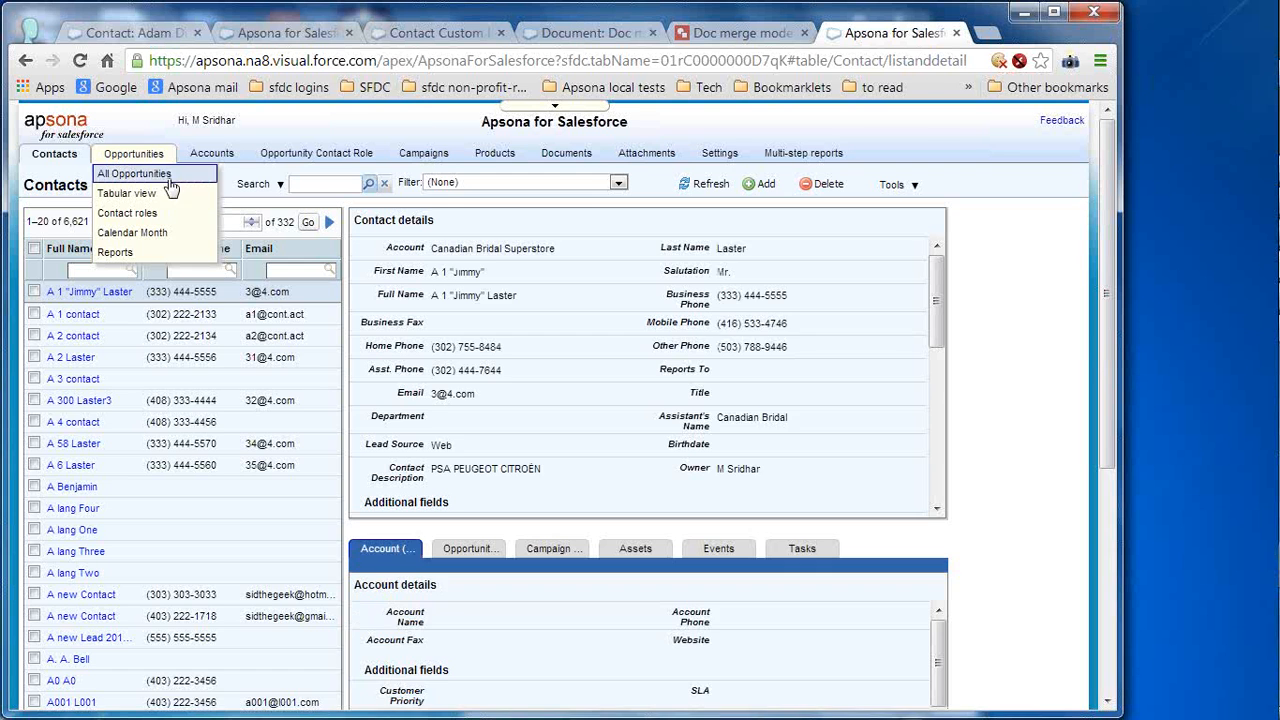
click(166, 175)
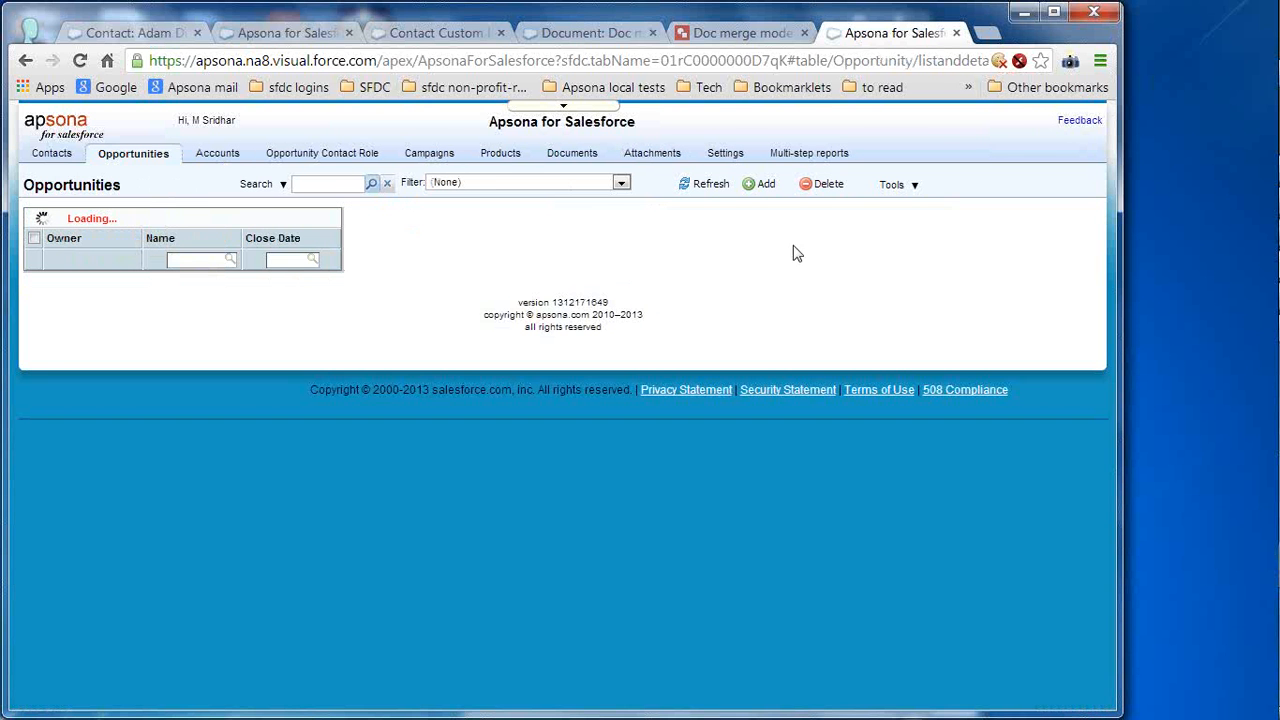
- Filter the opportunities to 2013 Opportunities and start a Merge/Mail action for them
click(621, 184)
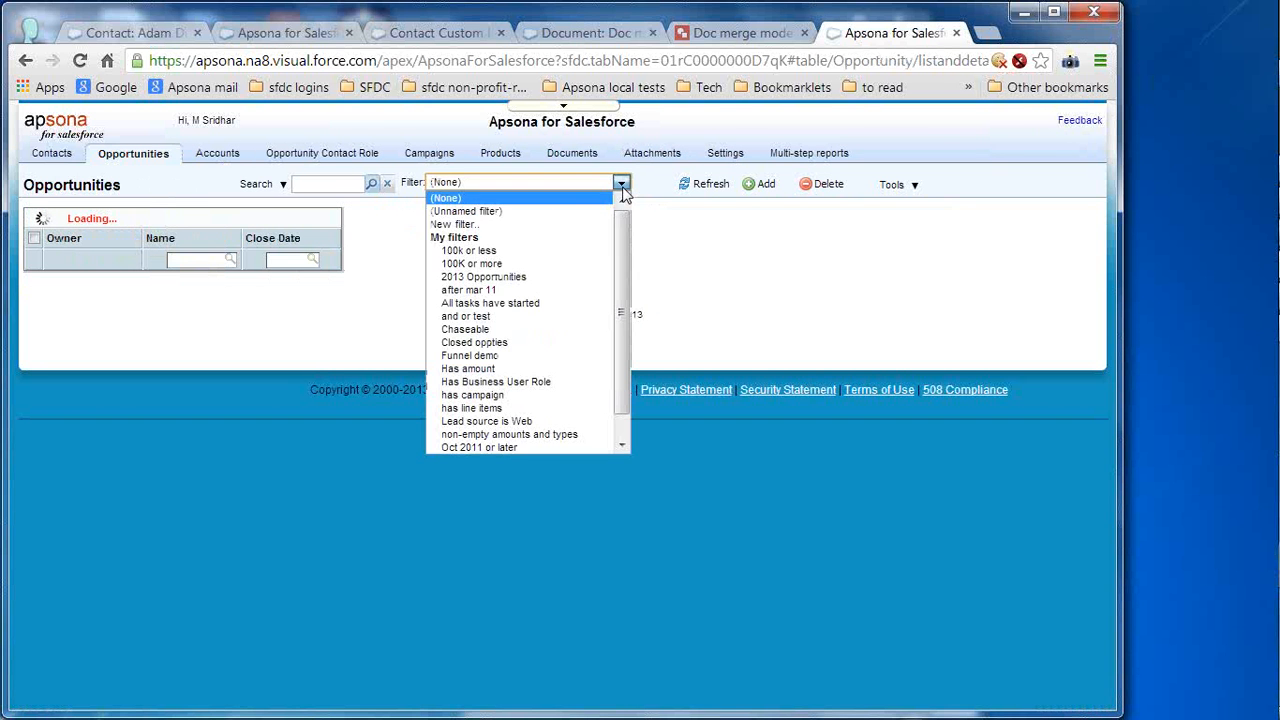
click(565, 277)
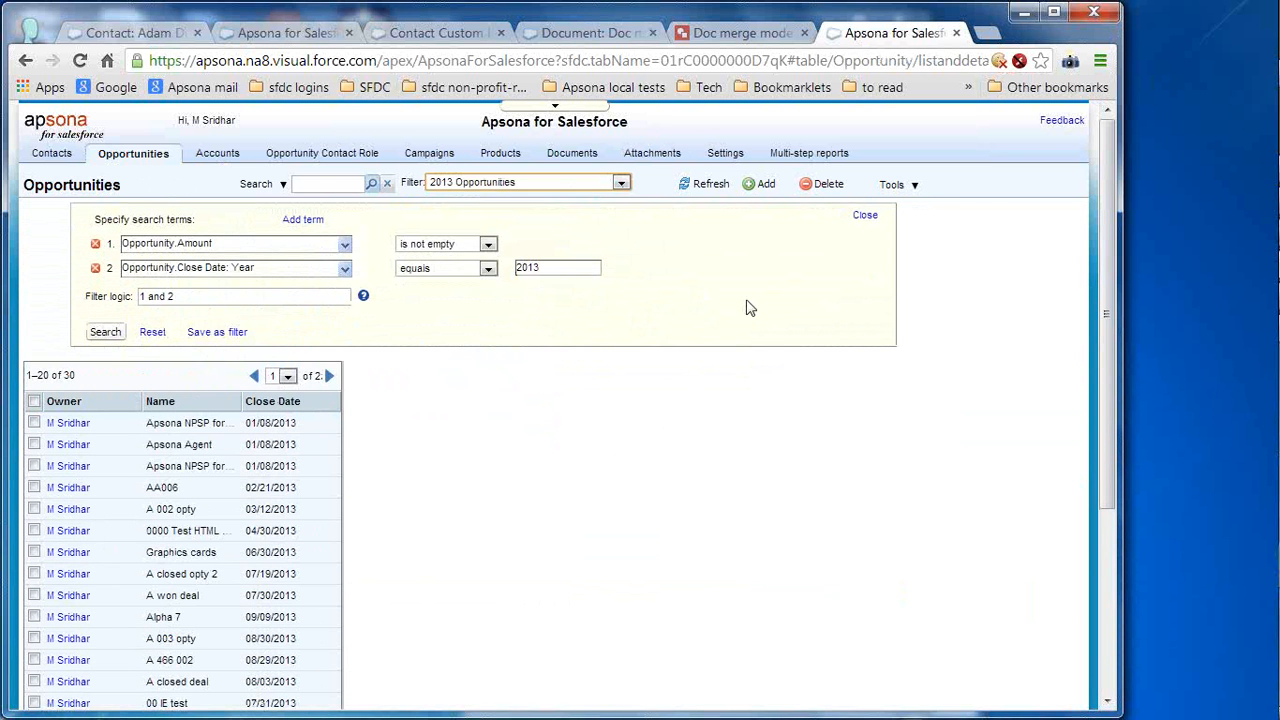
click(893, 184)
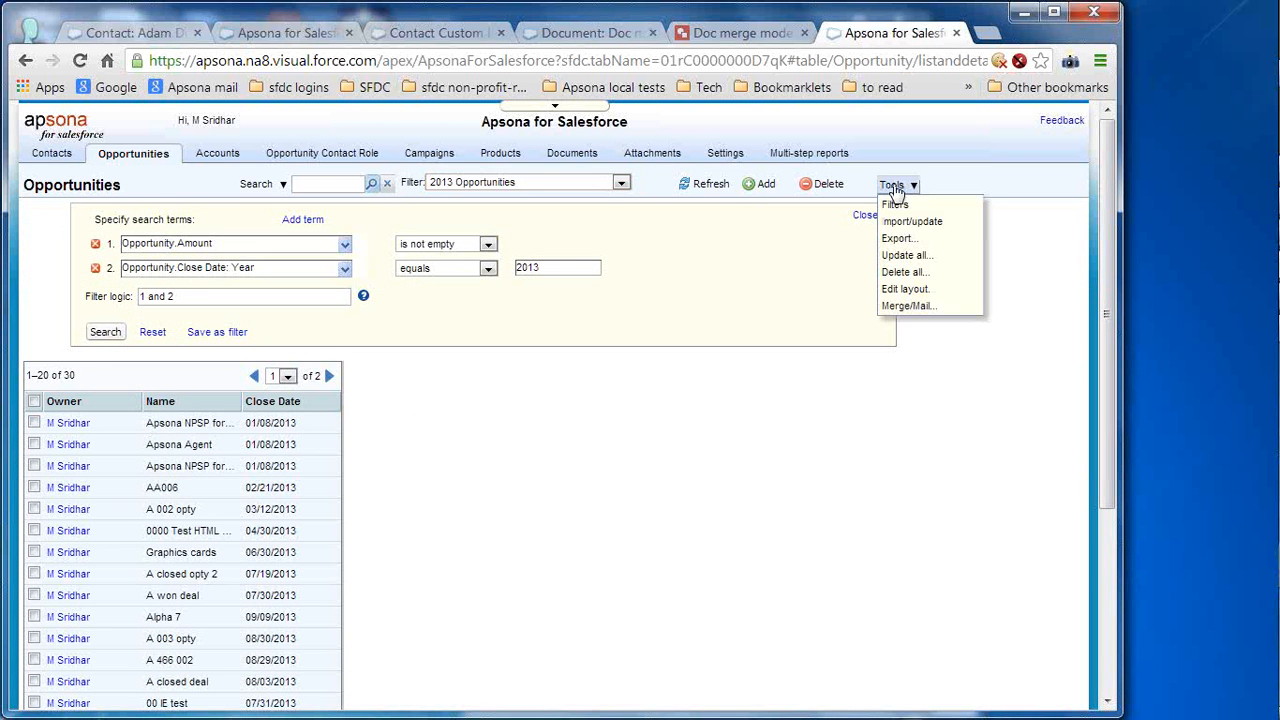
click(906, 306)
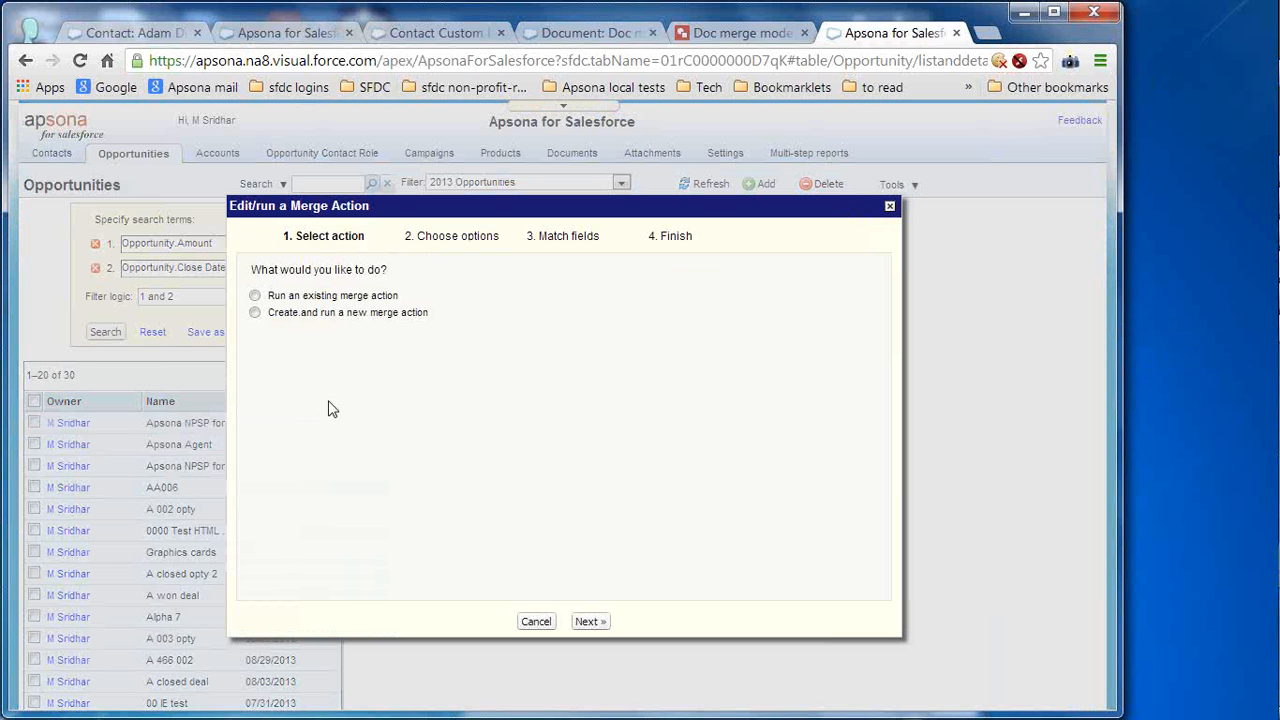
- Choose the saved Excel merge: Opportunities funnel v2 action, set to edit before running, and continue
click(341, 300)
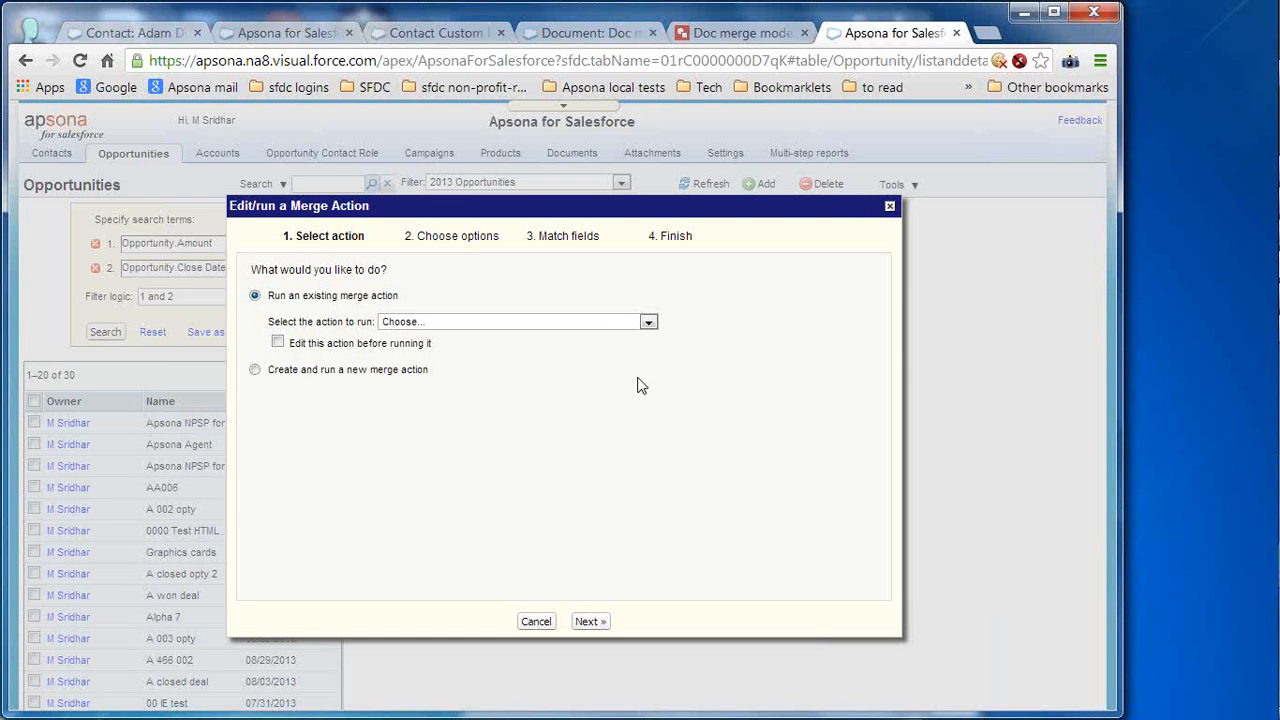
click(509, 322)
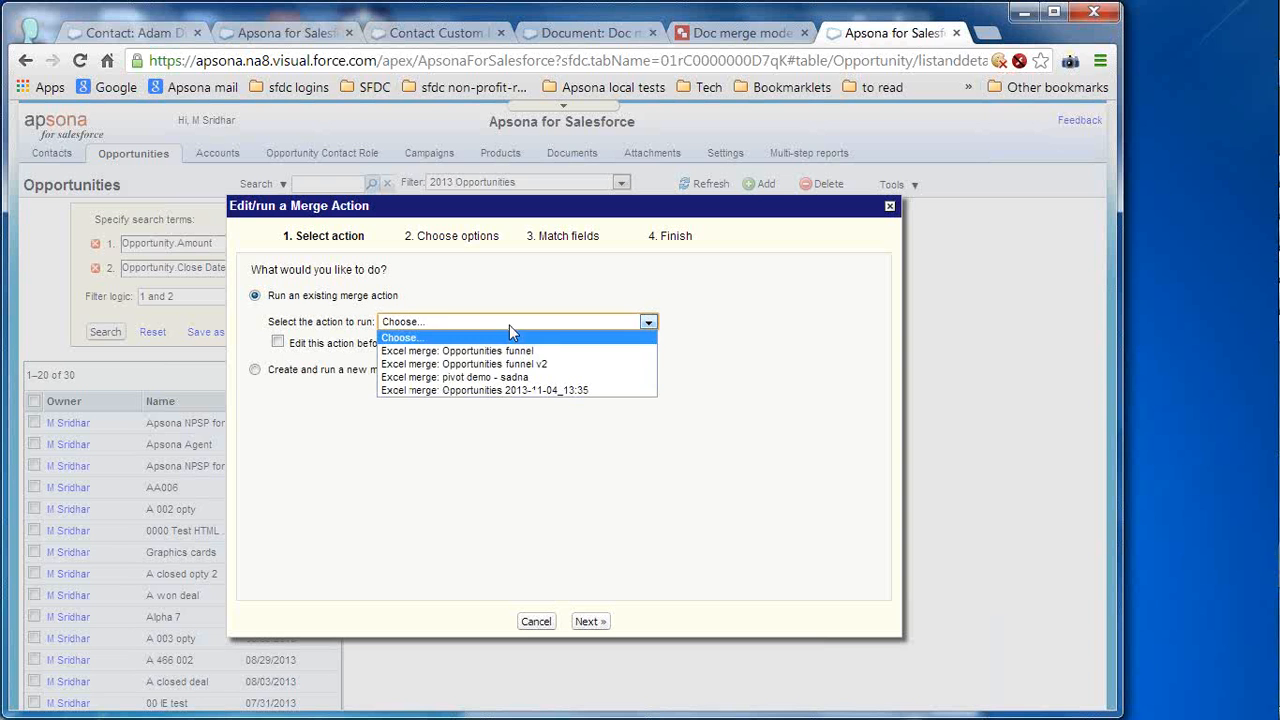
click(560, 364)
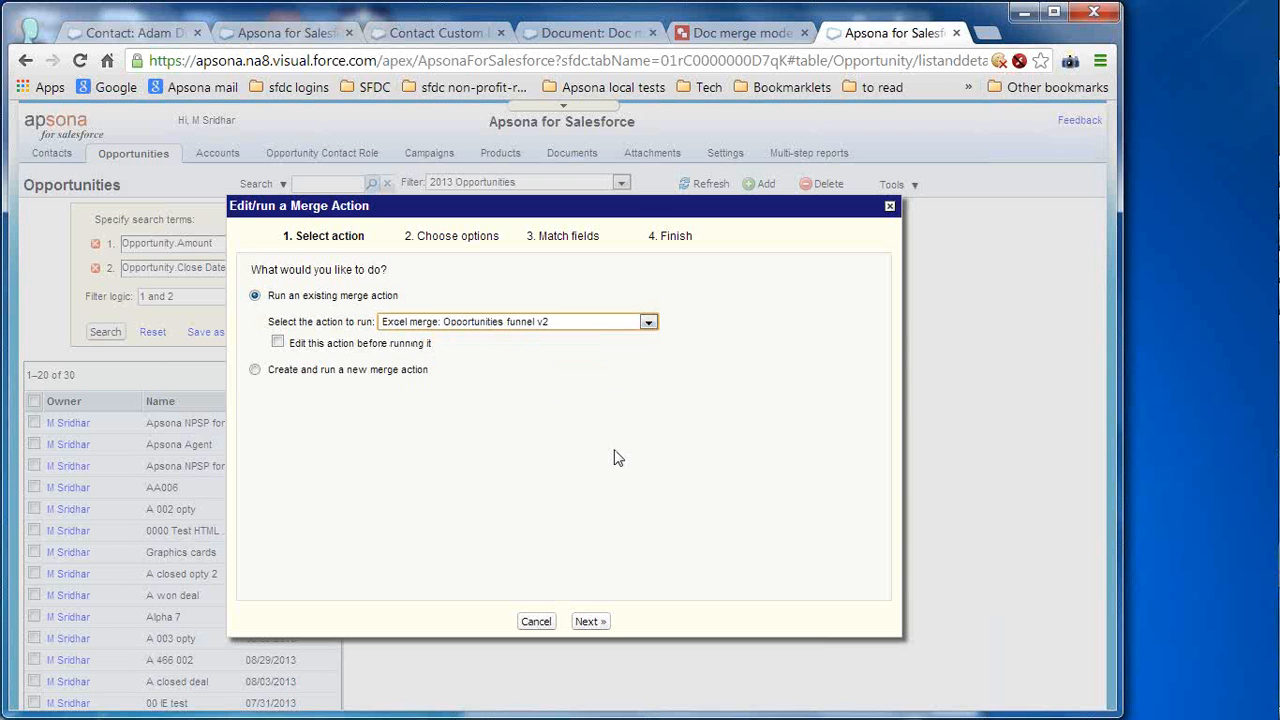
click(389, 346)
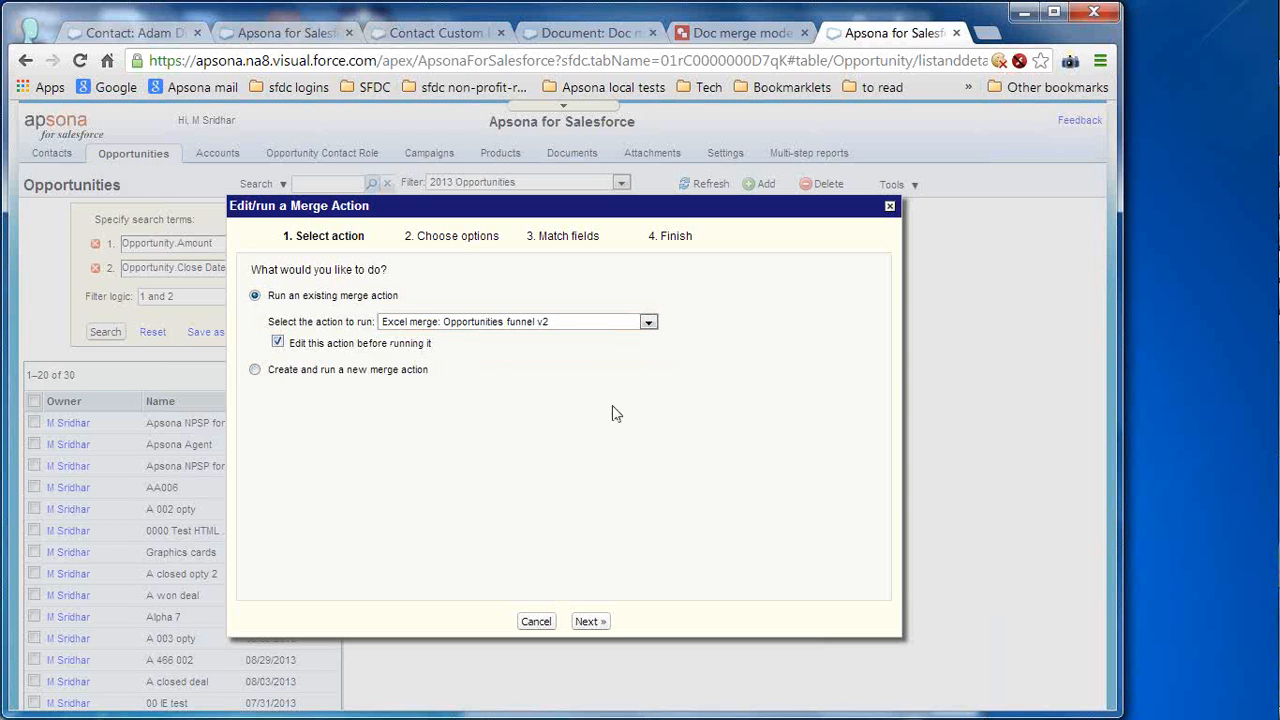
click(588, 622)
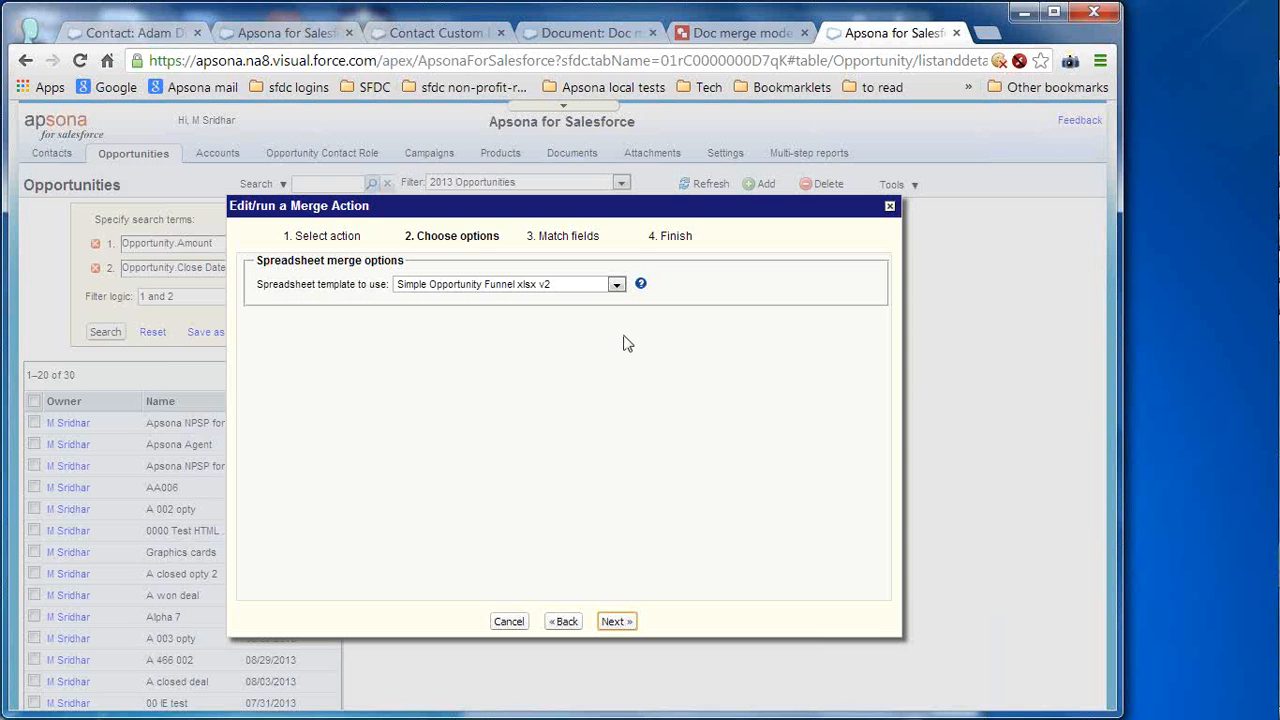
- Keep Simple Opportunity Funnel xlsx v2 as the template and move on to field matching
click(607, 287)
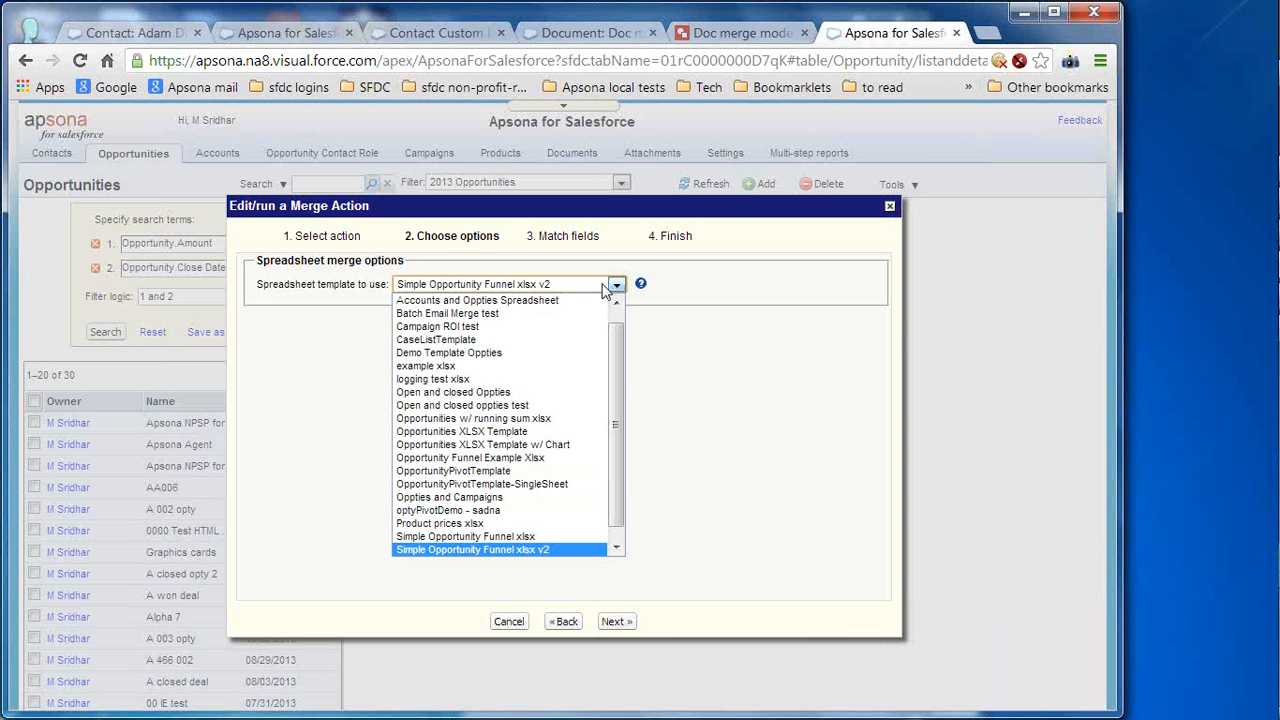
click(607, 288)
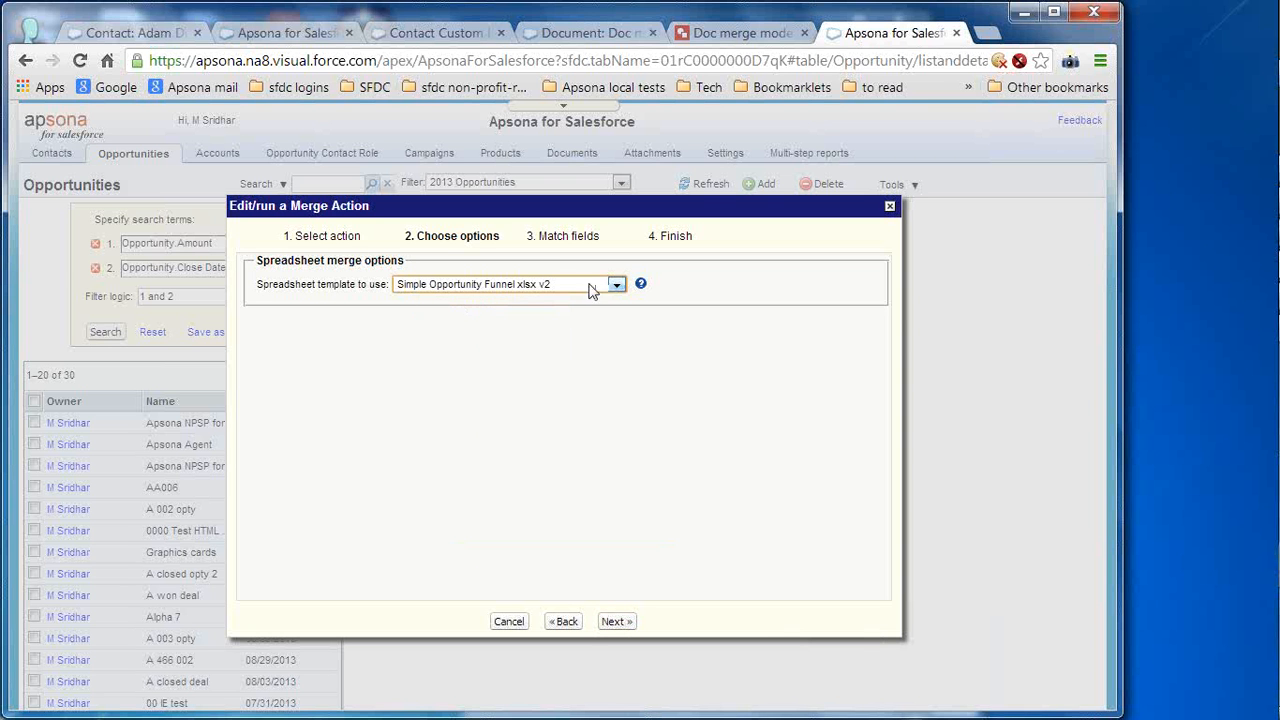
double_click(310, 256)
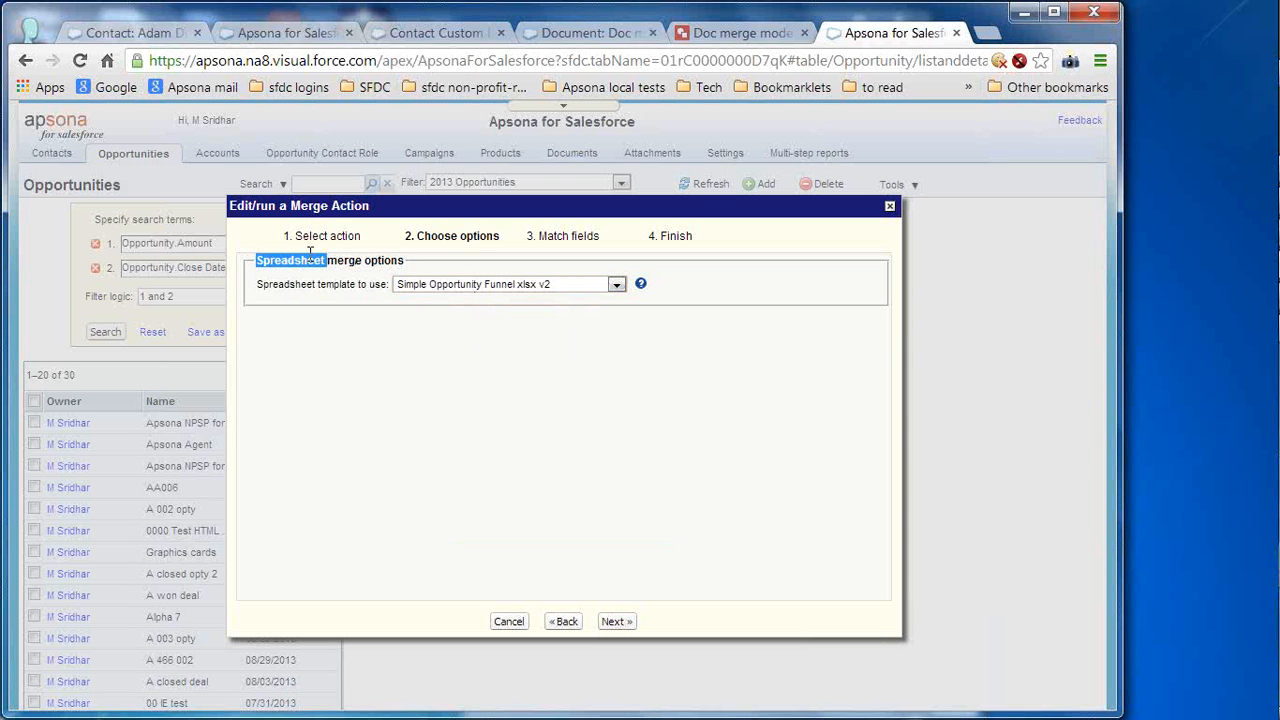
click(310, 255)
click(616, 623)
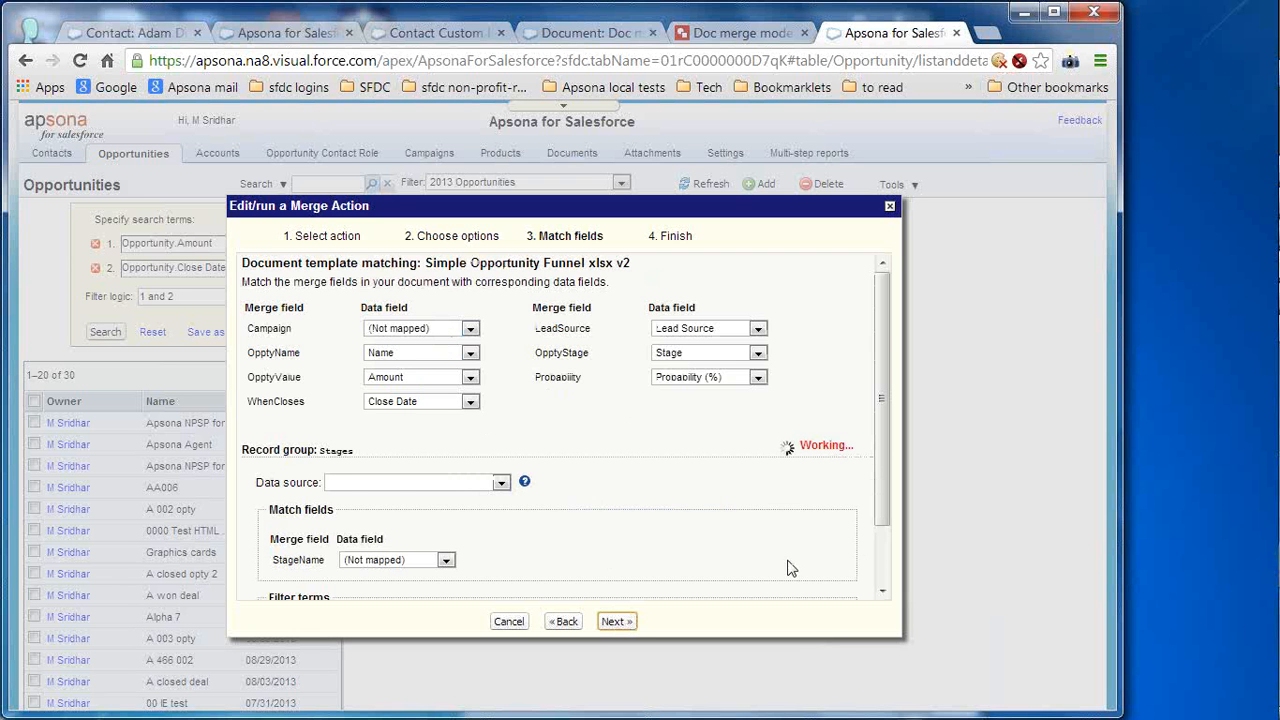
- Remove the empty extra filter term and run the Excel merge on the 30 records
scroll(880, 557, down, 3)
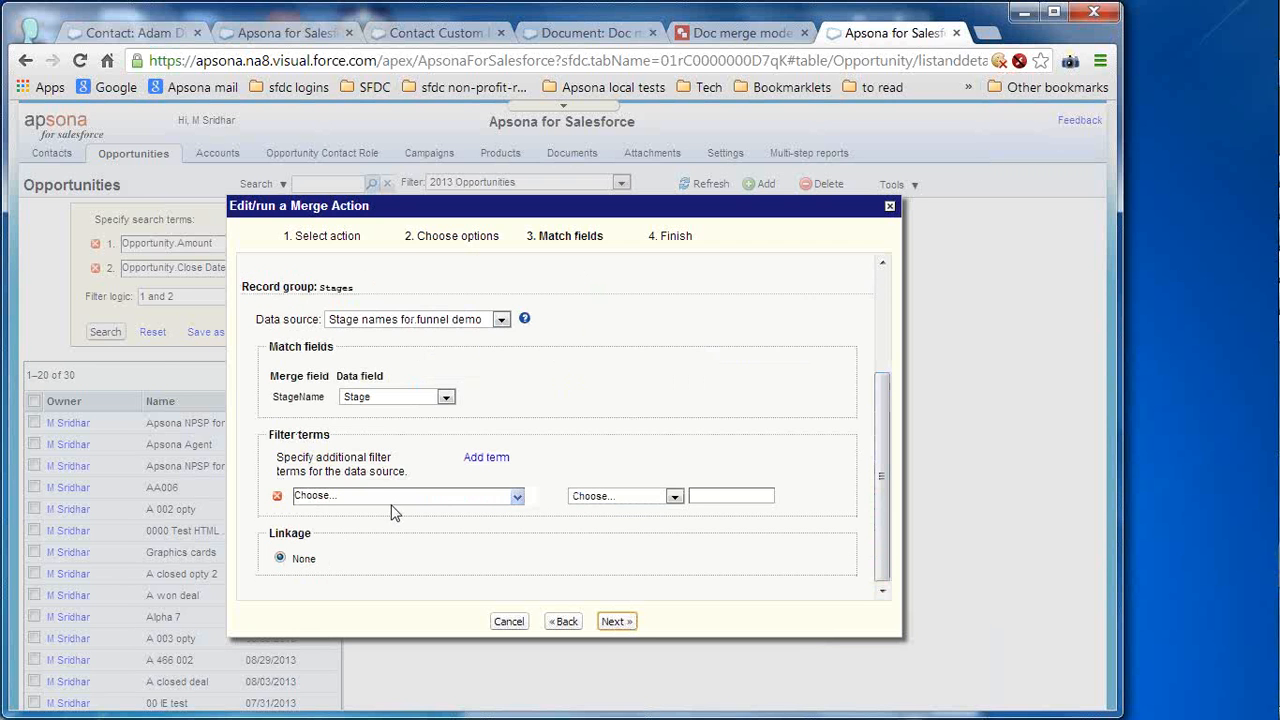
click(277, 497)
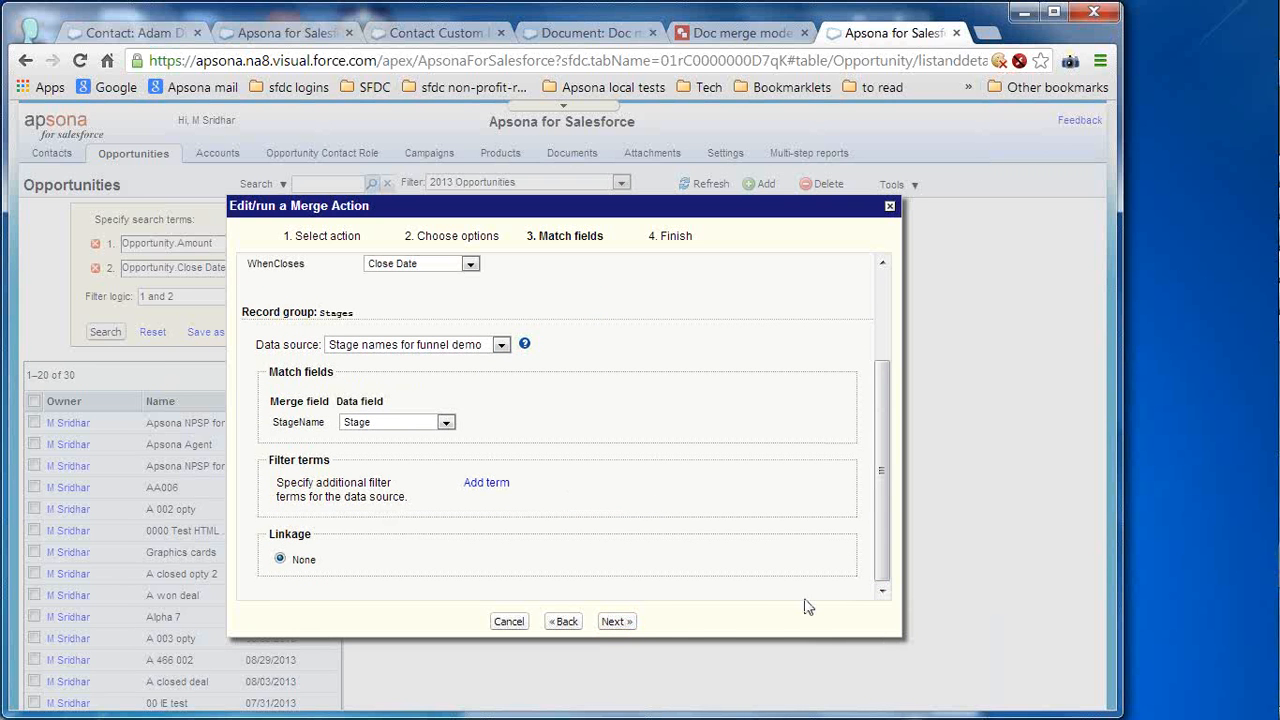
click(626, 624)
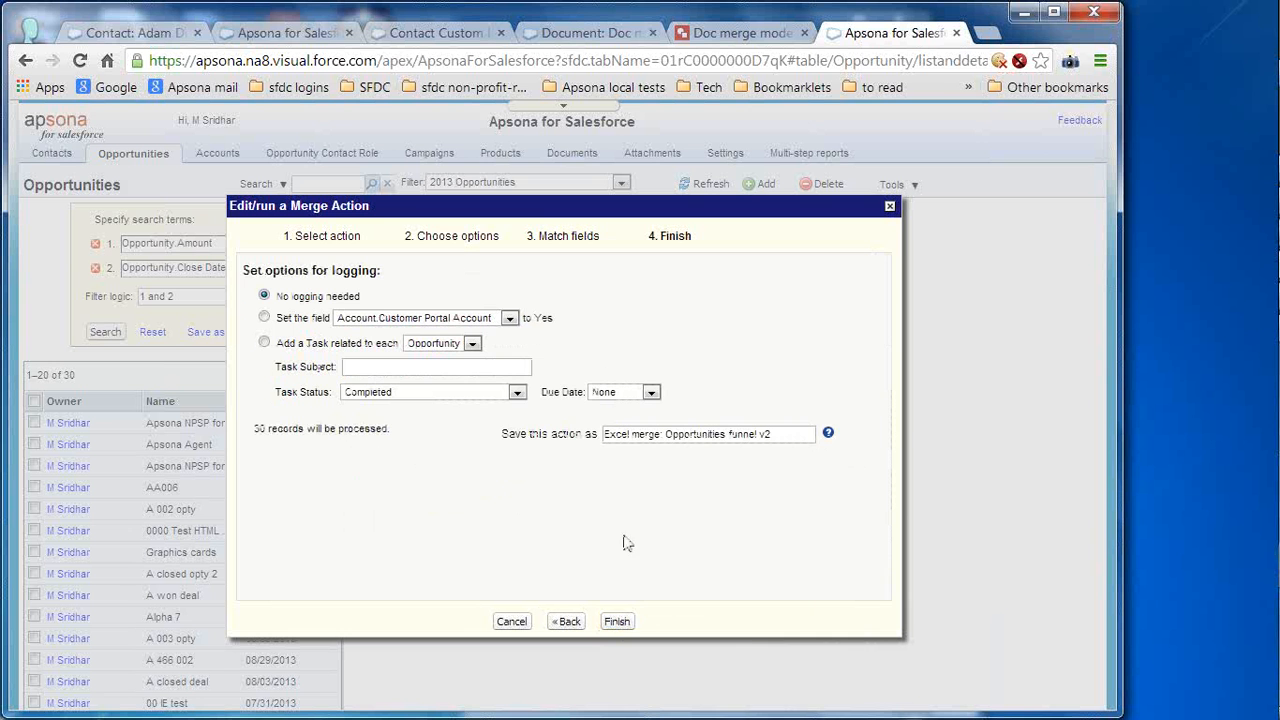
click(617, 622)
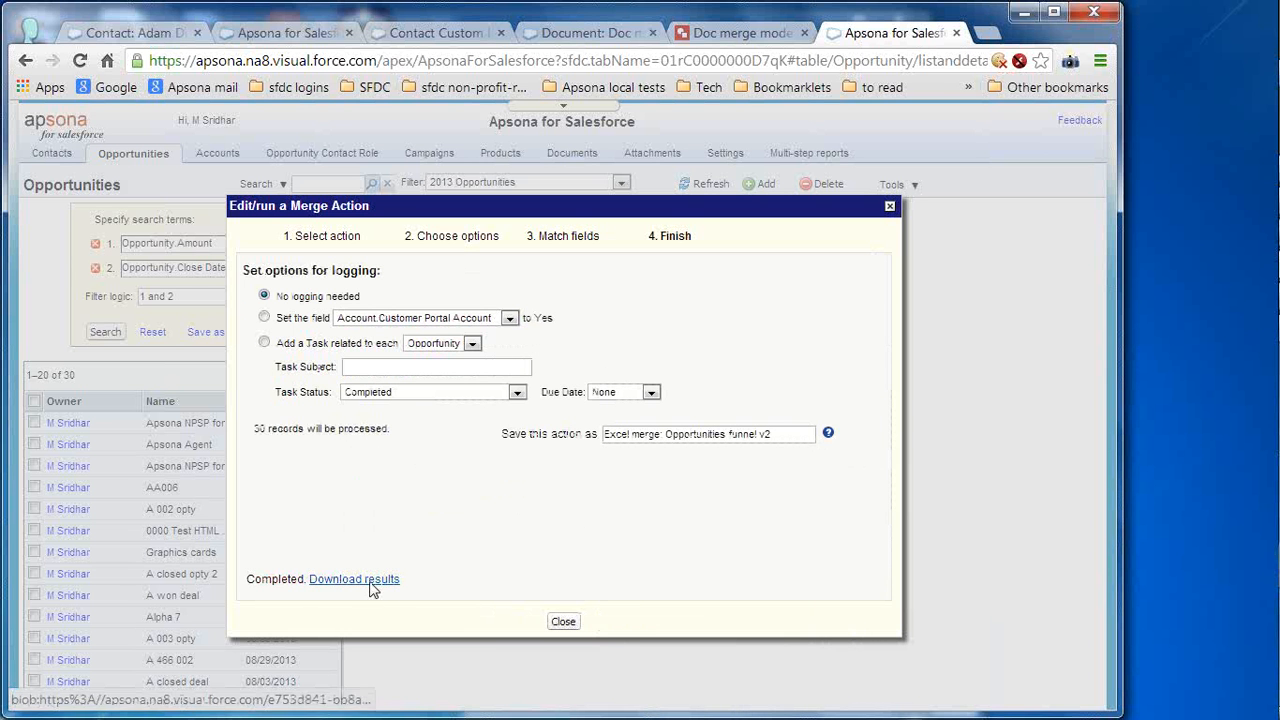
- Download the merged results and open the Excel merge workbook
click(354, 579)
click(1047, 614)
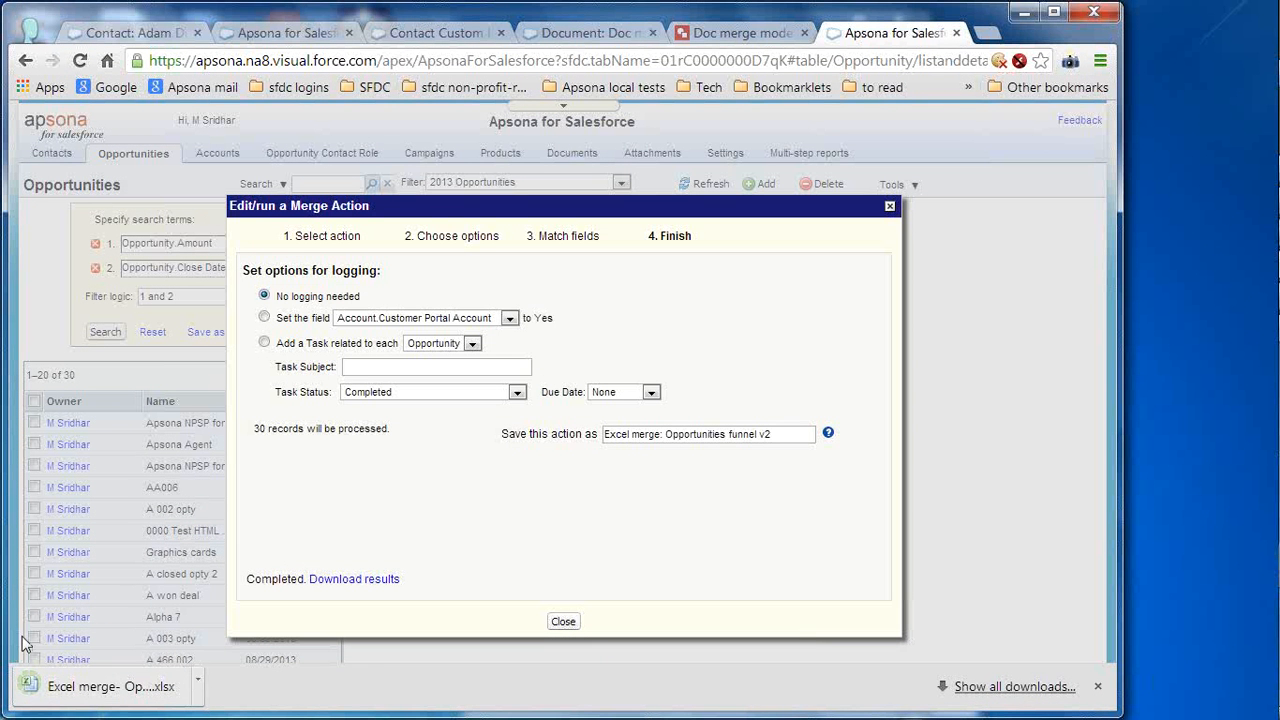
click(87, 687)
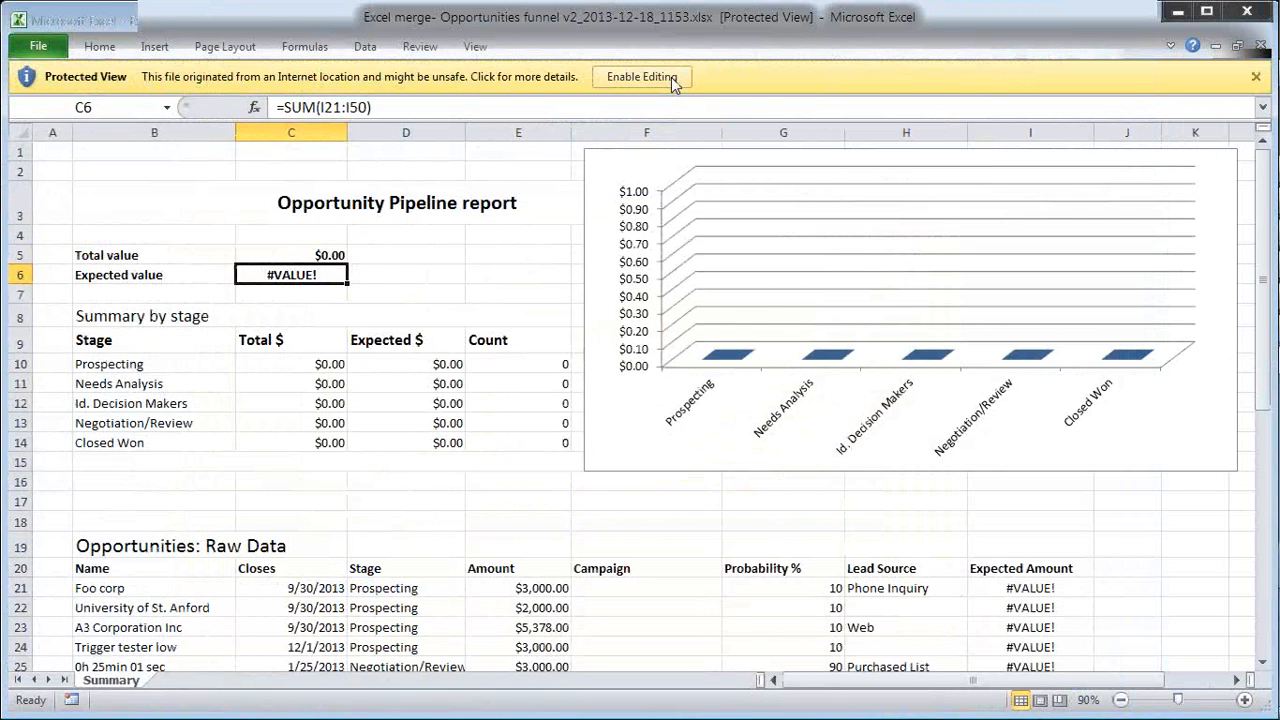
- Enable editing, inspect D21, D12 and the pipeline chart, then close the workbook without saving
click(672, 79)
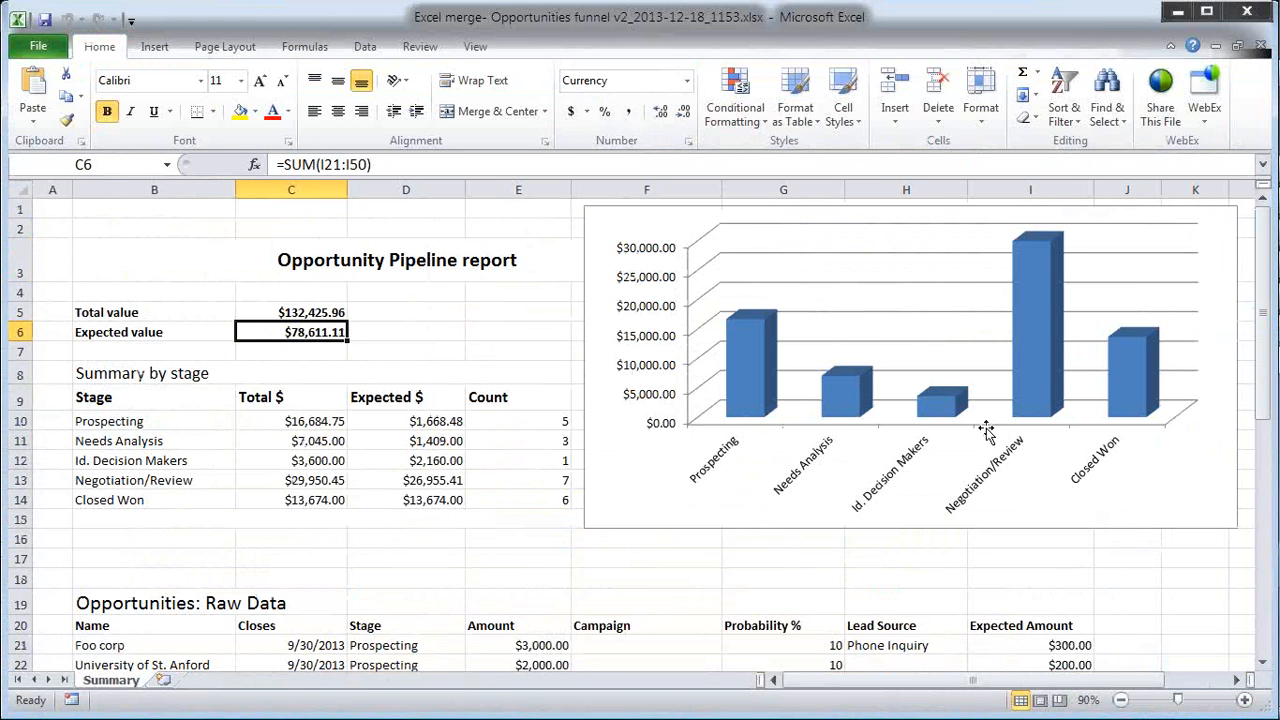
click(386, 647)
click(452, 465)
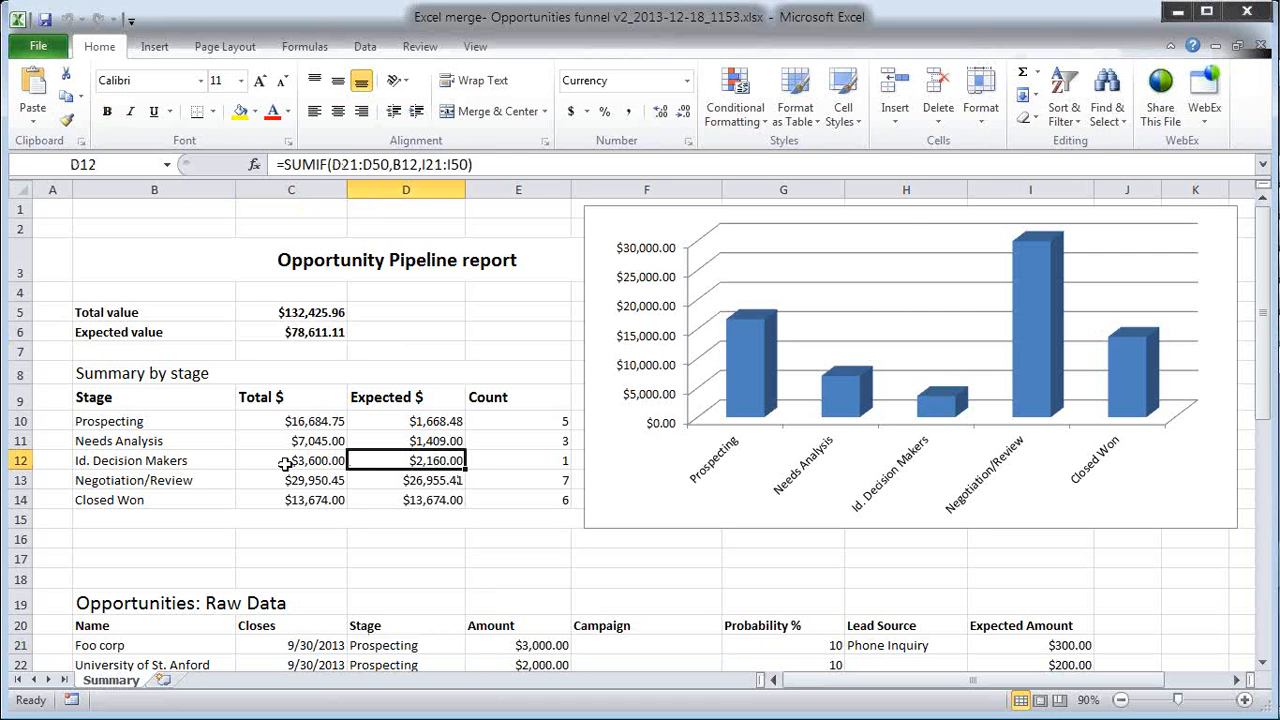
click(641, 509)
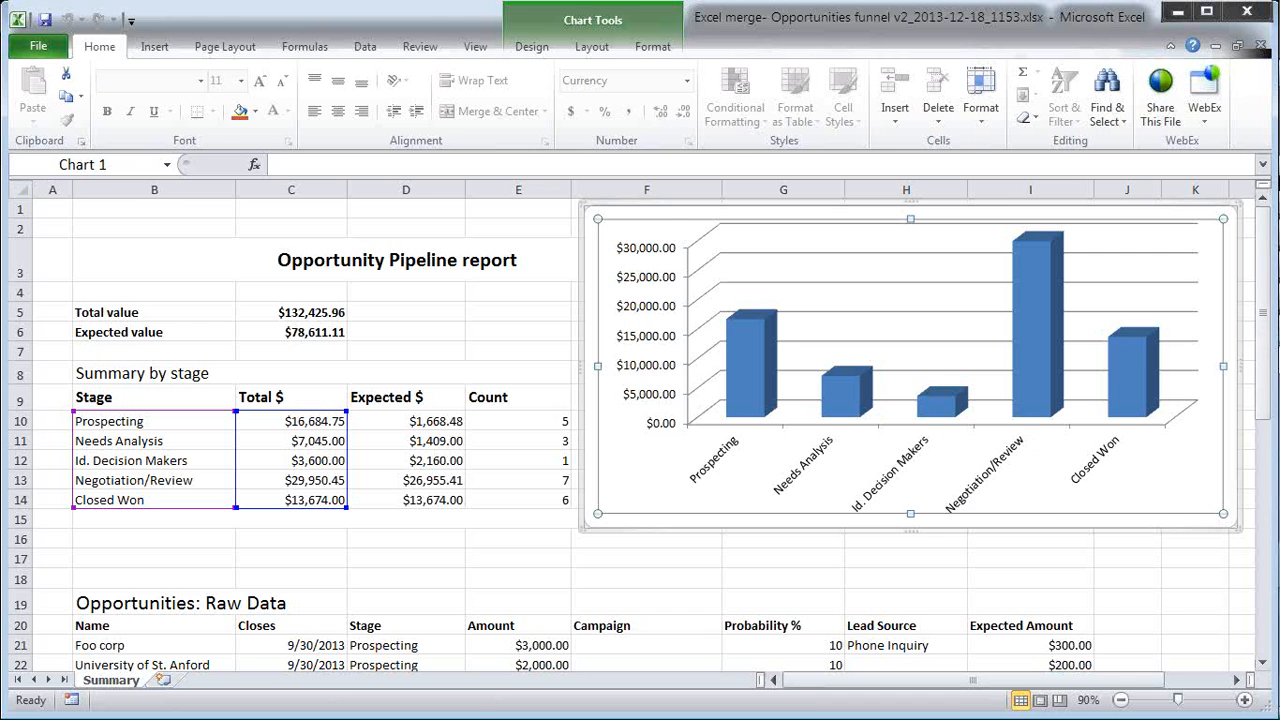
click(1253, 15)
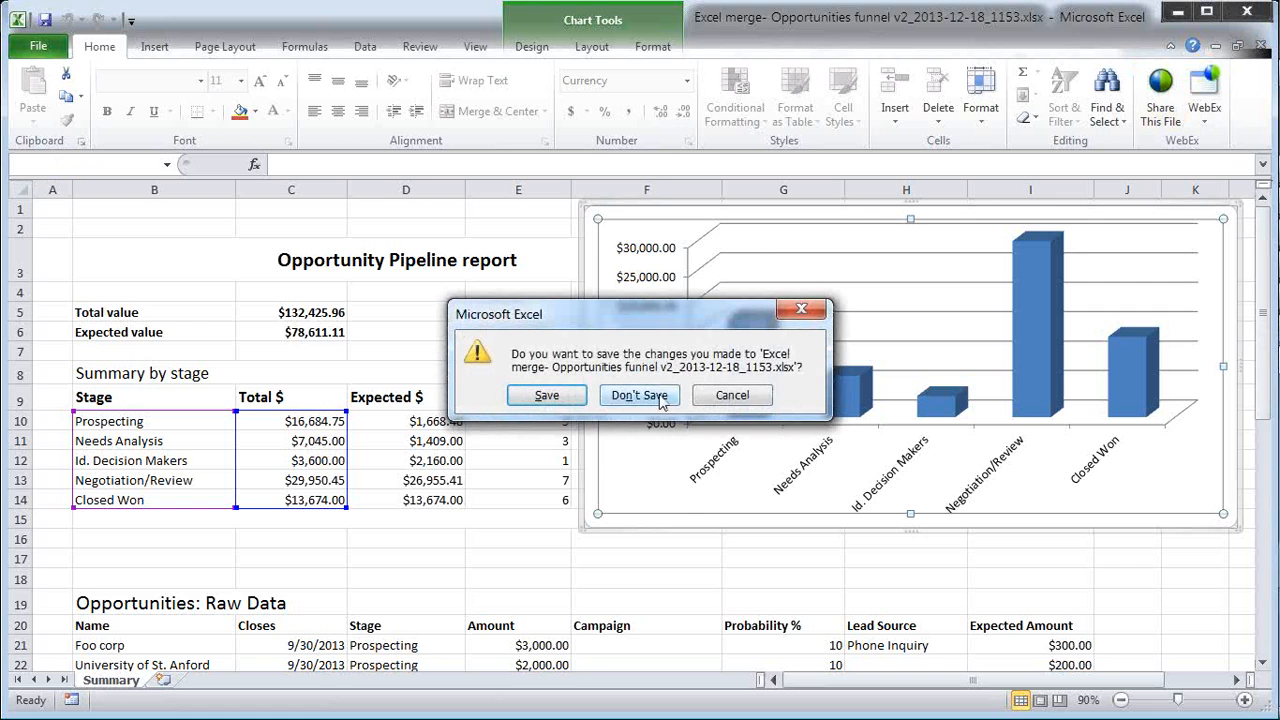
click(660, 397)
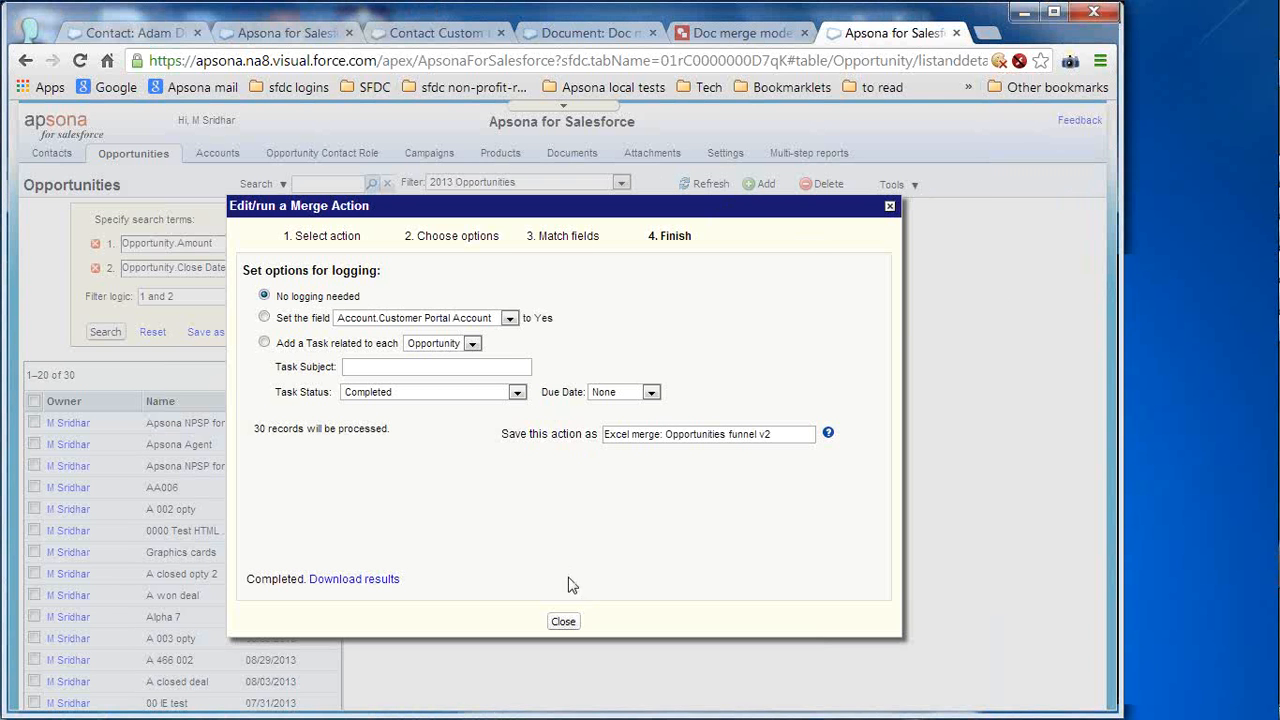
- Close the finished merge, switch to the NPSP Apsona tab, and list All Contacts
click(563, 621)
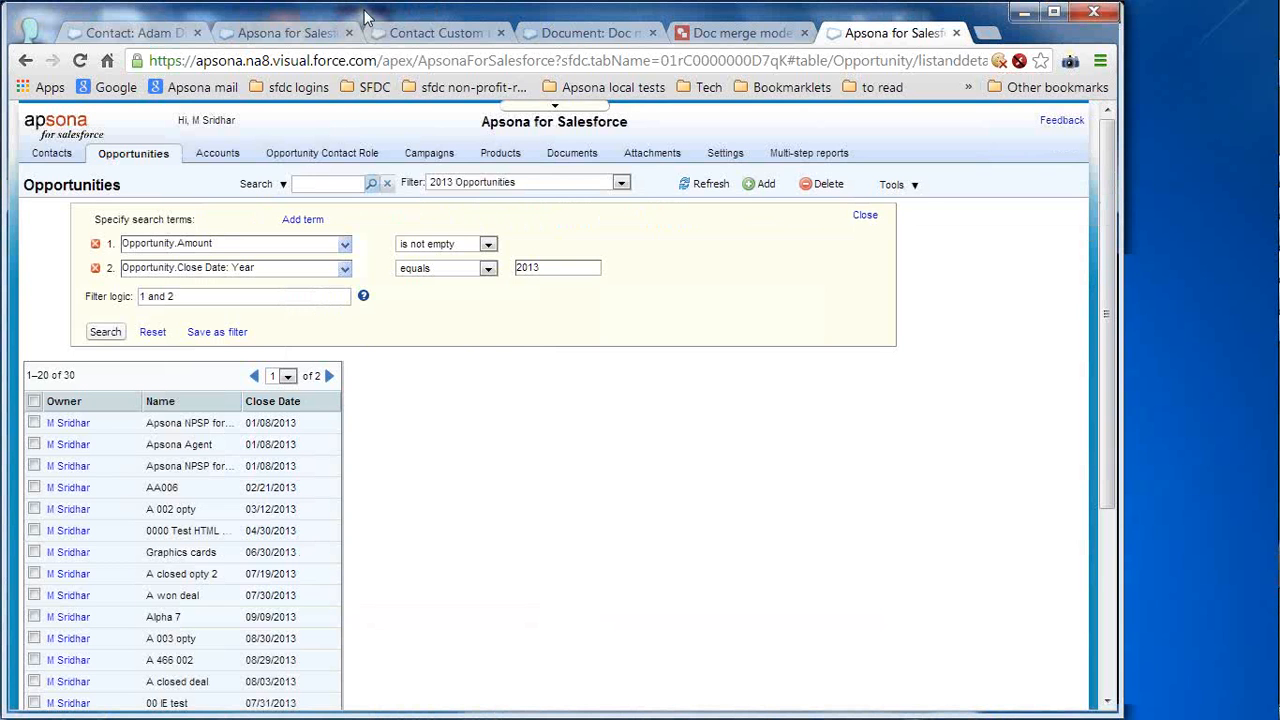
click(310, 38)
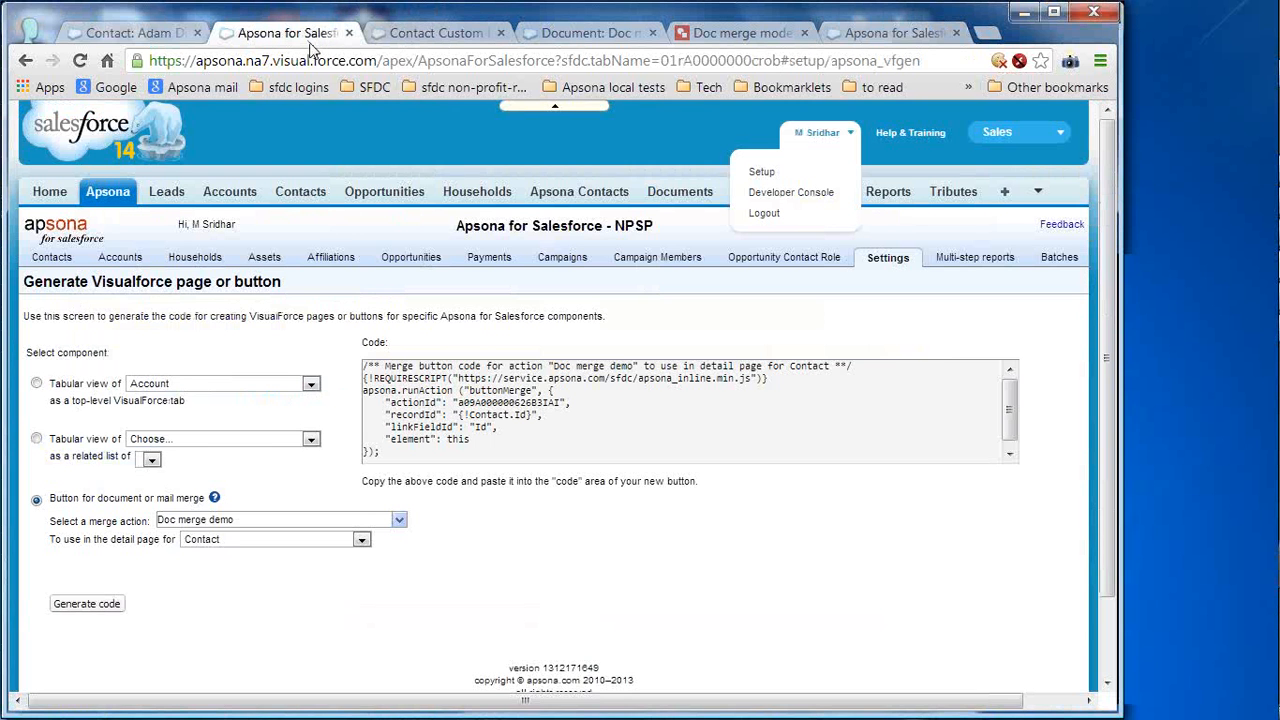
mouse_move(333, 270)
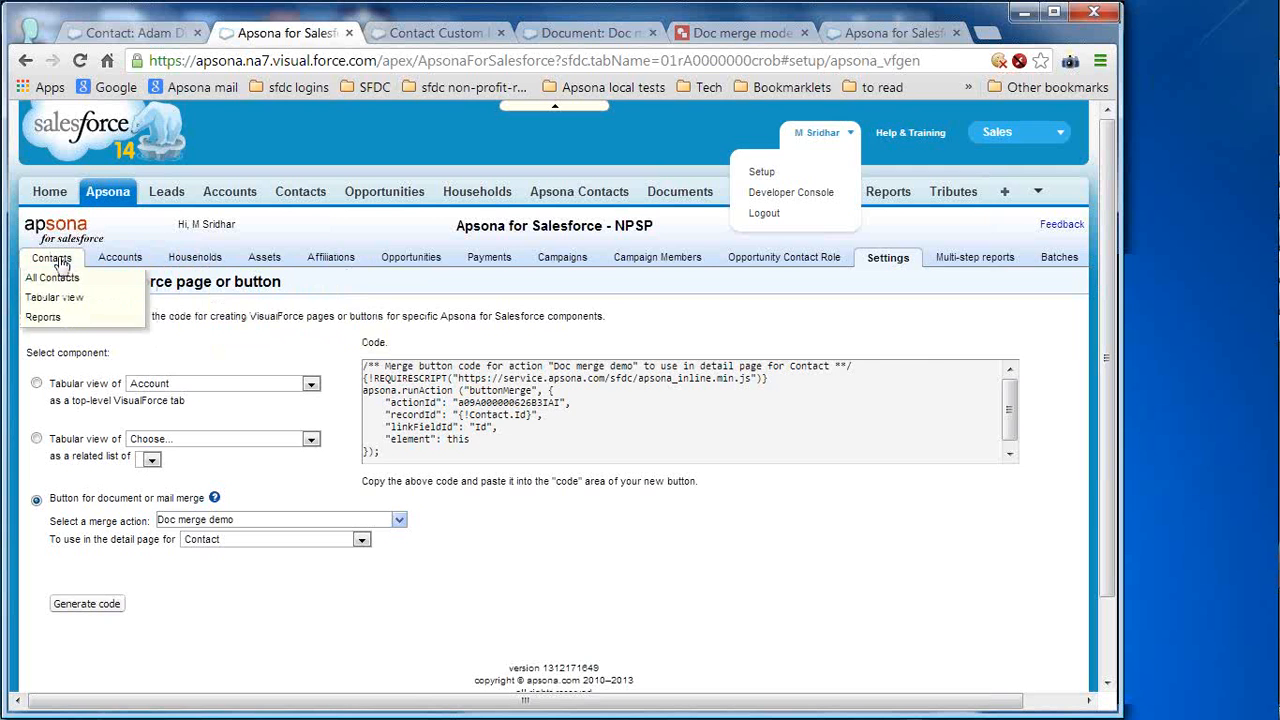
click(52, 278)
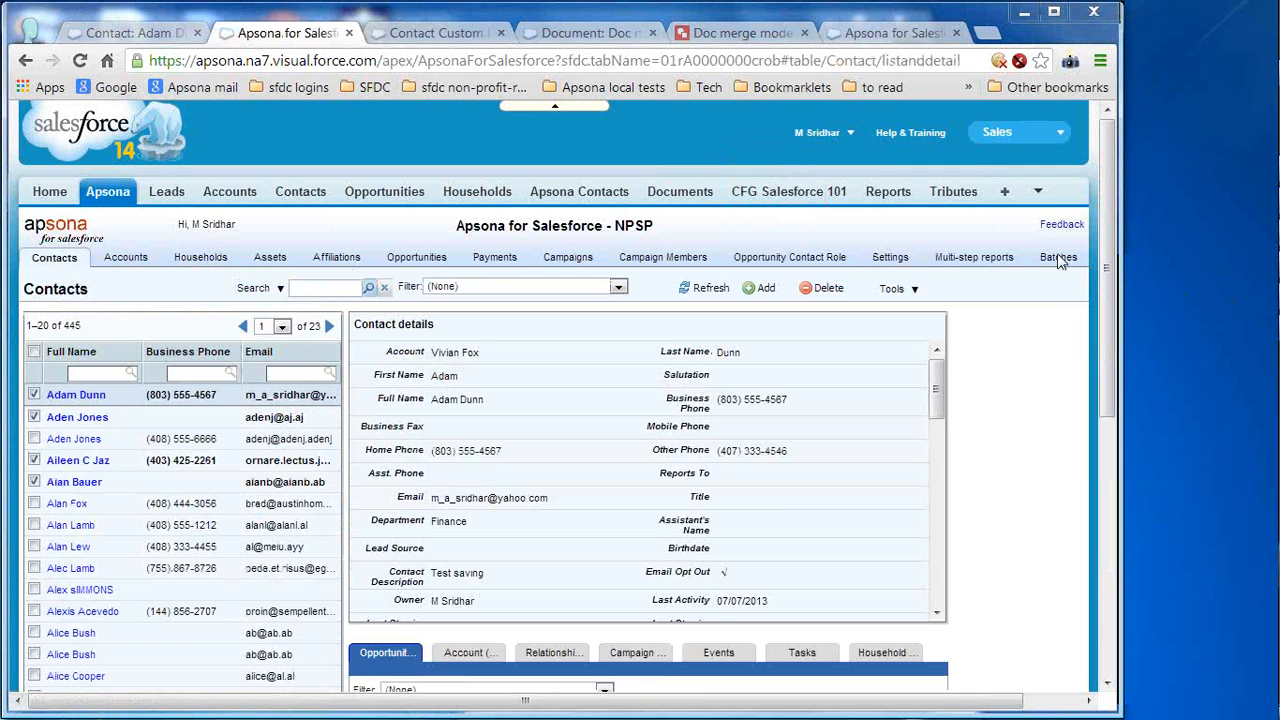
click(907, 290)
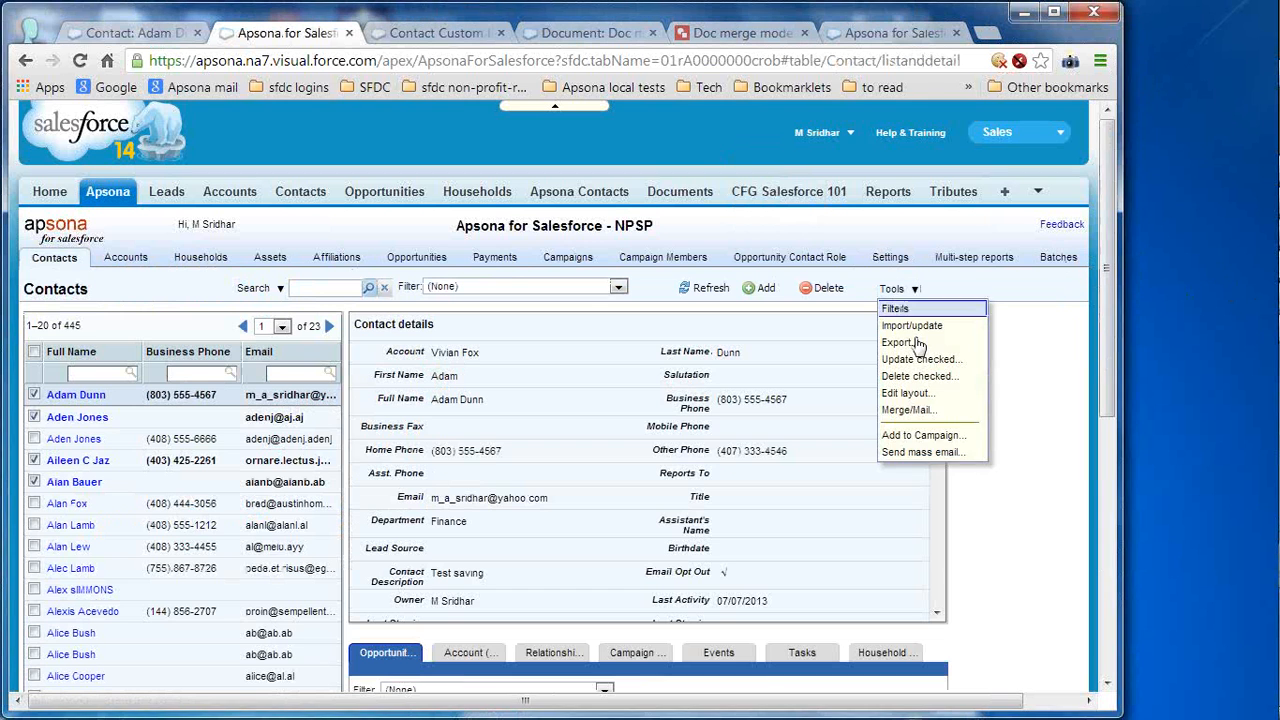
- Run the saved Doc merge demo action on the ticked contacts and close it once finished
click(938, 418)
click(365, 300)
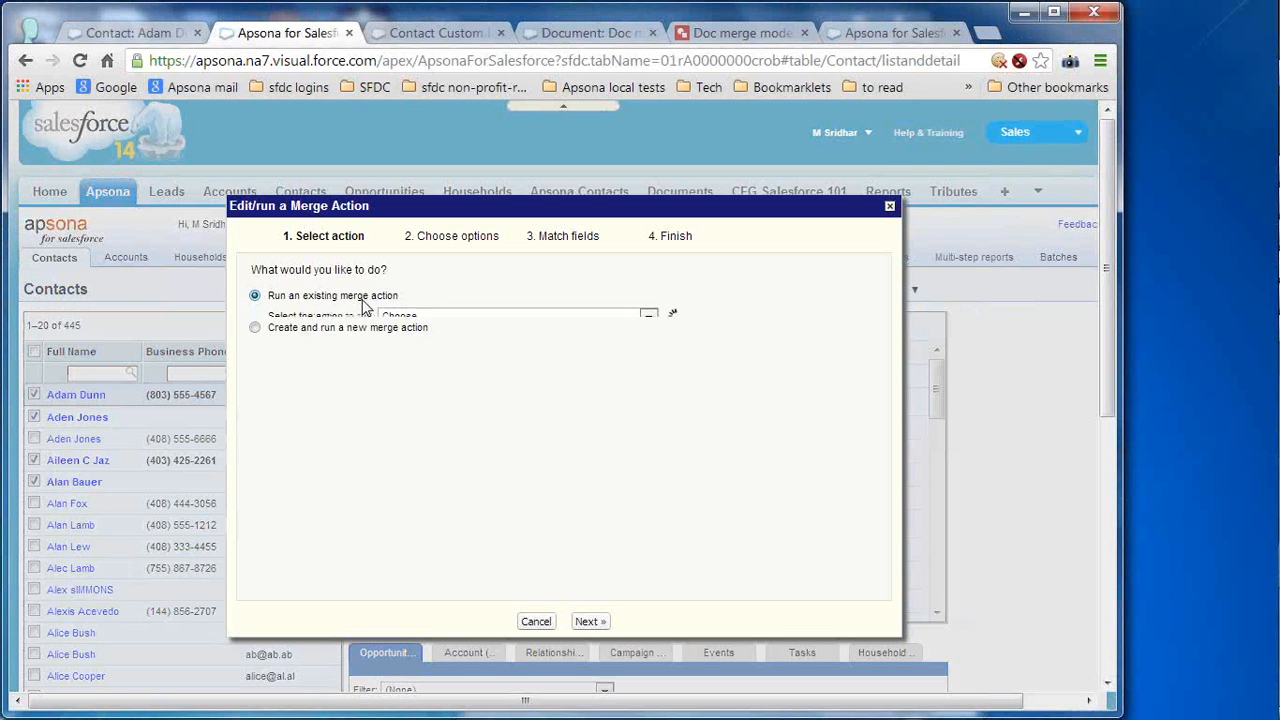
click(632, 326)
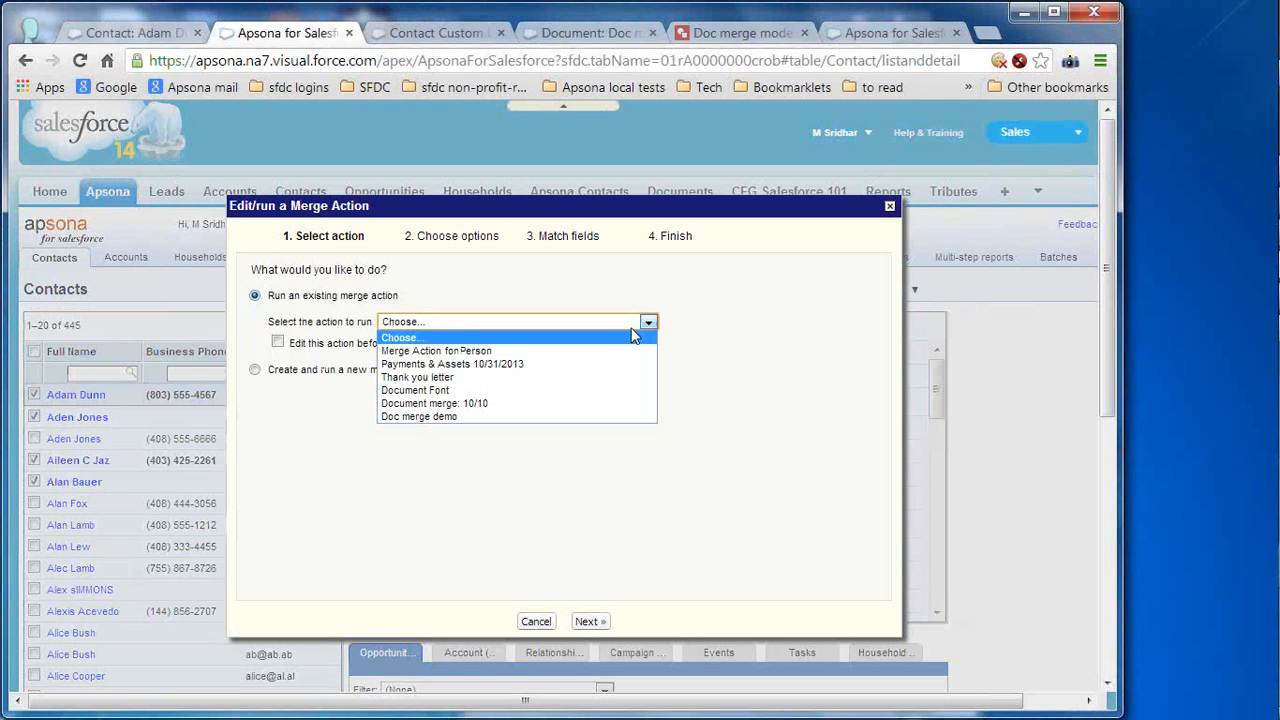
click(577, 417)
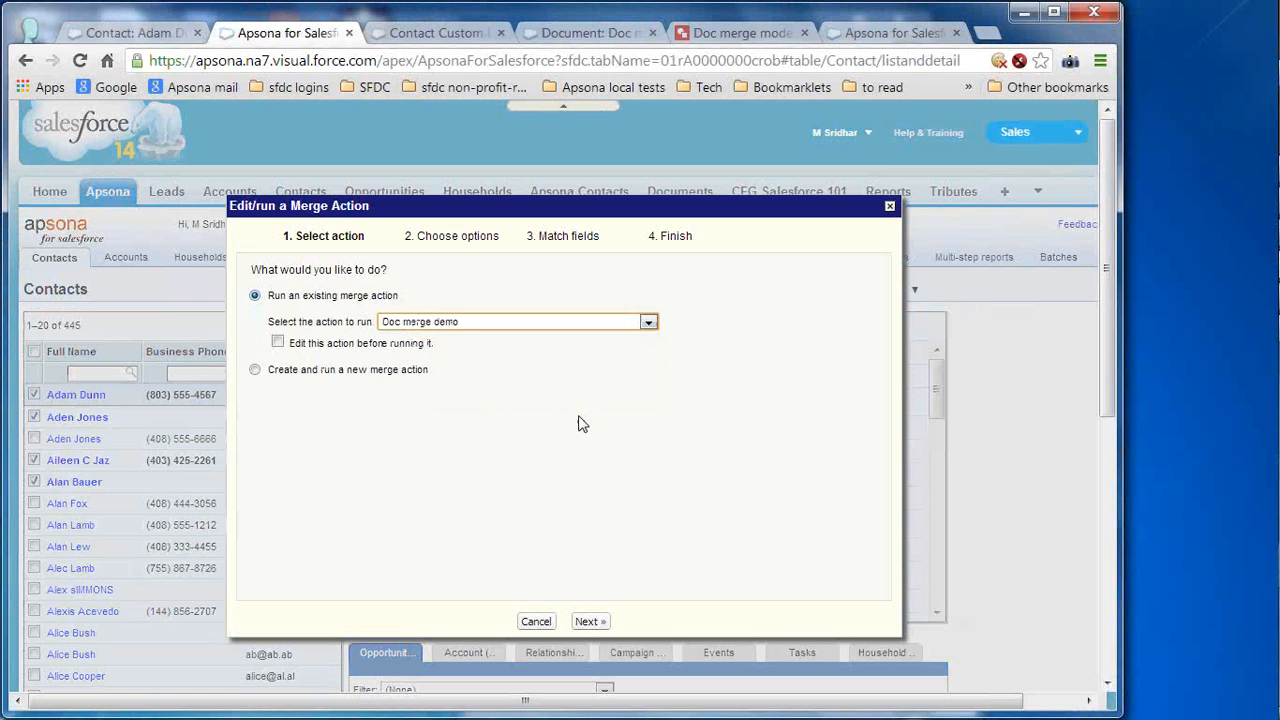
click(588, 621)
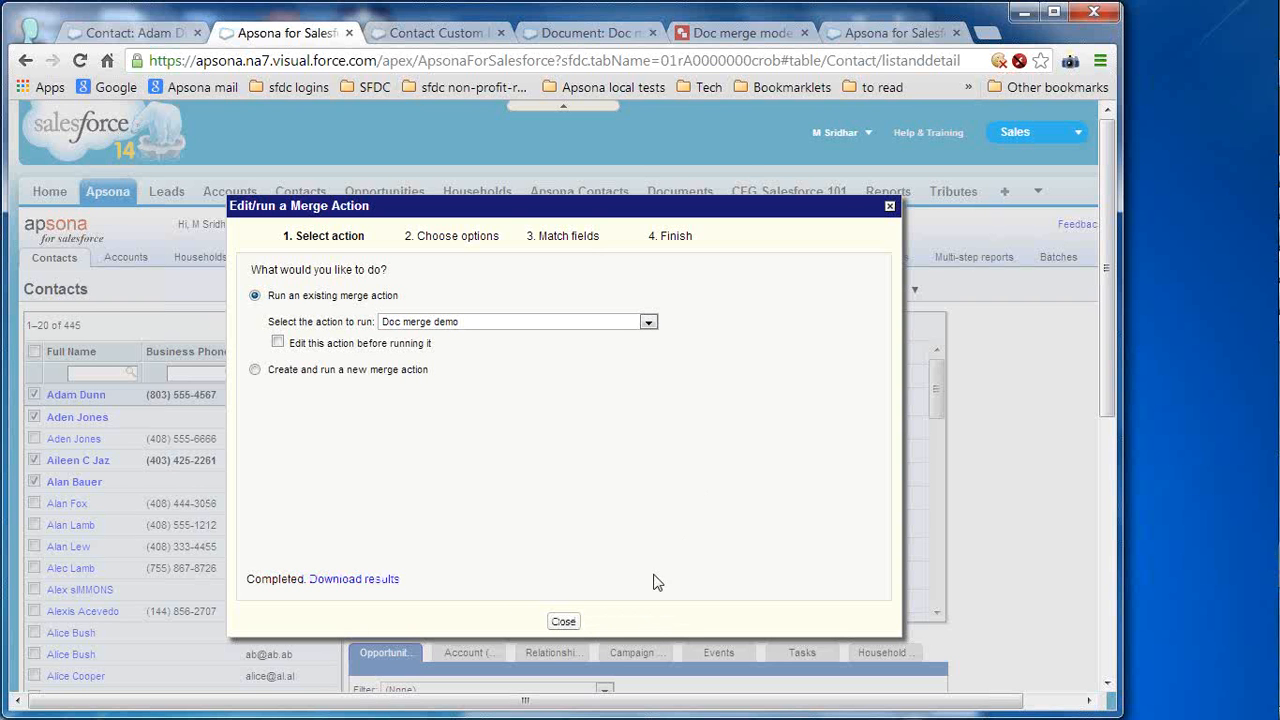
click(563, 622)
click(910, 292)
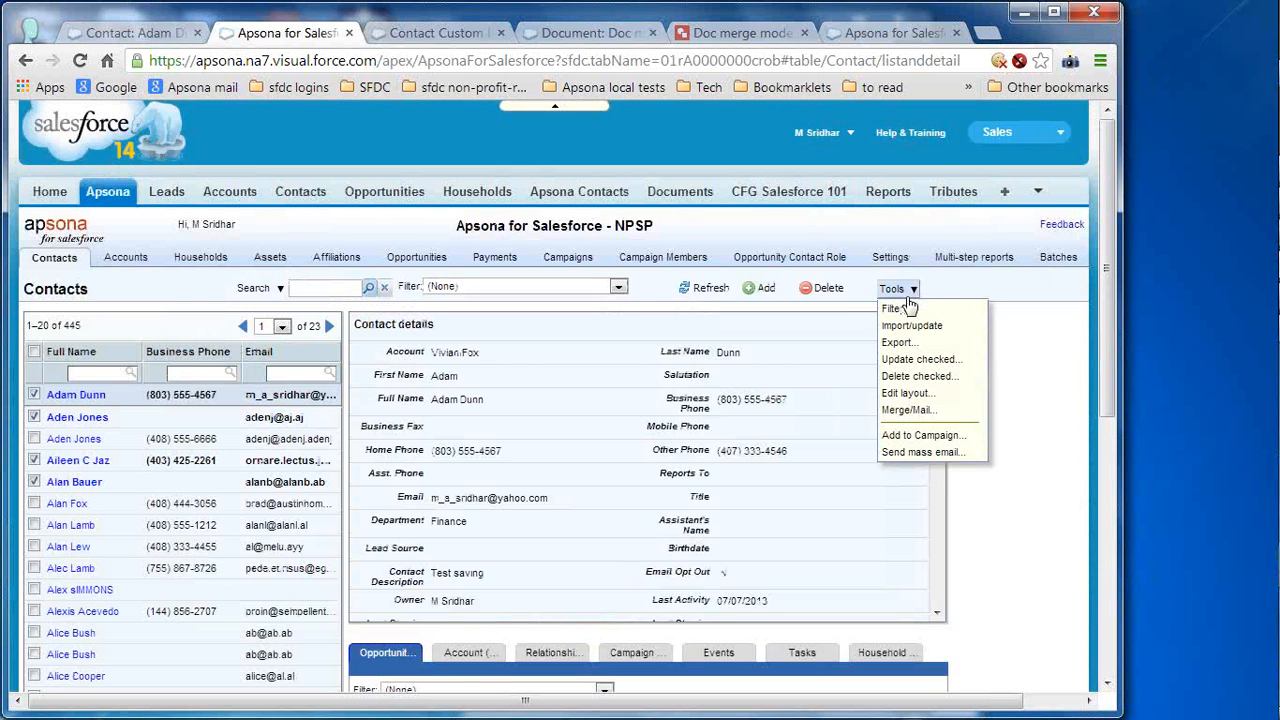
- Reopen Doc merge demo for editing and advance to field matching for the Payments and assets template
click(910, 410)
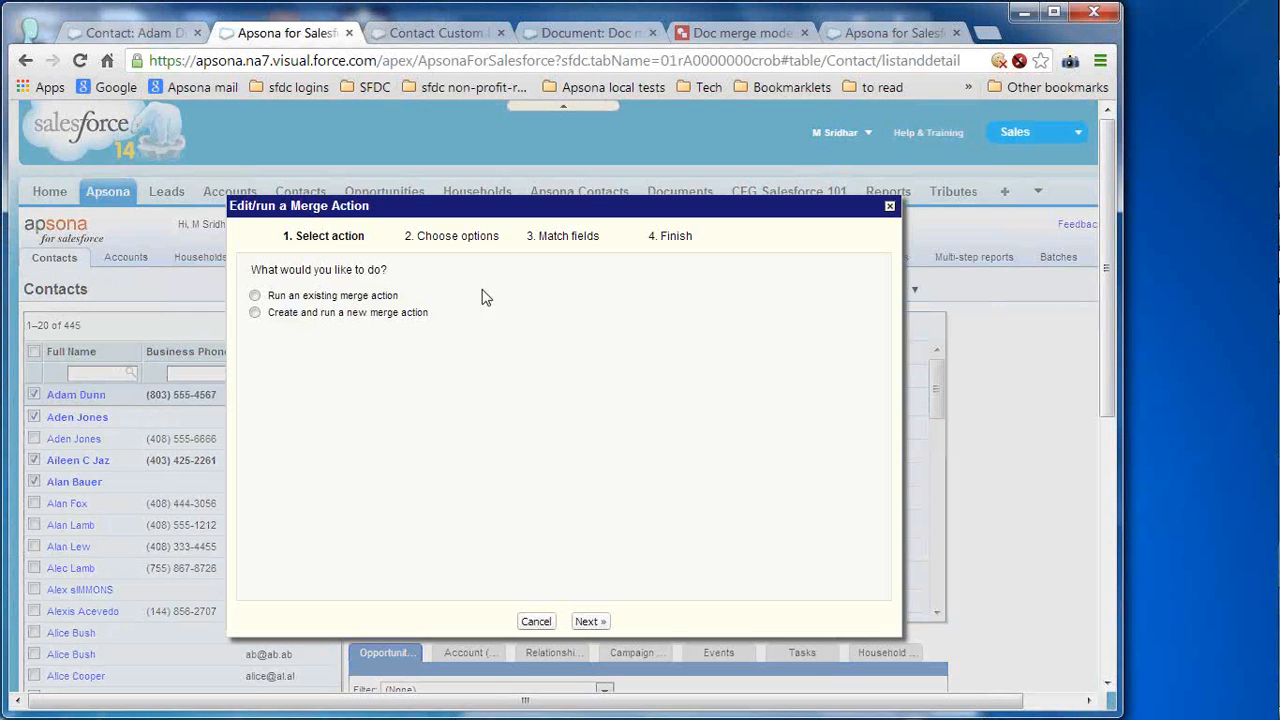
click(254, 295)
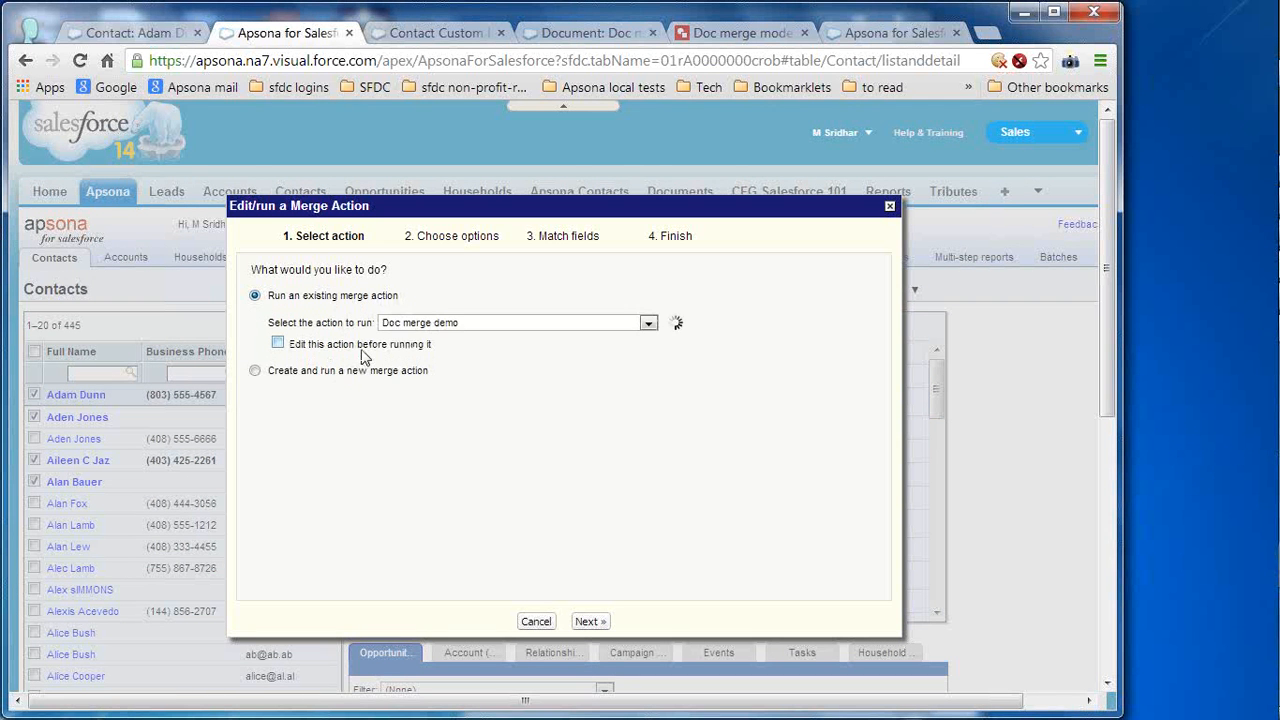
click(330, 342)
click(488, 324)
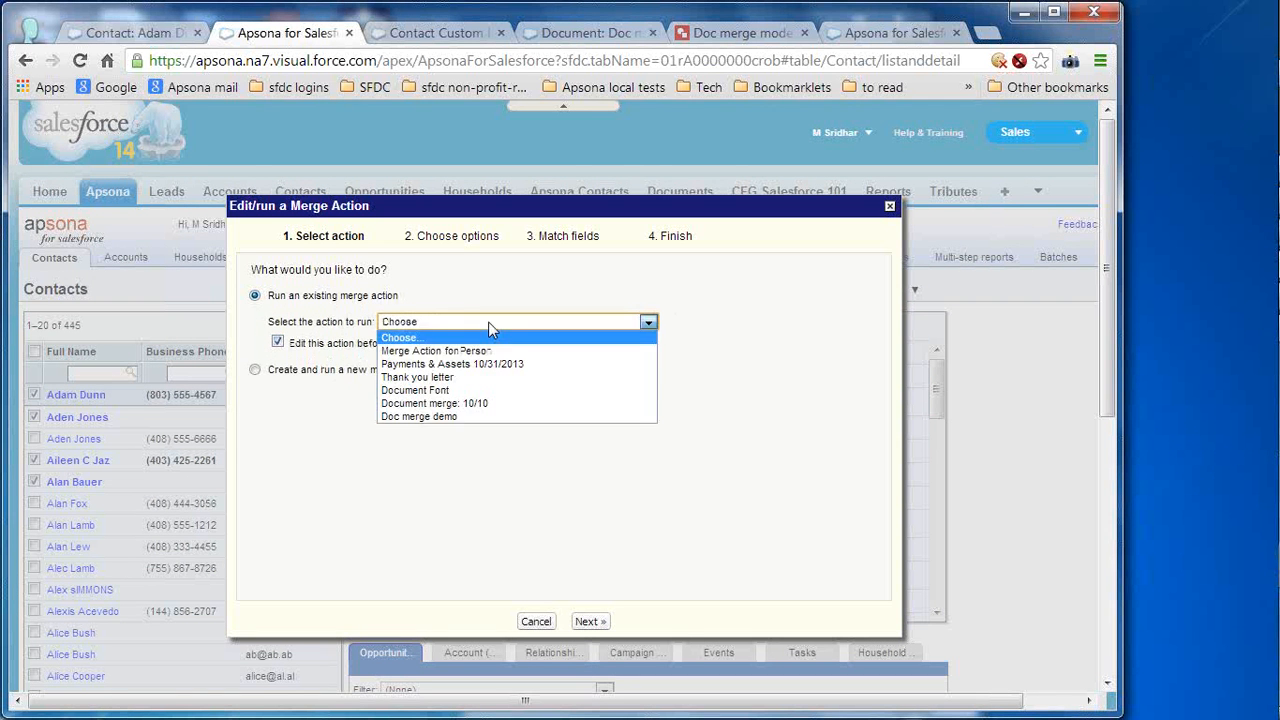
click(505, 418)
click(588, 622)
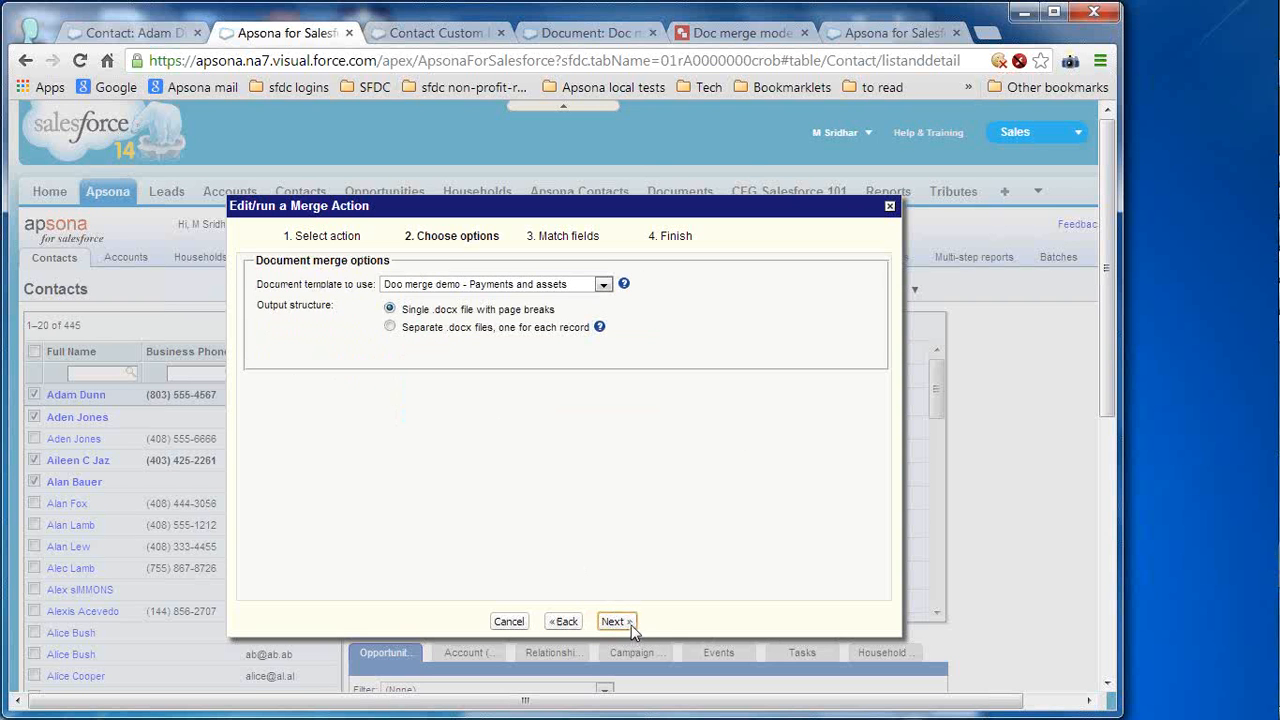
click(631, 625)
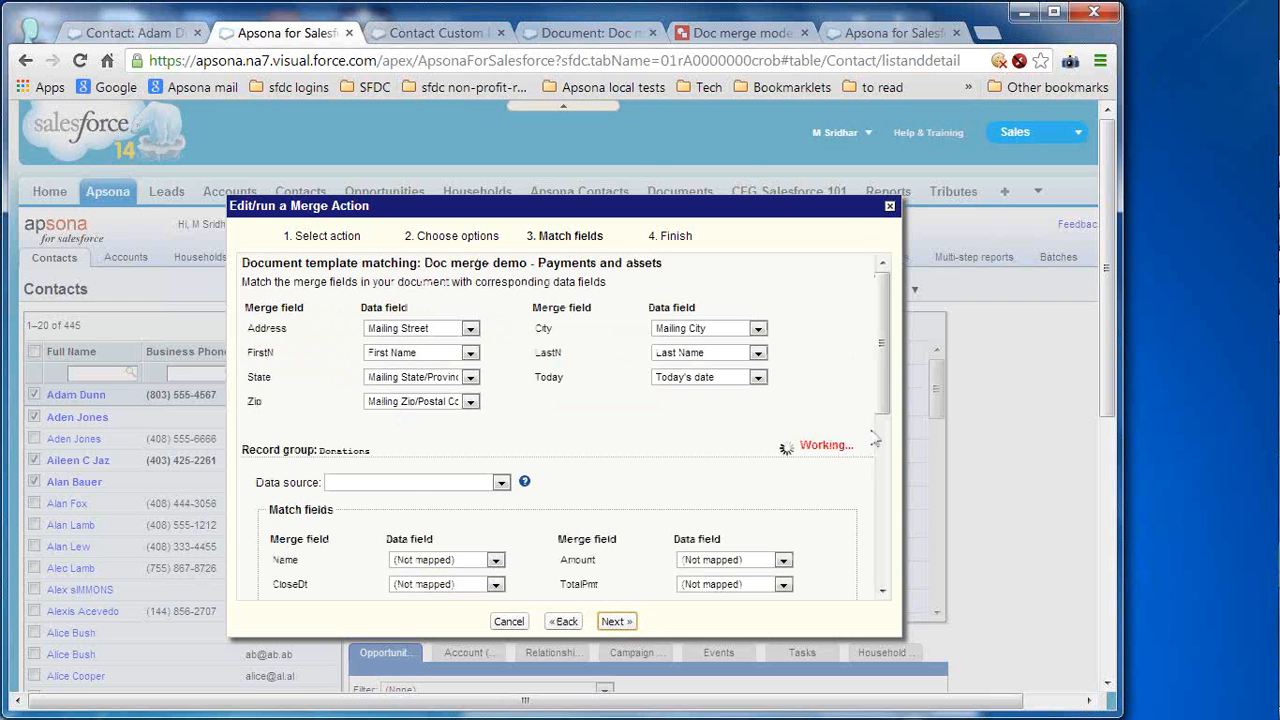
scroll(882, 405, down, 3)
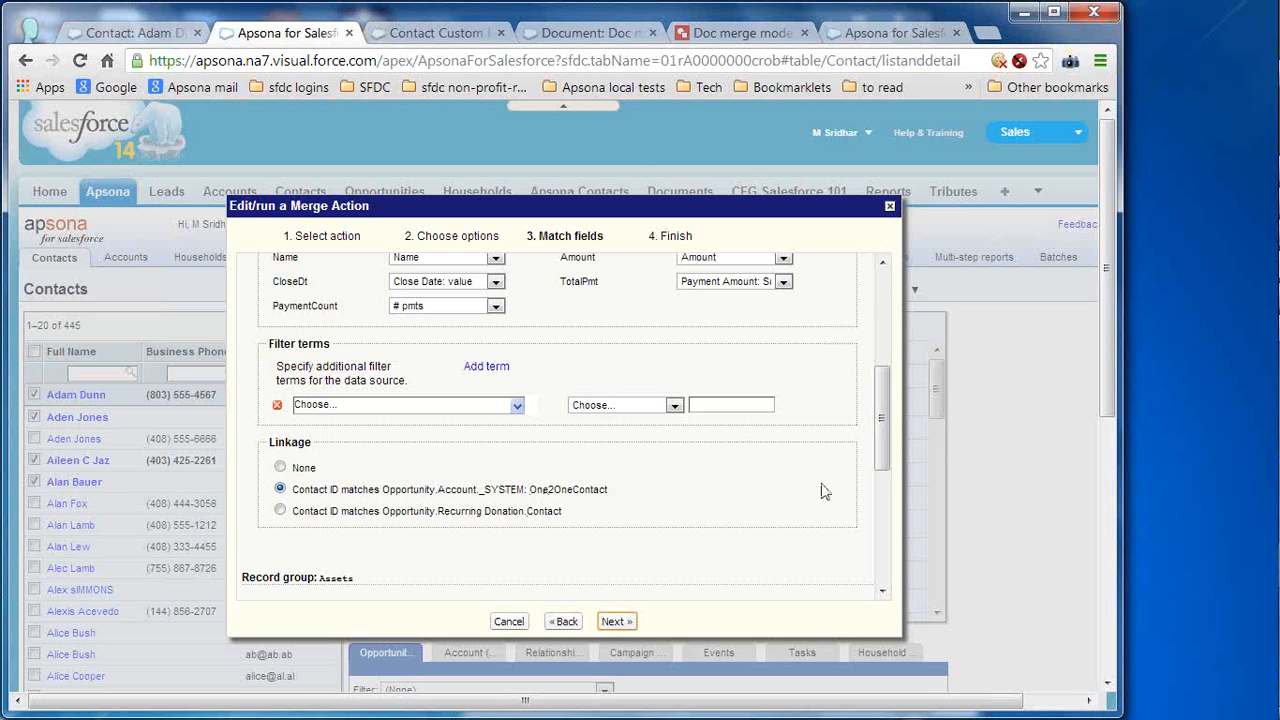
drag(884, 455, 887, 418)
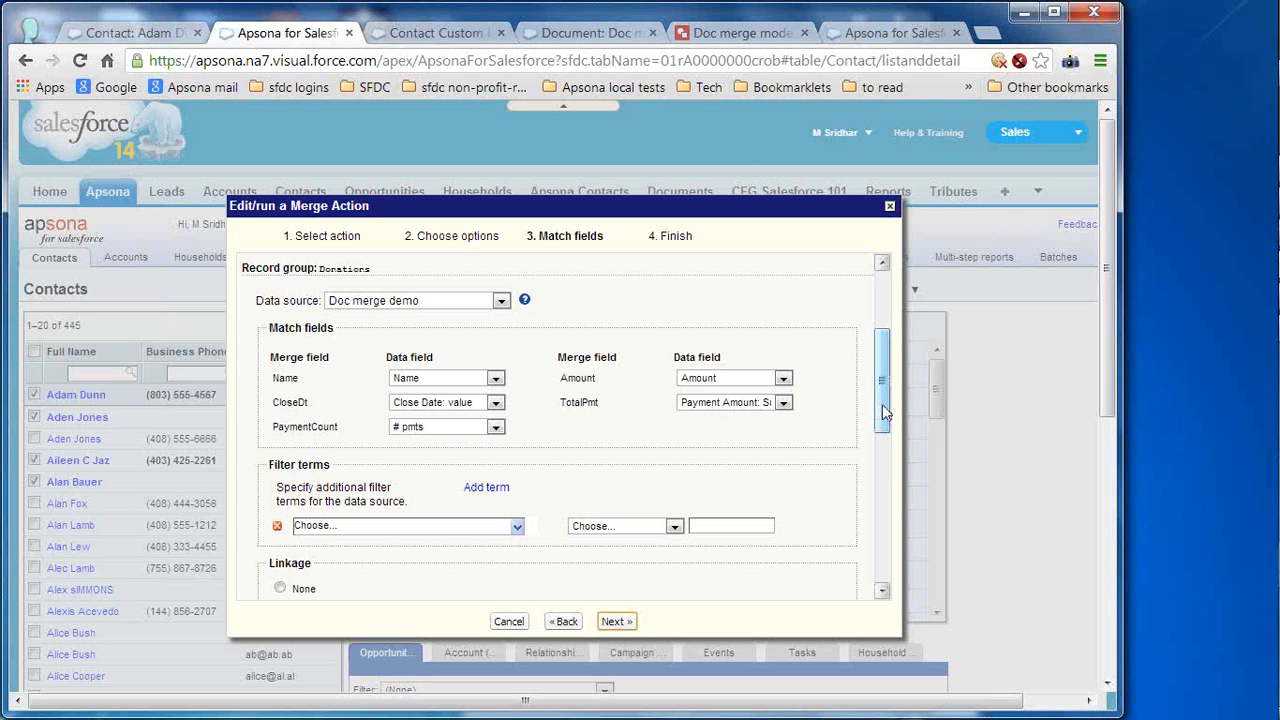
drag(883, 405, 884, 445)
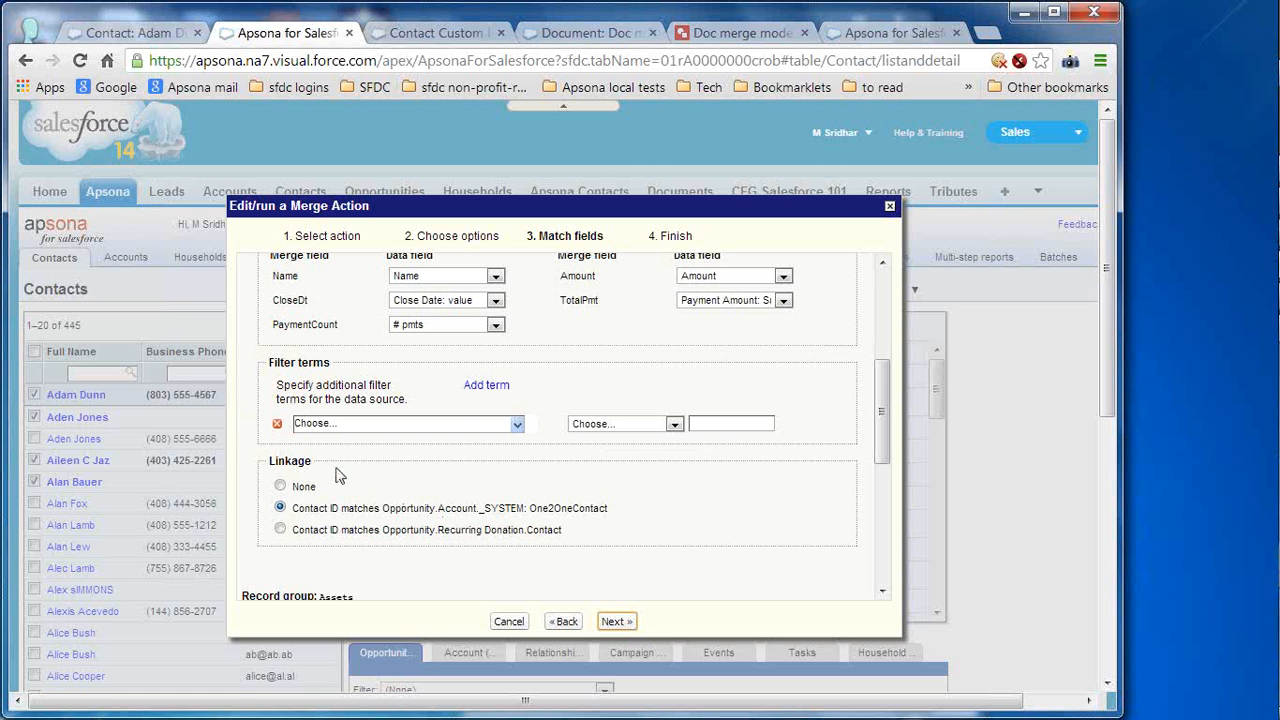
click(883, 571)
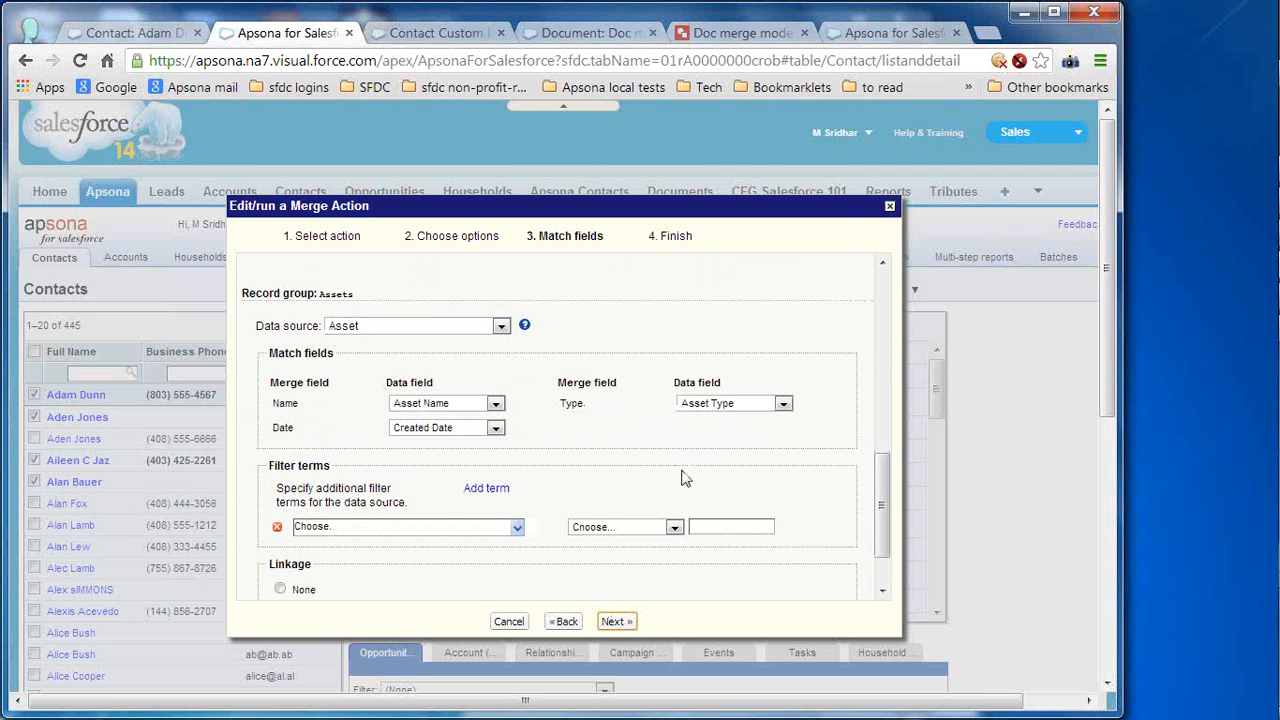
mouse_move(1266, 282)
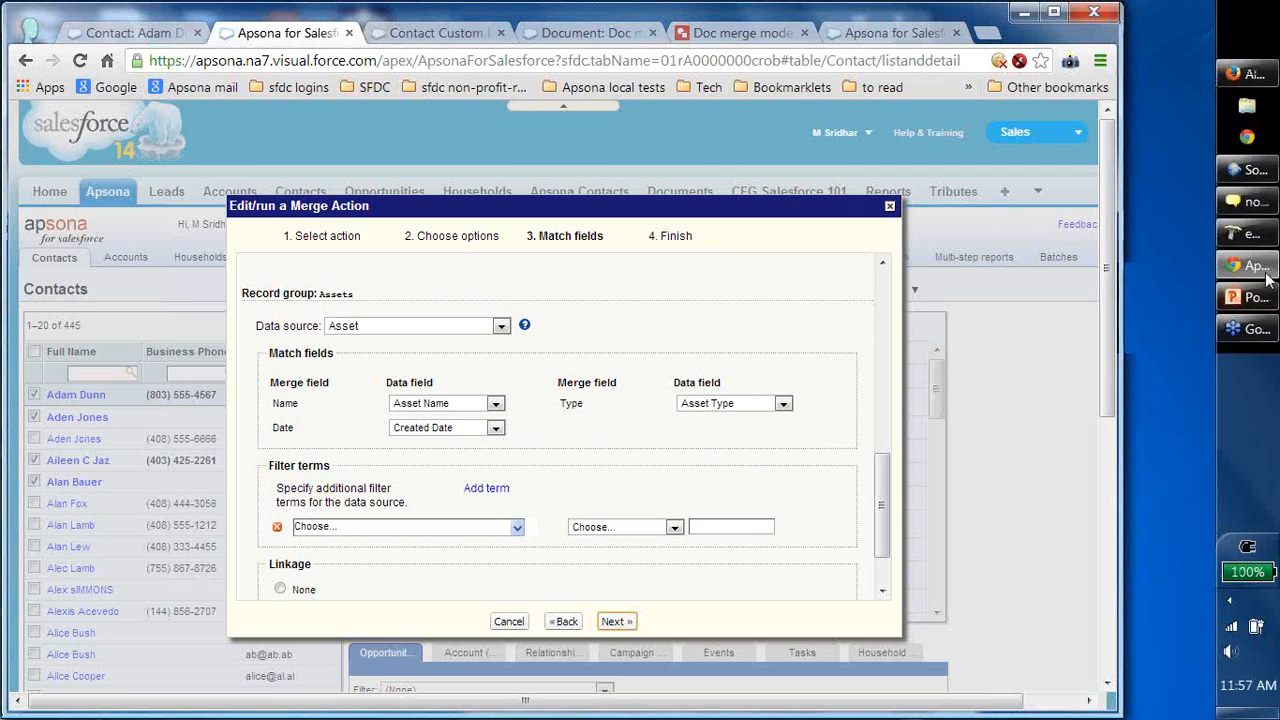
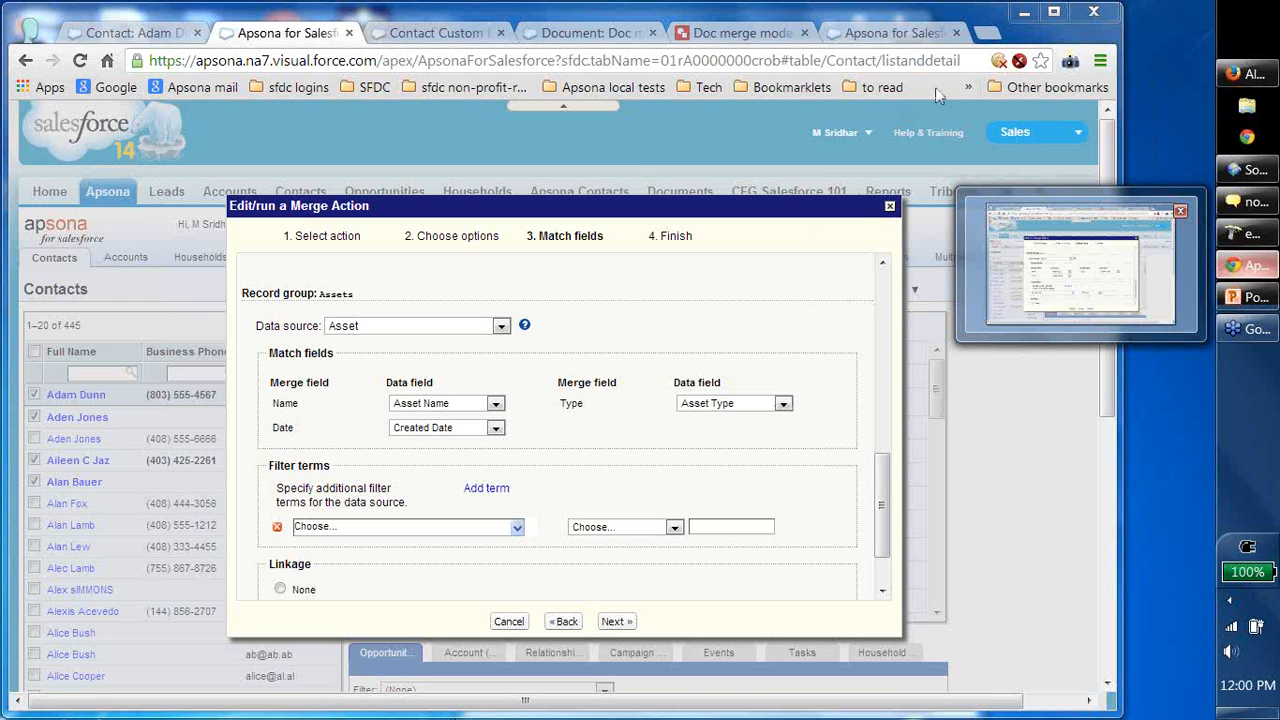
- Load apsona.com in a new browser tab
click(986, 33)
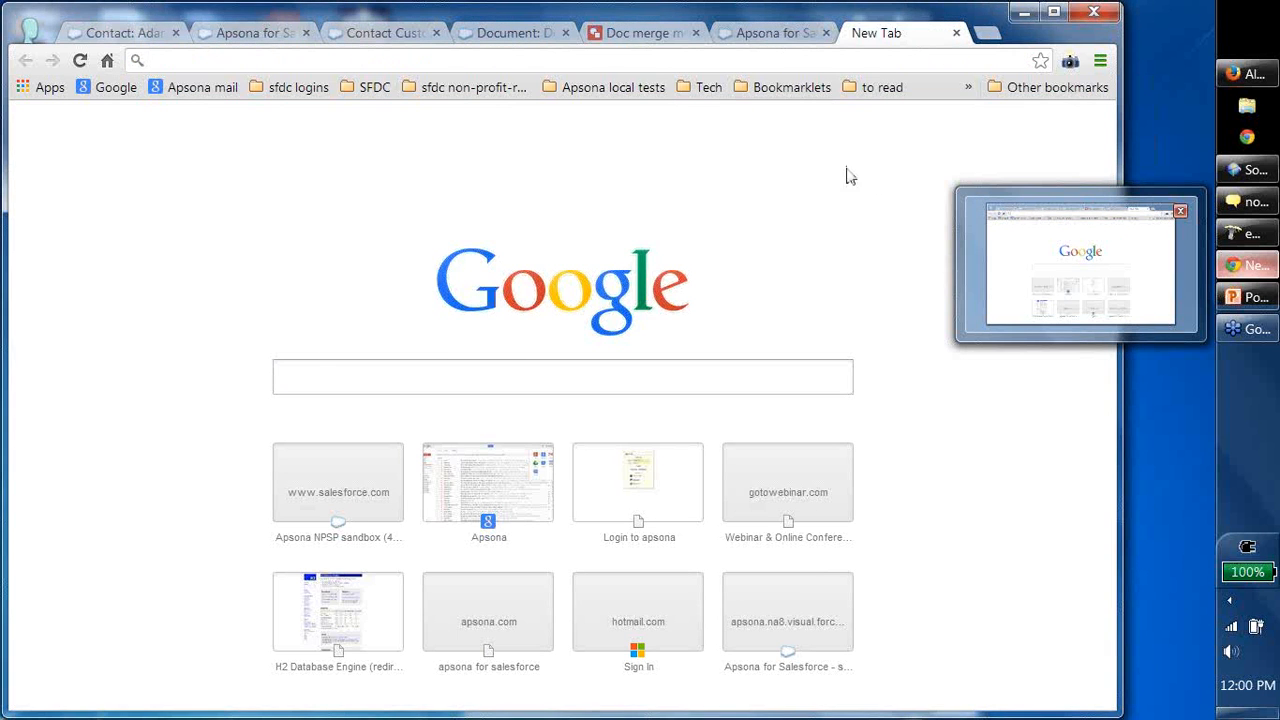
text(apsona.com)
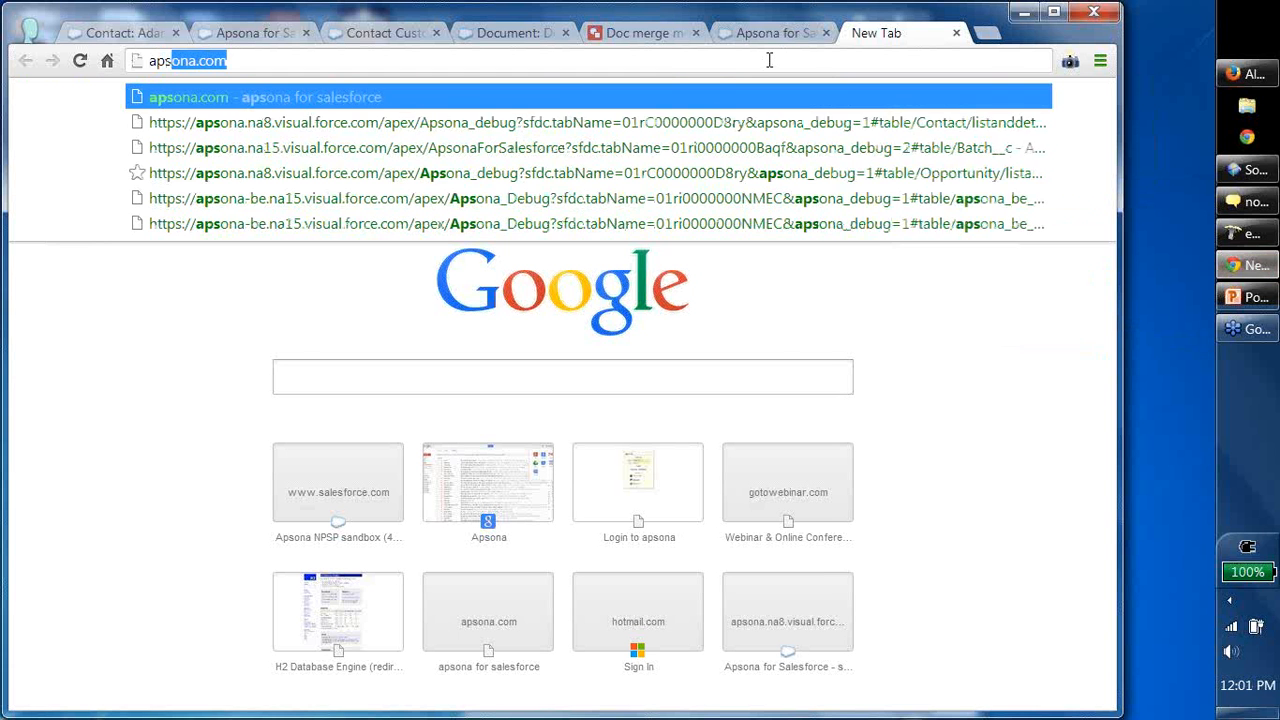
key(Return)
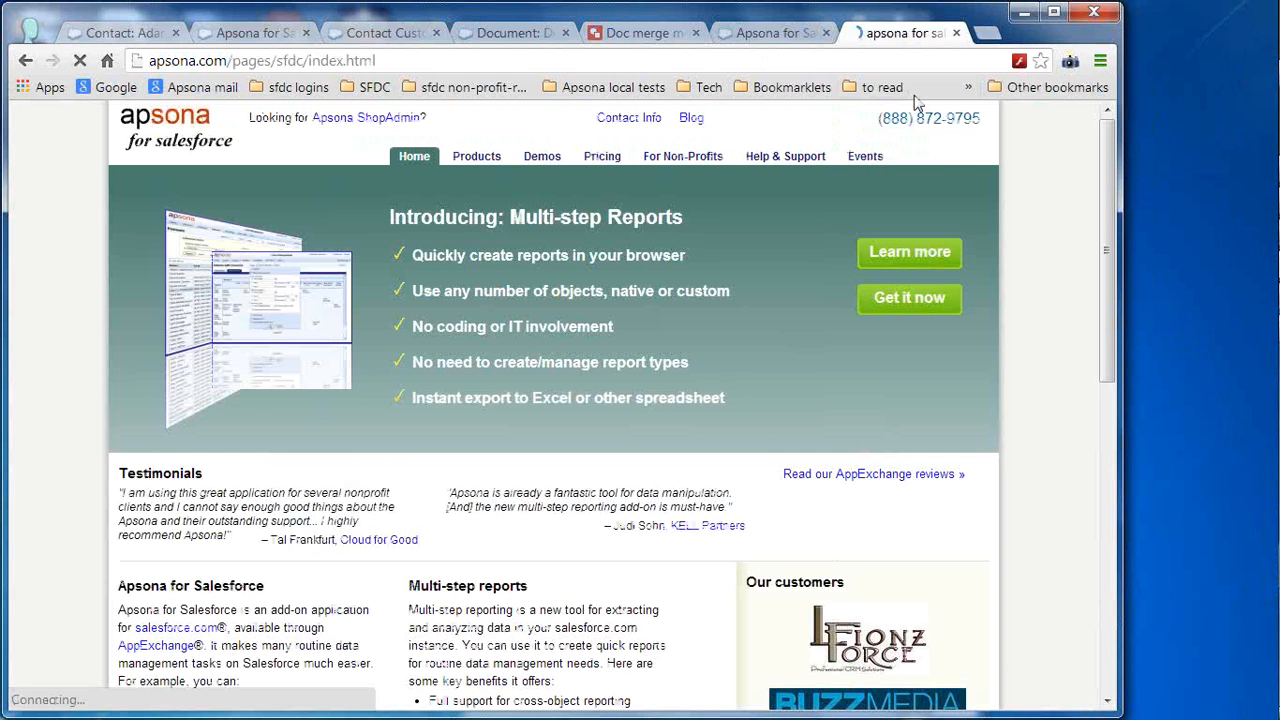
- Open the Pricing page and highlight the $195/yr Email and Document Merge price
click(608, 160)
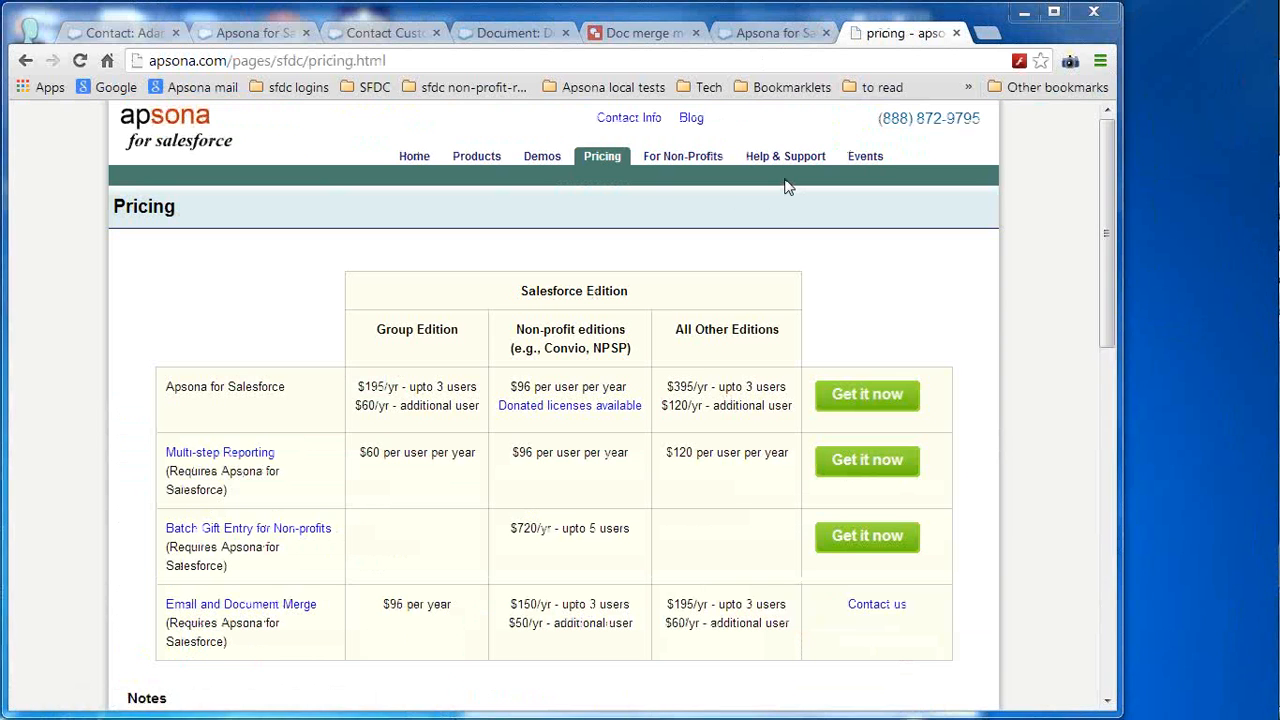
scroll(531, 294, down, 3)
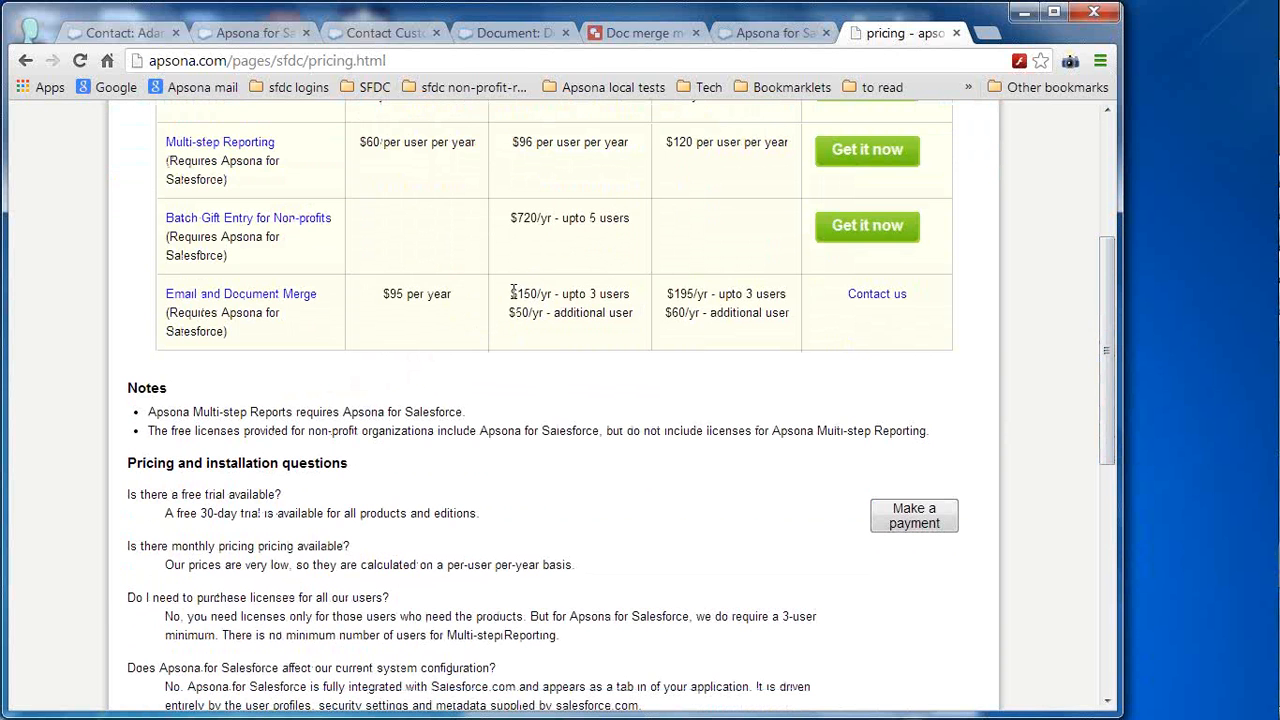
drag(510, 294, 606, 294)
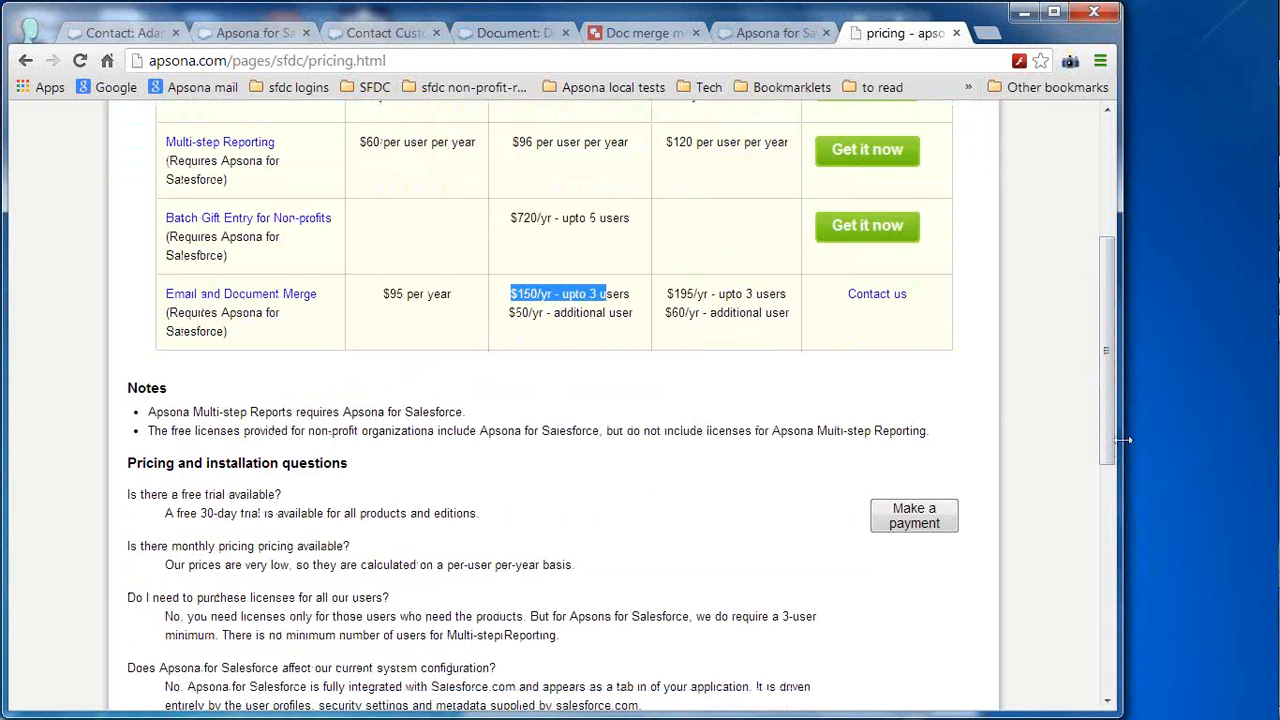
scroll(1108, 398, up, 1)
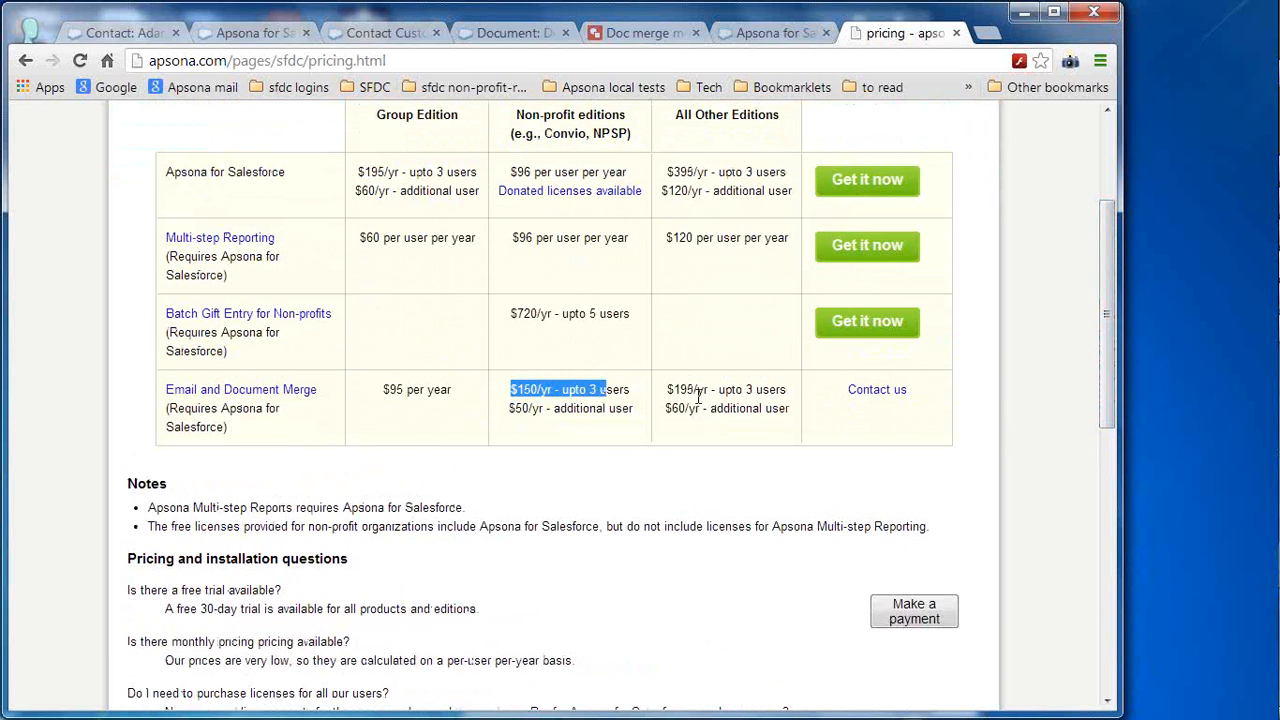
mouse_move(682, 386)
mouse_down()
mouse_move(668, 386)
mouse_move(707, 385)
mouse_up()
click(826, 402)
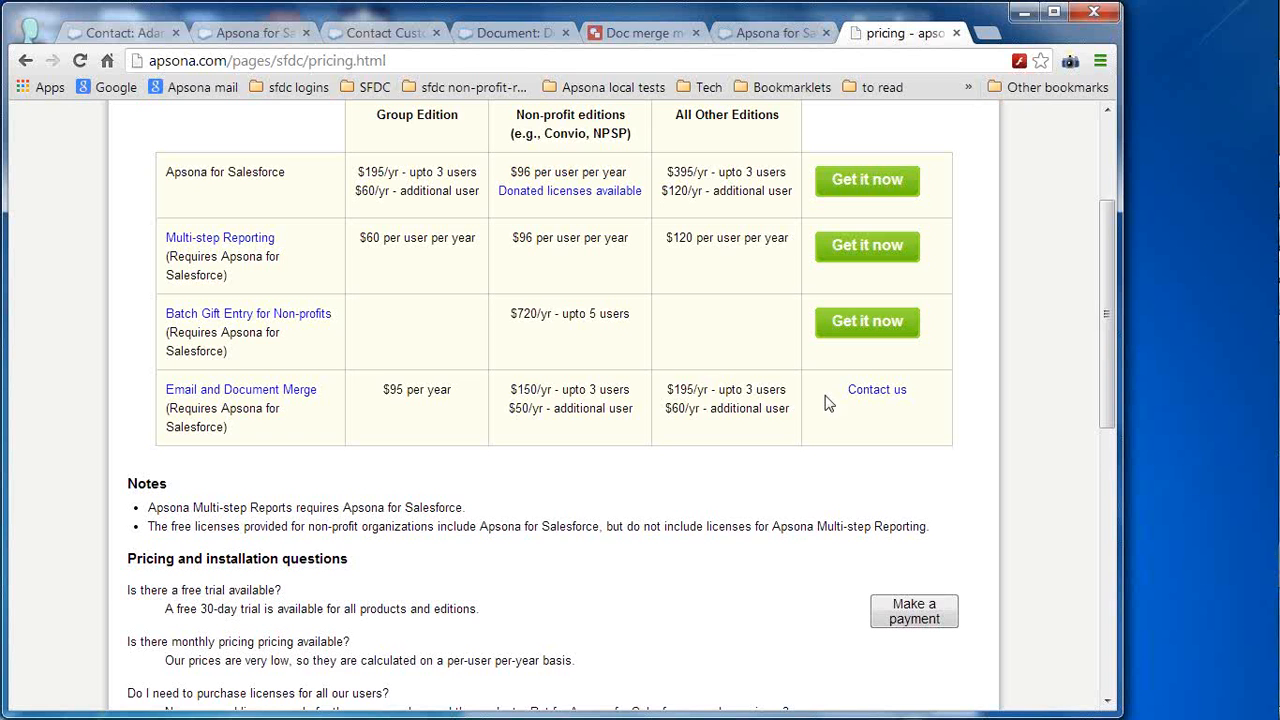
- Highlight the merge row's additional-user prices, including $60/yr for other editions
scroll(1108, 405, up, 1)
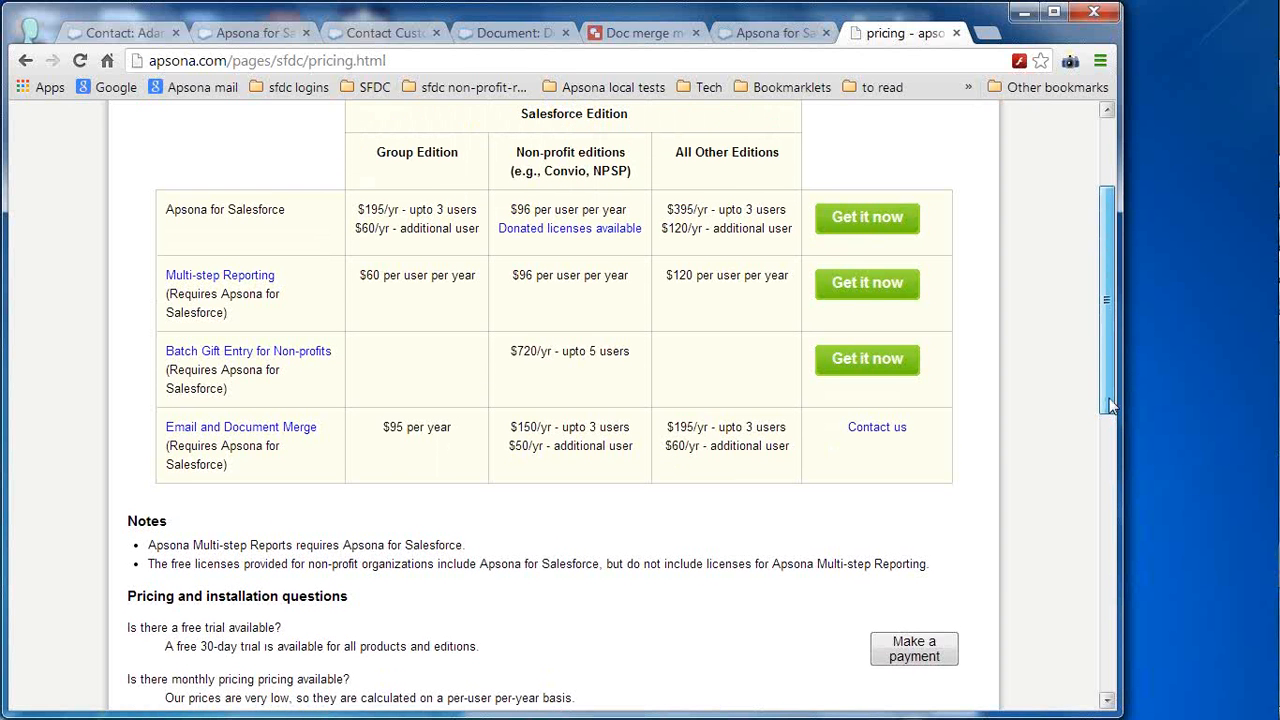
drag(1109, 405, 1108, 399)
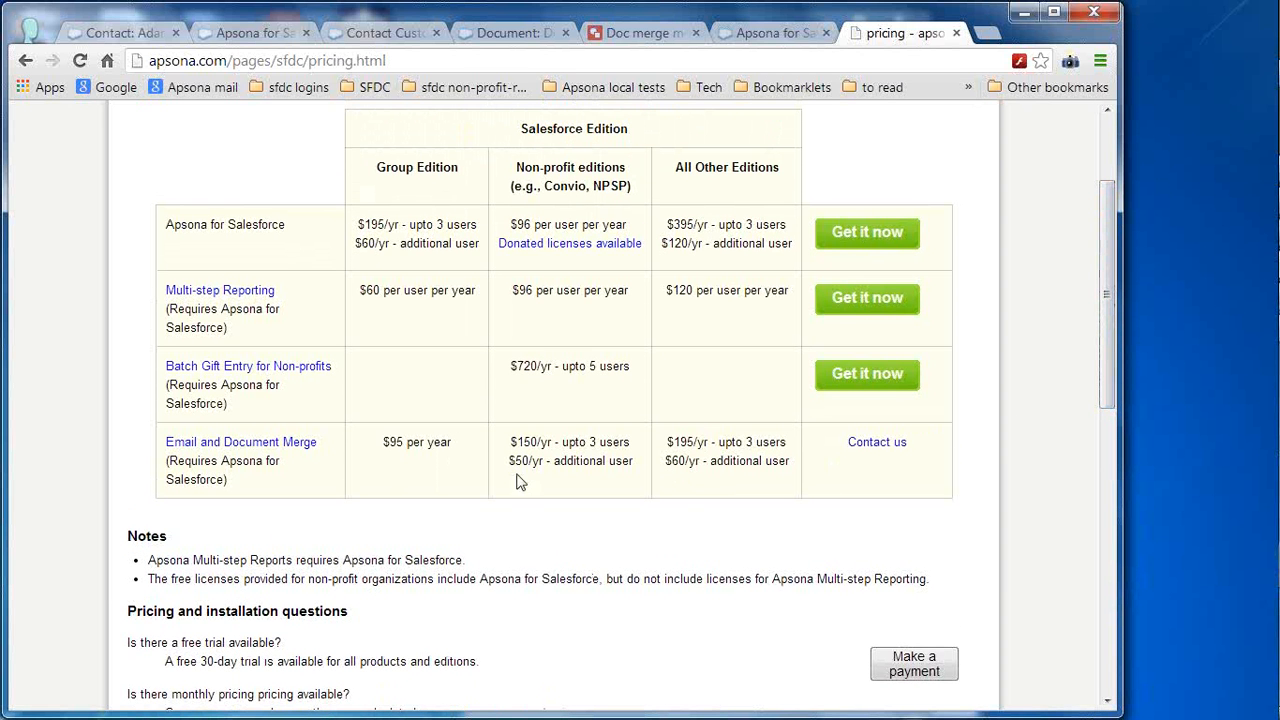
drag(518, 460, 541, 461)
drag(667, 464, 691, 465)
click(691, 465)
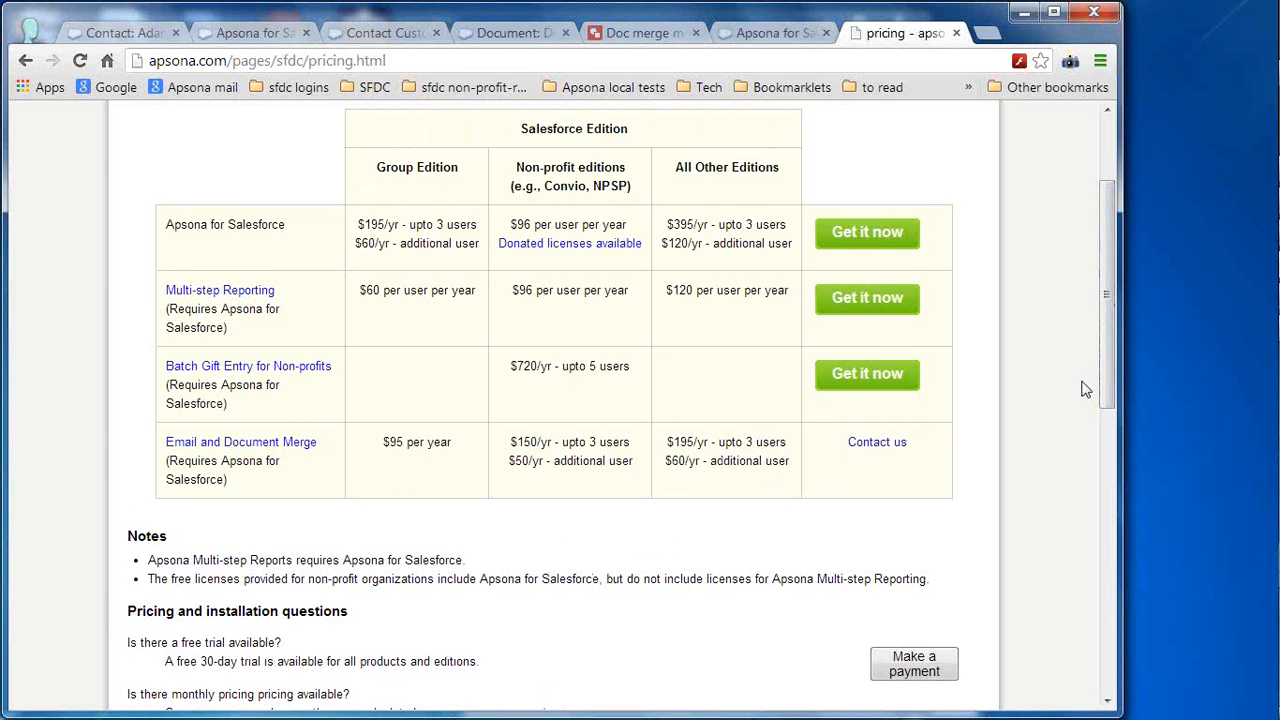